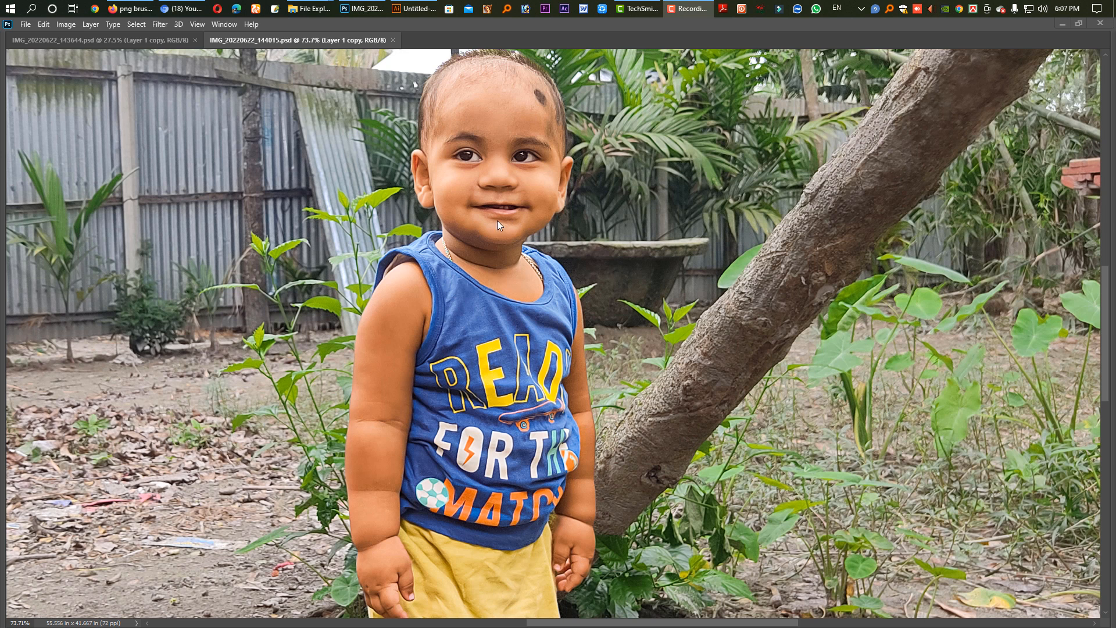
Review the two open child photos and the source images in New folder (2).
{"action": "left_click", "coordinate": [117, 37]}
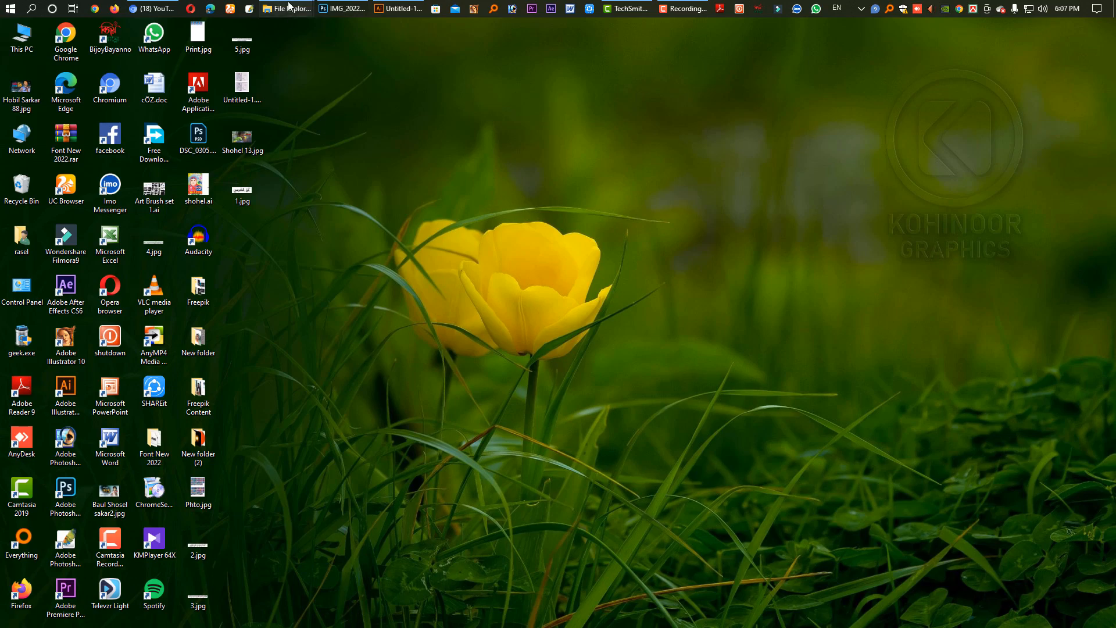
{"action": "left_click", "coordinate": [288, 25]}
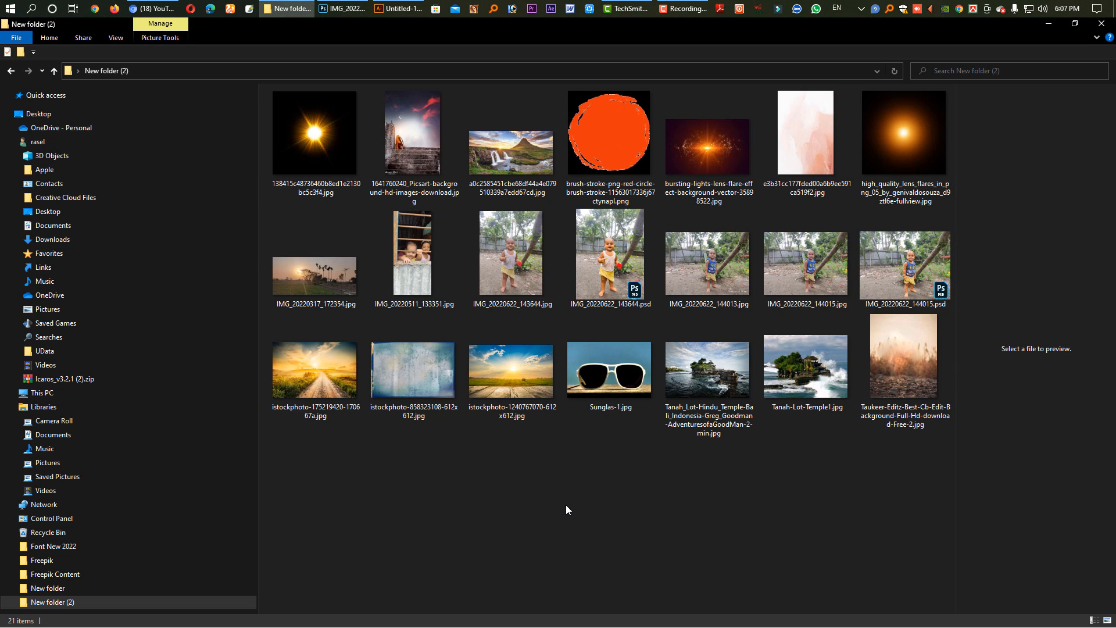
{"action": "left_click", "coordinate": [609, 145]}
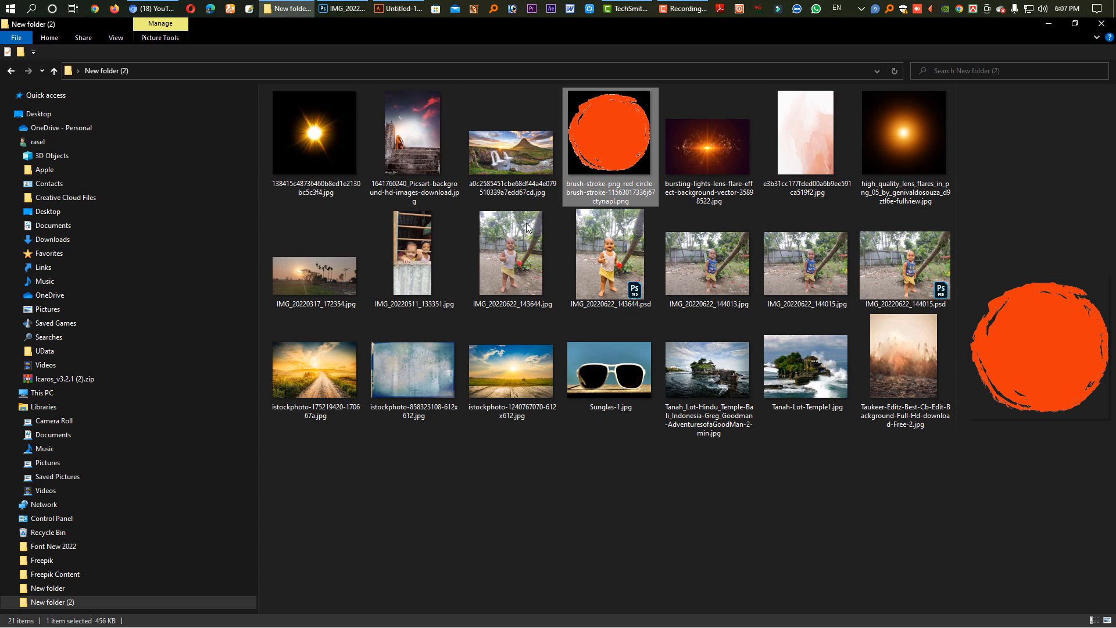
{"action": "left_click", "coordinate": [527, 228]}
{"action": "left_click", "coordinate": [639, 256]}
{"action": "left_click", "coordinate": [738, 270]}
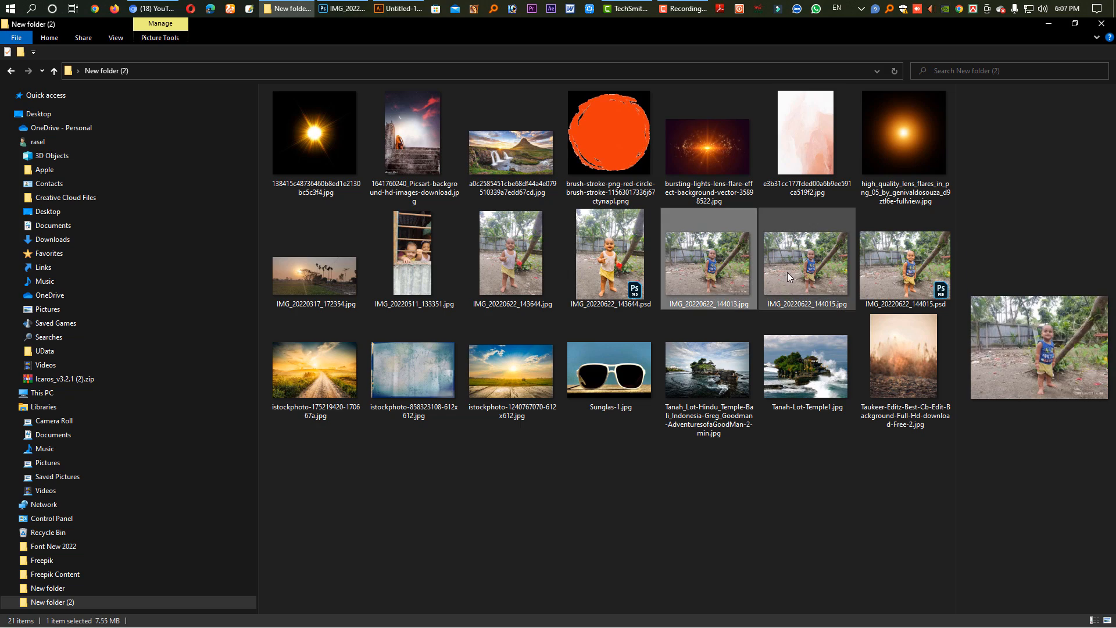
{"action": "left_click", "coordinate": [791, 271]}
{"action": "key", "text": "alt+Tab"}
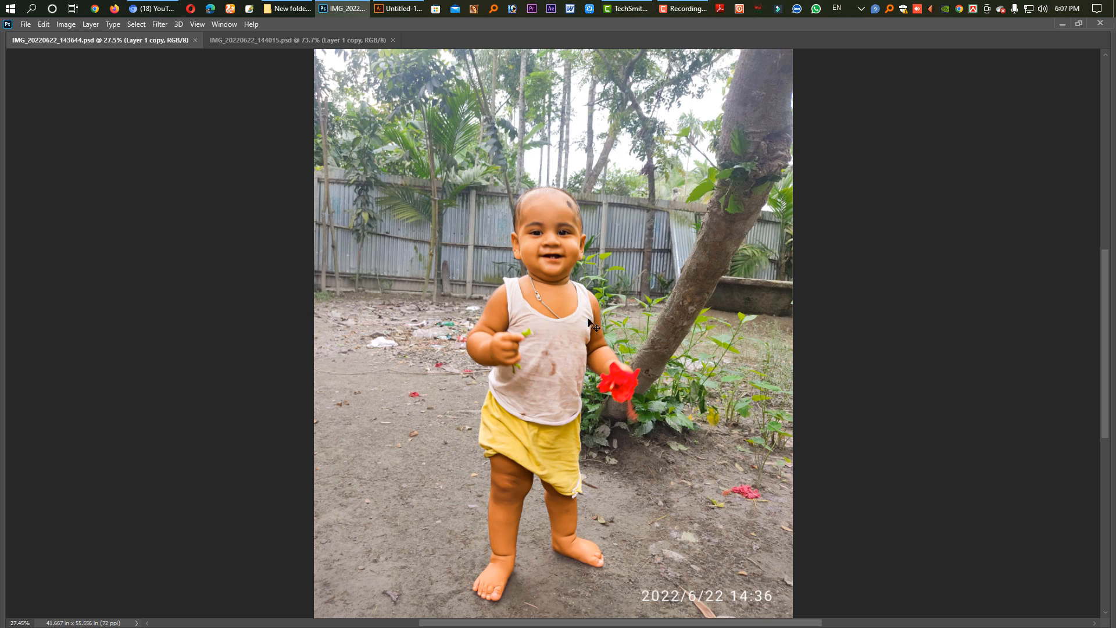
{"action": "left_click", "coordinate": [308, 41]}
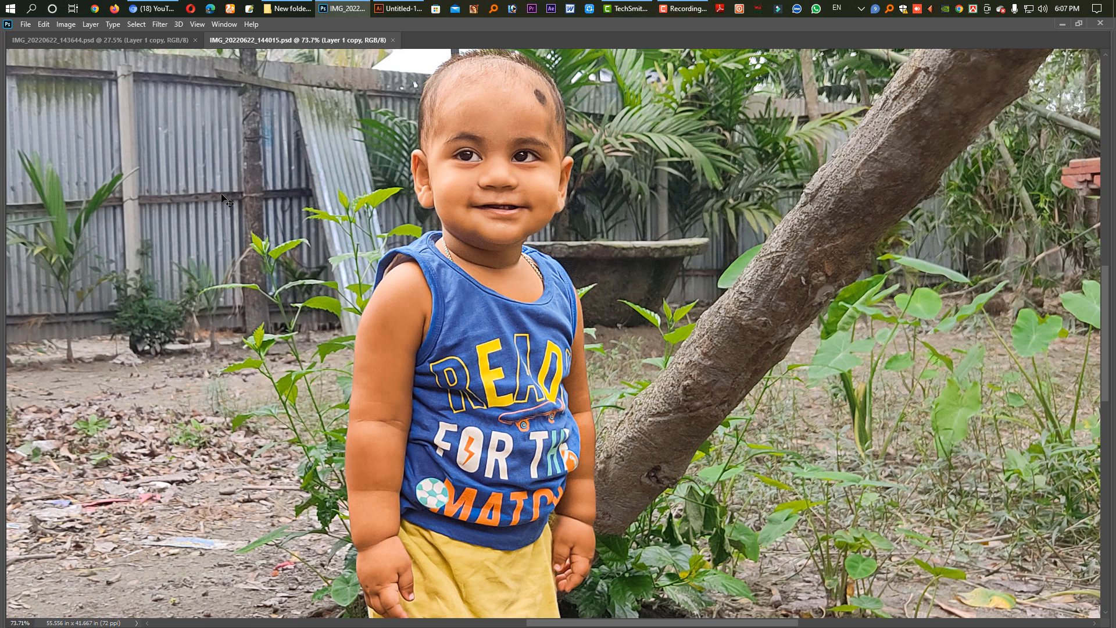
Create a blank white document of 7.5 x 10 inches at 300 ppi in RGB color.
{"action": "key", "text": "ctrl+n"}
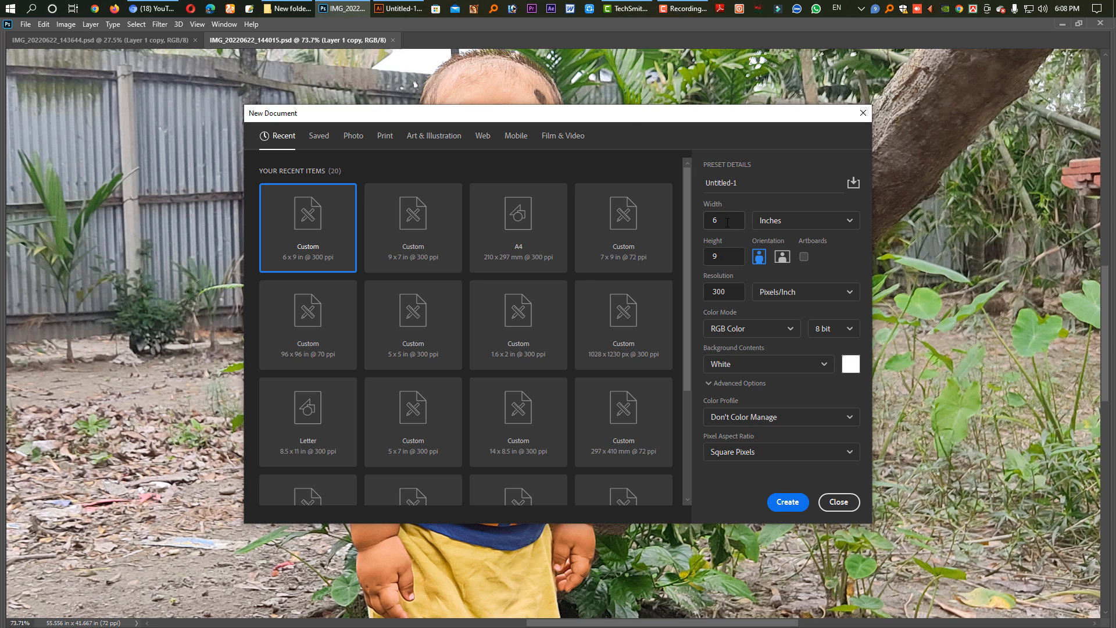
{"action": "double_click", "coordinate": [701, 221]}
{"action": "key", "text": "Tab"}
{"action": "left_click", "coordinate": [788, 503]}
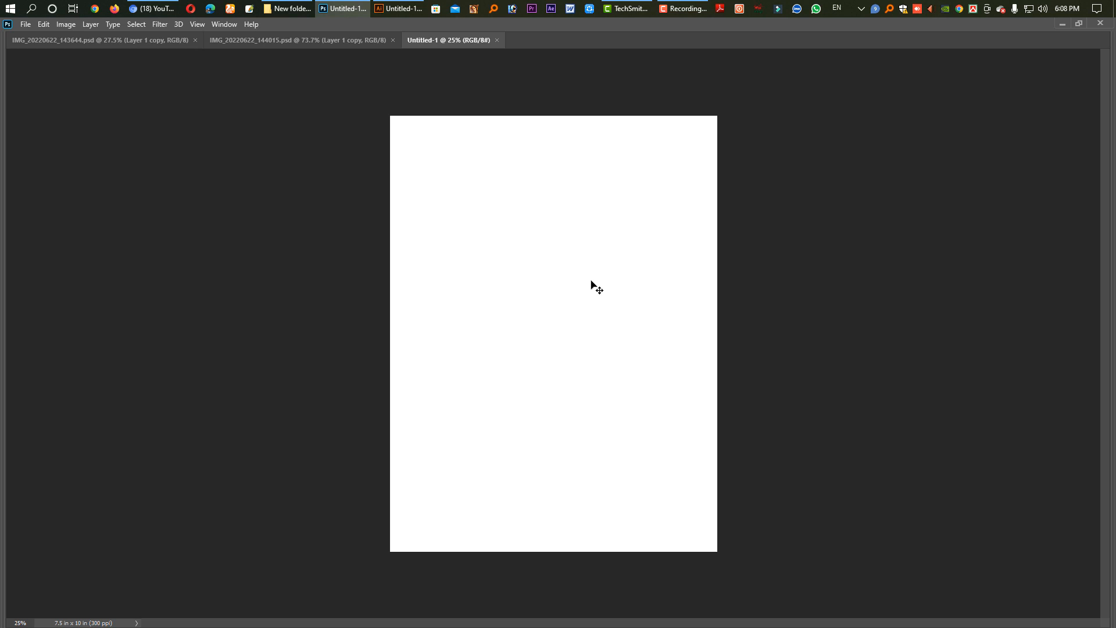
Place Taukeer-Editz-Best-Cb-Edit-Background-Full-Hd-download-Free-2.jpg from New folder (2) into the blank document.
{"action": "mouse_move", "coordinate": [285, 10]}
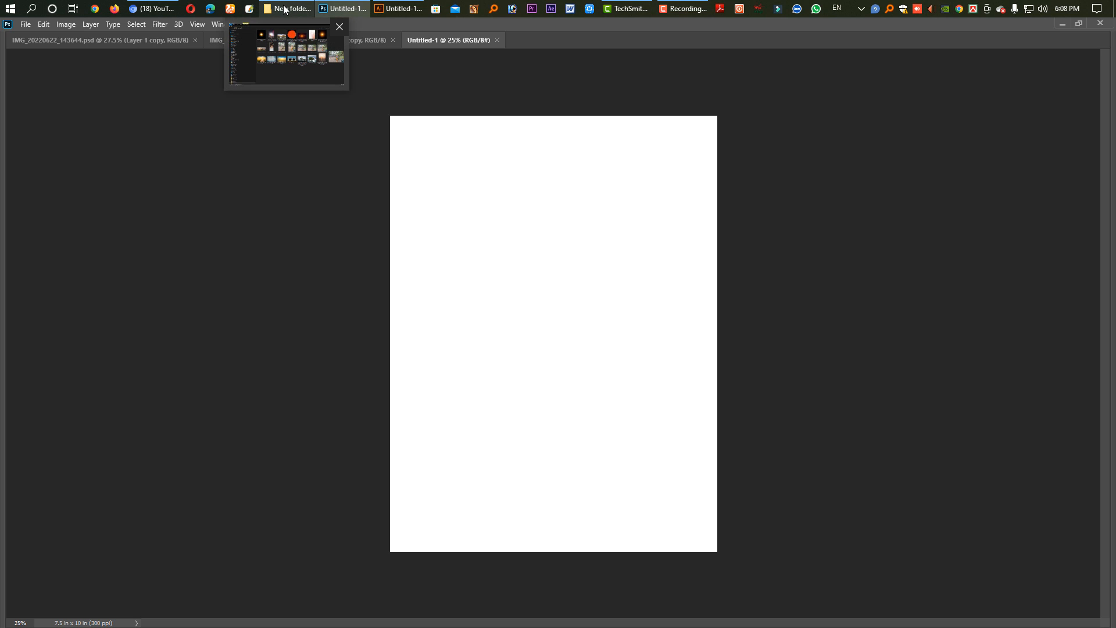
{"action": "left_click", "coordinate": [286, 9]}
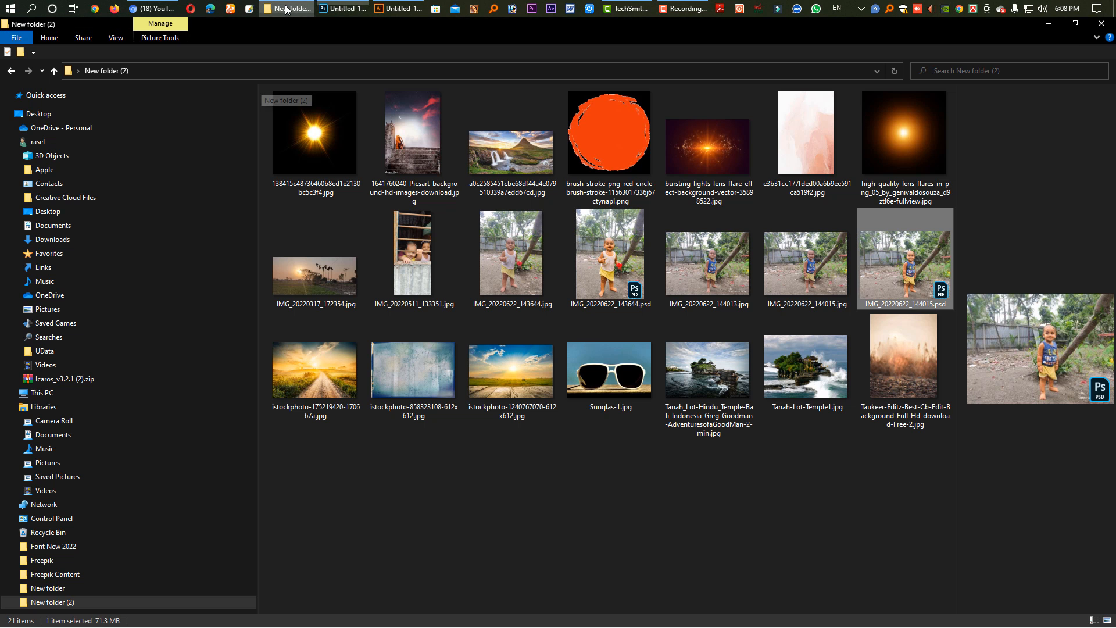
{"action": "left_click", "coordinate": [332, 291]}
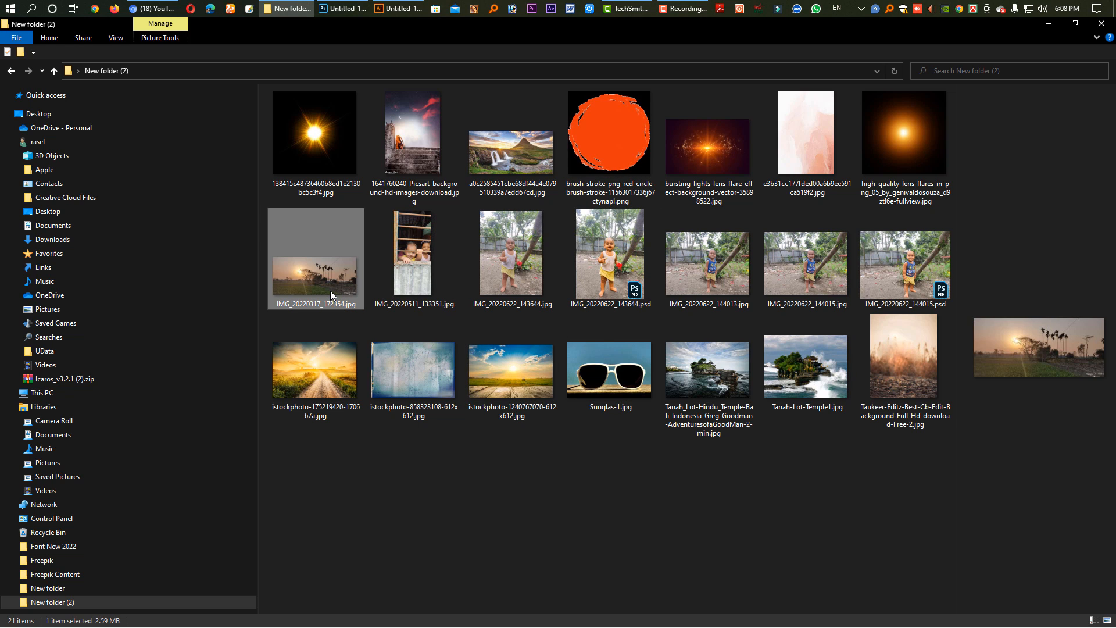
{"action": "left_click", "coordinate": [420, 148]}
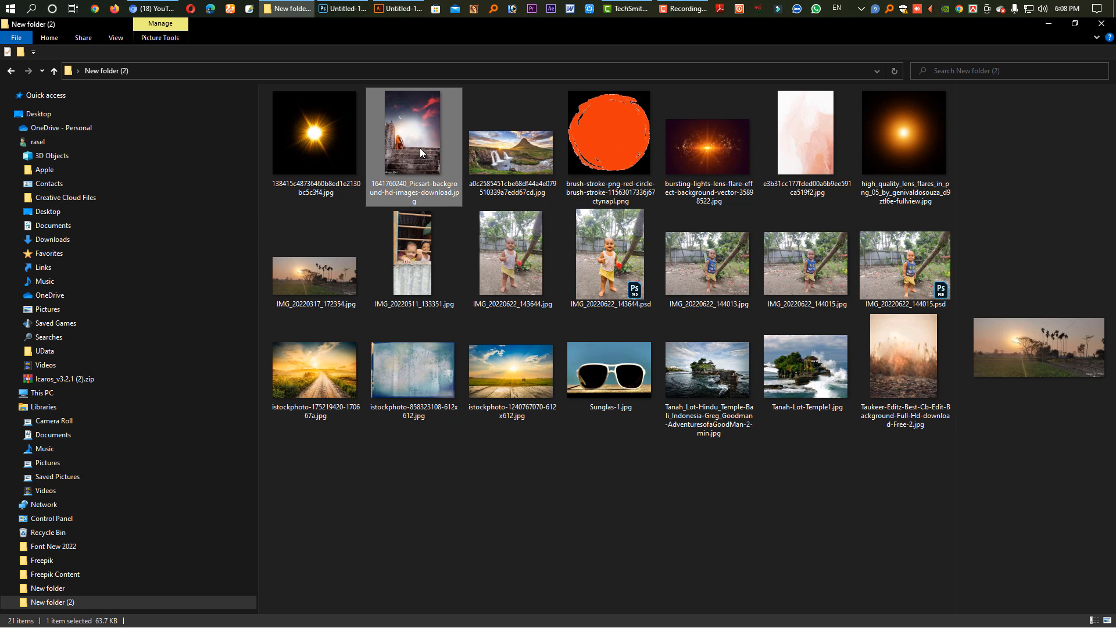
{"action": "left_click", "coordinate": [697, 164]}
{"action": "left_click", "coordinate": [793, 373]}
{"action": "left_click", "coordinate": [895, 386]}
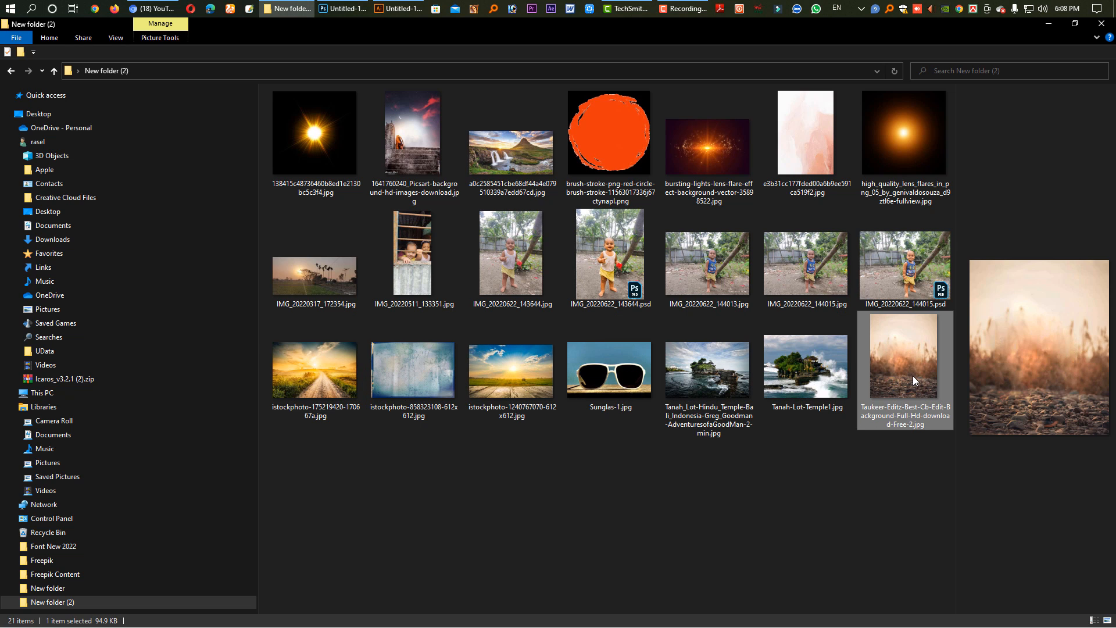
{"action": "left_click_drag", "start_coordinate": [912, 375], "coordinate": [529, 249]}
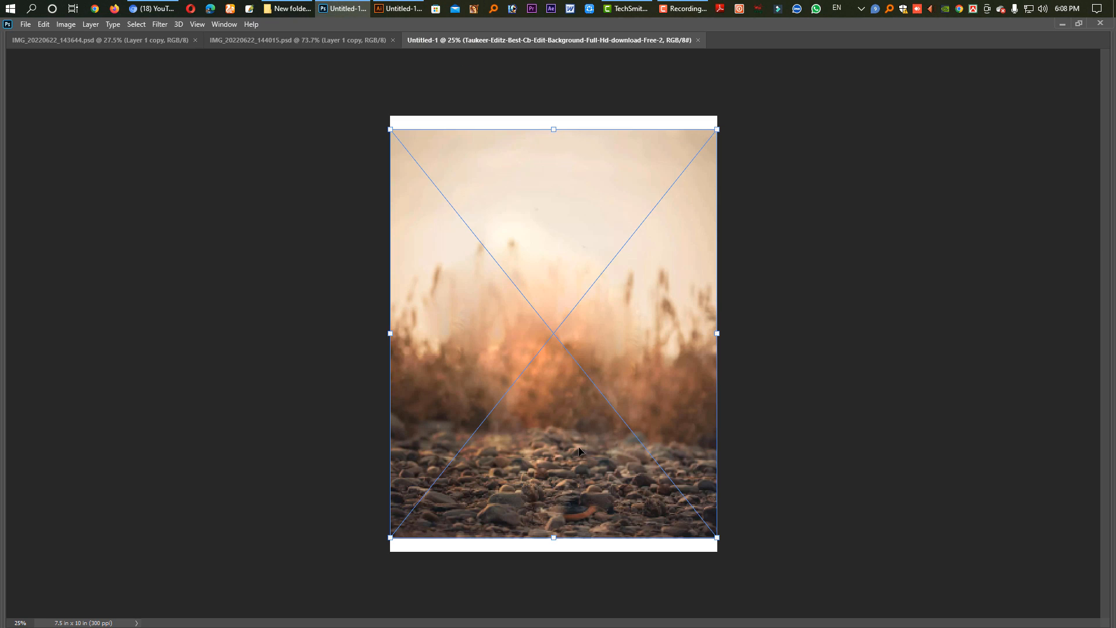
Enlarge the placed background image proportionally so it covers the whole canvas.
{"action": "left_click_drag", "start_coordinate": [554, 538], "coordinate": [553, 551]}
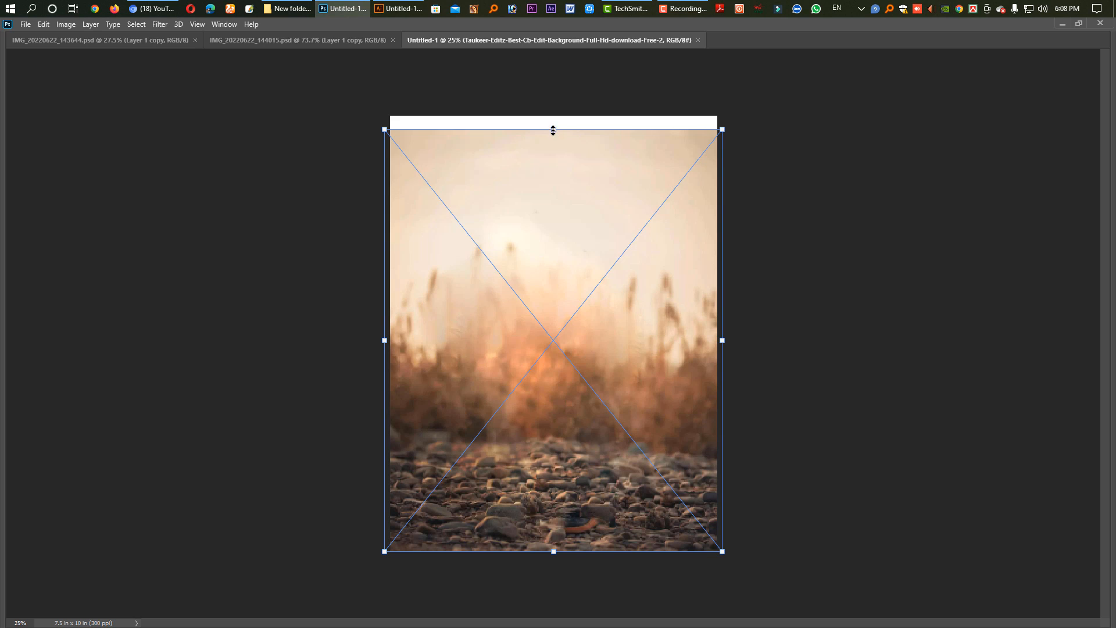
{"action": "left_click_drag", "start_coordinate": [554, 130], "coordinate": [554, 104]}
{"action": "key", "text": "Return"}
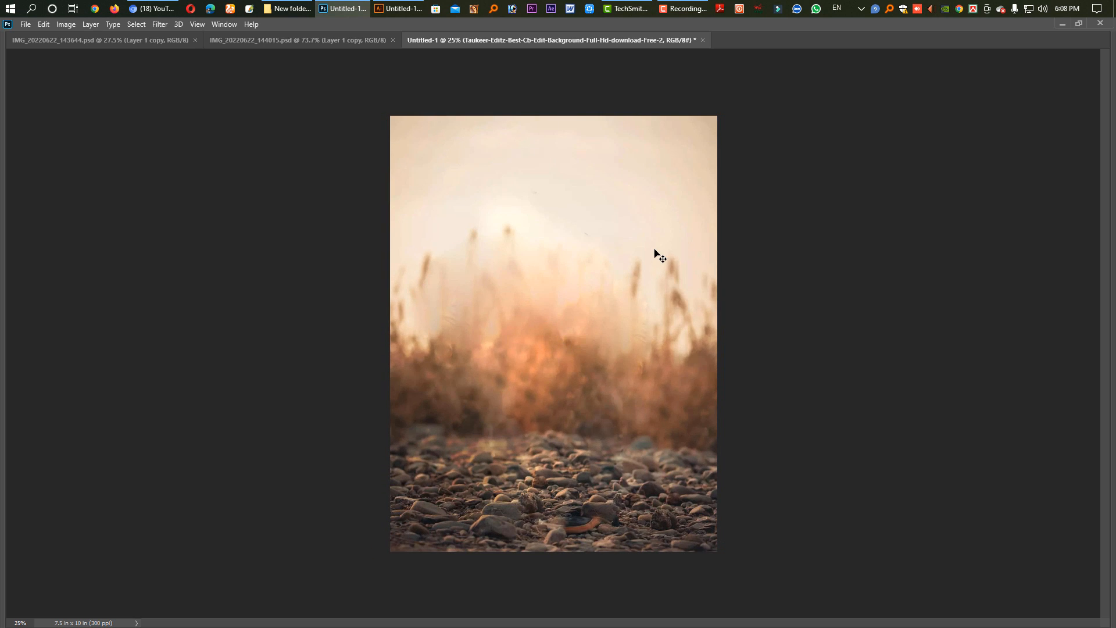
Copy the cut-out child in the white top from IMG_20220622_143644.psd into the Untitled-1 document.
{"action": "left_click", "coordinate": [225, 38]}
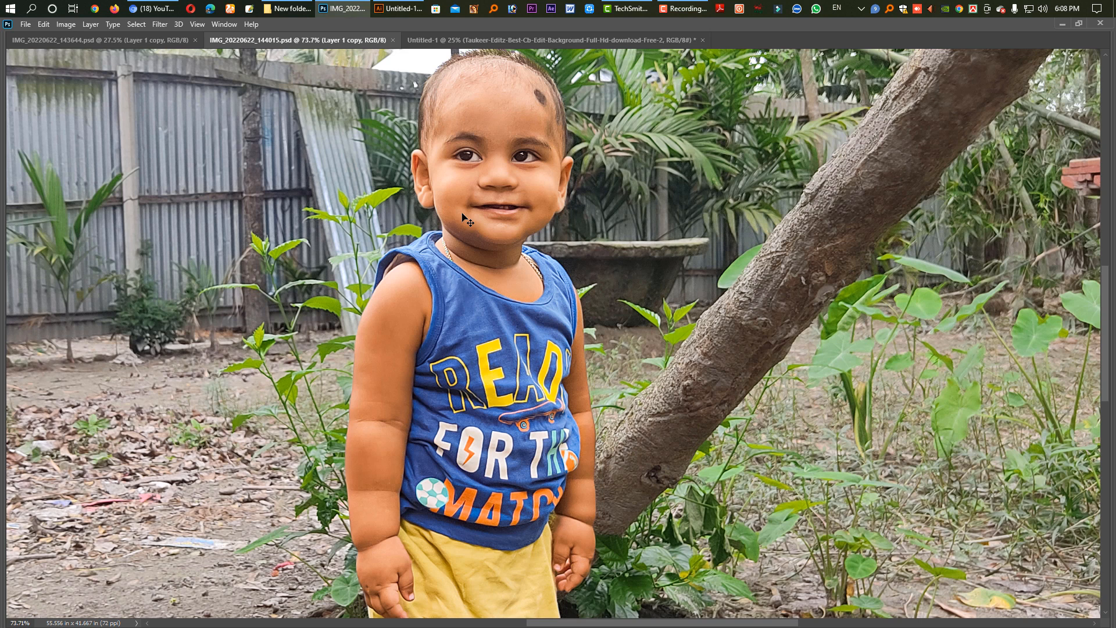
{"action": "left_click", "coordinate": [99, 40]}
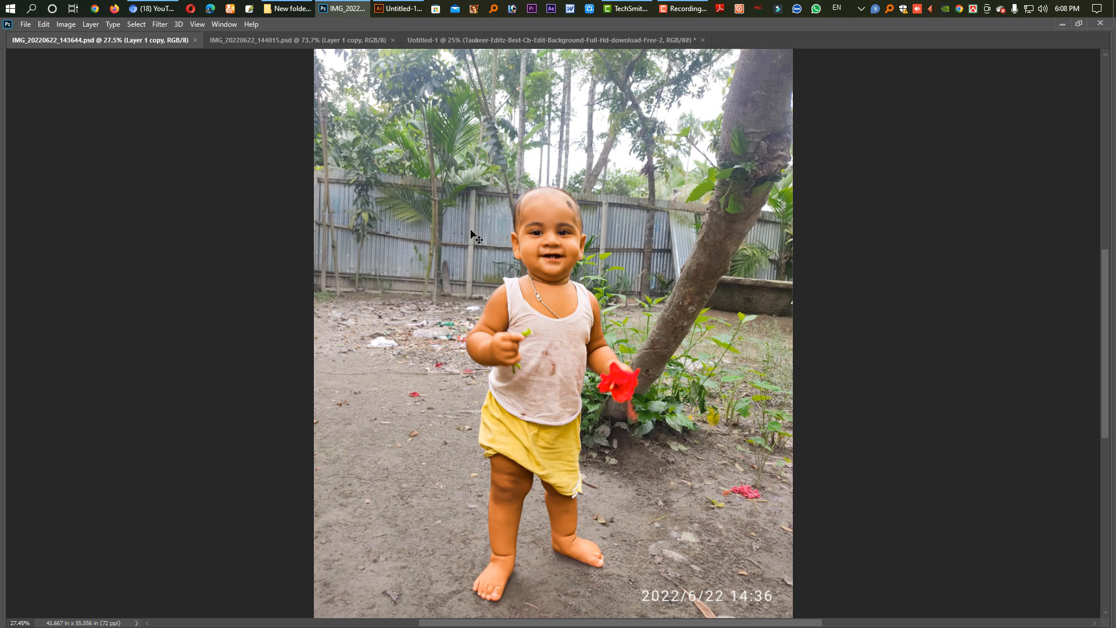
{"action": "left_click_drag", "start_coordinate": [570, 233], "coordinate": [540, 232]}
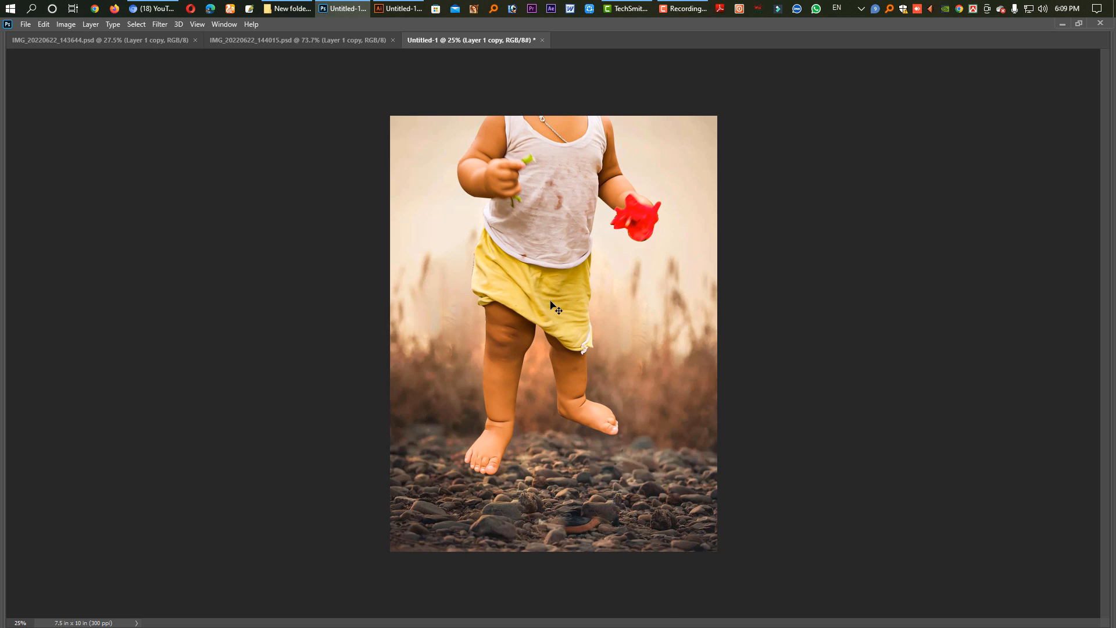
Delete the white-topped child's legs below the upper shorts, deselect, and move the remaining upper body down into the canvas.
{"action": "left_click_drag", "start_coordinate": [718, 551], "coordinate": [276, 290]}
{"action": "key", "text": "Delete"}
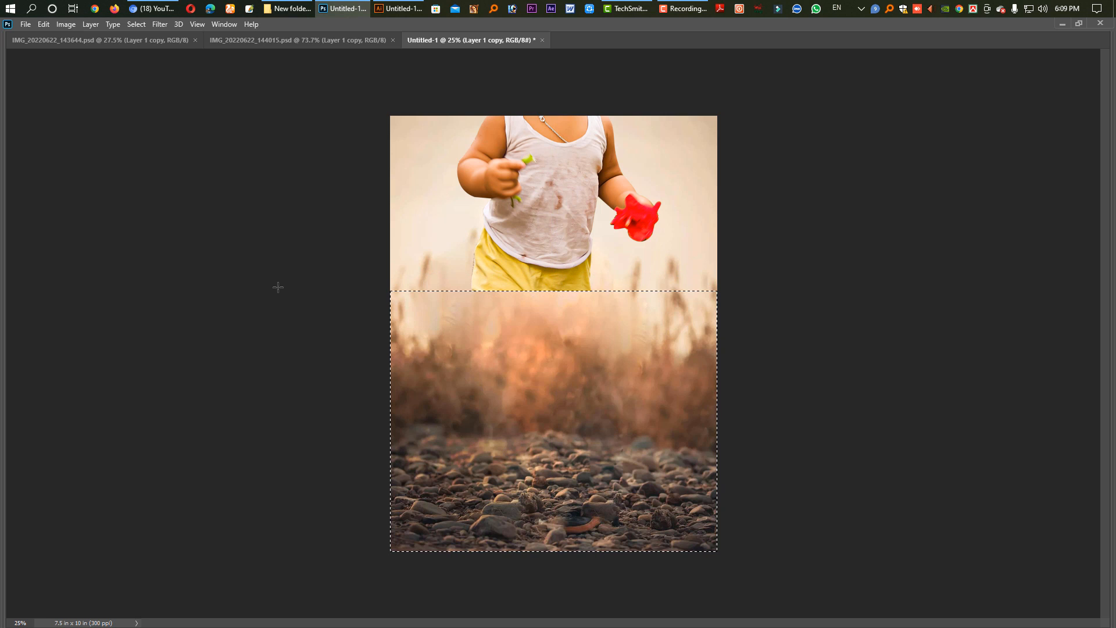
{"action": "key", "text": "ctrl+d"}
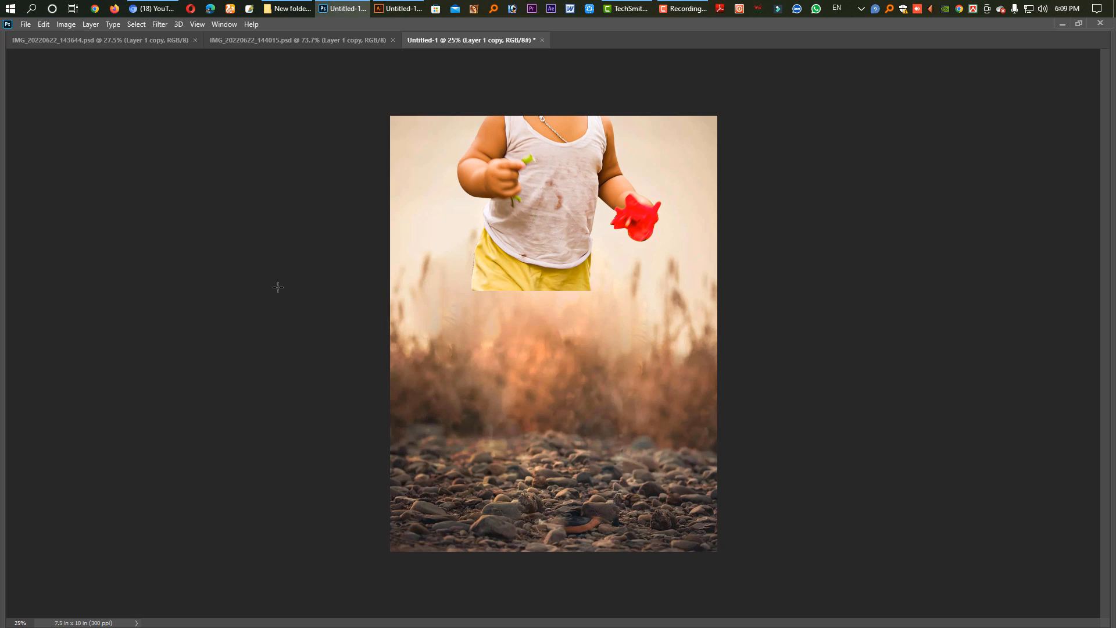
{"action": "key", "text": "v"}
{"action": "left_click_drag", "start_coordinate": [546, 204], "coordinate": [546, 341]}
Add the cut-out child in blue from IMG_20220622_144015.psd, then shrink him and enlarge the white-topped child behind him.
{"action": "left_click", "coordinate": [231, 41]}
{"action": "left_click_drag", "start_coordinate": [468, 208], "coordinate": [529, 368]}
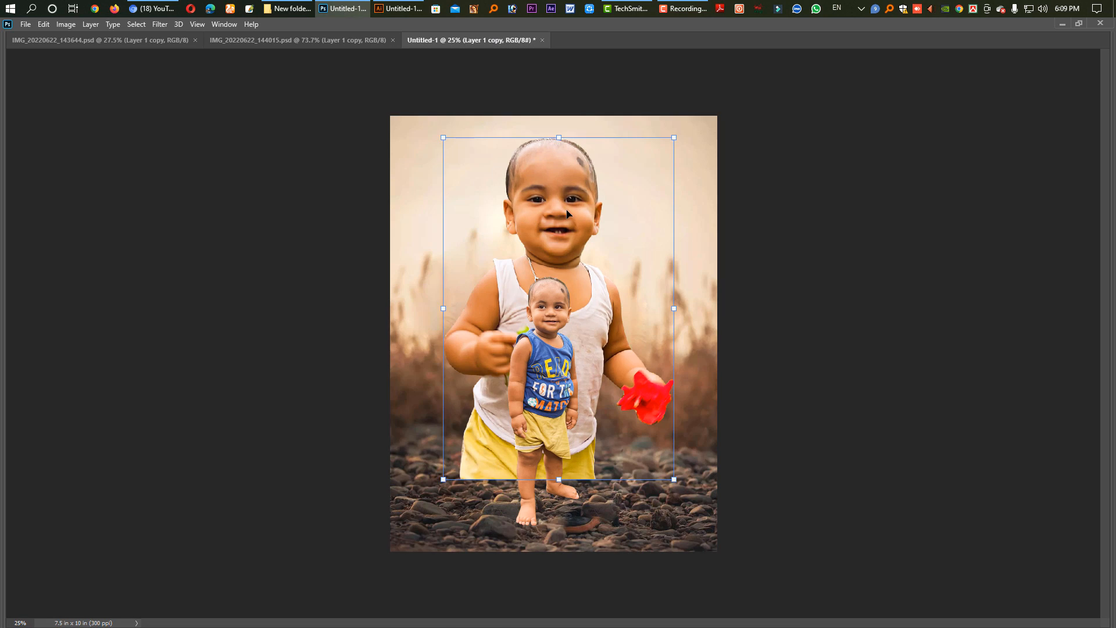
{"action": "key", "text": "Return"}
{"action": "left_click_drag", "start_coordinate": [599, 297], "coordinate": [593, 297]}
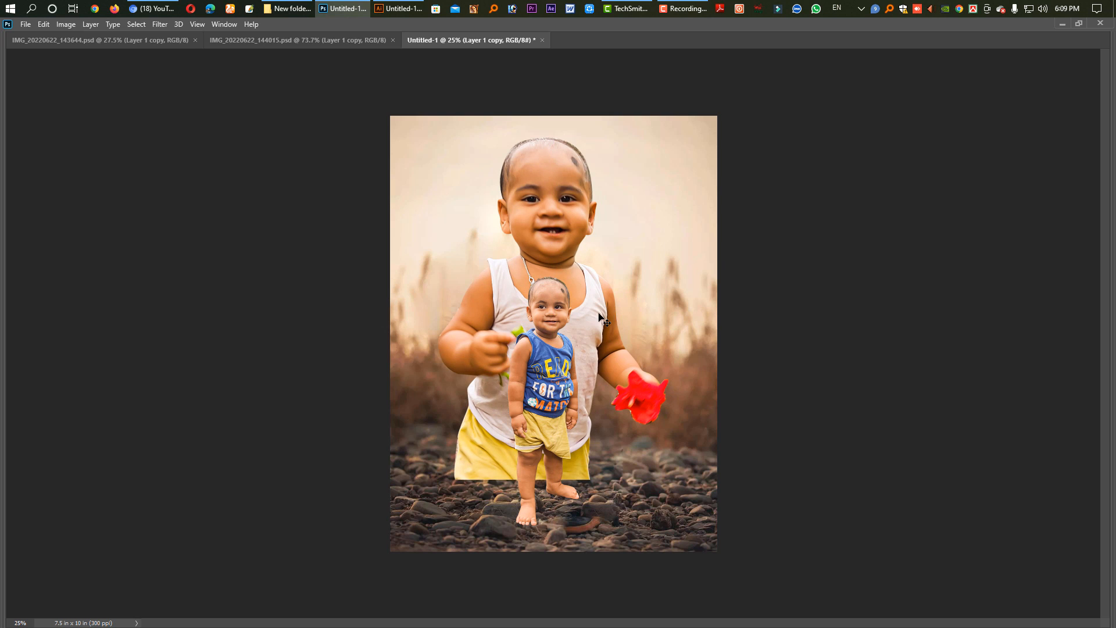
{"action": "left_click_drag", "start_coordinate": [594, 318], "coordinate": [594, 317]}
Show the hidden panels and fine-tune the large child's horizontal position behind the small one.
{"action": "key", "text": "Tab"}
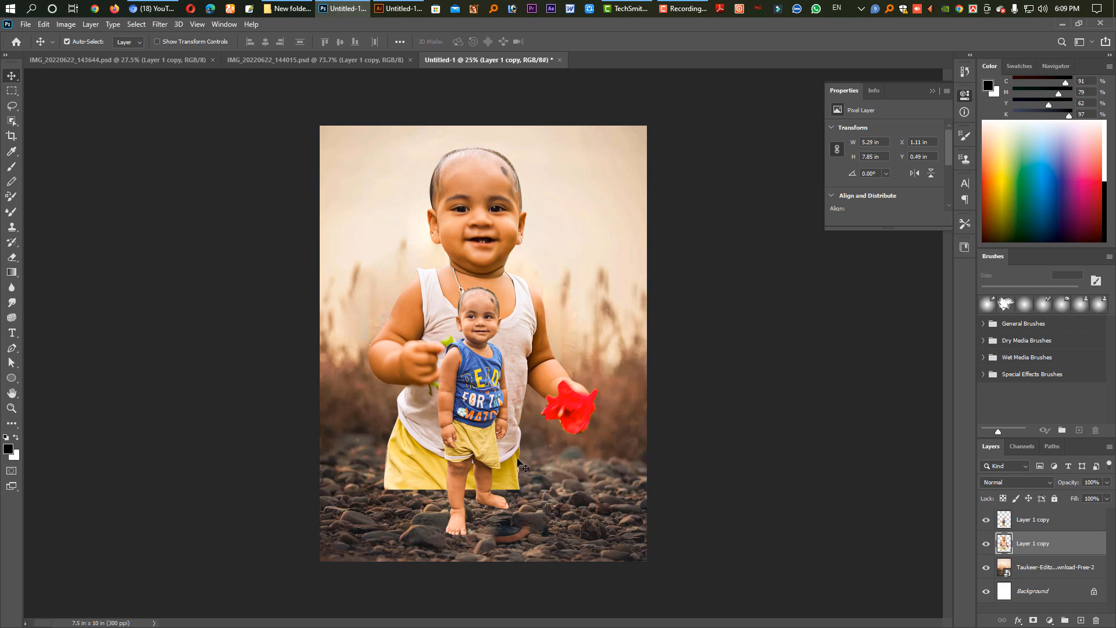
{"action": "left_click_drag", "start_coordinate": [519, 461], "coordinate": [525, 459]}
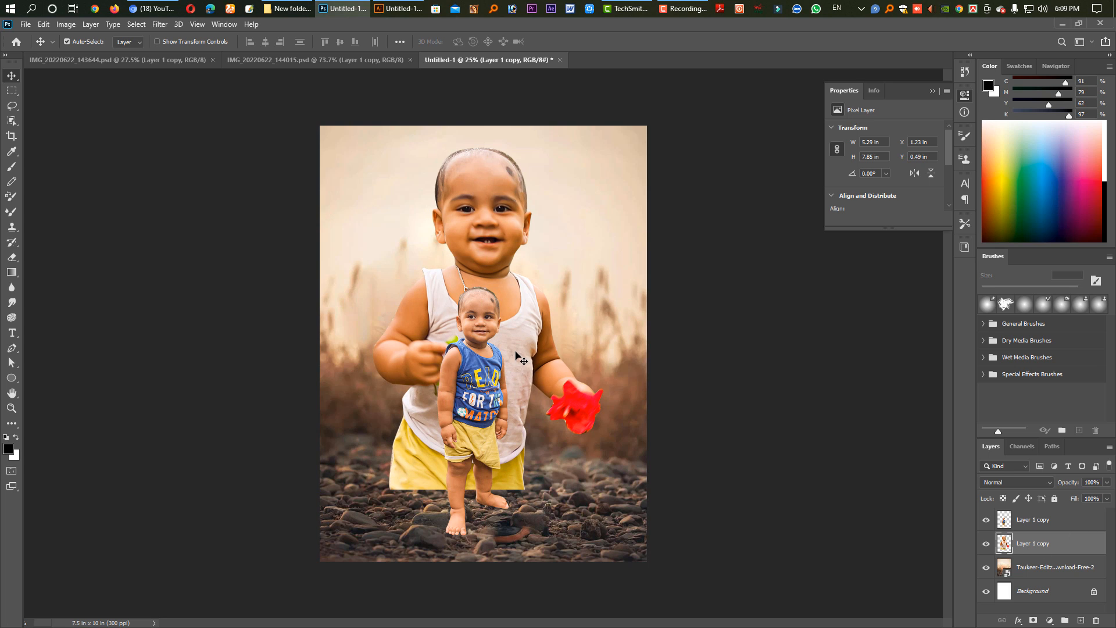
{"action": "mouse_move", "coordinate": [512, 353]}
{"action": "left_mouse_down"}
{"action": "mouse_move", "coordinate": [503, 353]}
{"action": "mouse_move", "coordinate": [514, 365]}
{"action": "left_mouse_up"}
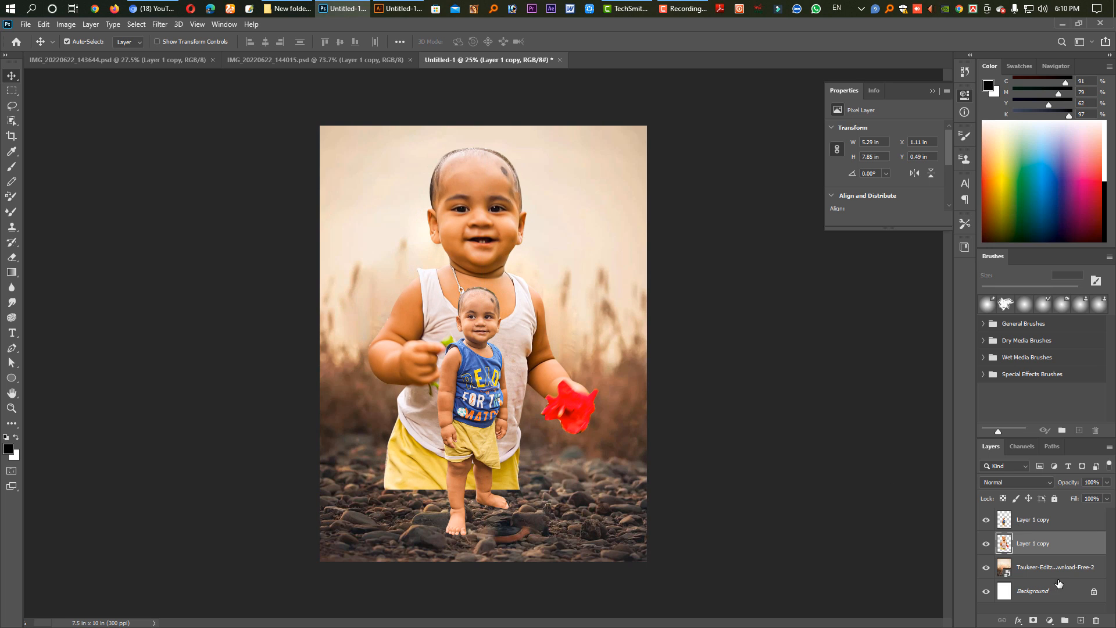
Add a layer mask to the large child's layer and load the Black, White preset from Basics for the Gradient tool.
{"action": "left_click", "coordinate": [1034, 622]}
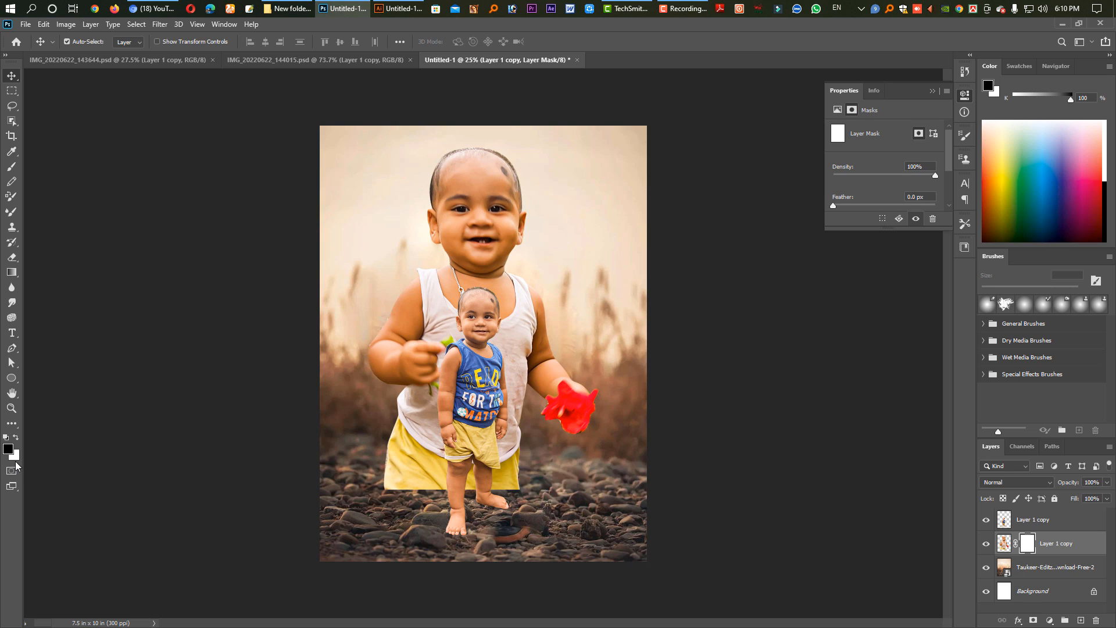
{"action": "left_click", "coordinate": [11, 273]}
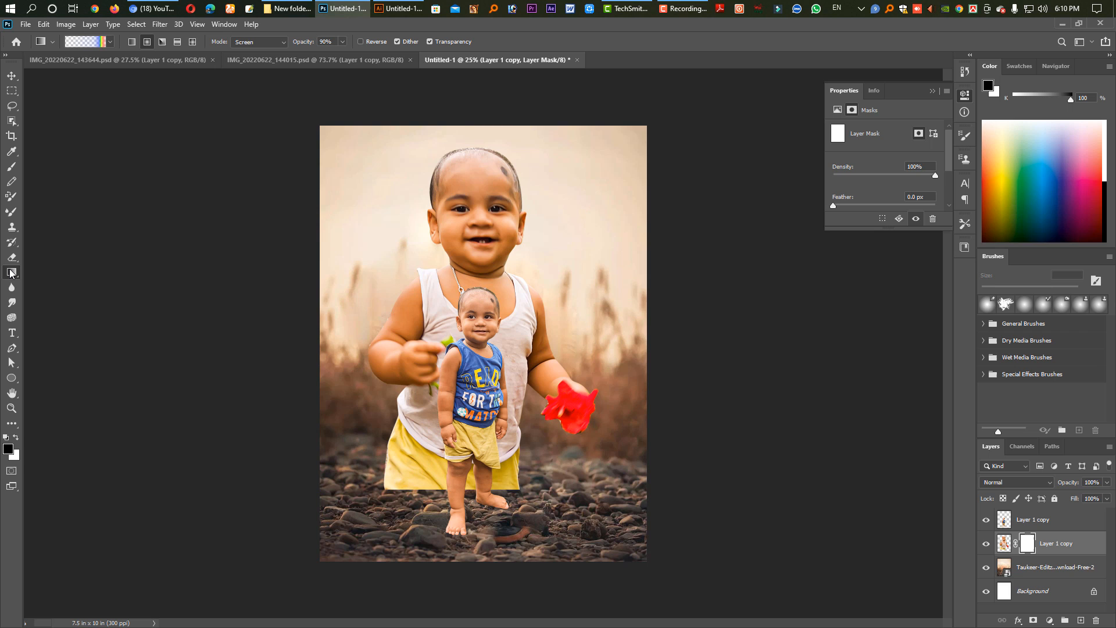
{"action": "left_click", "coordinate": [94, 42]}
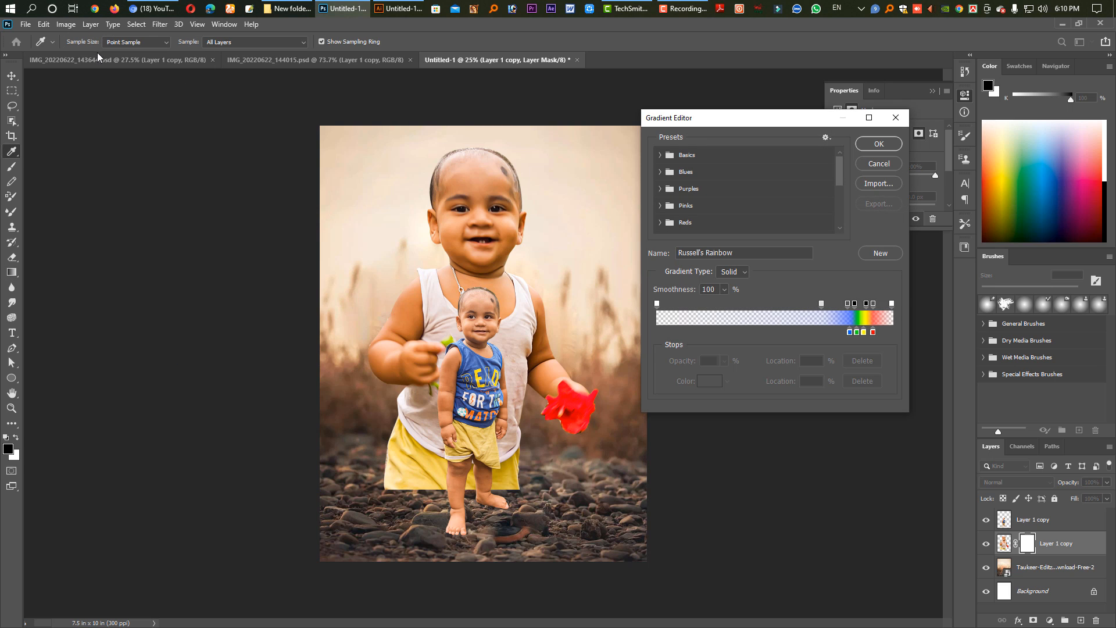
{"action": "left_click", "coordinate": [664, 160]}
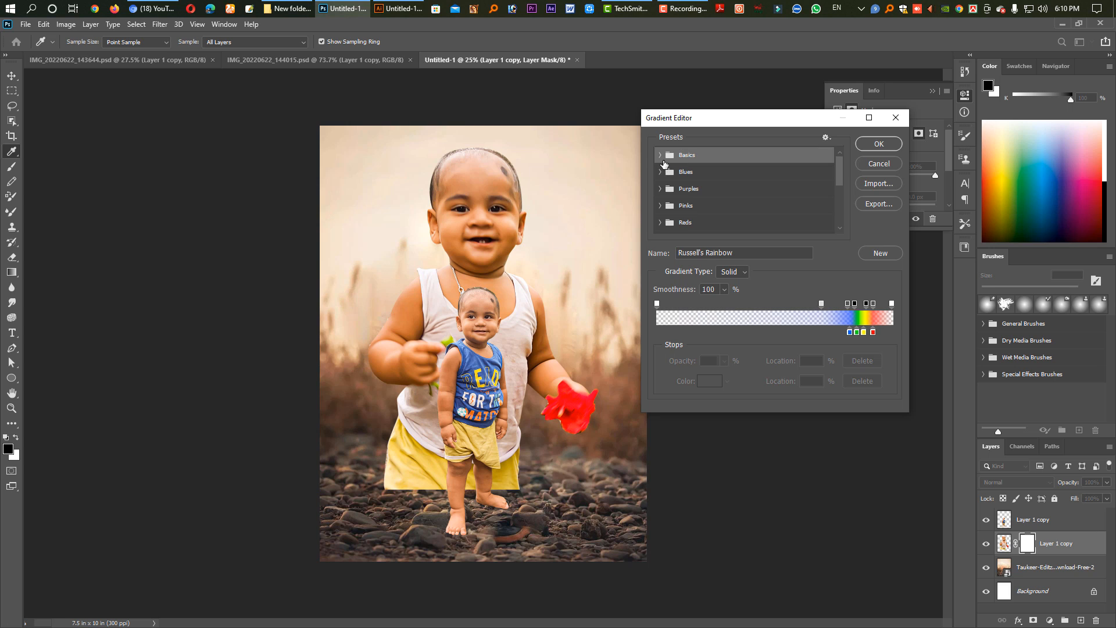
{"action": "left_click", "coordinate": [660, 155]}
{"action": "left_click", "coordinate": [713, 174]}
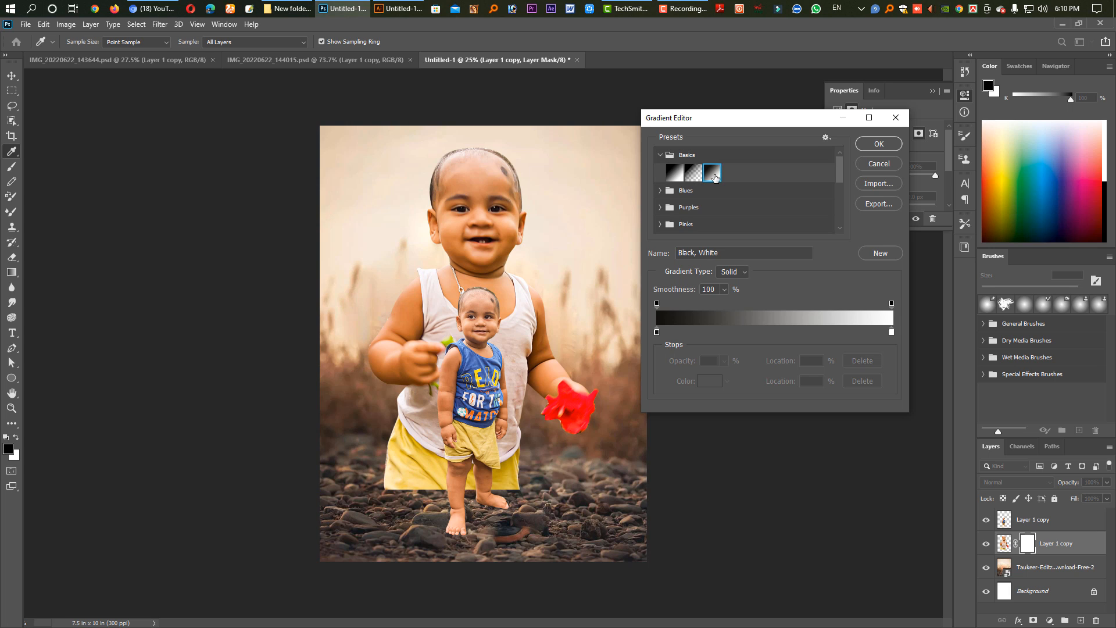
{"action": "left_click", "coordinate": [879, 143]}
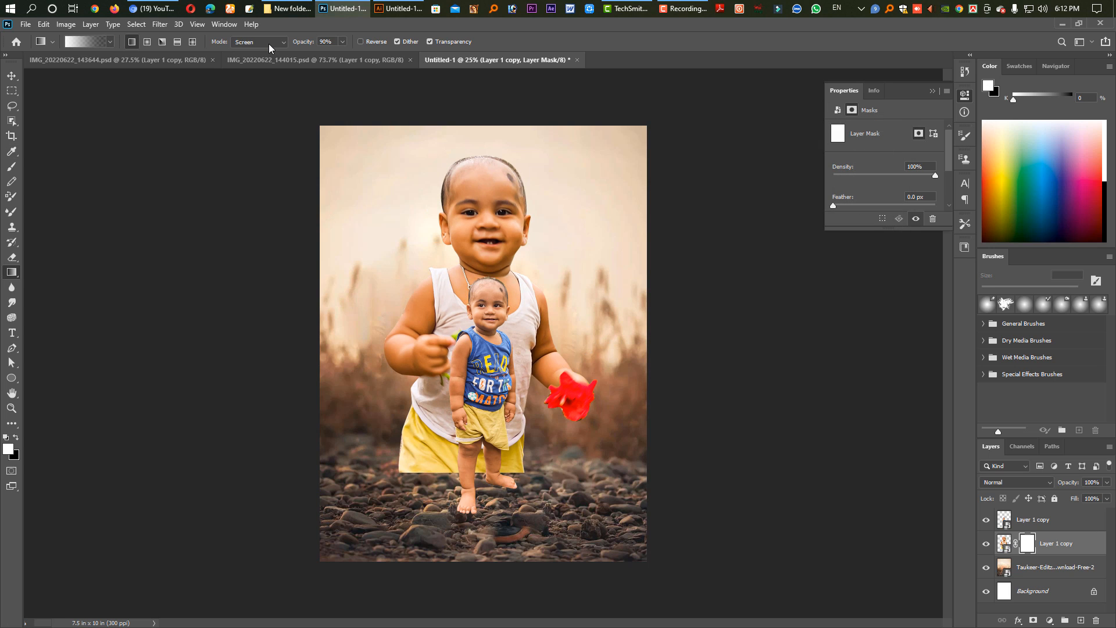
Set the gradient mode to Multiply and fade the large child's lower edge into the stones on the layer mask.
{"action": "left_click", "coordinate": [269, 46]}
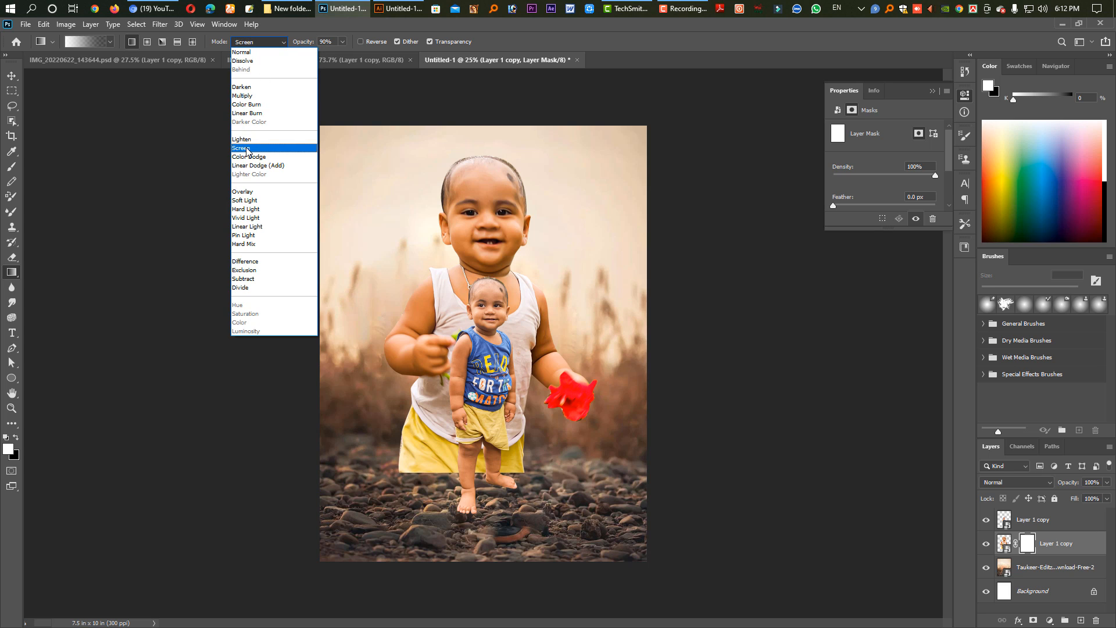
{"action": "left_click", "coordinate": [251, 95]}
{"action": "left_click_drag", "start_coordinate": [521, 430], "coordinate": [520, 501]}
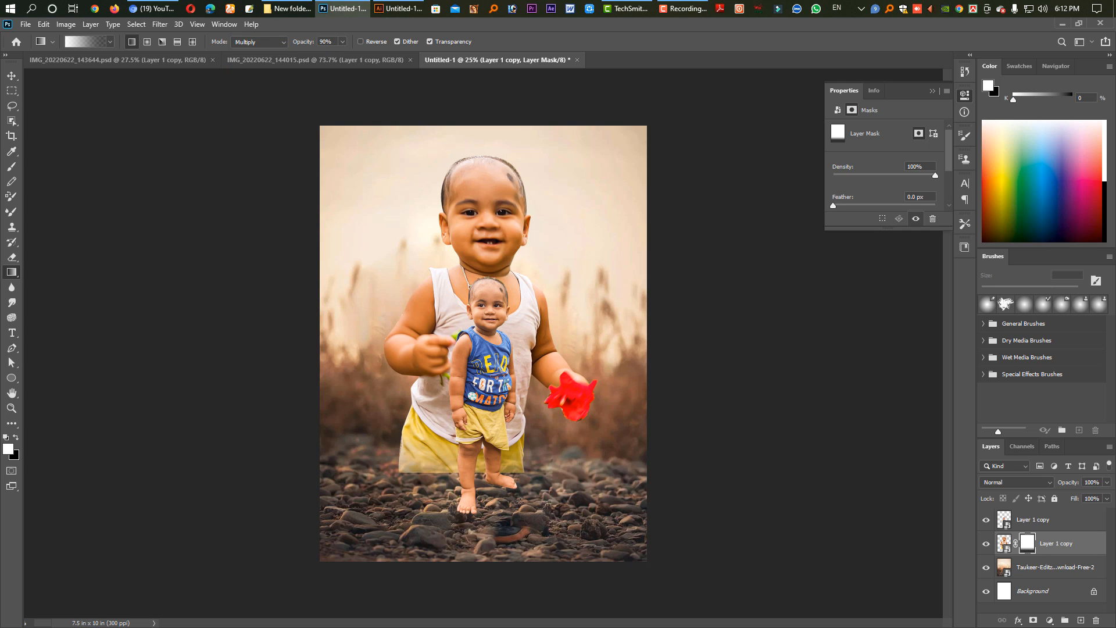
{"action": "left_click_drag", "start_coordinate": [510, 436], "coordinate": [519, 501]}
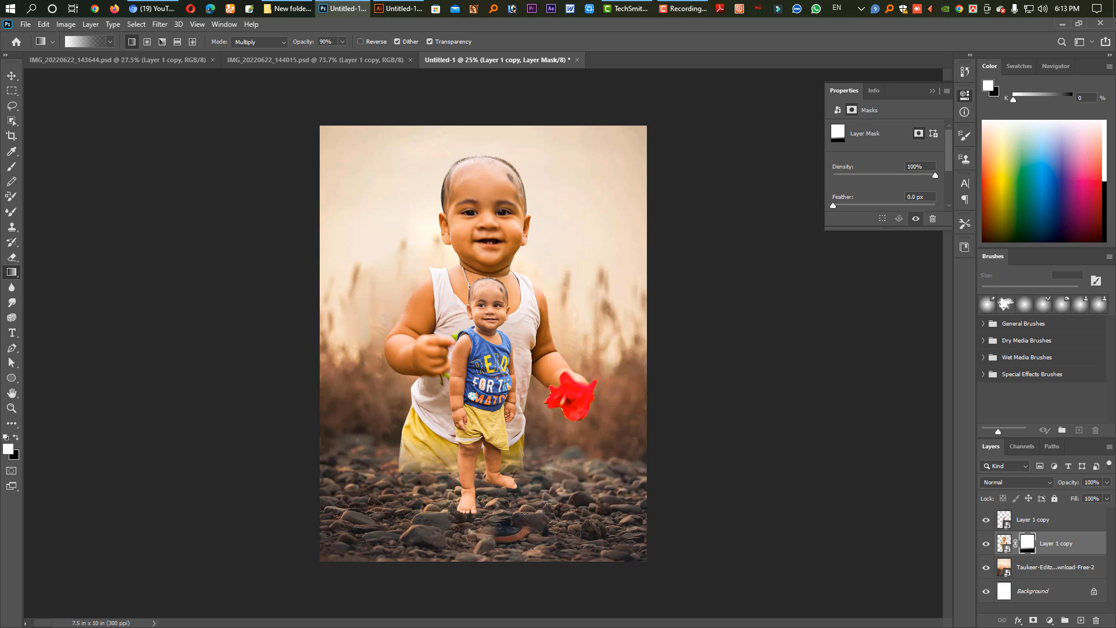
Extend the gradient fade on the large child's layer mask so his shorts dissolve further into the stones.
{"action": "left_click_drag", "start_coordinate": [525, 498], "coordinate": [531, 536]}
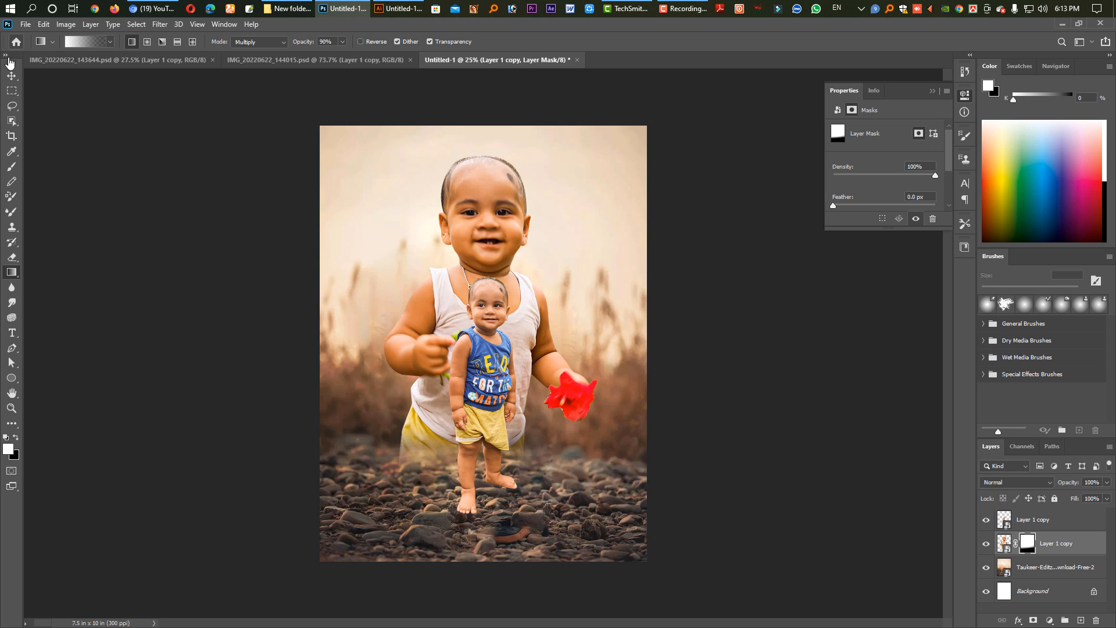
{"action": "left_click", "coordinate": [12, 76]}
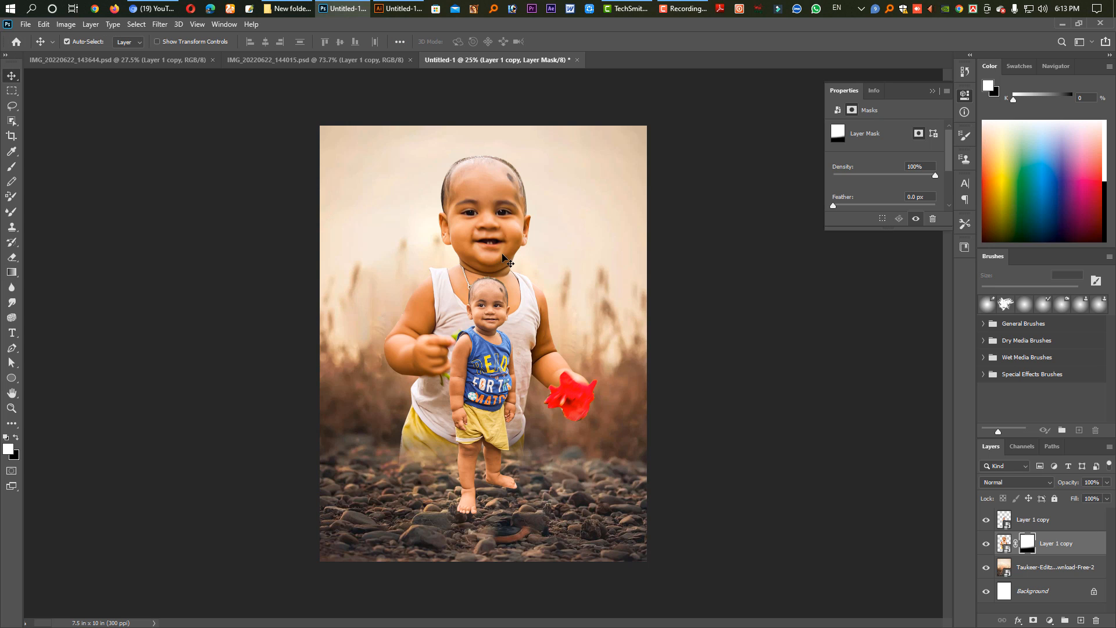
Apply a Hue/Saturation adjustment to the large child, strongly reducing the saturation and slightly raising the lightness.
{"action": "left_click", "coordinate": [1004, 543]}
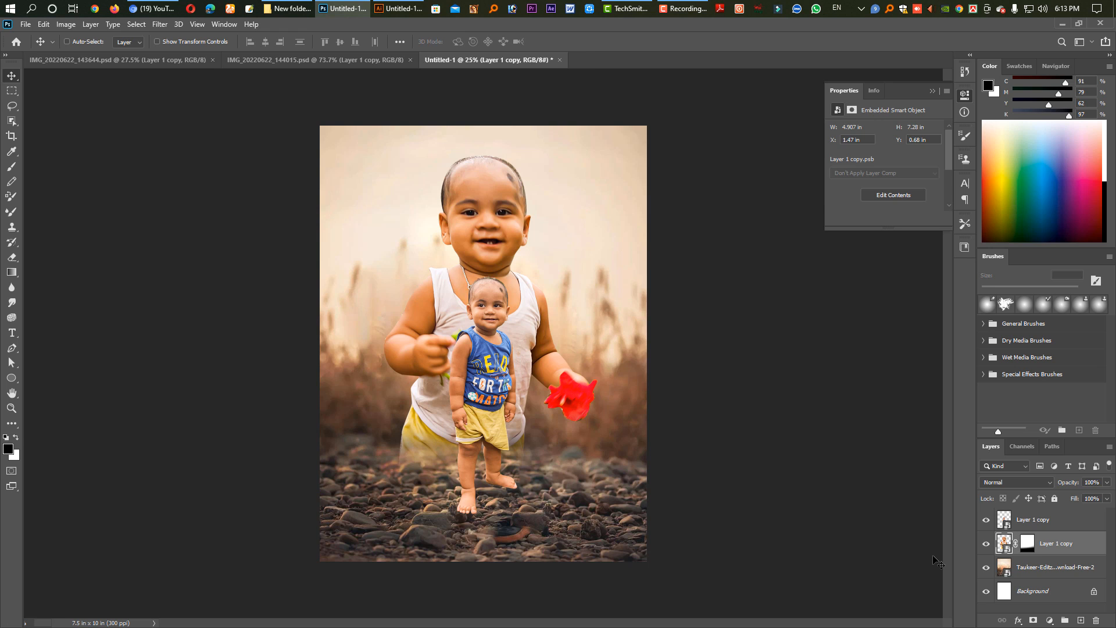
{"action": "key", "text": "i"}
{"action": "key", "text": "ctrl+u"}
{"action": "left_click_drag", "start_coordinate": [565, 145], "coordinate": [878, 170]}
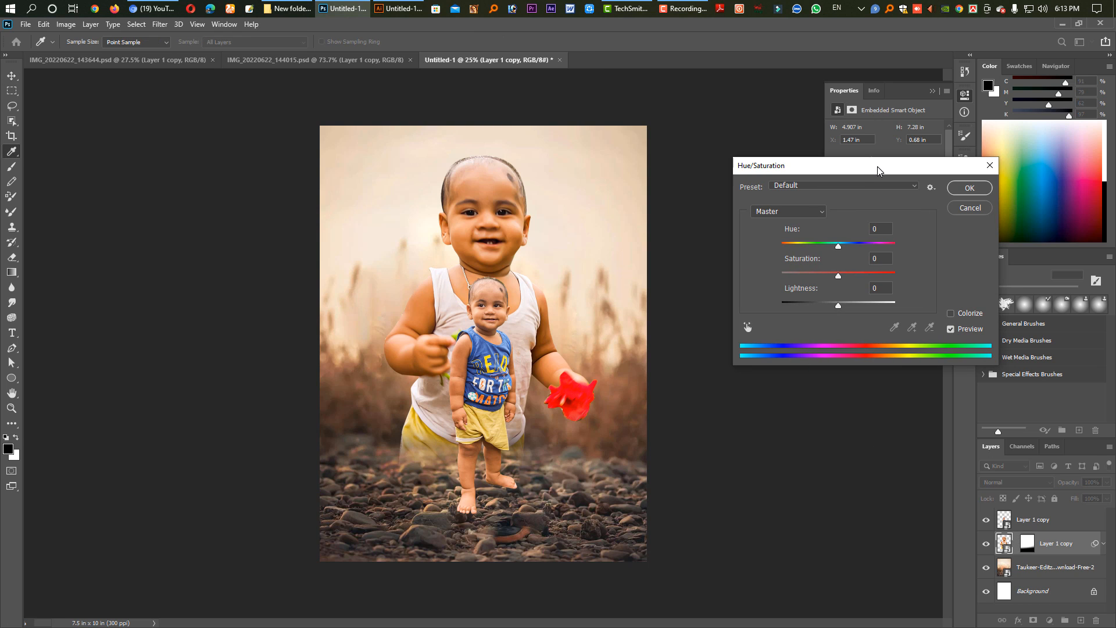
{"action": "left_click_drag", "start_coordinate": [838, 276], "coordinate": [786, 279]}
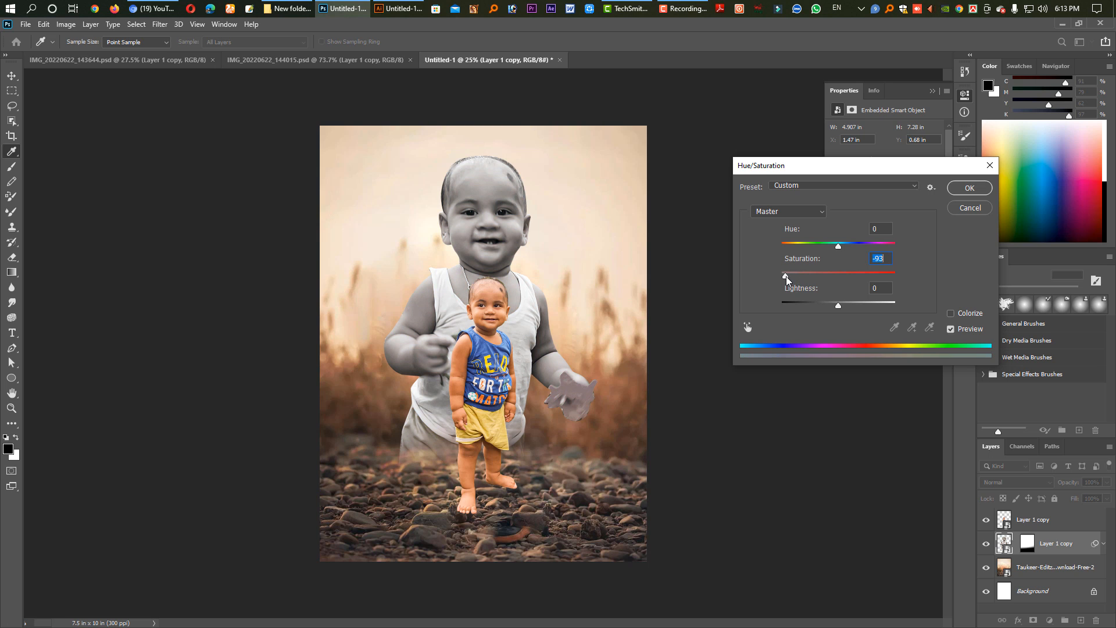
{"action": "mouse_move", "coordinate": [838, 306]}
{"action": "left_mouse_down"}
{"action": "mouse_move", "coordinate": [828, 309]}
{"action": "mouse_move", "coordinate": [842, 305]}
{"action": "left_mouse_up"}
{"action": "mouse_move", "coordinate": [790, 277]}
{"action": "left_mouse_down"}
{"action": "mouse_move", "coordinate": [855, 248]}
{"action": "mouse_move", "coordinate": [795, 278]}
{"action": "left_mouse_up"}
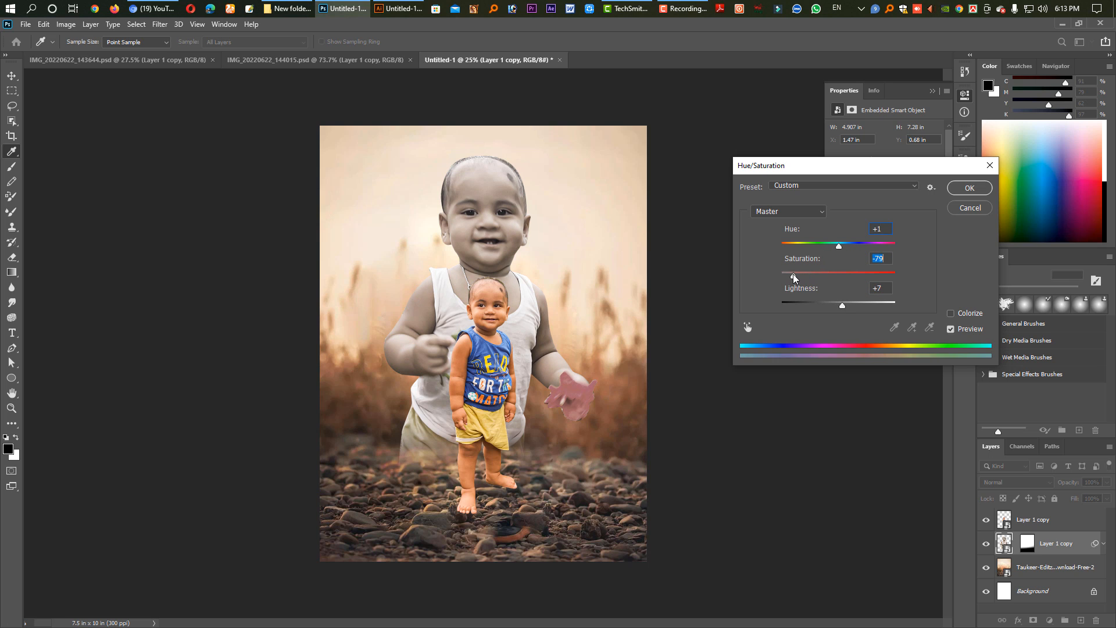
{"action": "left_click", "coordinate": [970, 188]}
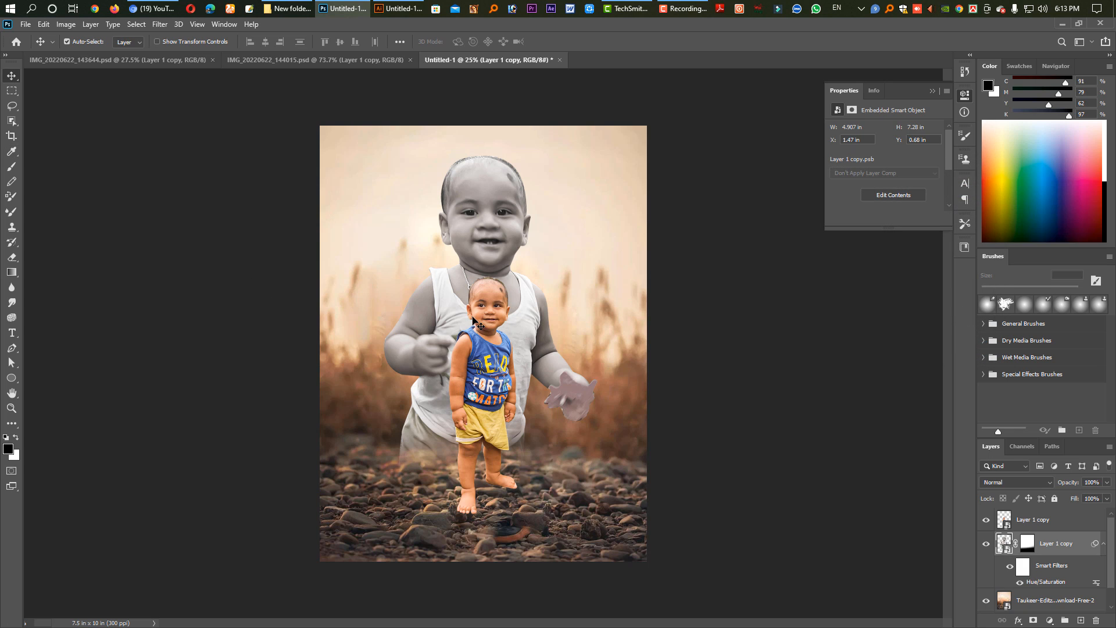
Select both child layers and move them together slightly to the right, keeping their height.
{"action": "left_click", "coordinate": [499, 352]}
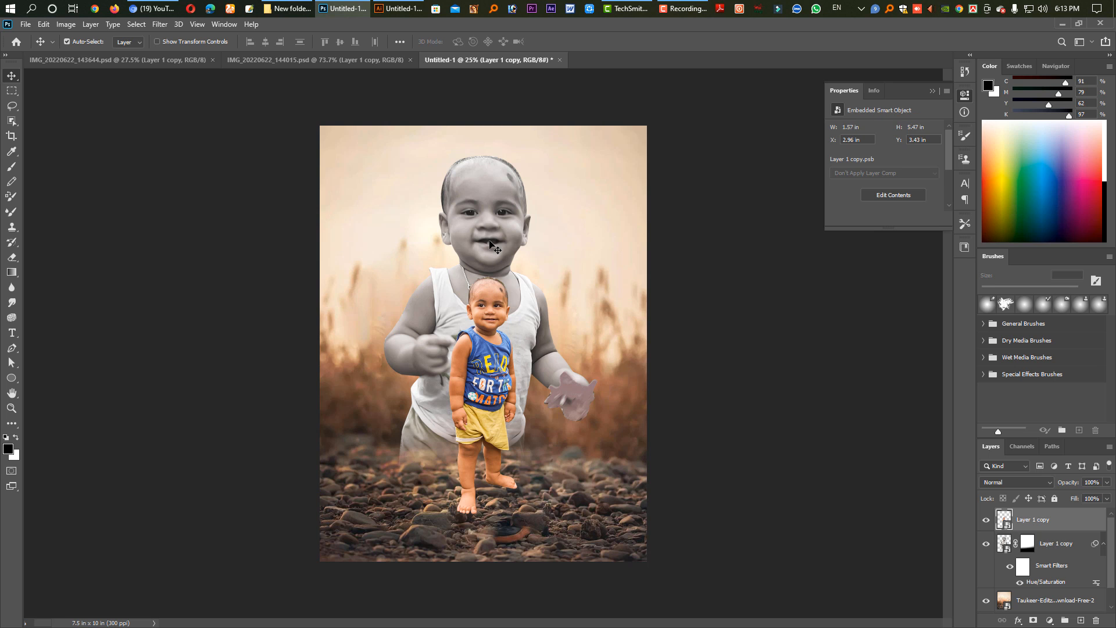
{"action": "left_click", "coordinate": [493, 239], "text": "shift"}
{"action": "left_click_drag", "start_coordinate": [493, 240], "coordinate": [504, 239]}
{"action": "left_click", "coordinate": [689, 372]}
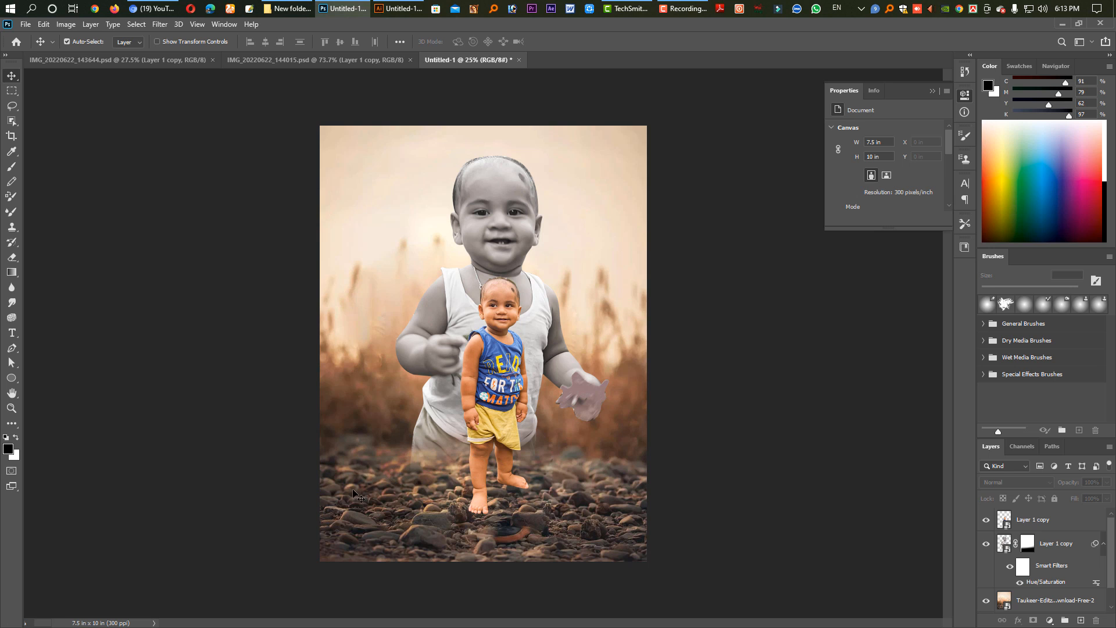
Add the child's name over the stones in large white capitals, using a separate text layer for each letter in rising steps.
{"action": "left_click", "coordinate": [12, 332]}
{"action": "left_click", "coordinate": [409, 501]}
{"action": "type", "text": "X"}
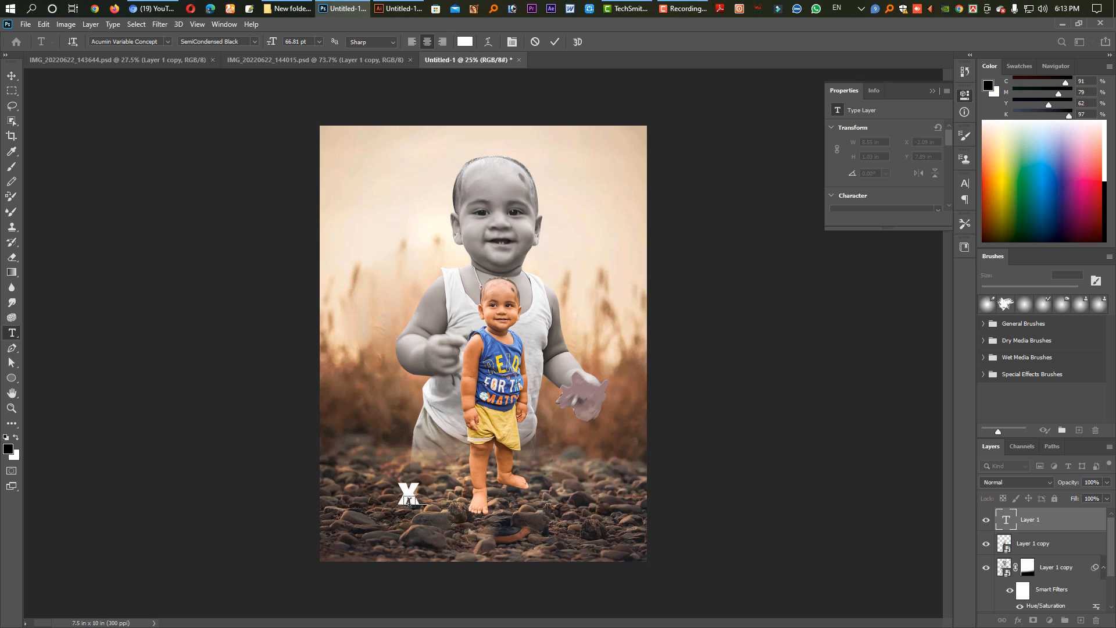
{"action": "key", "text": "ctrl+a"}
{"action": "type", "text": "Z"}
{"action": "key", "text": "ctrl+Return"}
{"action": "key", "text": "ctrl+t"}
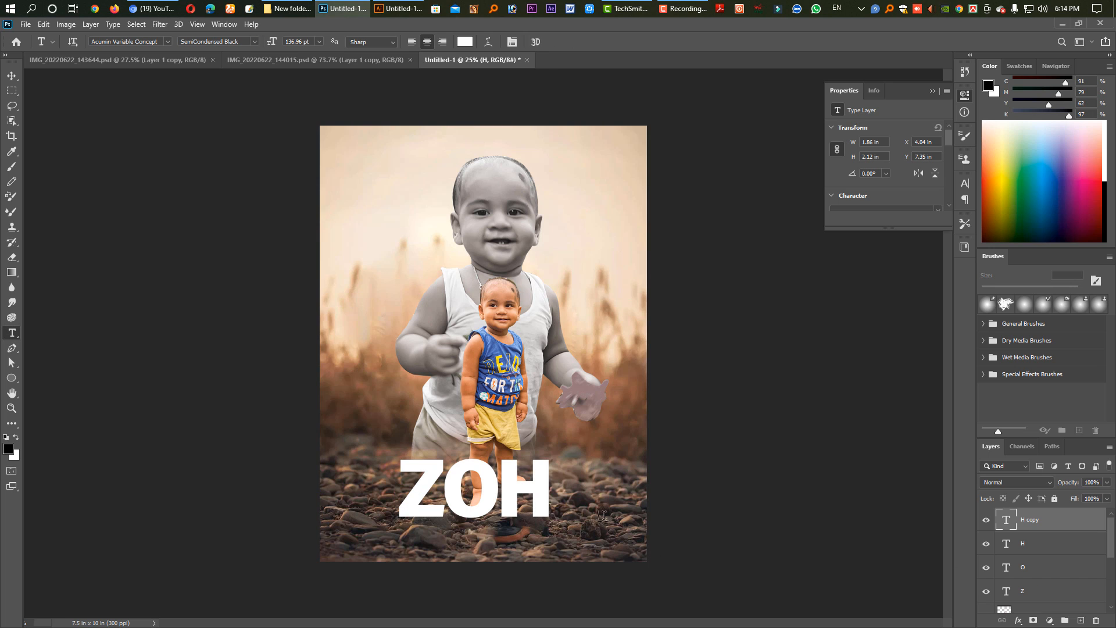
{"action": "key", "text": "v"}
{"action": "left_click_drag", "start_coordinate": [534, 498], "coordinate": [586, 497]}
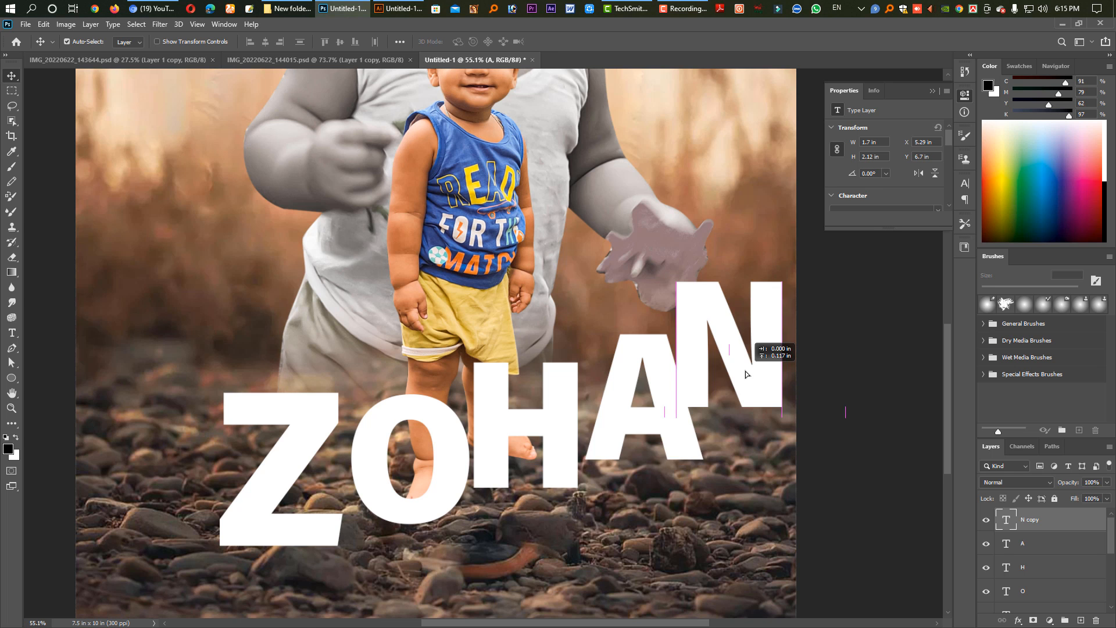
Scale all five letter layers together to 76.42% and reposition them across the small child's feet.
{"action": "left_click", "coordinate": [1050, 563], "text": "shift"}
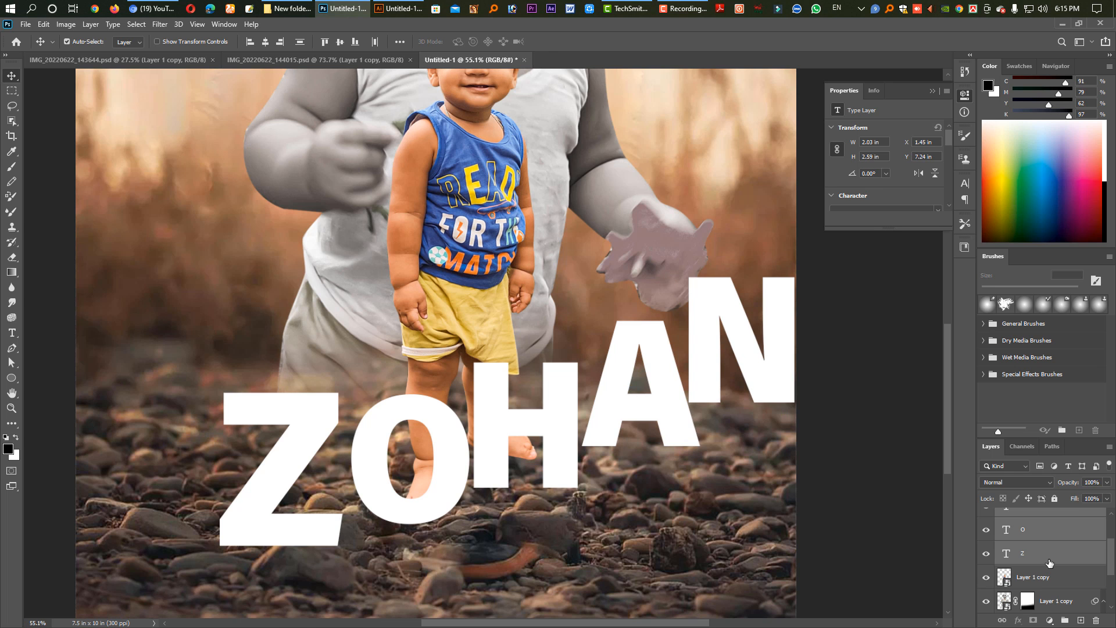
{"action": "left_click", "coordinate": [1050, 563]}
{"action": "scroll", "coordinate": [1050, 562], "scroll_direction": "up", "scroll_amount": 3}
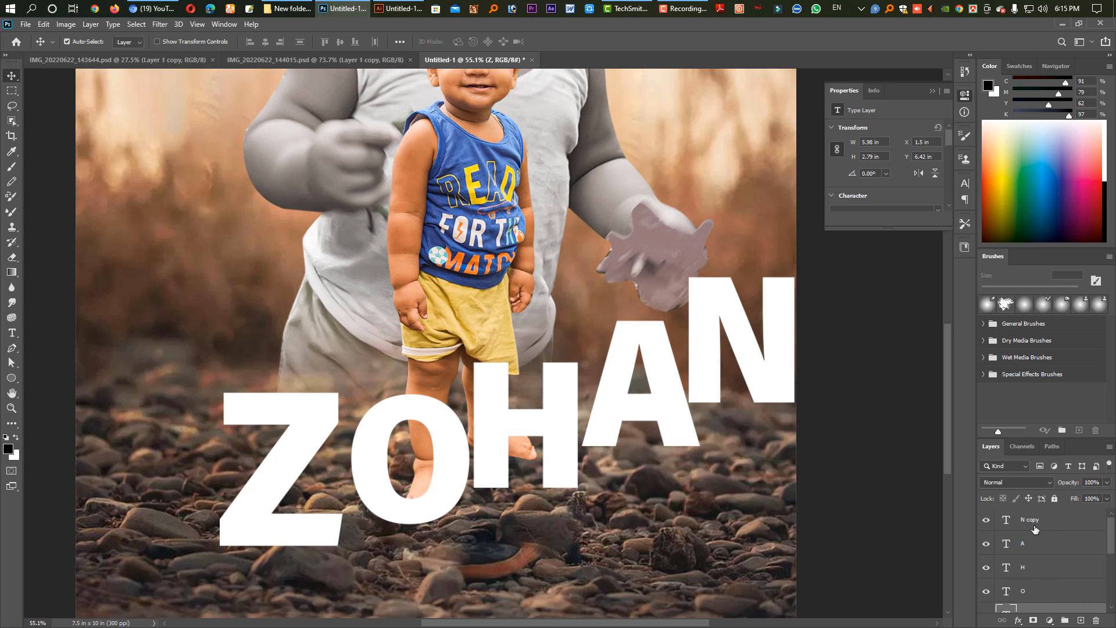
{"action": "left_click", "coordinate": [1035, 529], "text": "shift"}
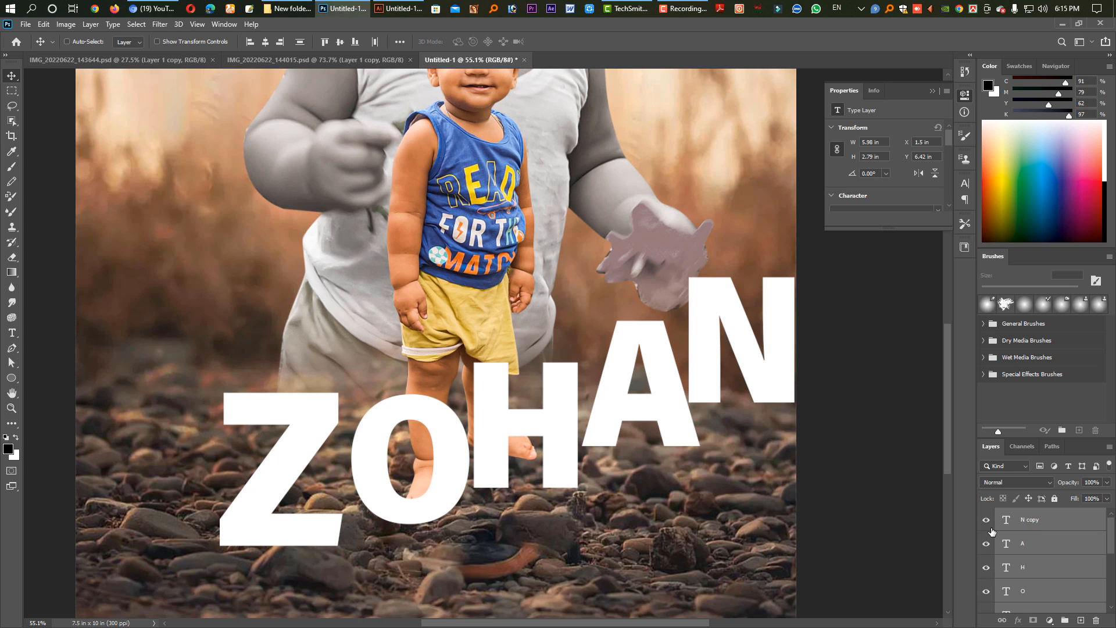
{"action": "key", "text": "ctrl+t"}
{"action": "left_click_drag", "start_coordinate": [797, 417], "coordinate": [660, 412]}
{"action": "left_click_drag", "start_coordinate": [560, 422], "coordinate": [578, 435]}
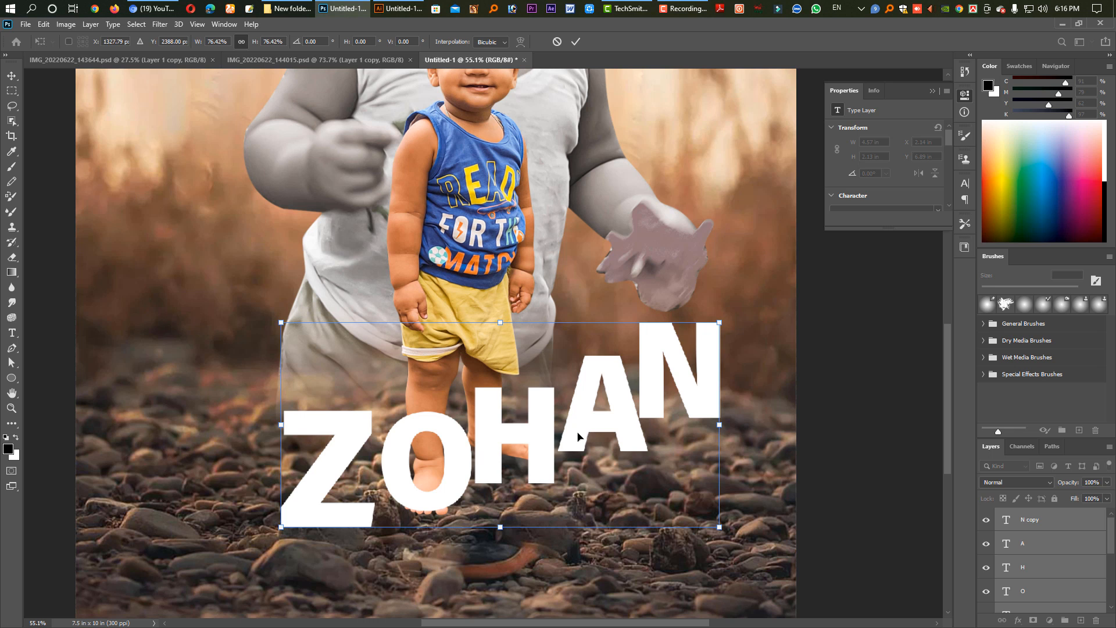
{"action": "key", "text": "Right"}
{"action": "key", "text": "Right"}
{"action": "key", "text": "Return"}
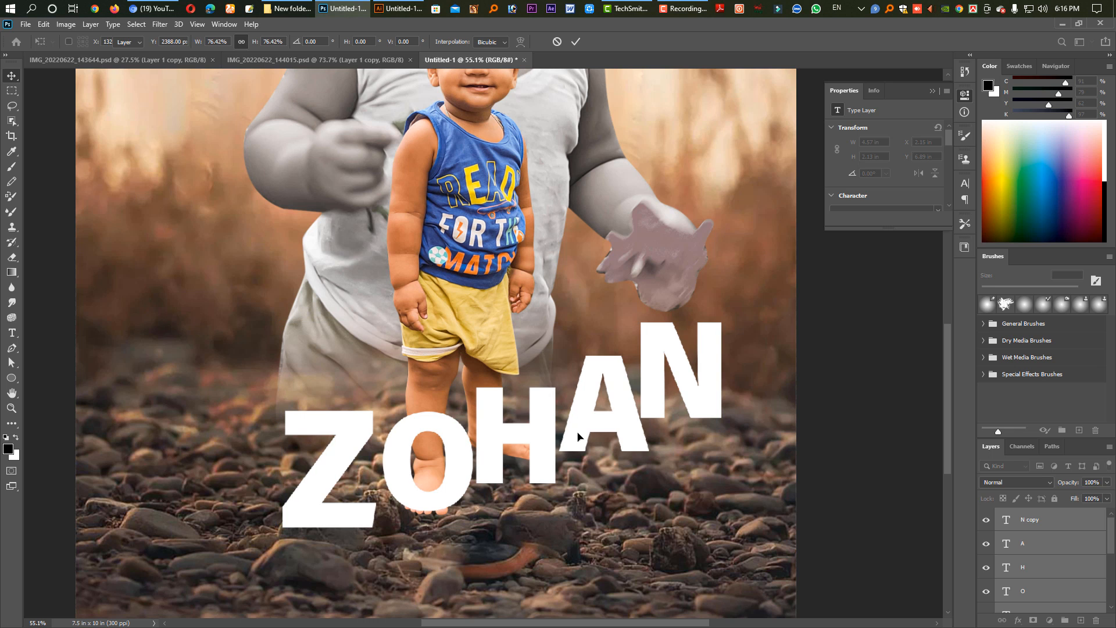
Open the Camera Raw Filter on the small child and set Temperature -1, Contrast +32, Shadows +13 and Texture -100.
{"action": "scroll", "coordinate": [599, 407], "scroll_direction": "down", "scroll_amount": 5}
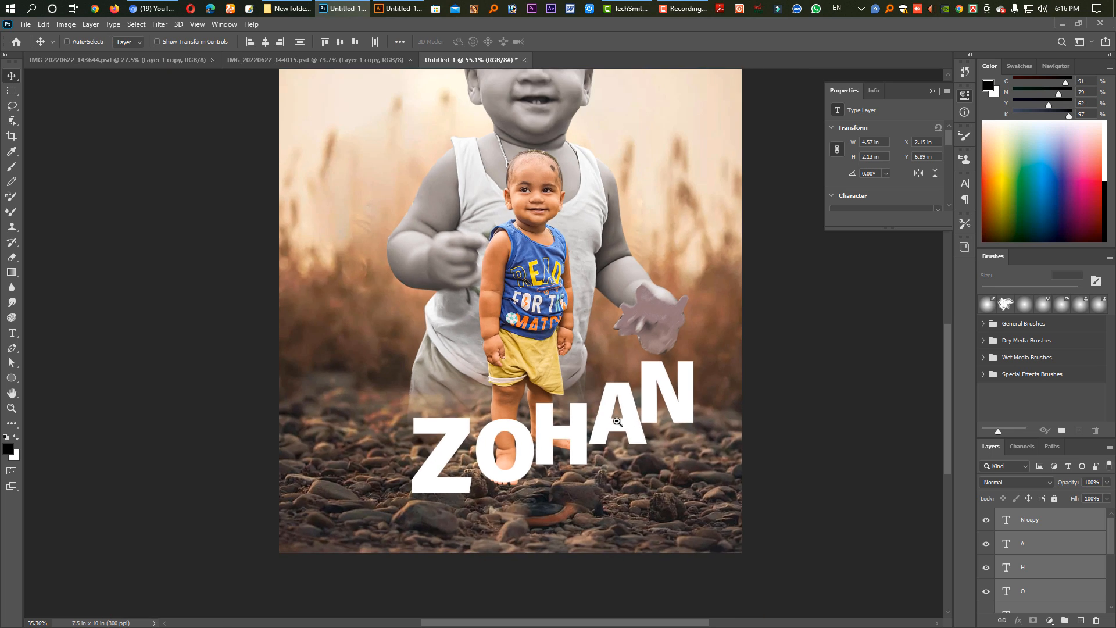
{"action": "left_click", "coordinate": [559, 346]}
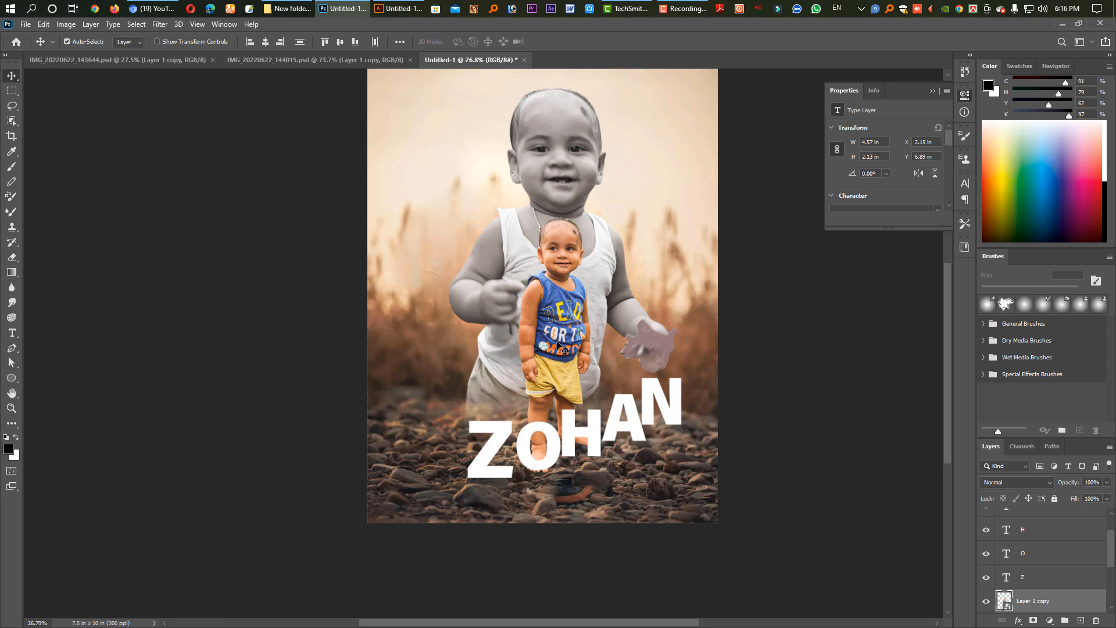
{"action": "scroll", "coordinate": [564, 288], "scroll_direction": "up", "scroll_amount": 5}
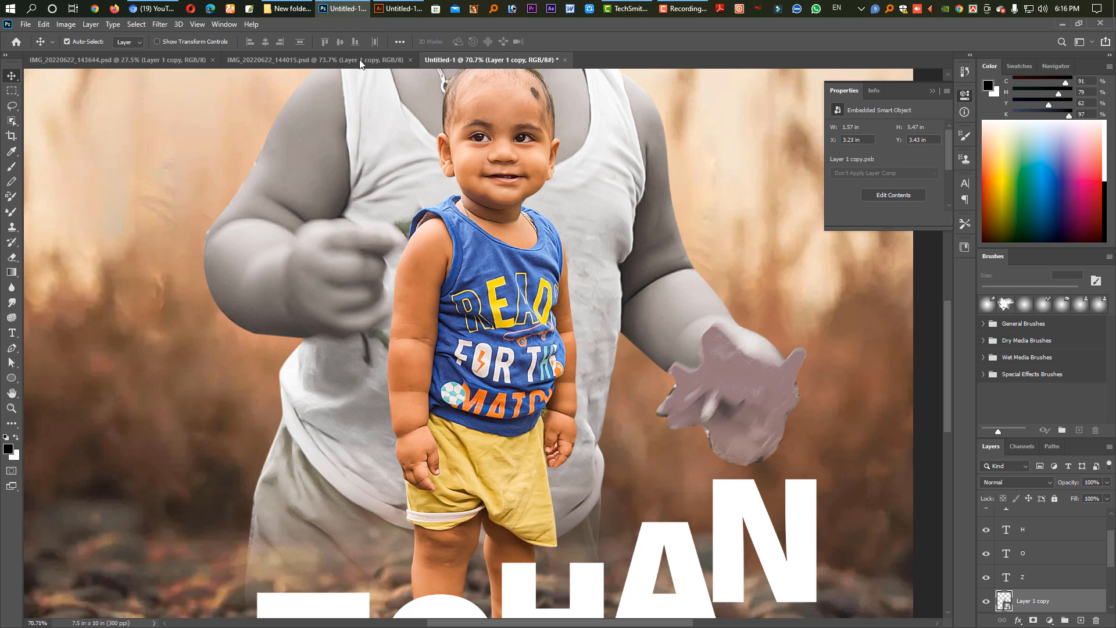
{"action": "left_click", "coordinate": [159, 25]}
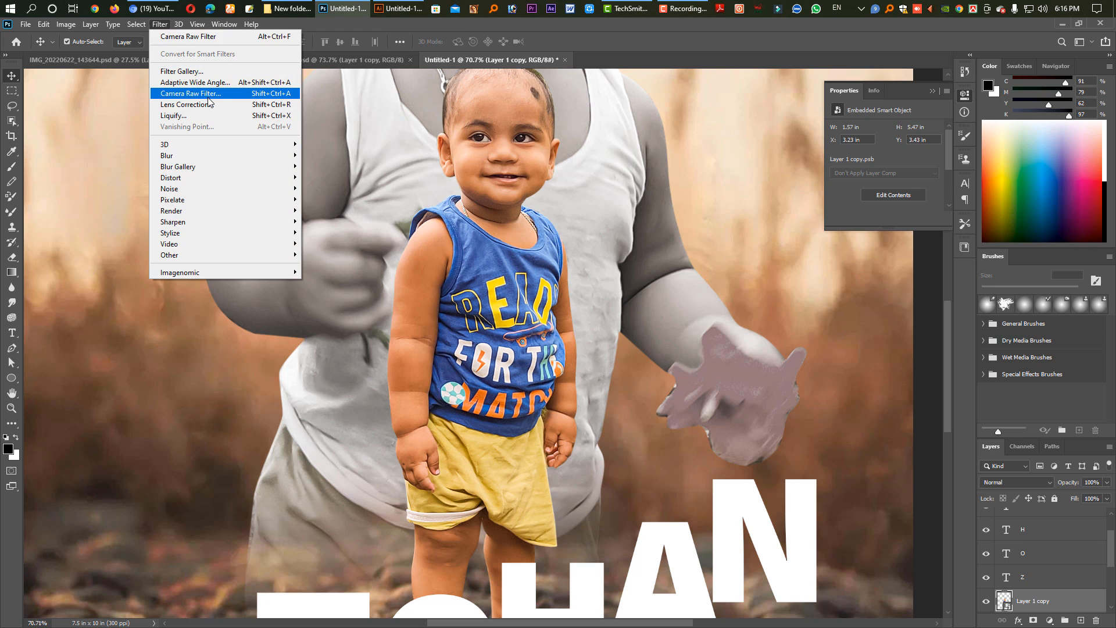
{"action": "left_click", "coordinate": [250, 93]}
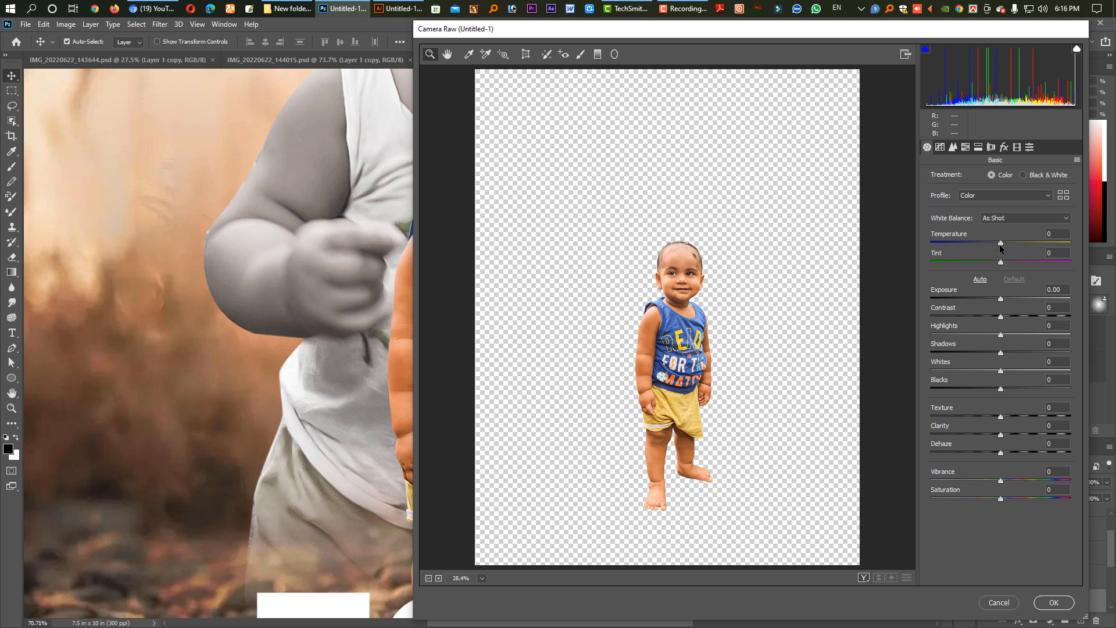
{"action": "left_click_drag", "start_coordinate": [1000, 242], "coordinate": [999, 243]}
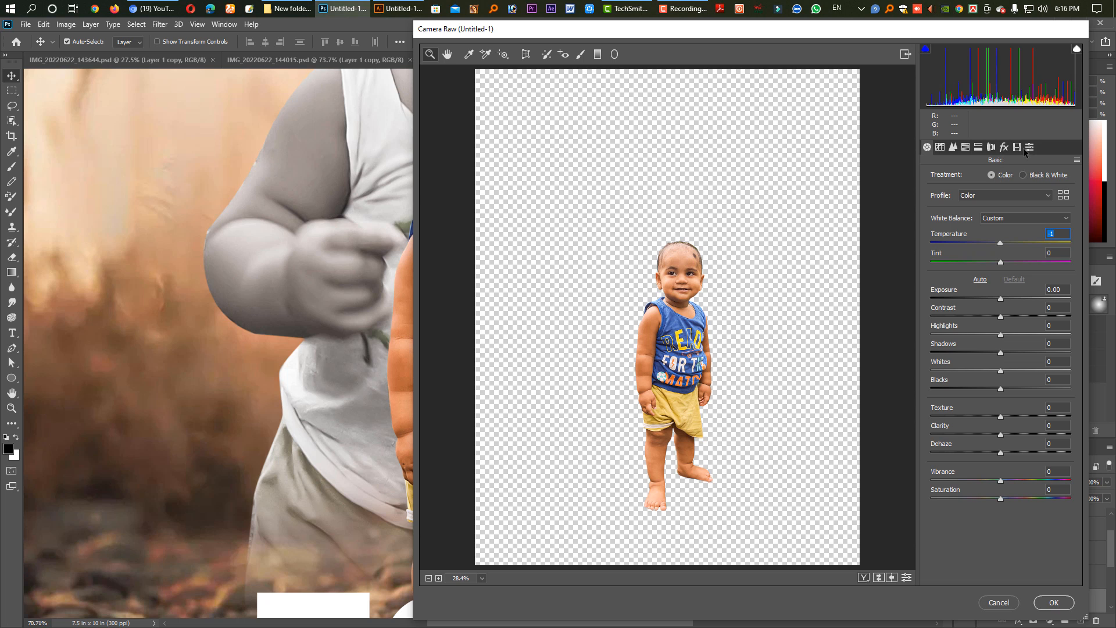
{"action": "left_click_drag", "start_coordinate": [1001, 316], "coordinate": [1025, 314]}
{"action": "left_click_drag", "start_coordinate": [1000, 352], "coordinate": [1011, 353]}
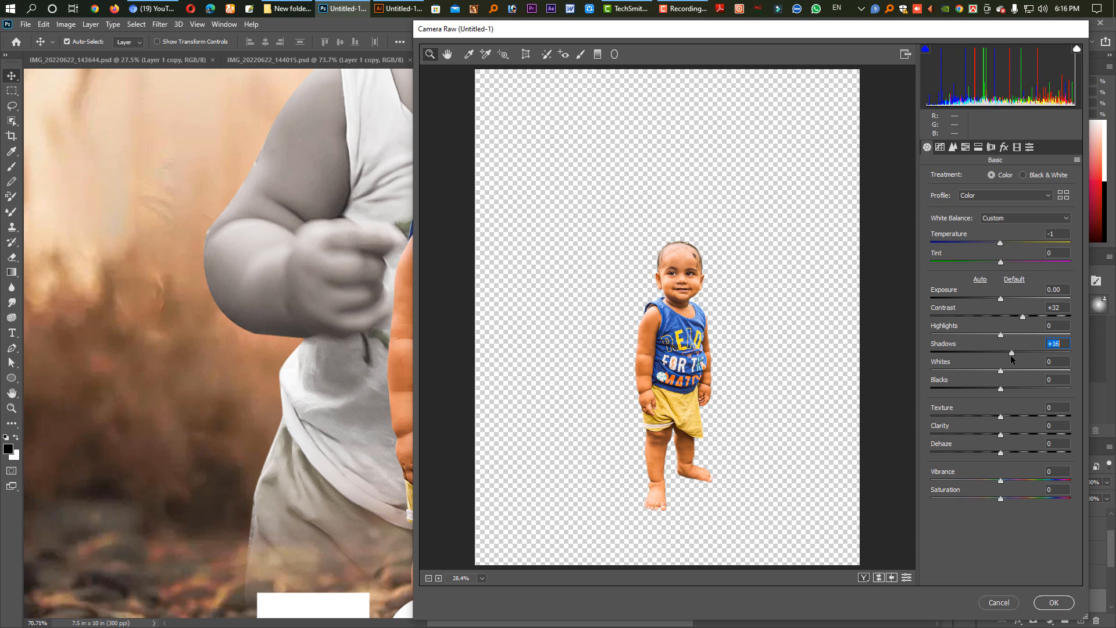
{"action": "left_click_drag", "start_coordinate": [1001, 417], "coordinate": [922, 430]}
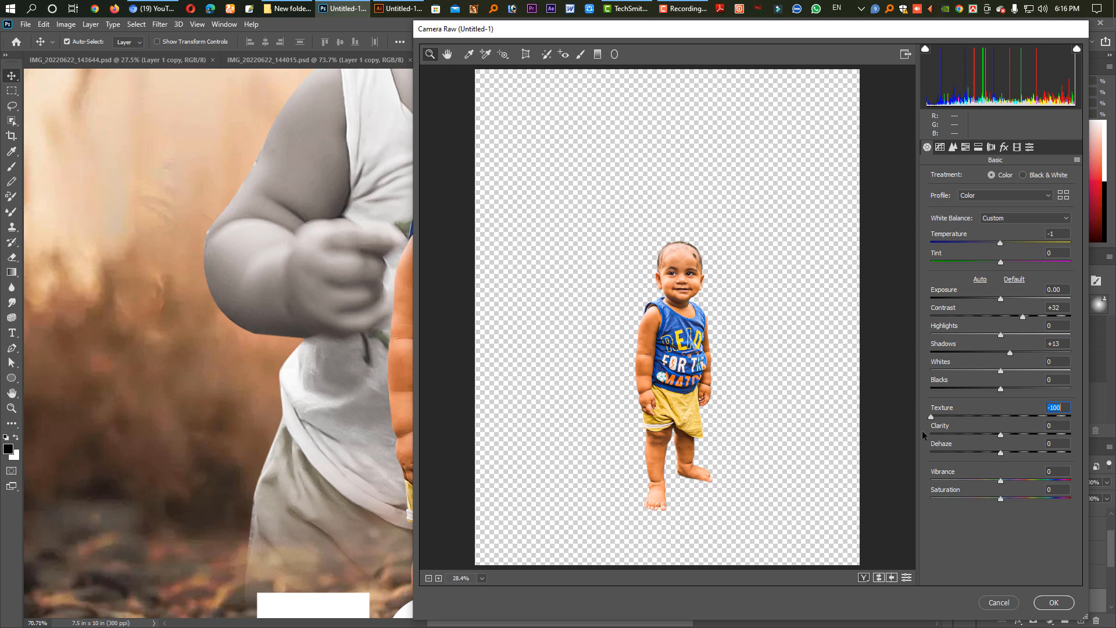
Try the High Contrast & Detail and High Contrast presets, and apply the Flat & Green creative preset to the small child.
{"action": "left_click", "coordinate": [1028, 148]}
{"action": "left_click", "coordinate": [962, 227]}
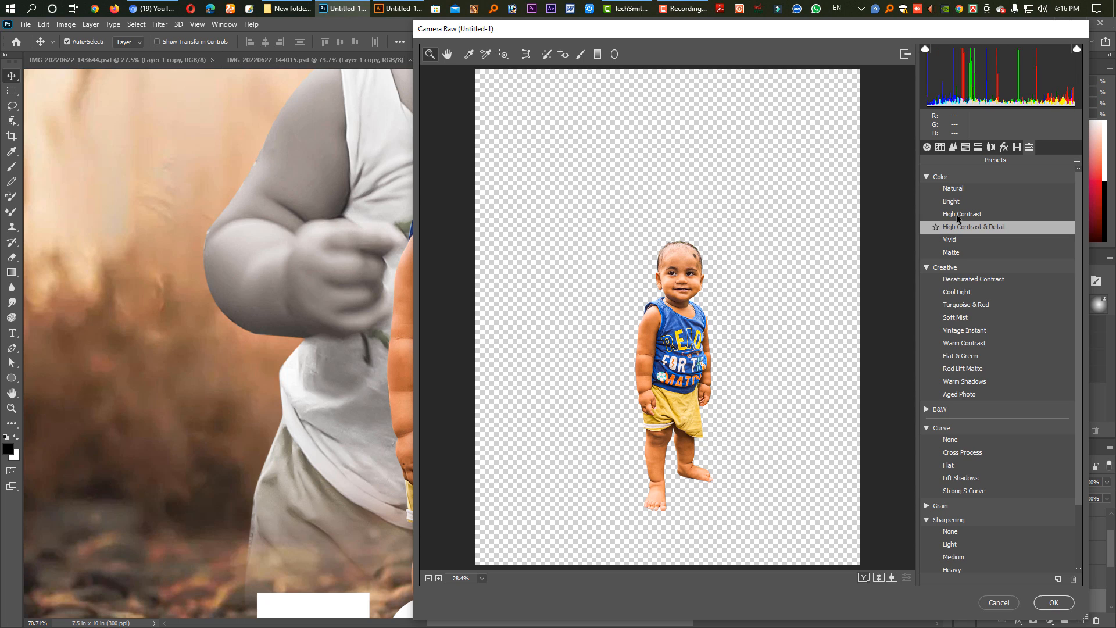
{"action": "left_click", "coordinate": [956, 213]}
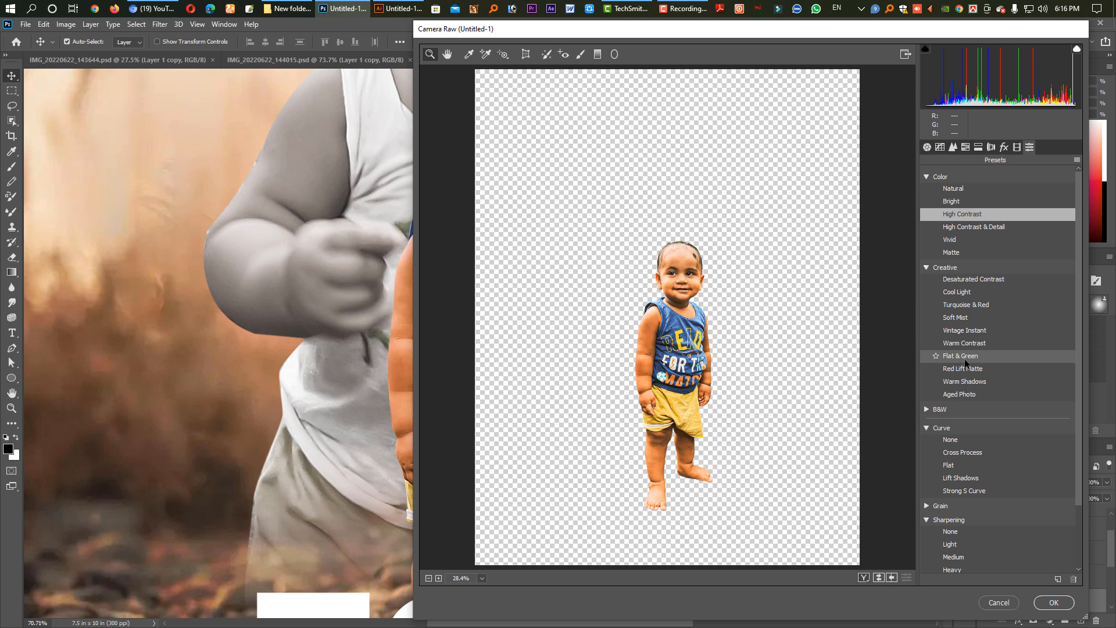
{"action": "left_click", "coordinate": [965, 358]}
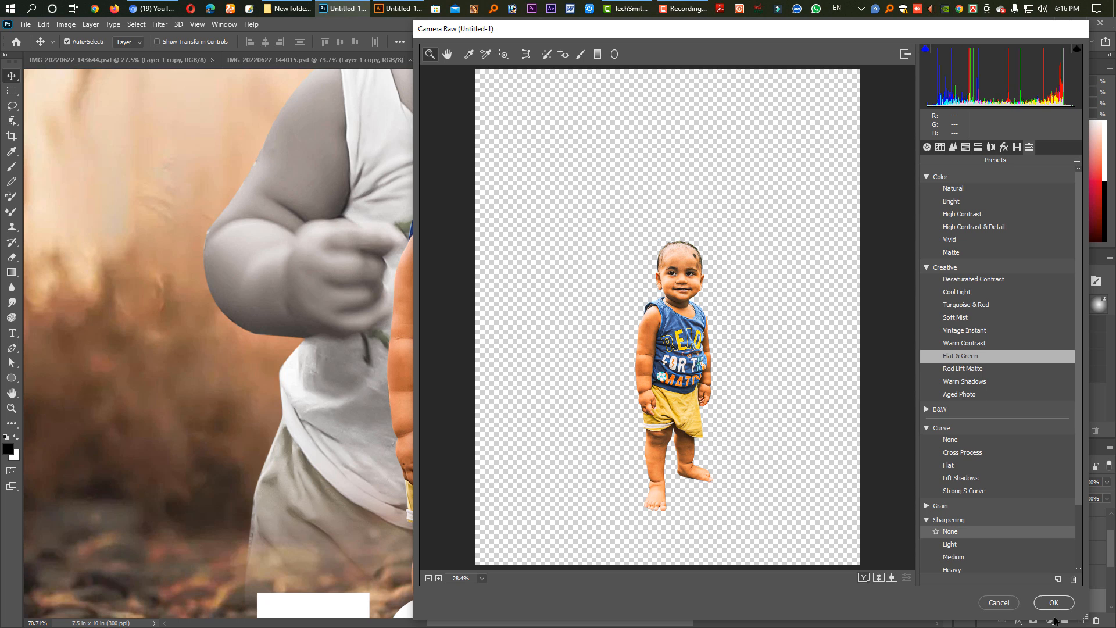
{"action": "left_click", "coordinate": [1051, 607]}
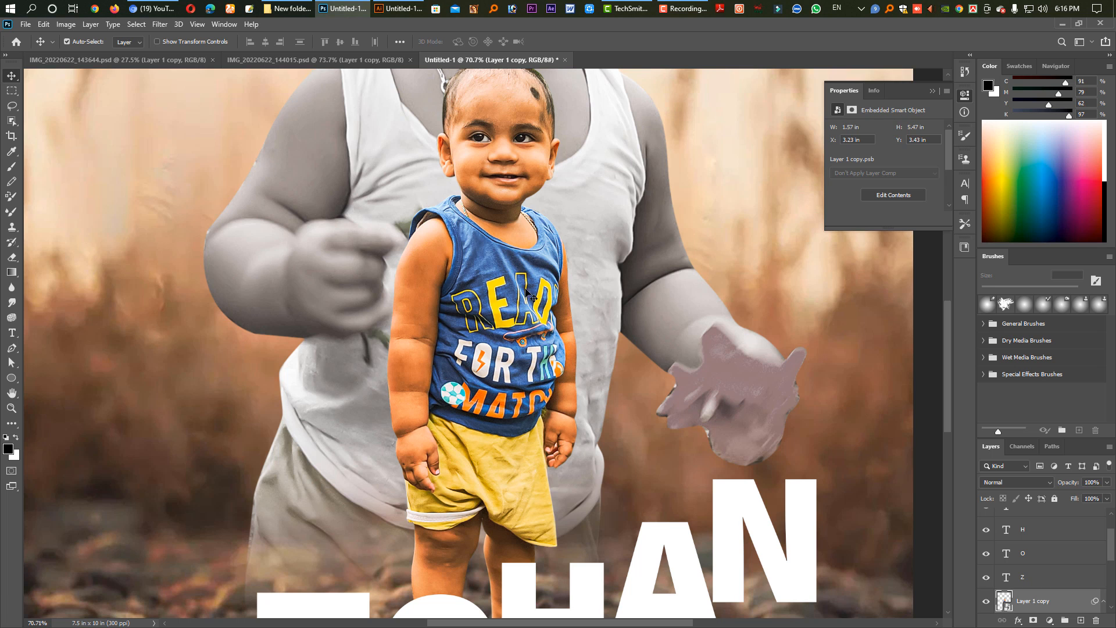
Copy the small child's front foot to a new layer with the Lasso tool and stack it above the letter O.
{"action": "left_click_drag", "start_coordinate": [546, 358], "coordinate": [522, 358]}
{"action": "left_click_drag", "start_coordinate": [497, 518], "coordinate": [497, 446]}
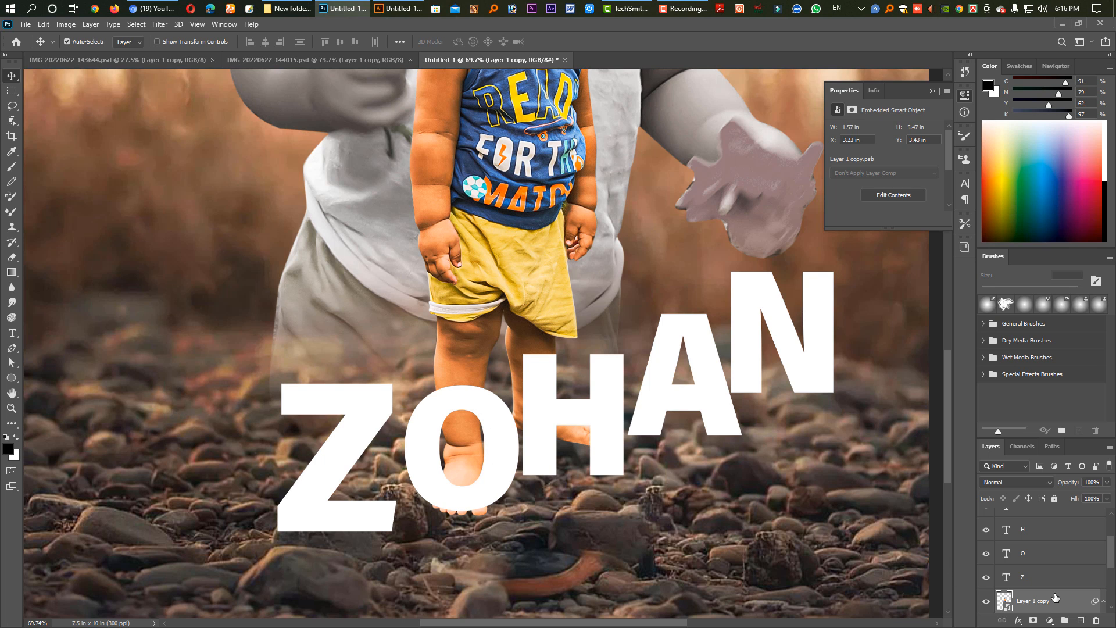
{"action": "scroll", "coordinate": [1064, 613], "scroll_direction": "down", "scroll_amount": 2}
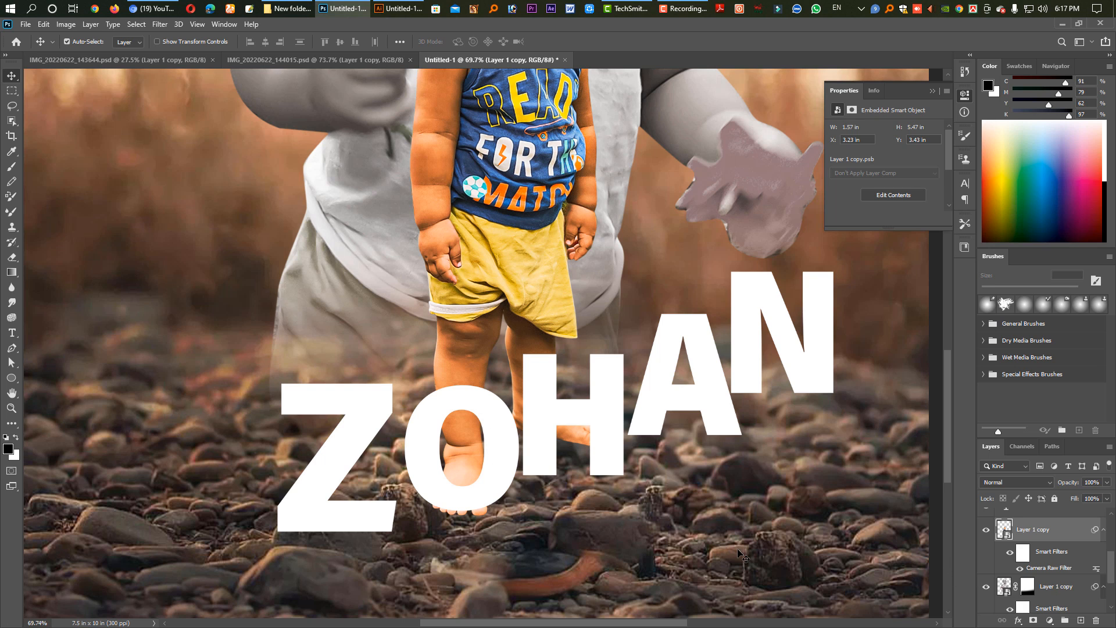
{"action": "left_click", "coordinate": [11, 106]}
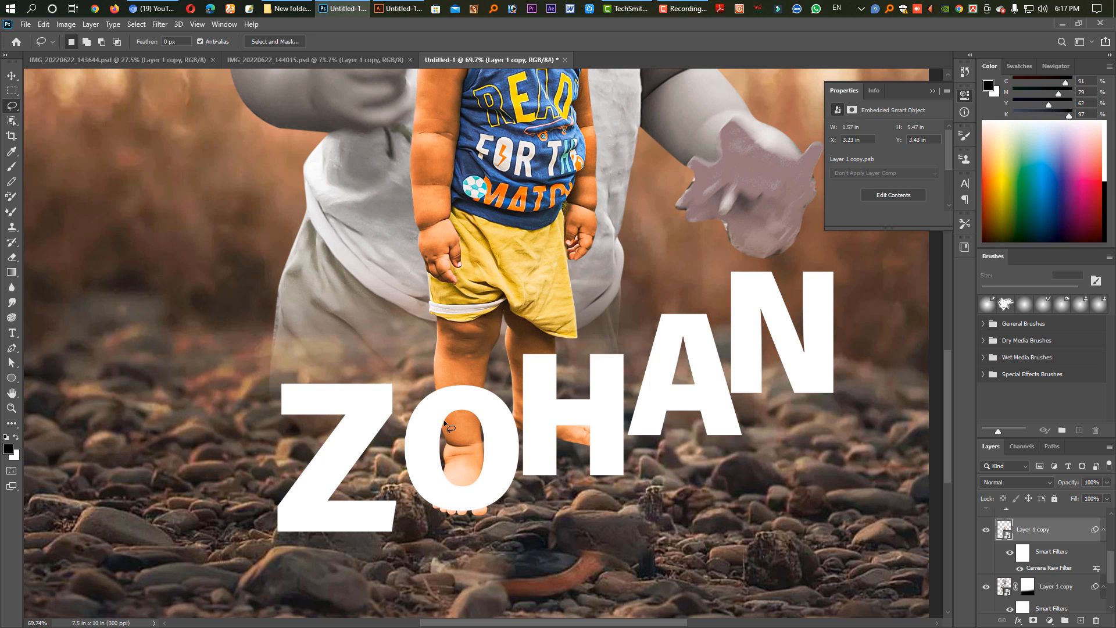
{"action": "mouse_move", "coordinate": [476, 426]}
{"action": "left_mouse_down"}
{"action": "mouse_move", "coordinate": [499, 451]}
{"action": "mouse_move", "coordinate": [504, 528]}
{"action": "left_mouse_up"}
{"action": "left_click_drag", "start_coordinate": [402, 511], "coordinate": [430, 430]}
{"action": "key", "text": "ctrl+j"}
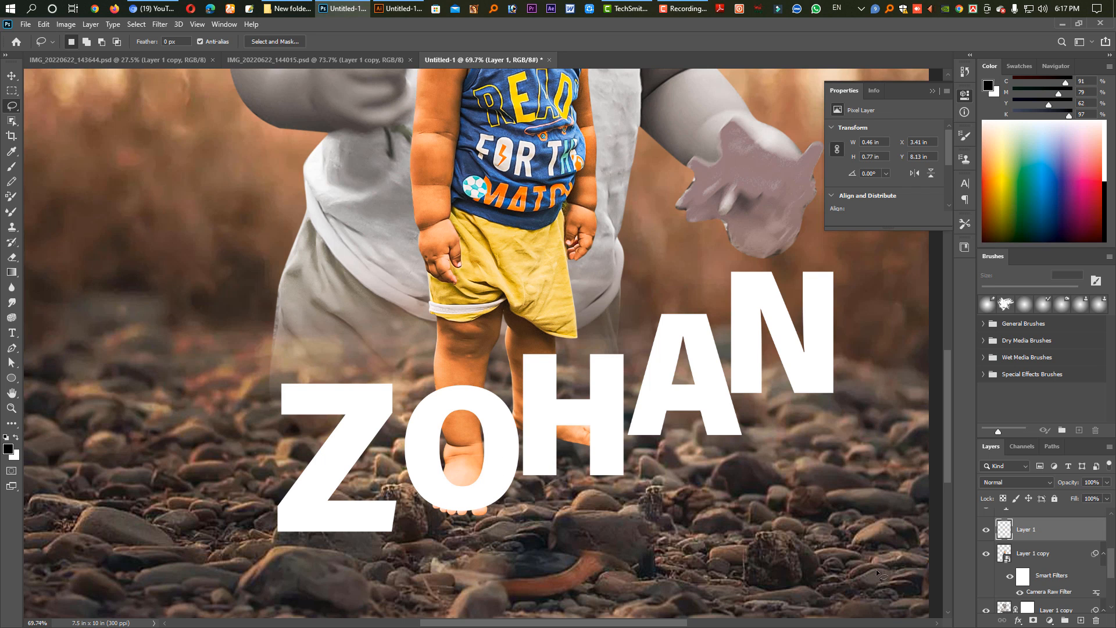
{"action": "mouse_move", "coordinate": [1004, 530]}
{"action": "left_mouse_down"}
{"action": "mouse_move", "coordinate": [1005, 506]}
{"action": "mouse_move", "coordinate": [1013, 567]}
{"action": "mouse_move", "coordinate": [1005, 513]}
{"action": "left_mouse_up"}
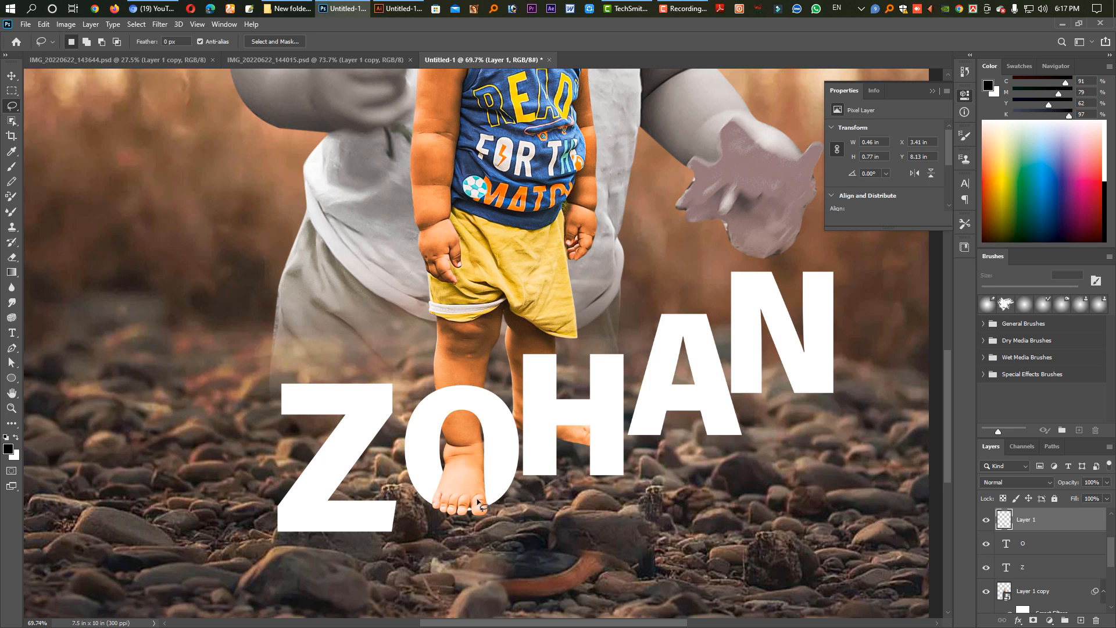
Raise the letter Z slightly and shrink and reposition the letter H beside the O.
{"action": "key", "text": "v"}
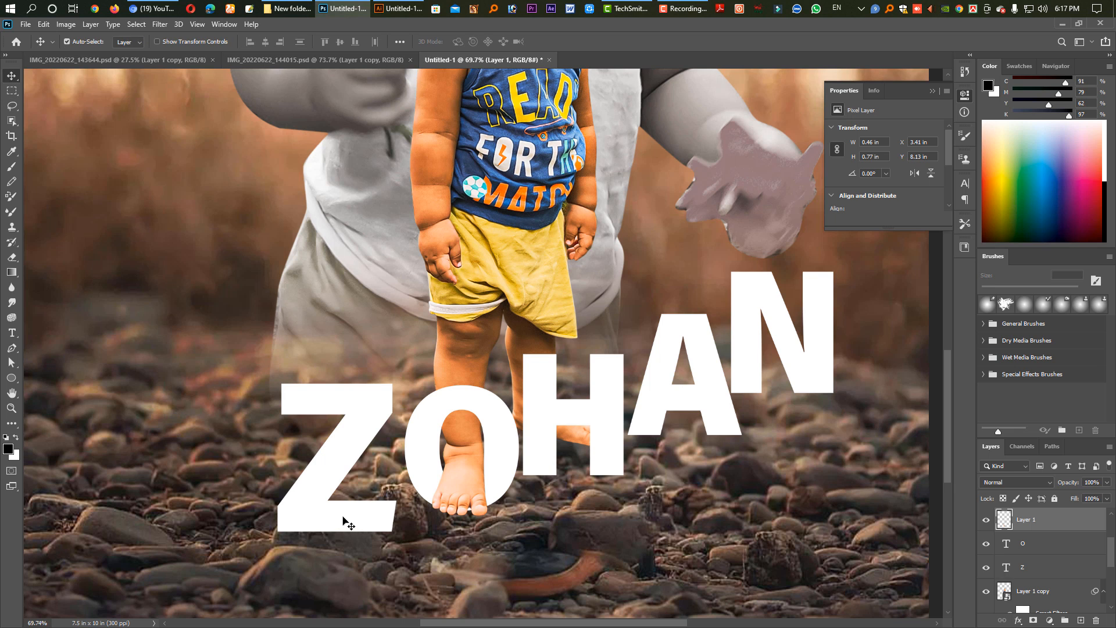
{"action": "left_click", "coordinate": [347, 443]}
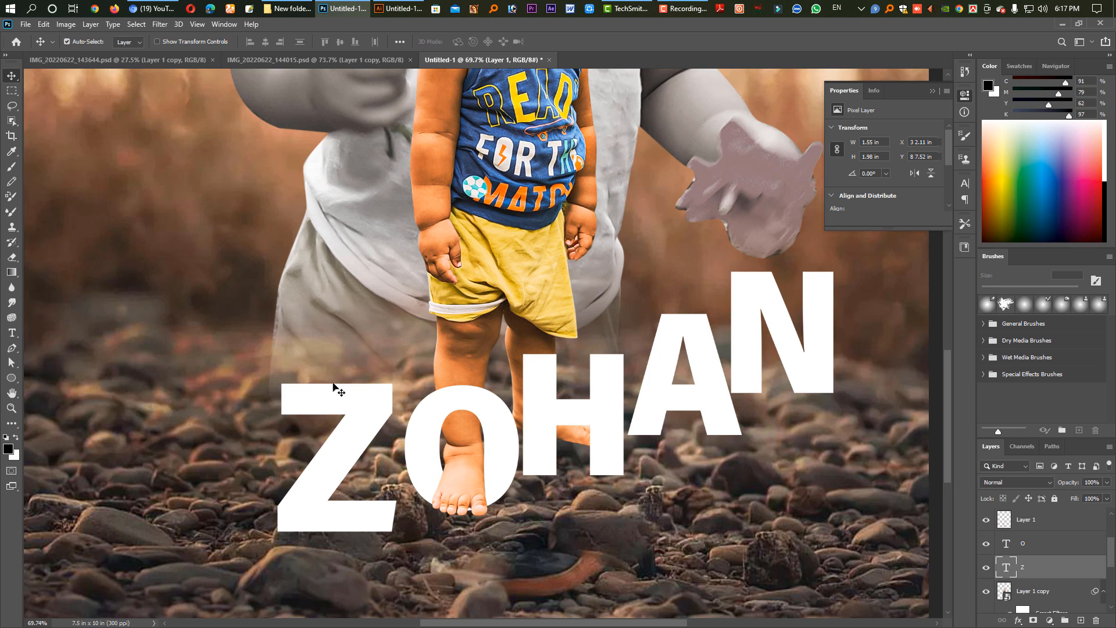
{"action": "key", "text": "ctrl+t"}
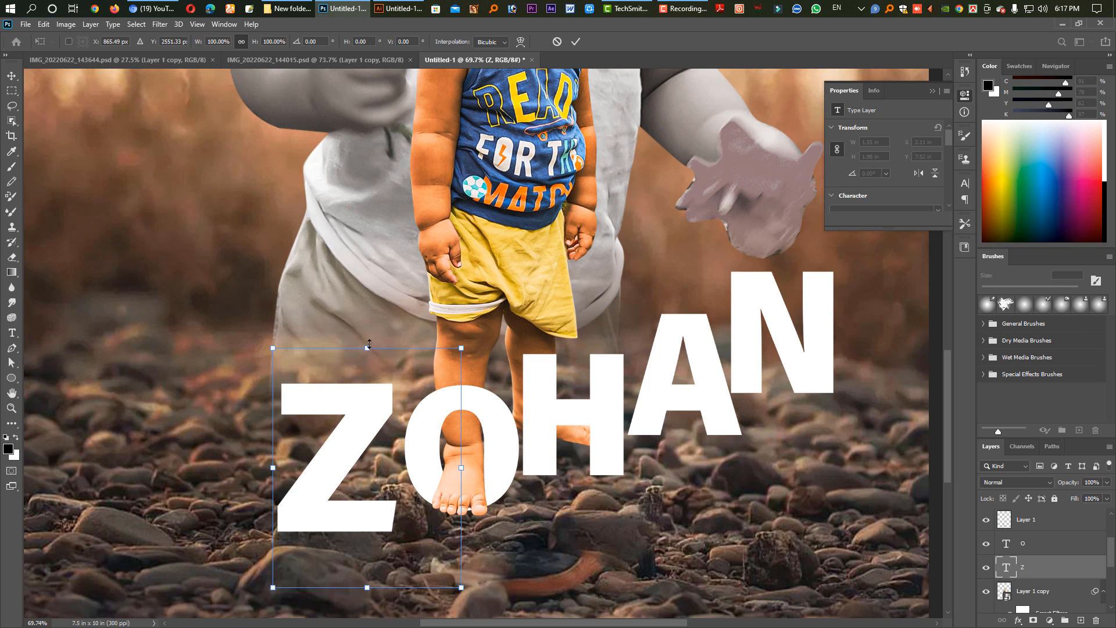
{"action": "left_click_drag", "start_coordinate": [369, 344], "coordinate": [368, 294]}
{"action": "left_click_drag", "start_coordinate": [341, 444], "coordinate": [338, 471]}
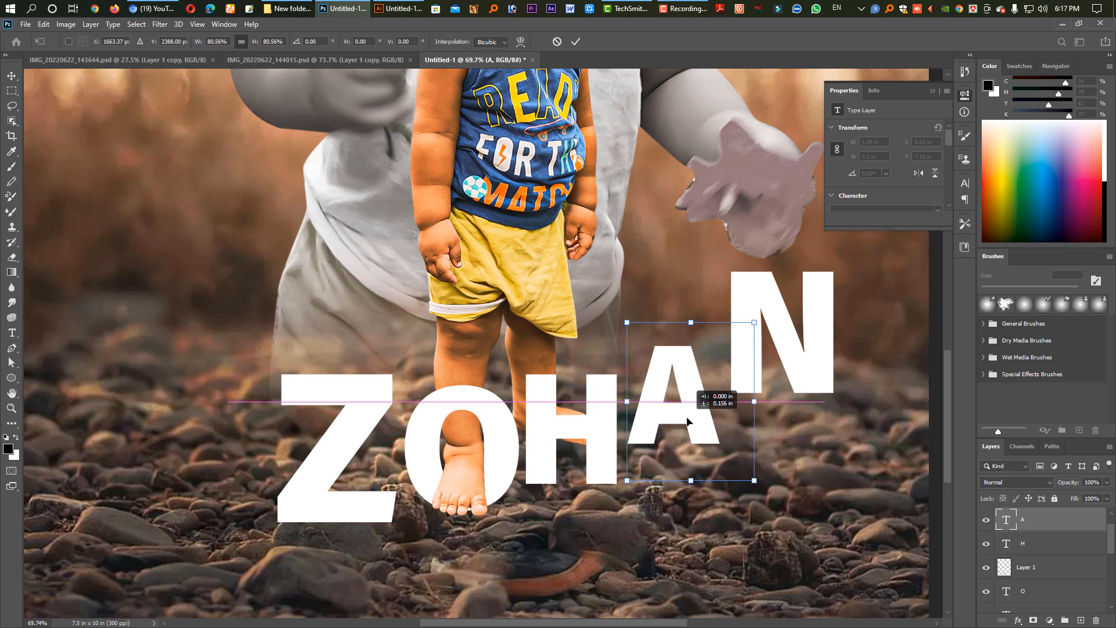
Scale the letter A to 80.56%, shrink the letter N, and position both closer together in a rising row after the H.
{"action": "left_click_drag", "start_coordinate": [704, 409], "coordinate": [685, 415]}
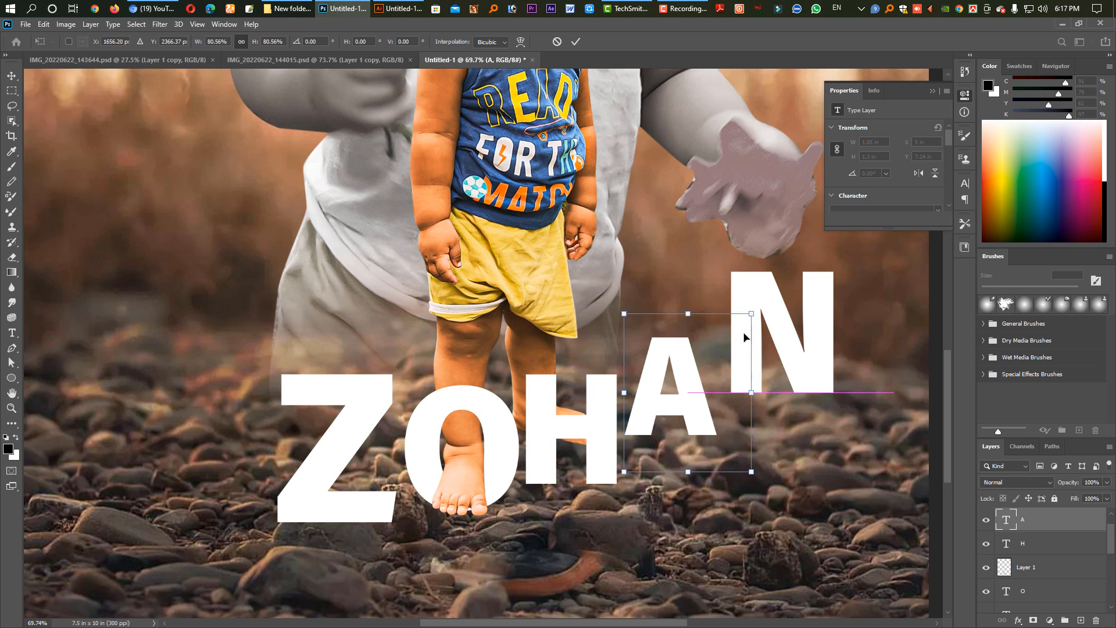
{"action": "key", "text": "Return"}
{"action": "left_click_drag", "start_coordinate": [757, 299], "coordinate": [736, 329]}
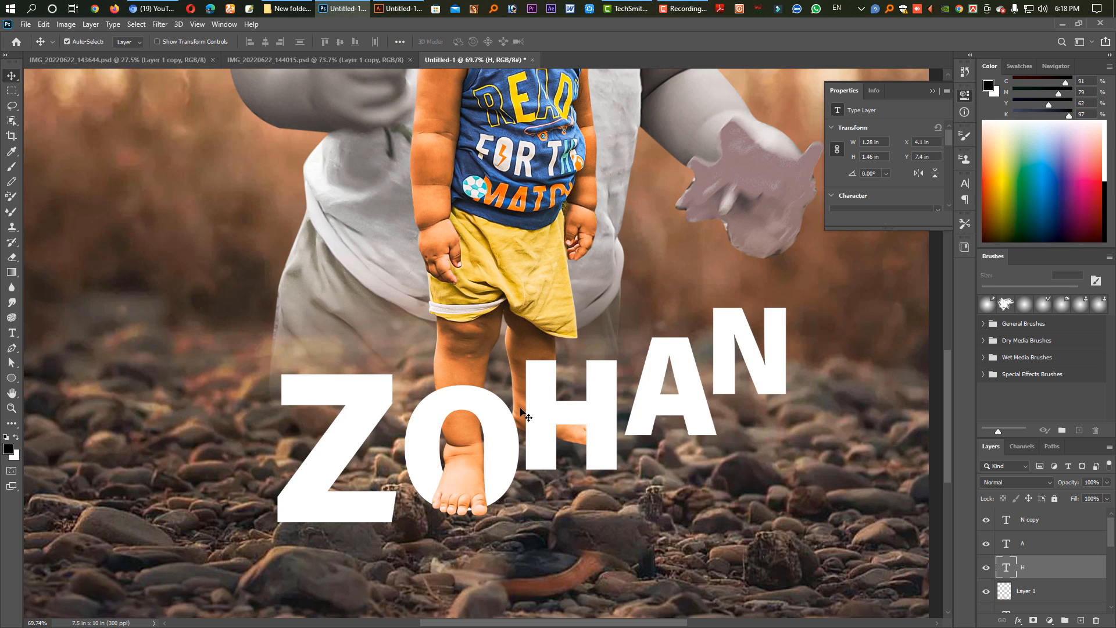
Try to copy the small child's back foot to a new layer with a Lasso selection around the letter H.
{"action": "left_click", "coordinate": [523, 409]}
{"action": "key", "text": "l"}
{"action": "mouse_move", "coordinate": [498, 381]}
{"action": "left_mouse_down"}
{"action": "mouse_move", "coordinate": [601, 384]}
{"action": "mouse_move", "coordinate": [507, 352]}
{"action": "left_mouse_up"}
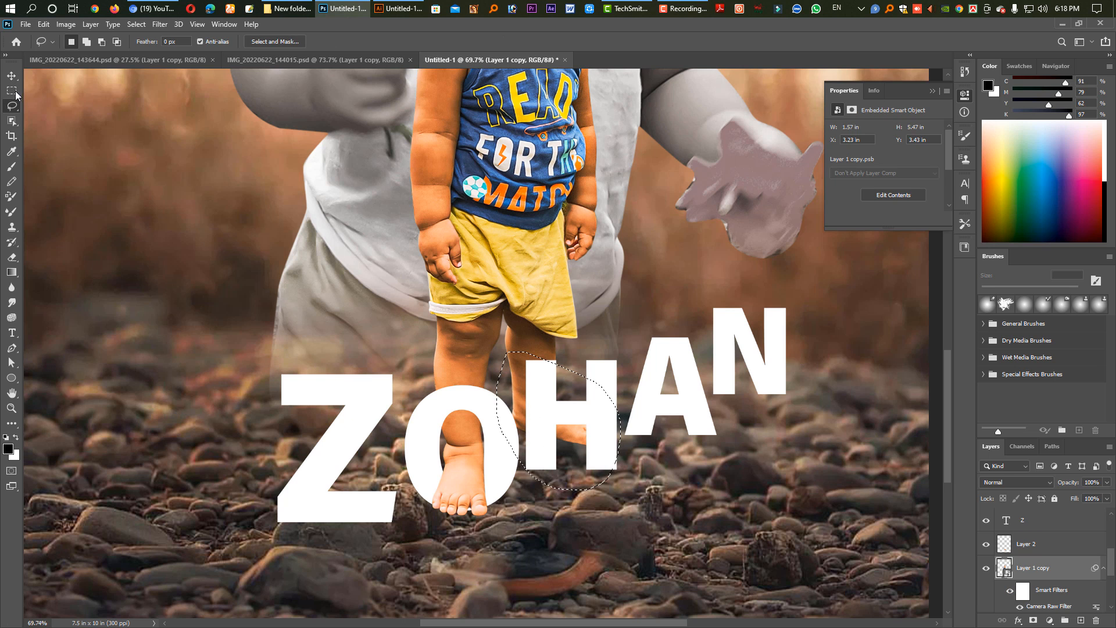
{"action": "key", "text": "v"}
{"action": "right_click", "coordinate": [480, 172]}
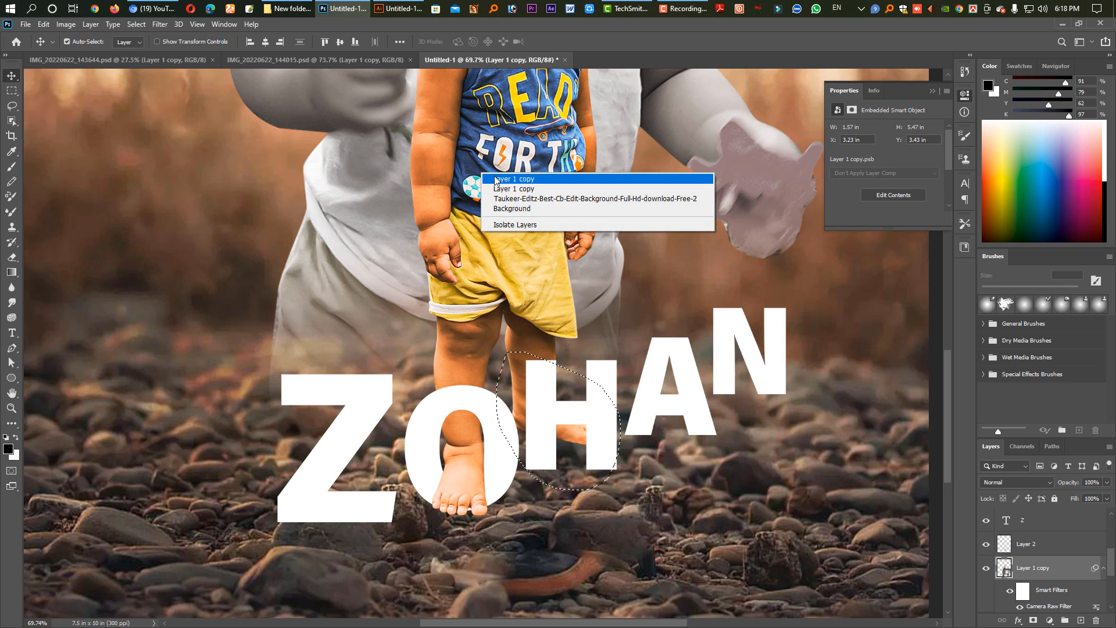
{"action": "left_click", "coordinate": [512, 180]}
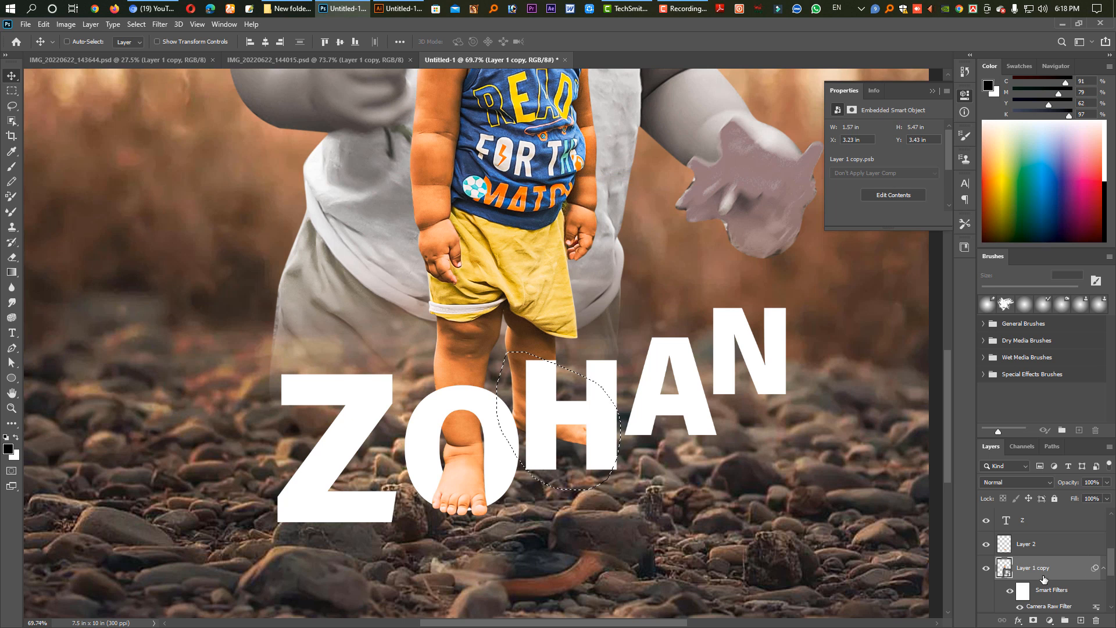
{"action": "key", "text": "ctrl+j"}
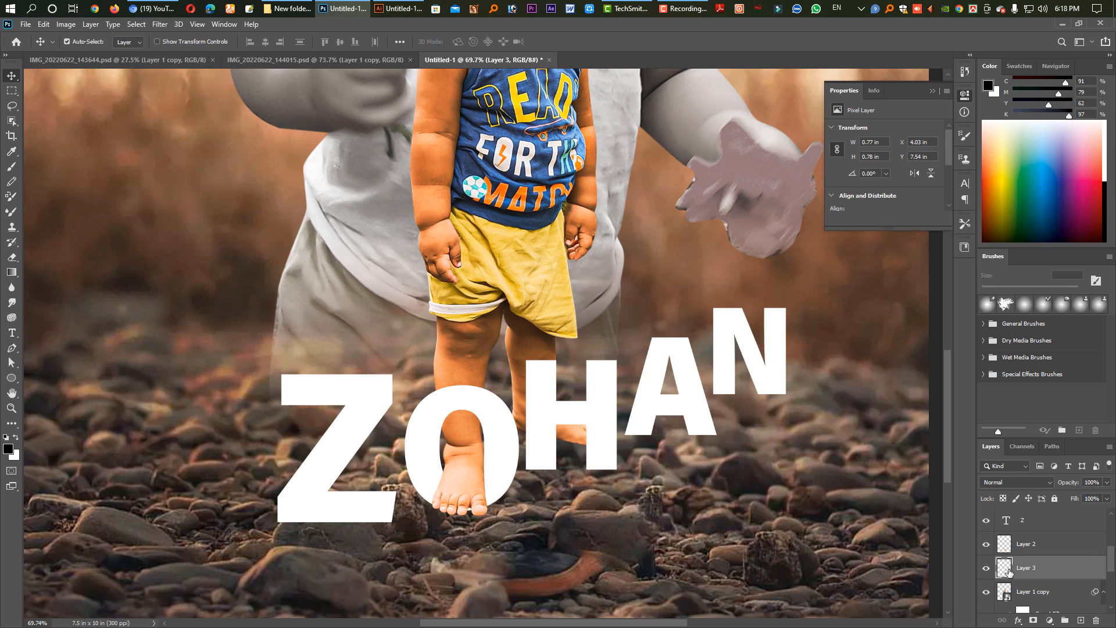
{"action": "left_click", "coordinate": [1008, 550], "text": "ctrl"}
{"action": "key", "text": "ctrl+z"}
{"action": "key", "text": "ctrl+z"}
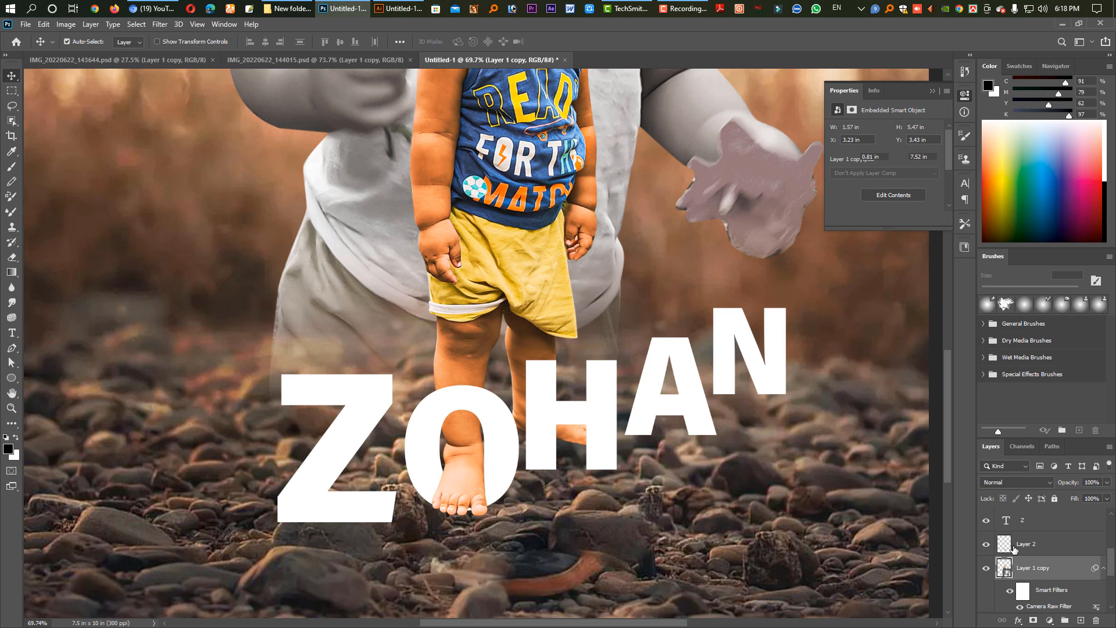
{"action": "left_click", "coordinate": [1013, 549]}
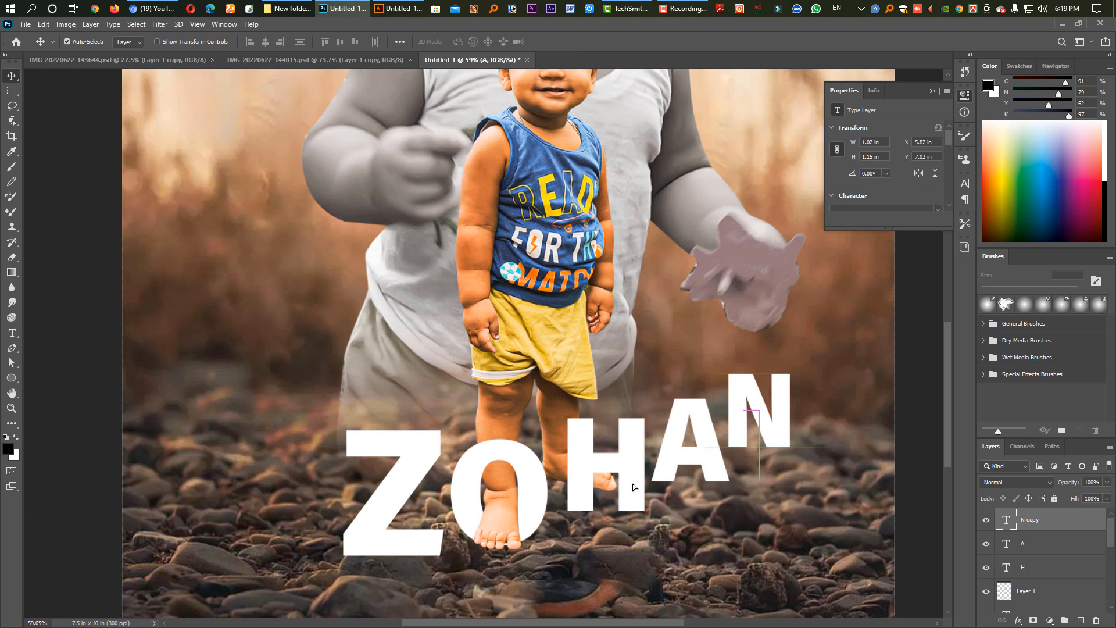
Move the letter H layer beneath the small child's layer so the back foot overlaps the letter.
{"action": "left_click", "coordinate": [632, 484]}
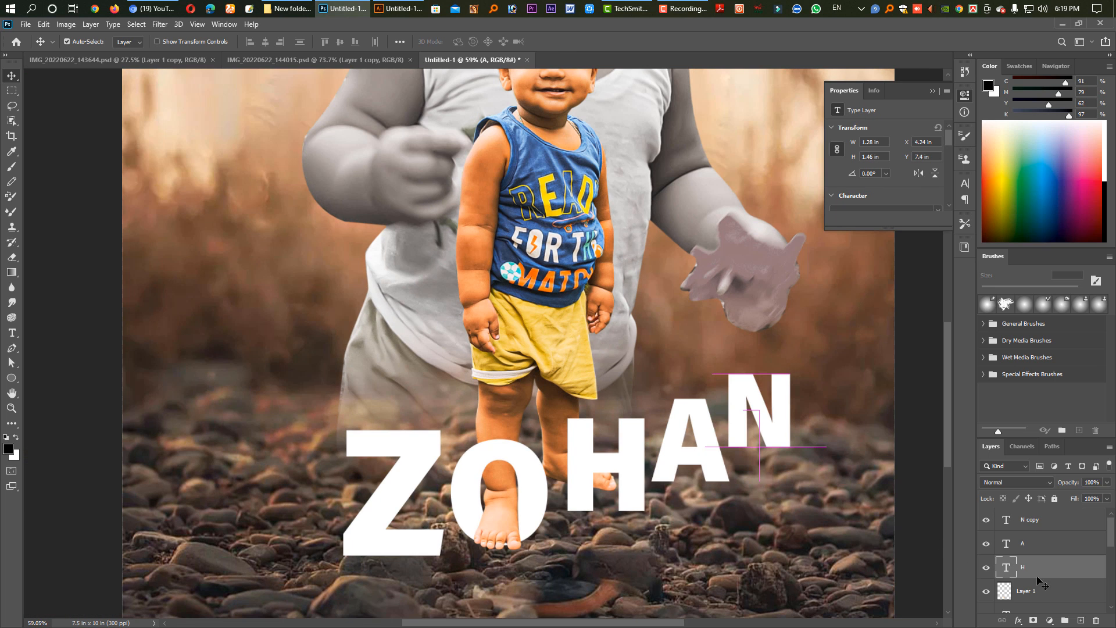
{"action": "scroll", "coordinate": [1040, 558], "scroll_direction": "down", "scroll_amount": 1}
{"action": "left_click_drag", "start_coordinate": [1044, 524], "coordinate": [1064, 605]}
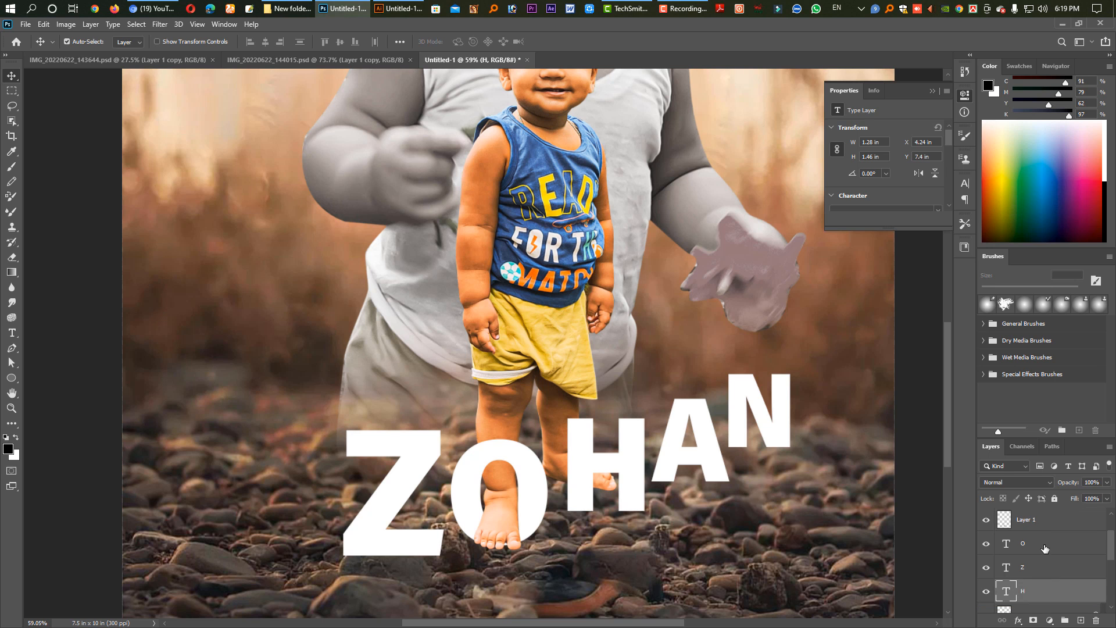
{"action": "scroll", "coordinate": [1040, 555], "scroll_direction": "down", "scroll_amount": 2}
{"action": "left_click_drag", "start_coordinate": [1050, 524], "coordinate": [1052, 589]}
{"action": "scroll", "coordinate": [1046, 558], "scroll_direction": "down", "scroll_amount": 2}
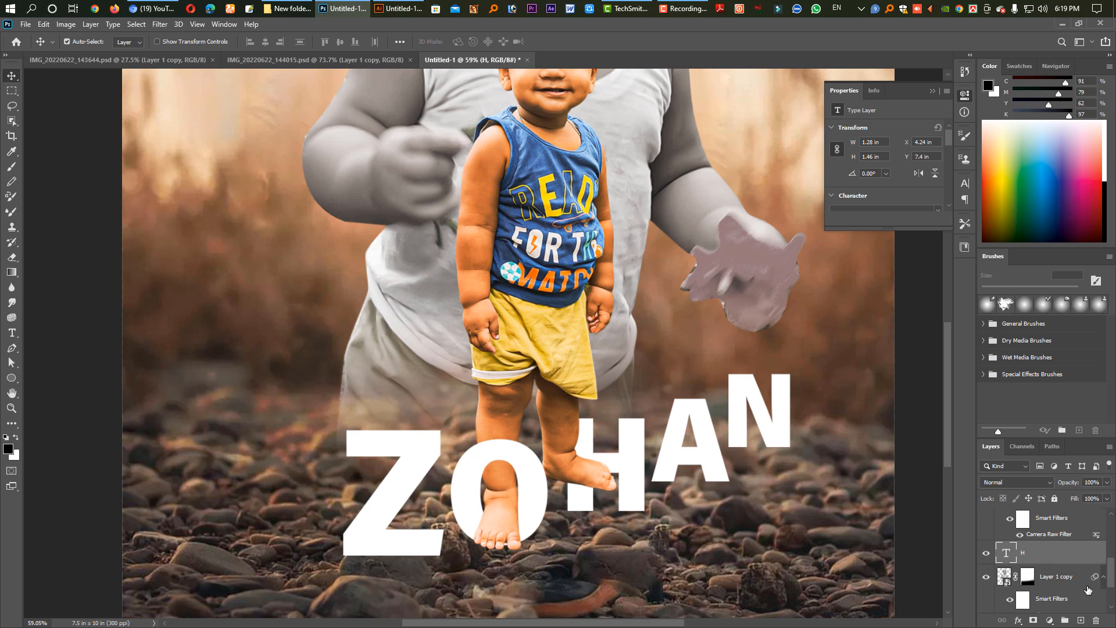
{"action": "scroll", "coordinate": [686, 503], "scroll_direction": "up", "scroll_amount": 1}
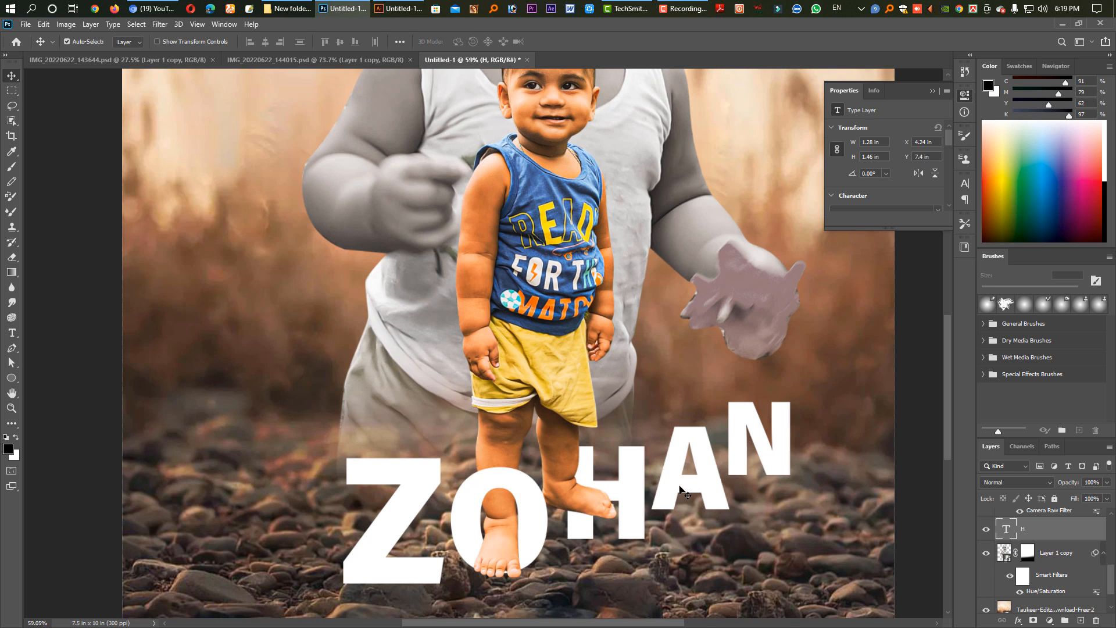
{"action": "scroll", "coordinate": [701, 437], "scroll_direction": "down", "scroll_amount": 3}
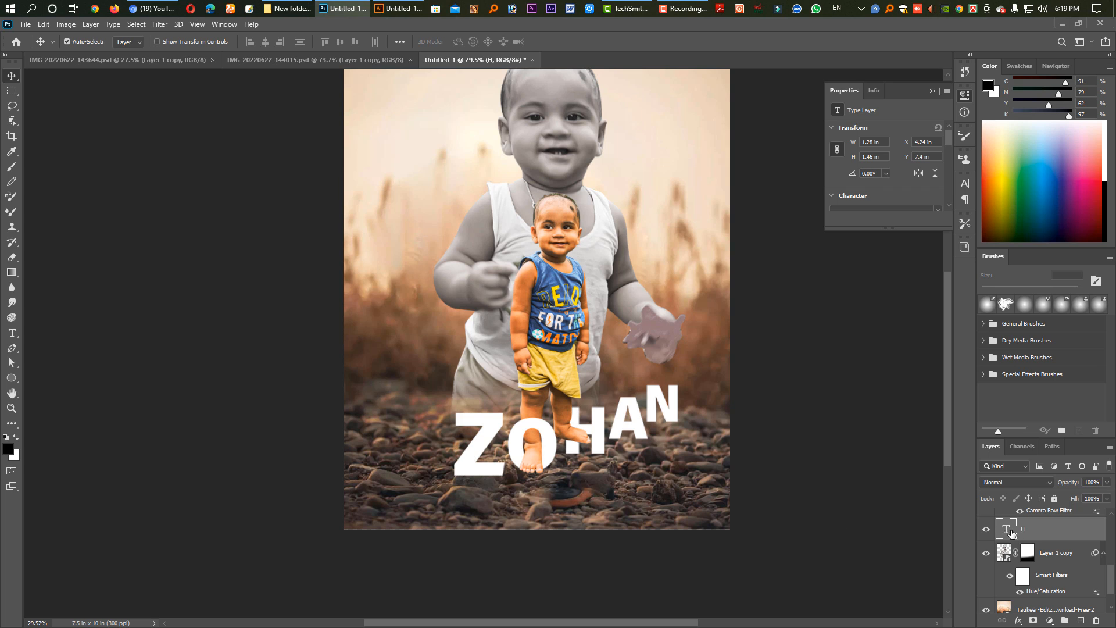
Open the layer style of the letter Z and enable Bevel & Emboss.
{"action": "left_click", "coordinate": [484, 475]}
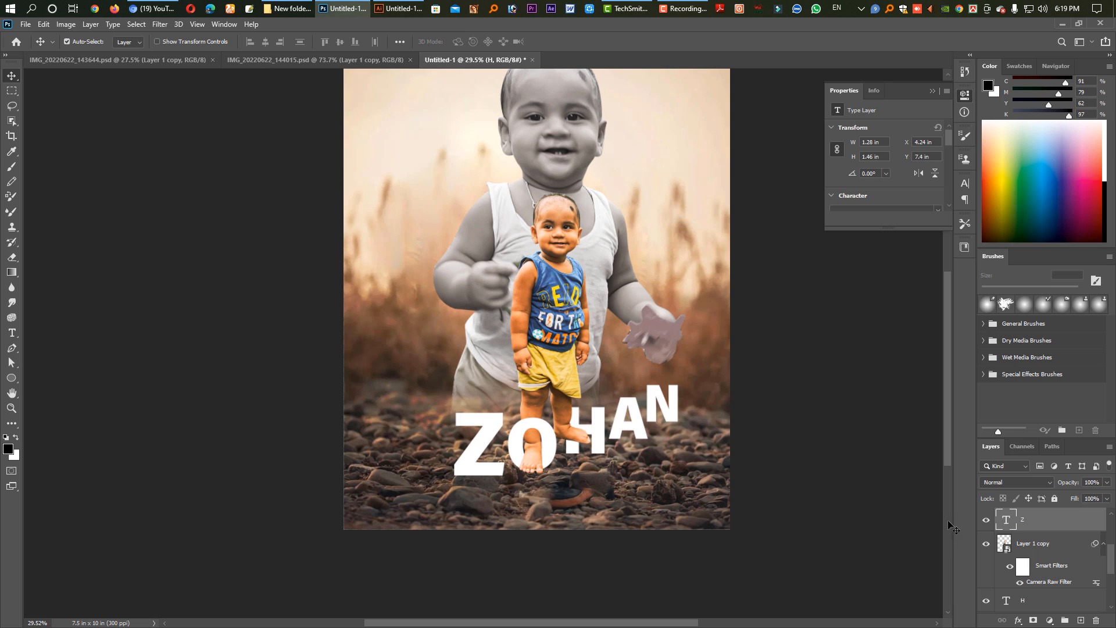
{"action": "right_click", "coordinate": [1032, 529]}
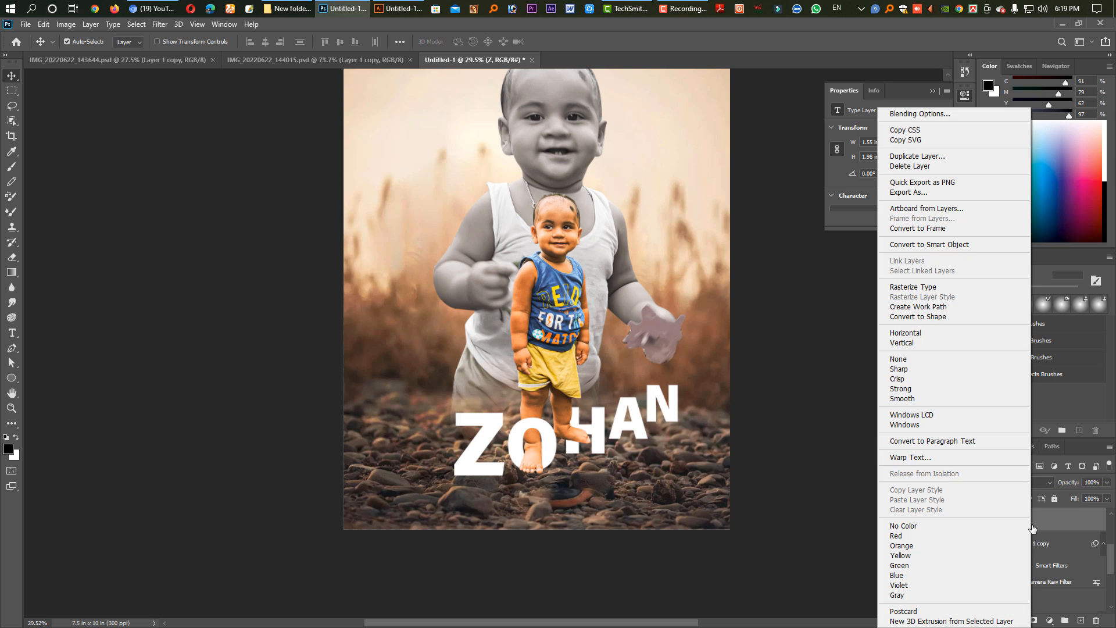
{"action": "left_click", "coordinate": [922, 115]}
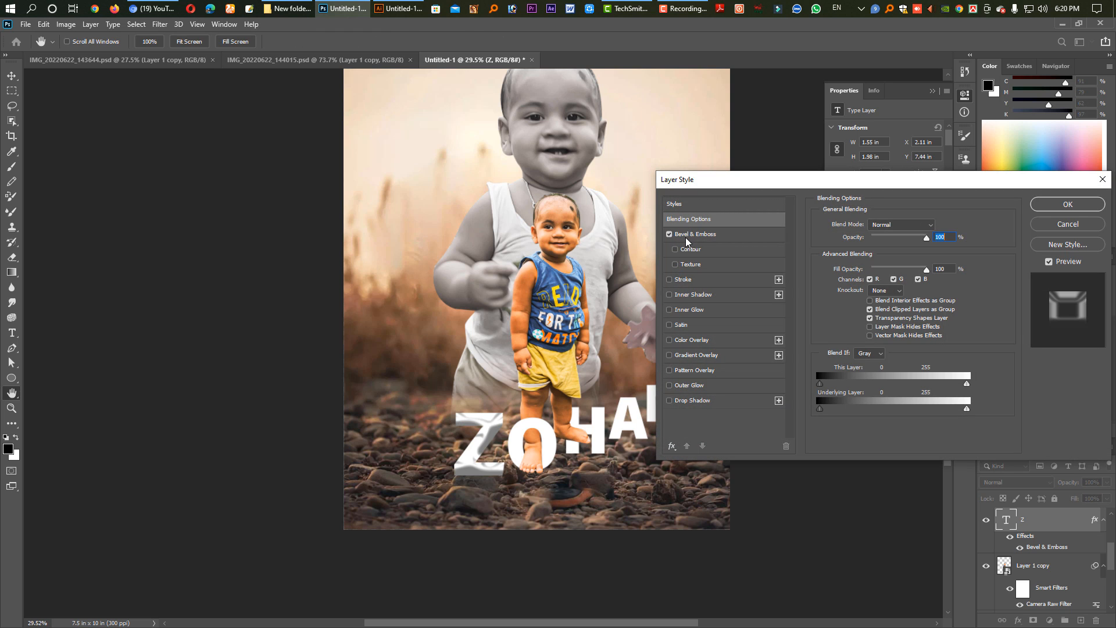
{"action": "left_click", "coordinate": [687, 237]}
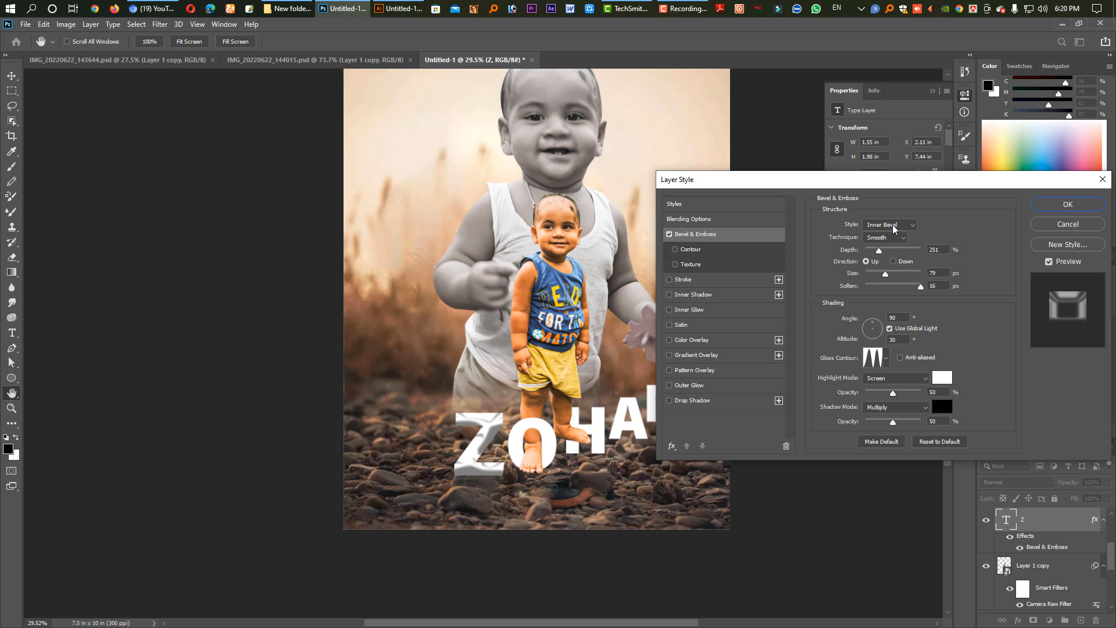
Try the Outer Bevel and Emboss styles on the letter Z, and return to Inner Bevel.
{"action": "left_click", "coordinate": [893, 226]}
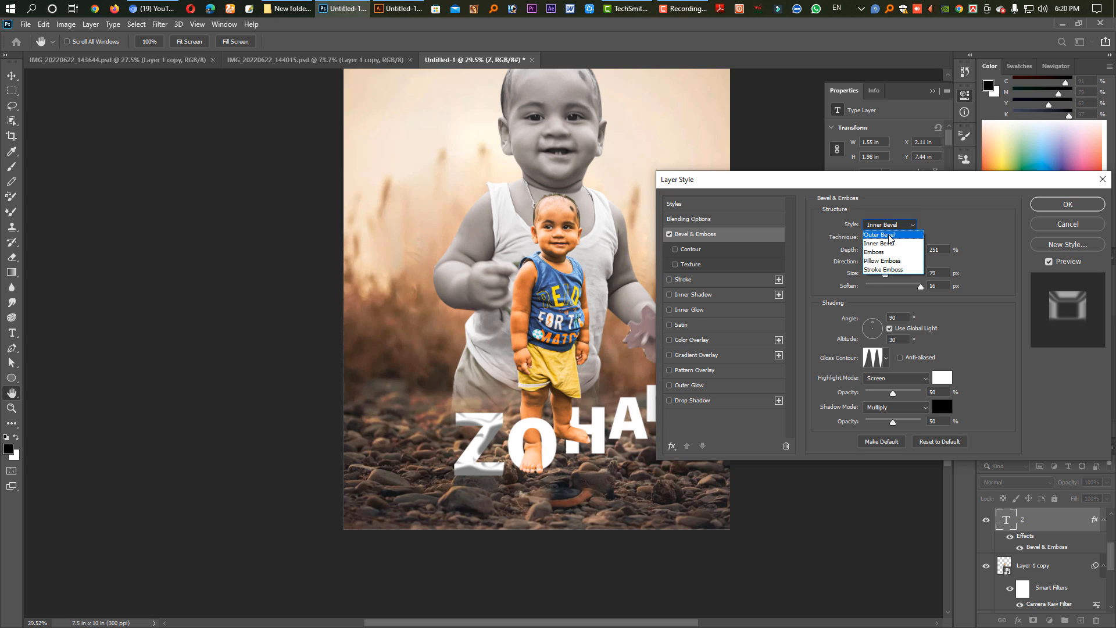
{"action": "left_click", "coordinate": [889, 235]}
{"action": "left_click", "coordinate": [889, 225]}
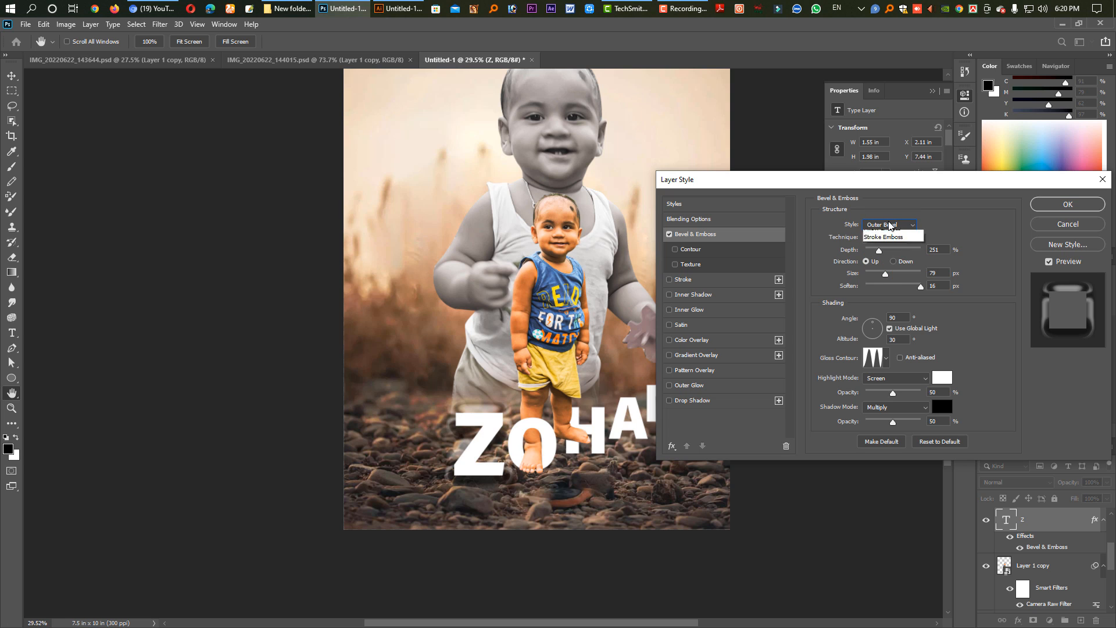
{"action": "left_click", "coordinate": [885, 253]}
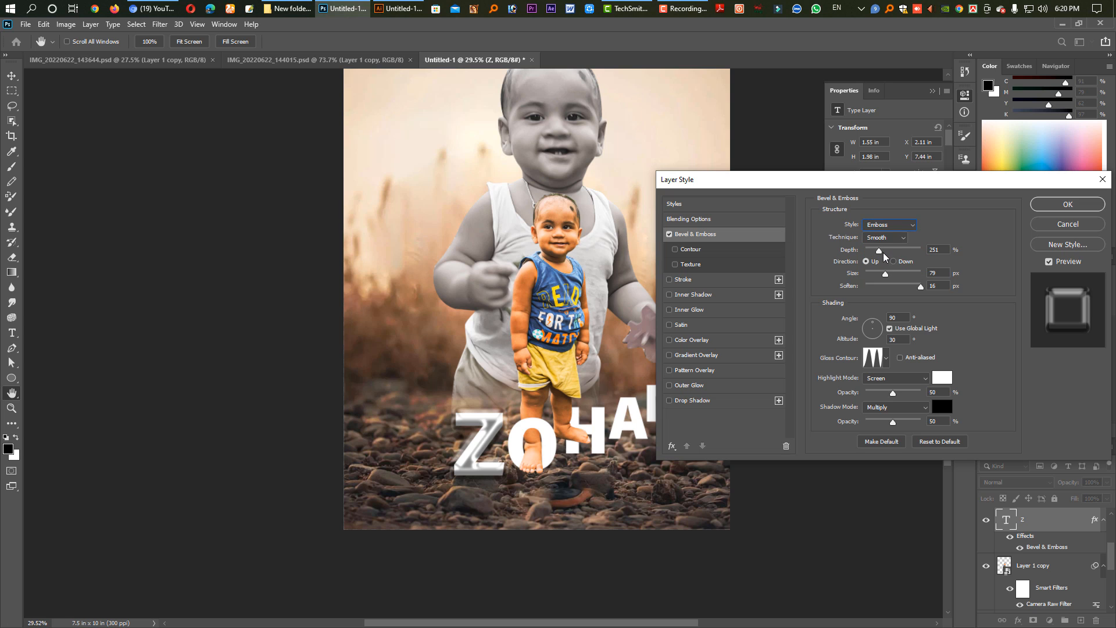
{"action": "left_click", "coordinate": [894, 226]}
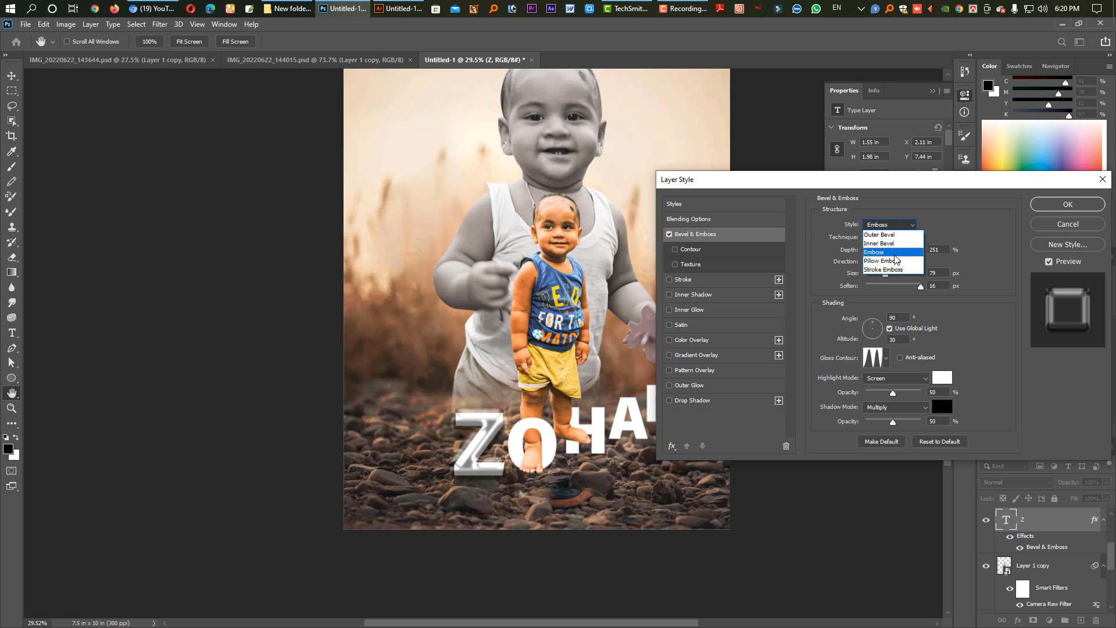
{"action": "left_click", "coordinate": [891, 245]}
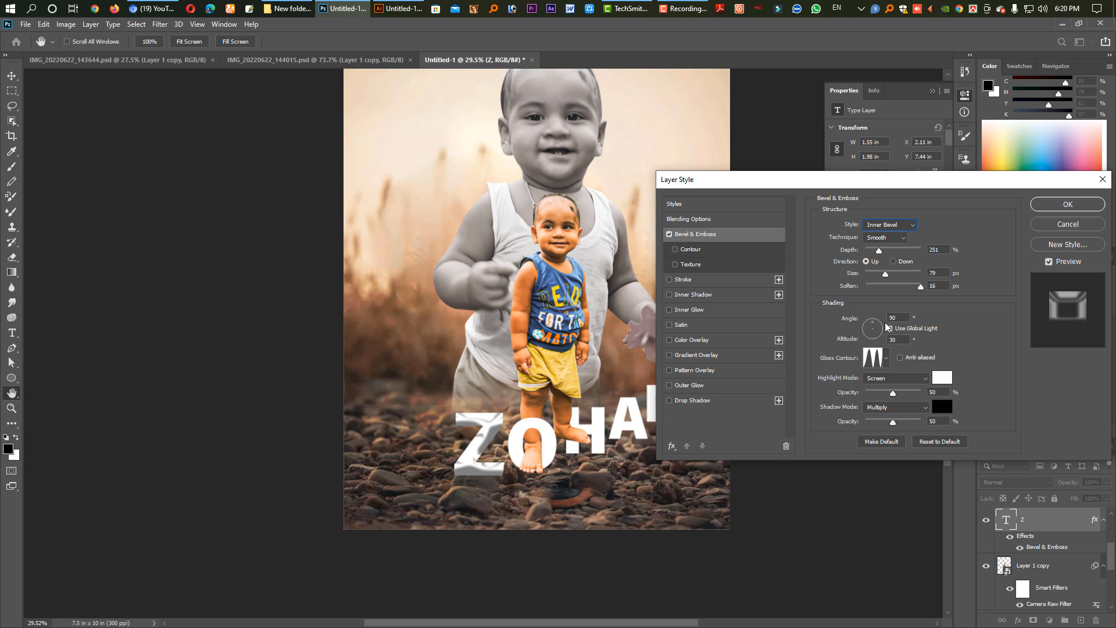
Try a stepped gloss contour for the Z's bevel, and return to the three-peaked contour.
{"action": "left_click", "coordinate": [887, 359]}
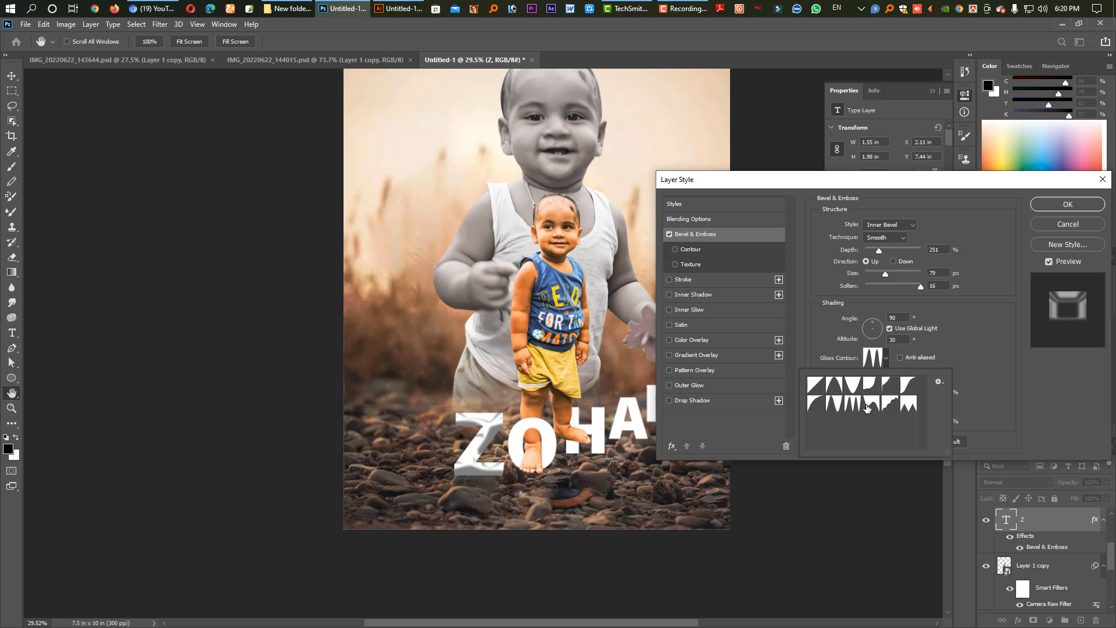
{"action": "left_click", "coordinate": [888, 404]}
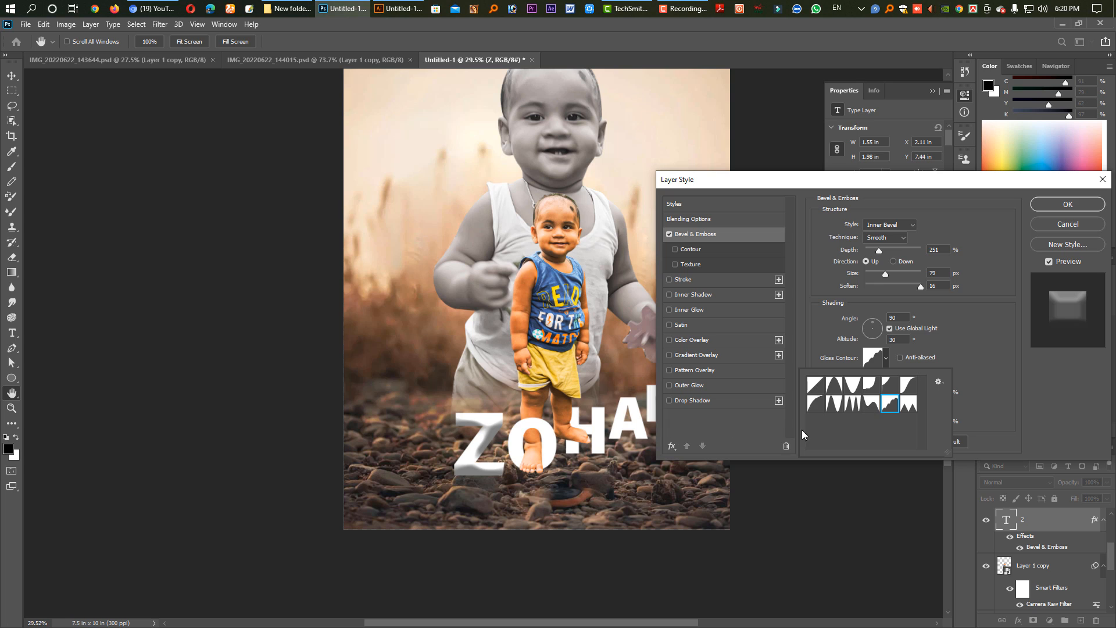
{"action": "left_click", "coordinate": [851, 410]}
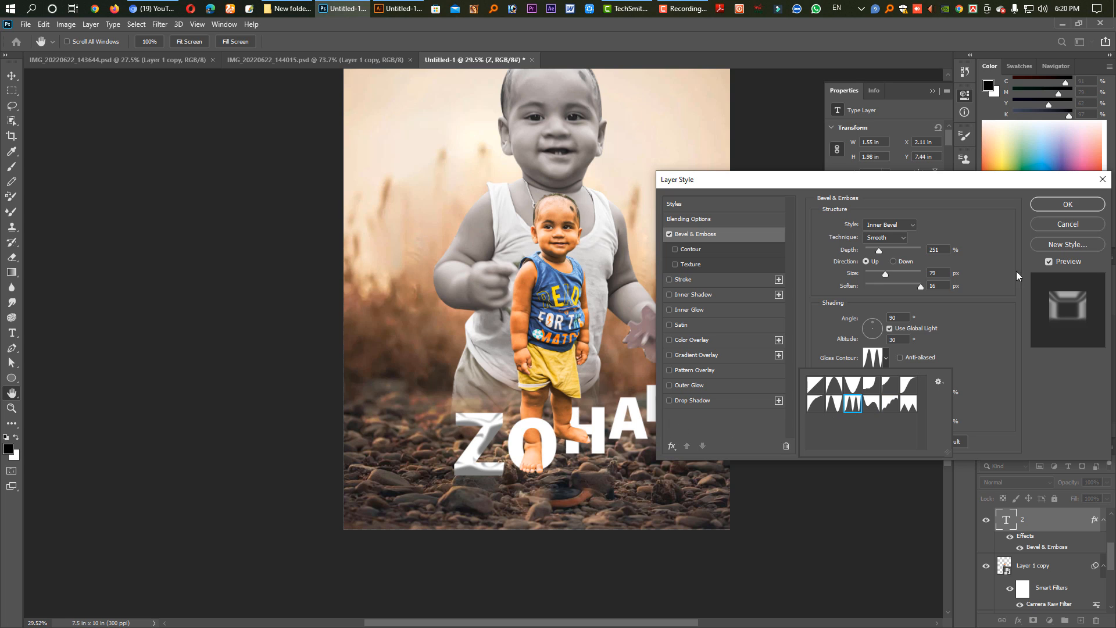
Enable Drop Shadow on the letter Z, give it the single-peak cone contour, and reduce its size to about 7 px.
{"action": "left_click", "coordinate": [670, 400]}
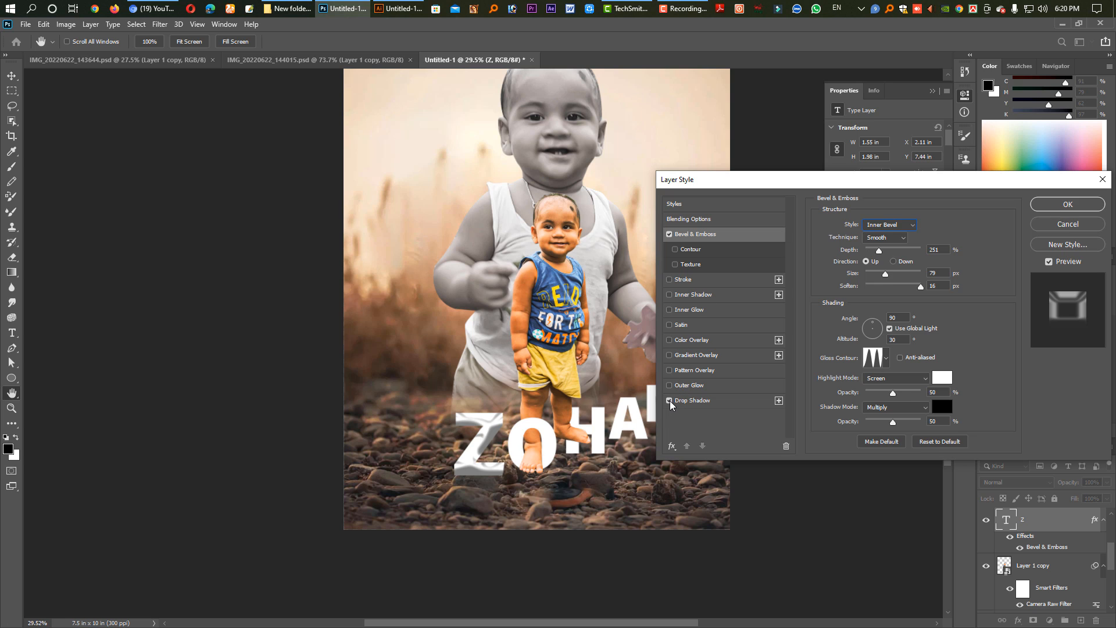
{"action": "left_click", "coordinate": [687, 402]}
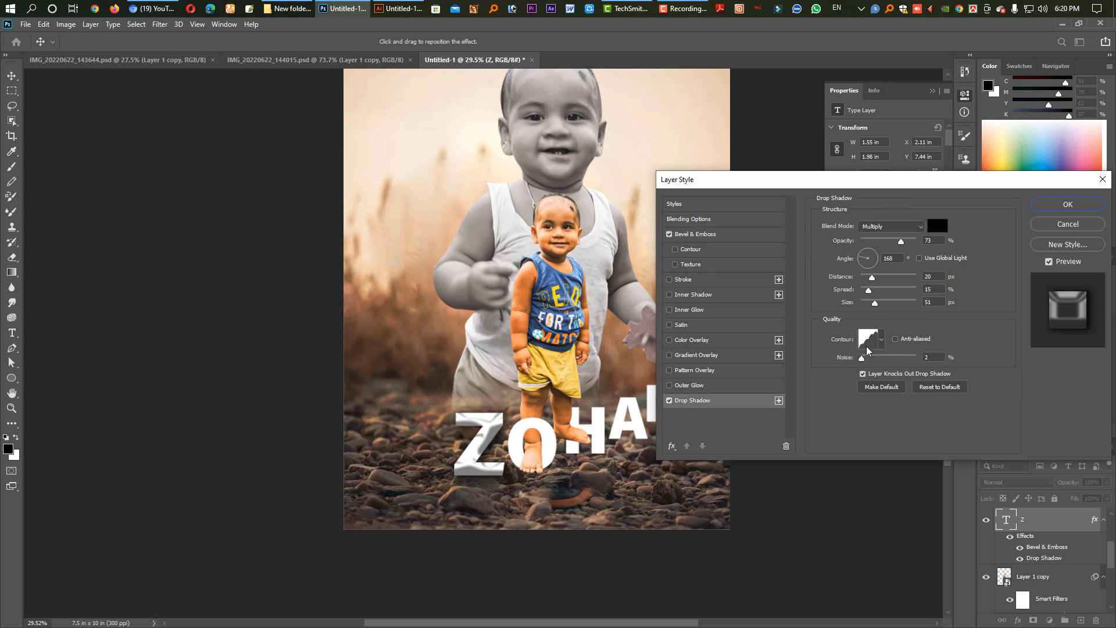
{"action": "left_click", "coordinate": [882, 341]}
{"action": "left_click", "coordinate": [850, 387]}
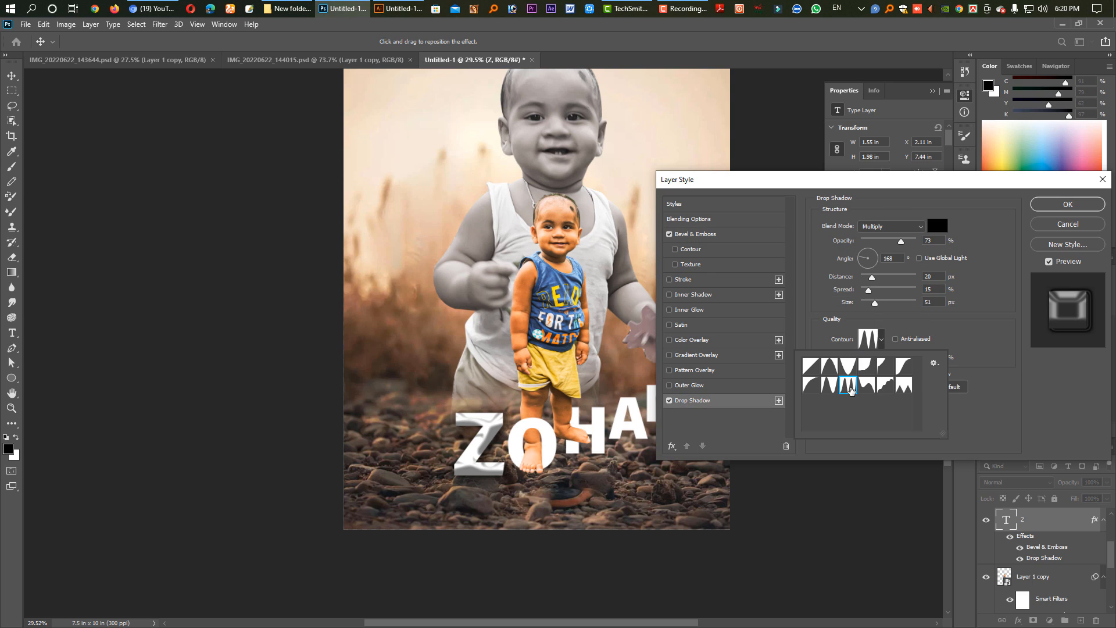
{"action": "left_click", "coordinate": [848, 368]}
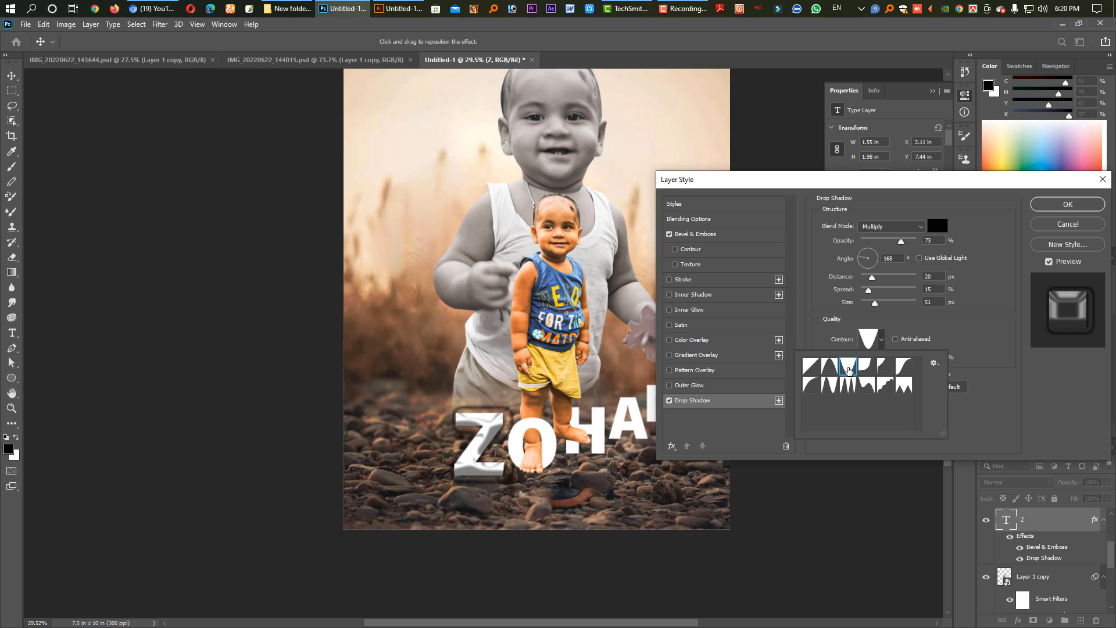
{"action": "left_click", "coordinate": [829, 372]}
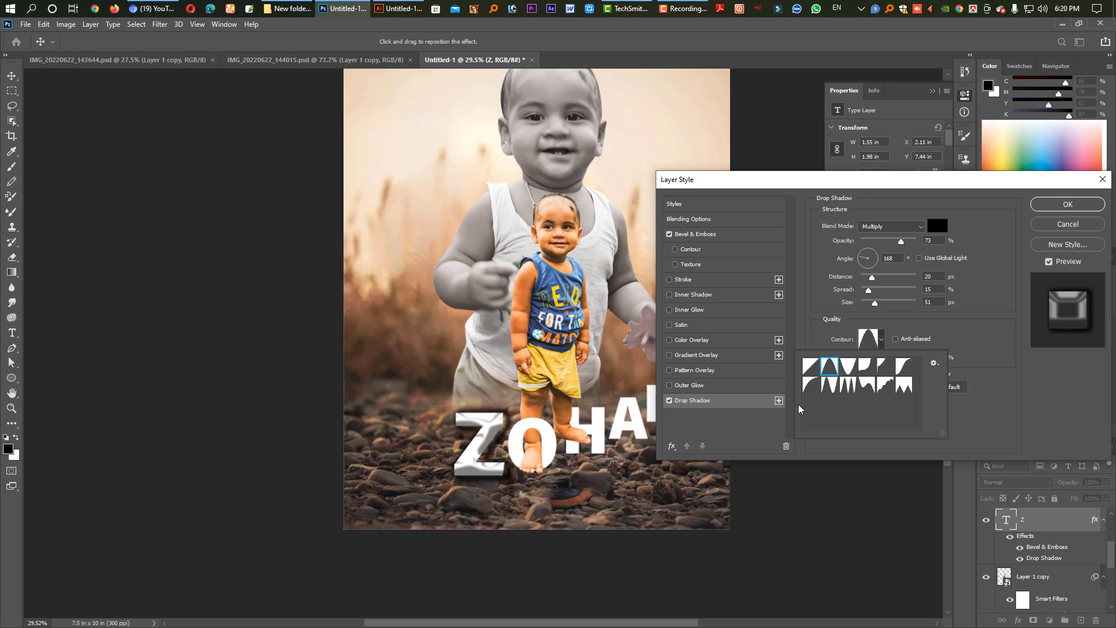
{"action": "left_click", "coordinate": [822, 303]}
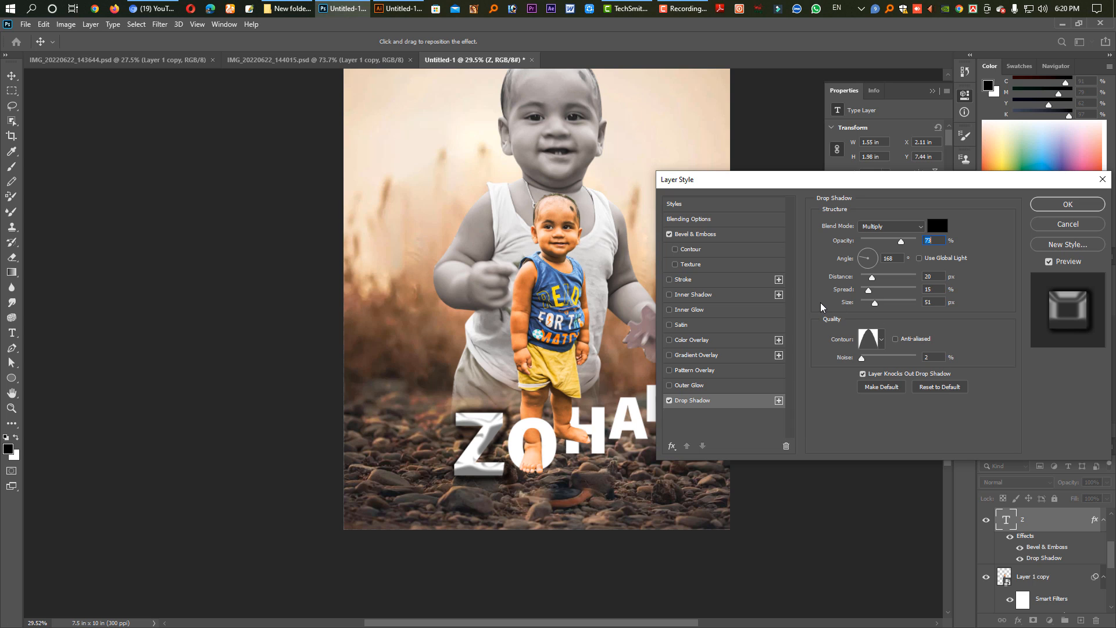
{"action": "left_click_drag", "start_coordinate": [874, 303], "coordinate": [866, 308]}
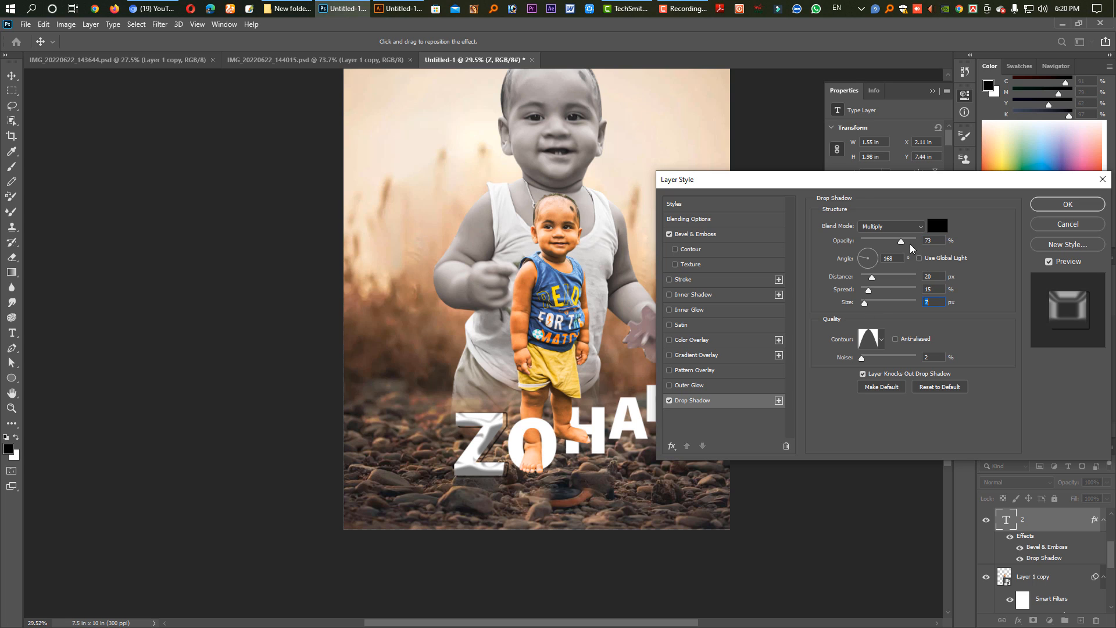
Set the Z's drop shadow opacity to 100% and shift the shadow to about 36 px distance at 145°.
{"action": "left_click_drag", "start_coordinate": [901, 243], "coordinate": [911, 243]}
{"action": "left_click_drag", "start_coordinate": [479, 477], "coordinate": [485, 468]}
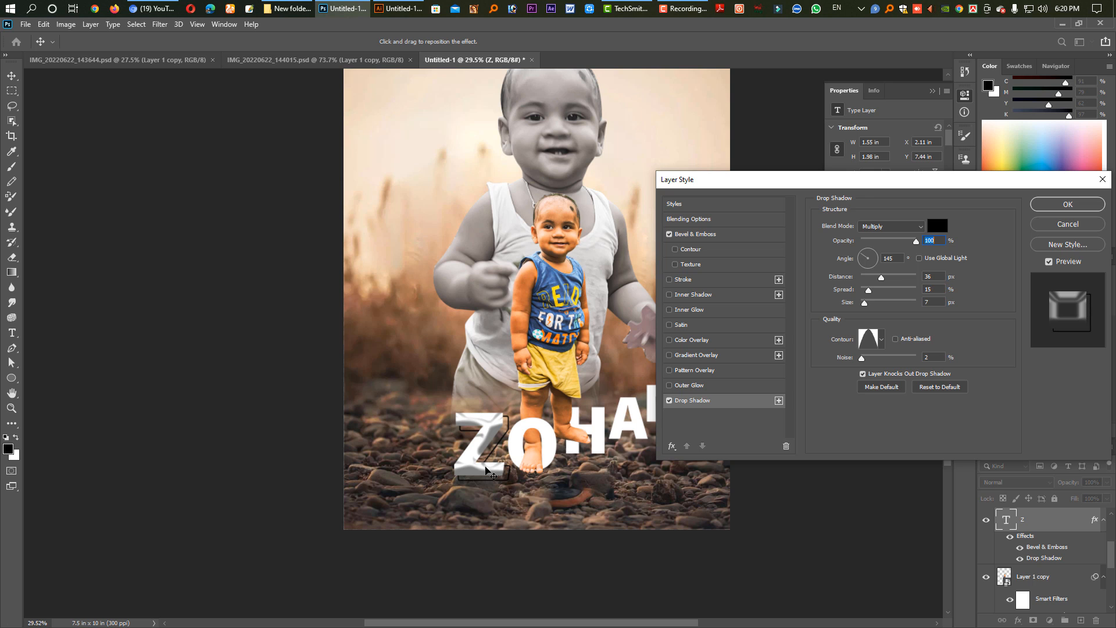
Try a golden orange sampled from the image as the Z's drop shadow colour.
{"action": "left_click", "coordinate": [936, 231]}
{"action": "key", "text": "space"}
{"action": "left_click", "coordinate": [503, 450]}
{"action": "left_click", "coordinate": [547, 248]}
Try black, gold, purple, green and blue for the Z's drop shadow, settle on teal 008e8c, and apply the layer style.
{"action": "left_click", "coordinate": [940, 226]}
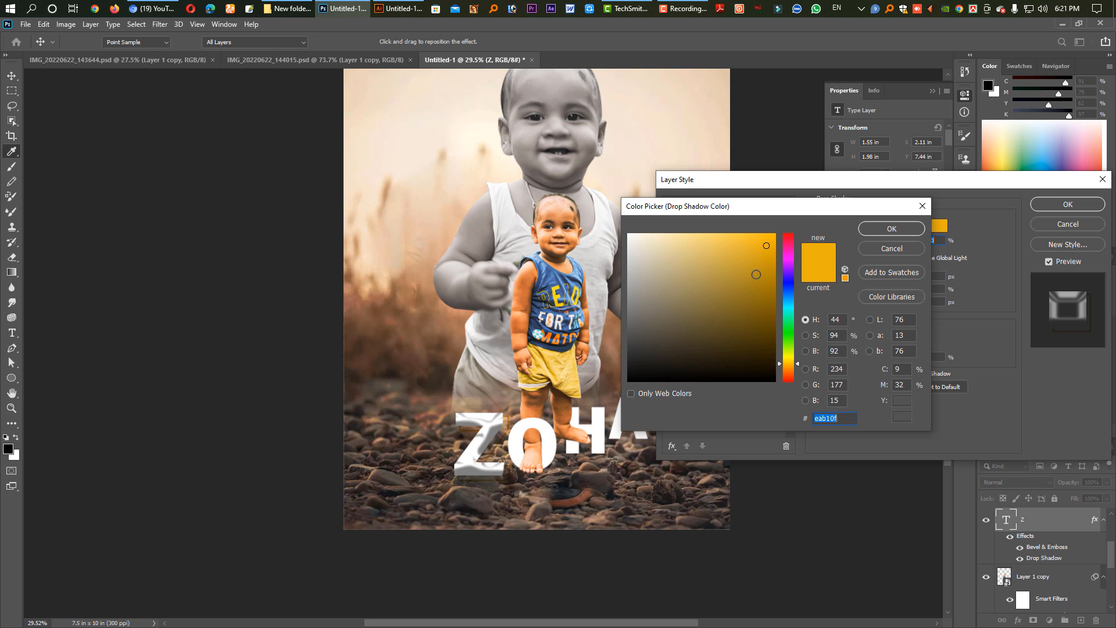
{"action": "mouse_move", "coordinate": [712, 262]}
{"action": "left_mouse_down"}
{"action": "mouse_move", "coordinate": [628, 234]}
{"action": "mouse_move", "coordinate": [690, 239]}
{"action": "mouse_move", "coordinate": [763, 378]}
{"action": "left_mouse_up"}
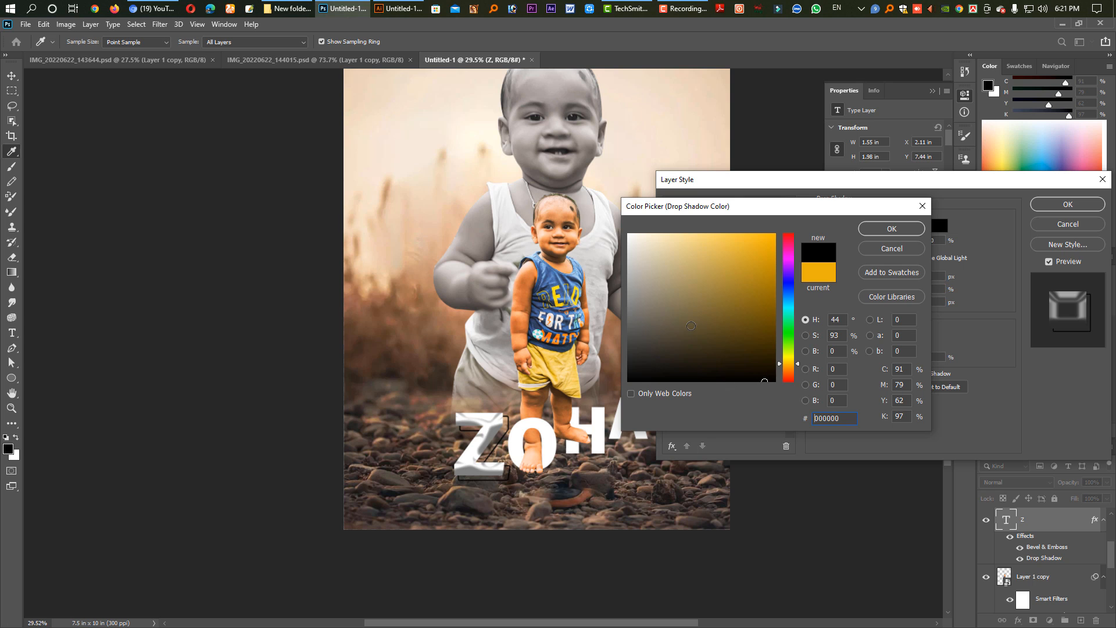
{"action": "left_click", "coordinate": [766, 303]}
{"action": "left_click_drag", "start_coordinate": [766, 303], "coordinate": [756, 302]}
{"action": "left_click", "coordinate": [764, 268]}
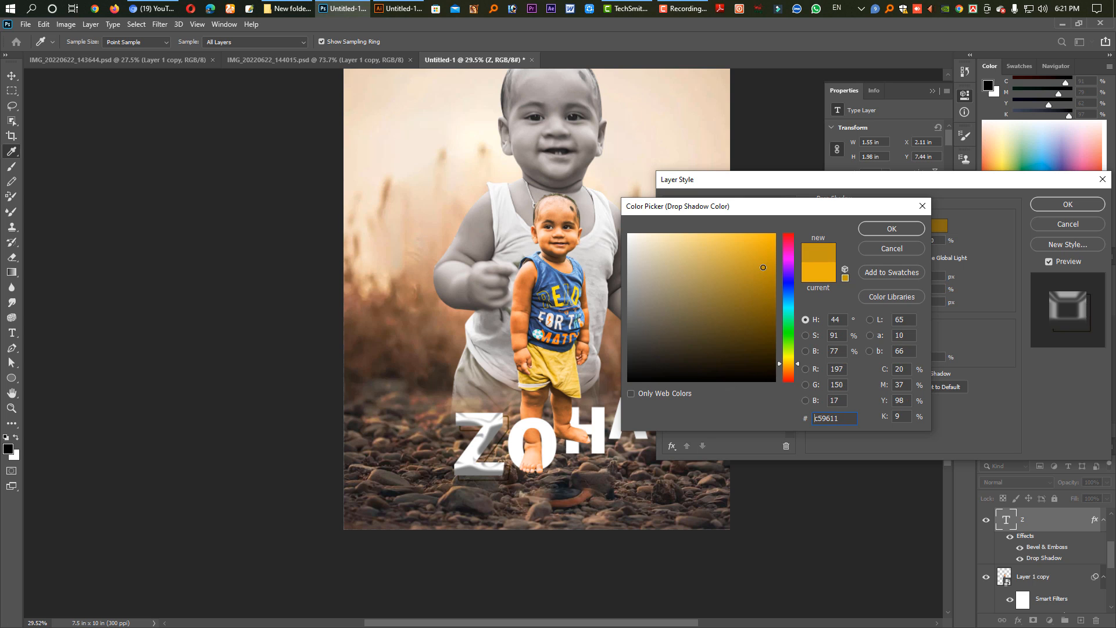
{"action": "left_click_drag", "start_coordinate": [772, 278], "coordinate": [780, 238]}
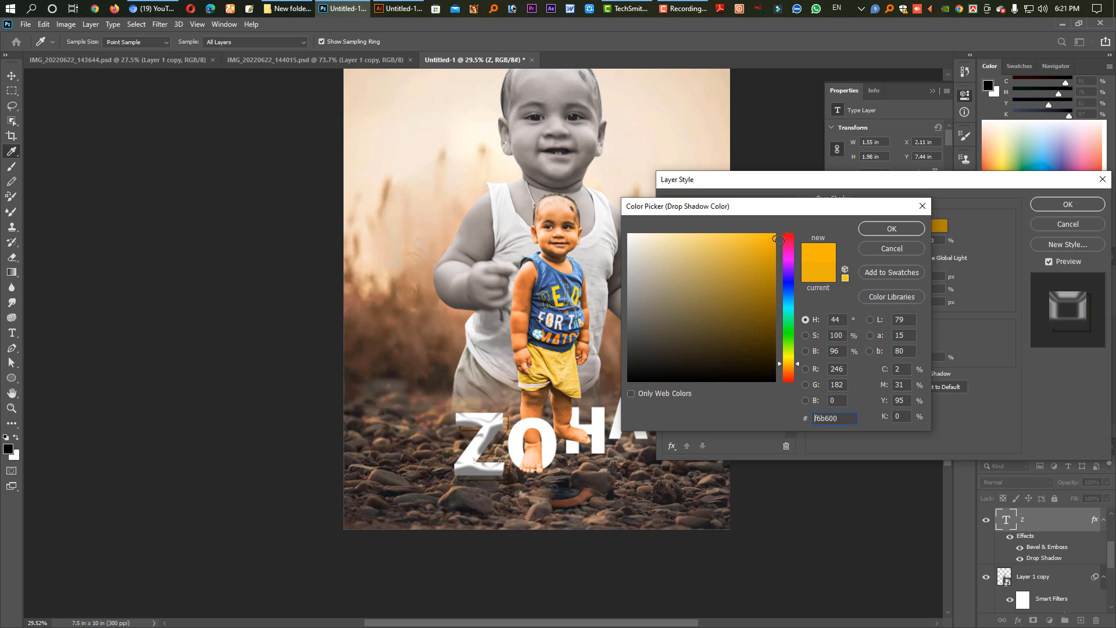
{"action": "left_click", "coordinate": [786, 263]}
{"action": "left_click", "coordinate": [775, 299]}
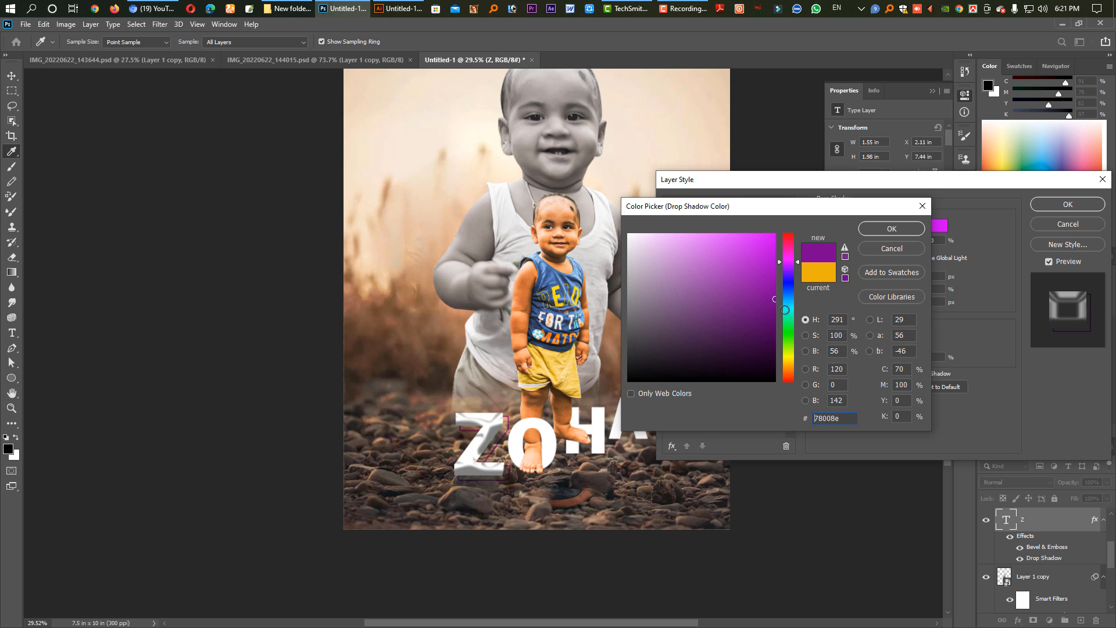
{"action": "left_click", "coordinate": [789, 329]}
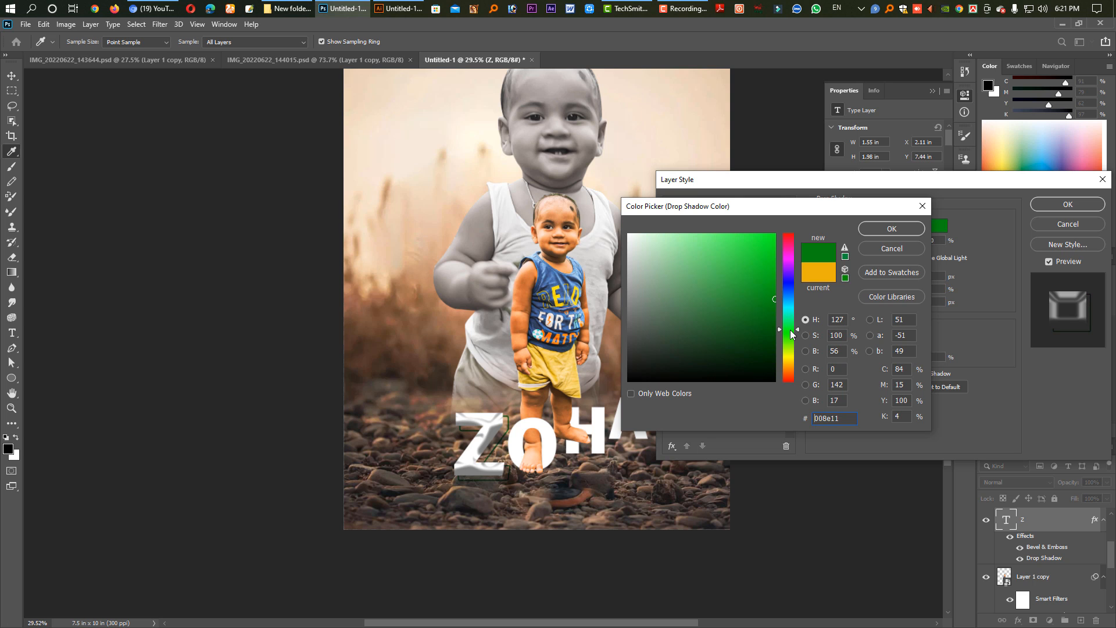
{"action": "left_click", "coordinate": [790, 288]}
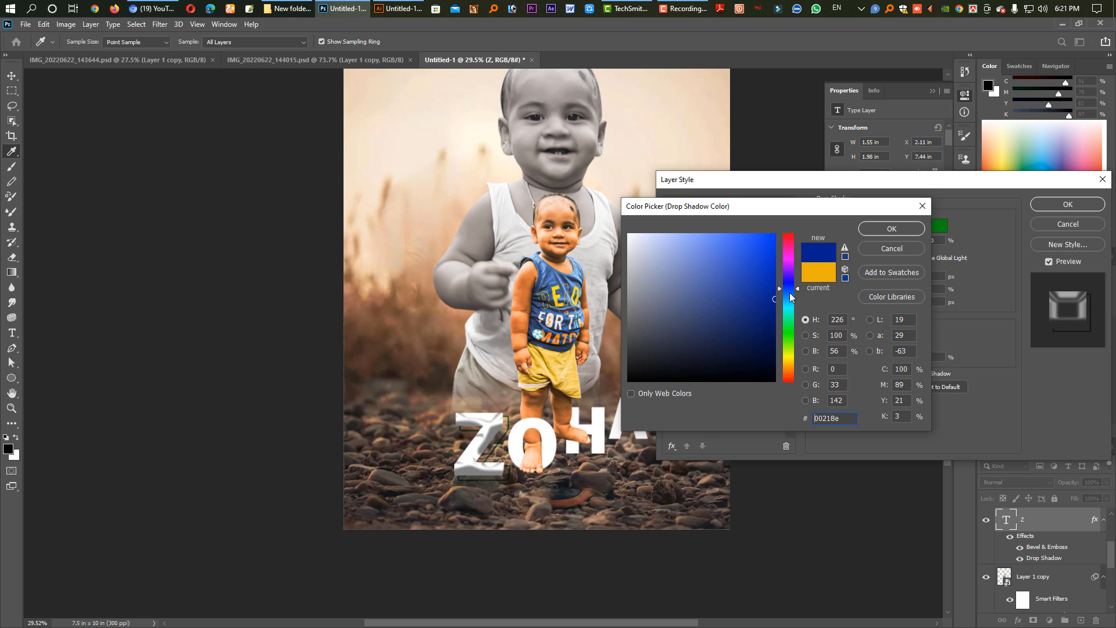
{"action": "left_click", "coordinate": [790, 308]}
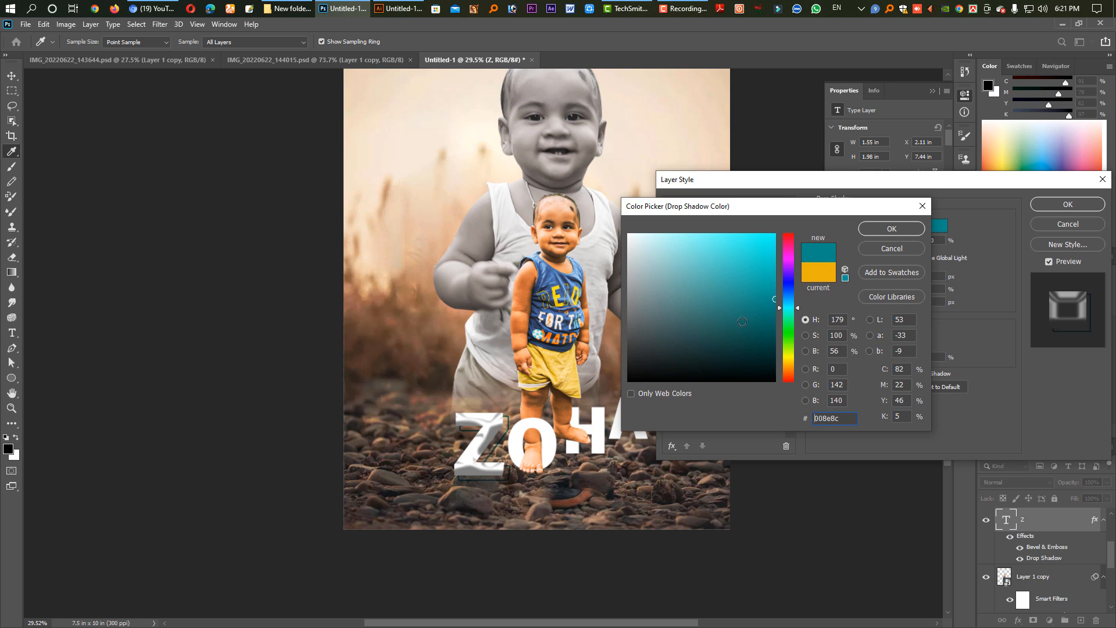
{"action": "left_click", "coordinate": [899, 230]}
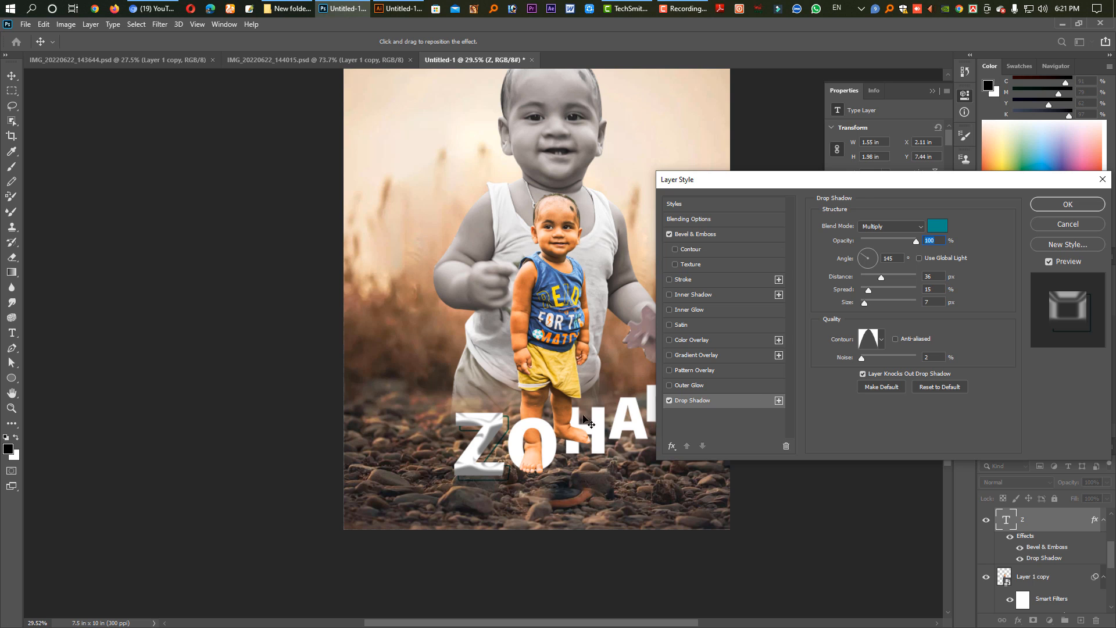
{"action": "left_click", "coordinate": [1052, 203]}
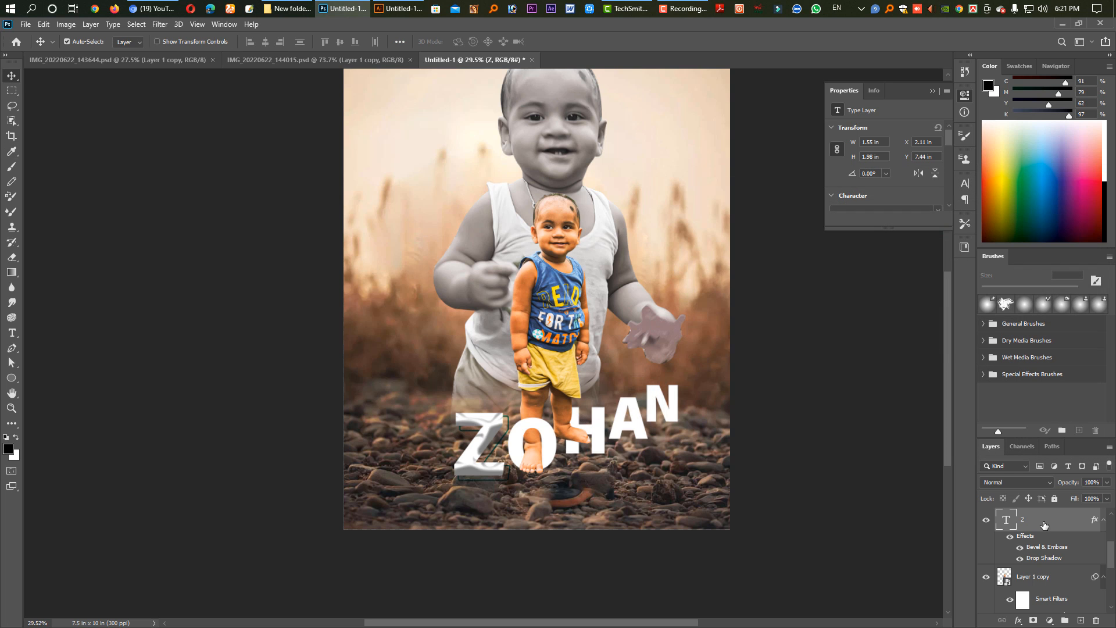
Copy the layer style of the letter Z and paste it onto the letter O.
{"action": "right_click", "coordinate": [1044, 525]}
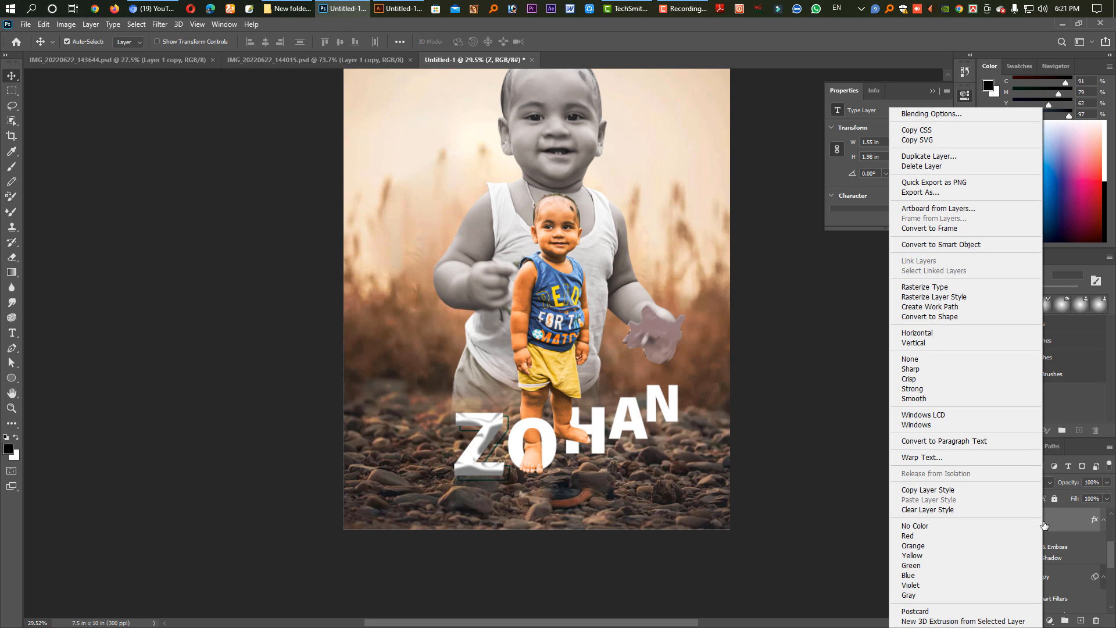
{"action": "left_click", "coordinate": [949, 492]}
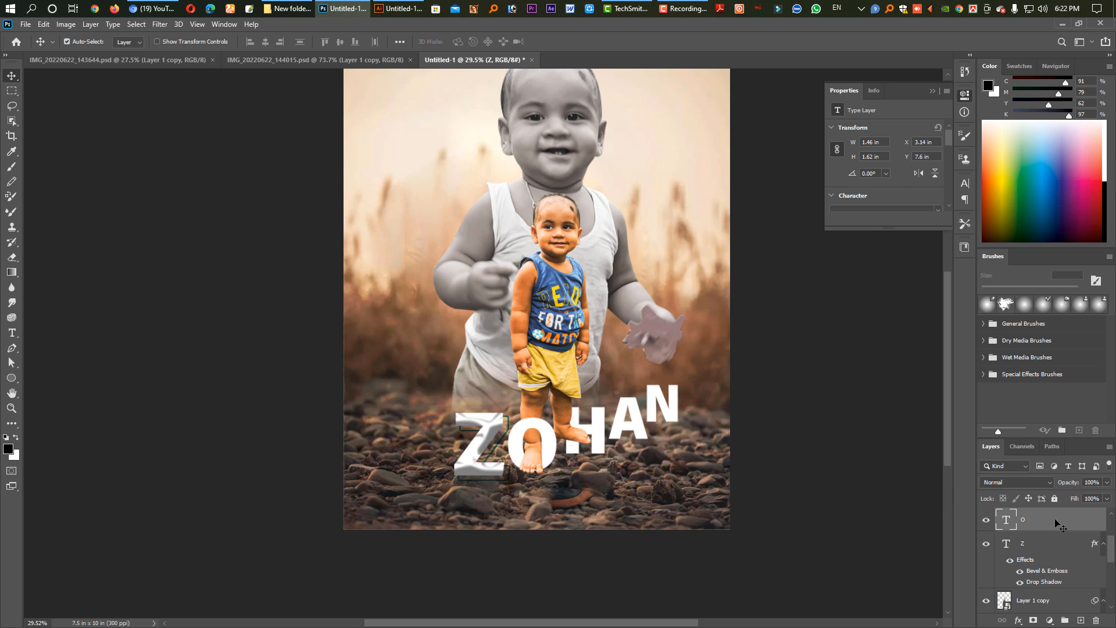
{"action": "right_click", "coordinate": [1055, 522]}
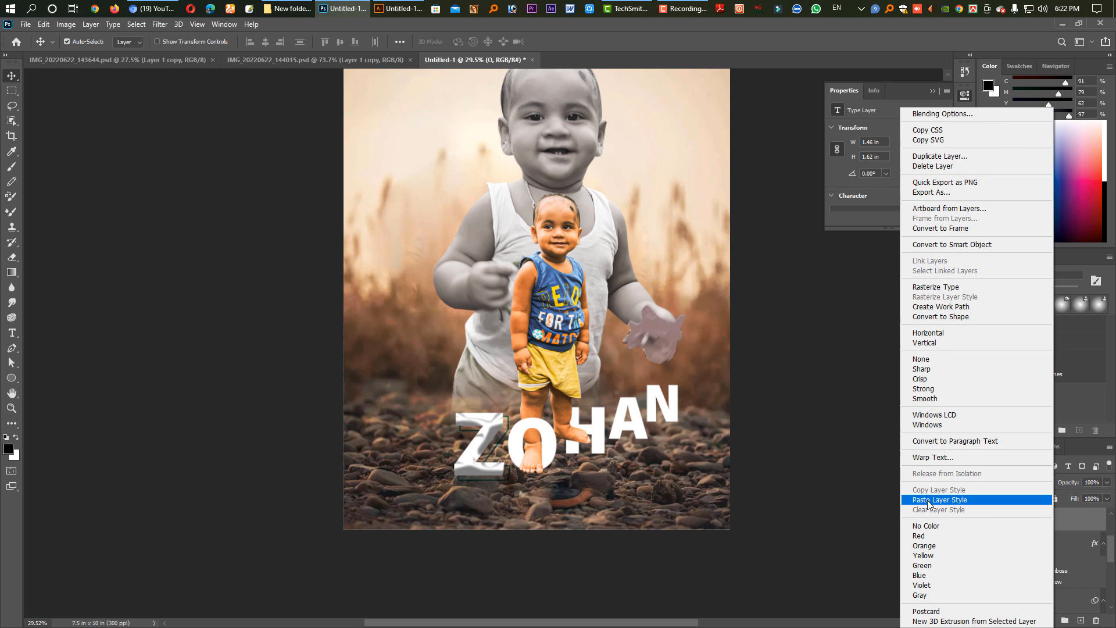
{"action": "left_click", "coordinate": [949, 500]}
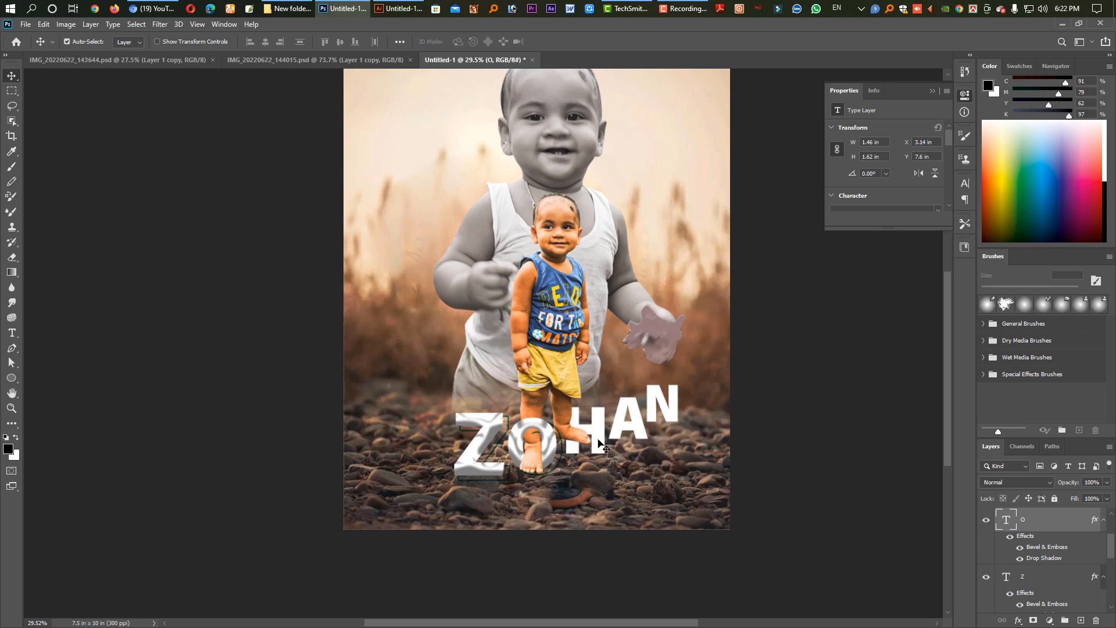
Select the letter H in the image and paste the copied layer style onto it.
{"action": "left_click", "coordinate": [599, 440]}
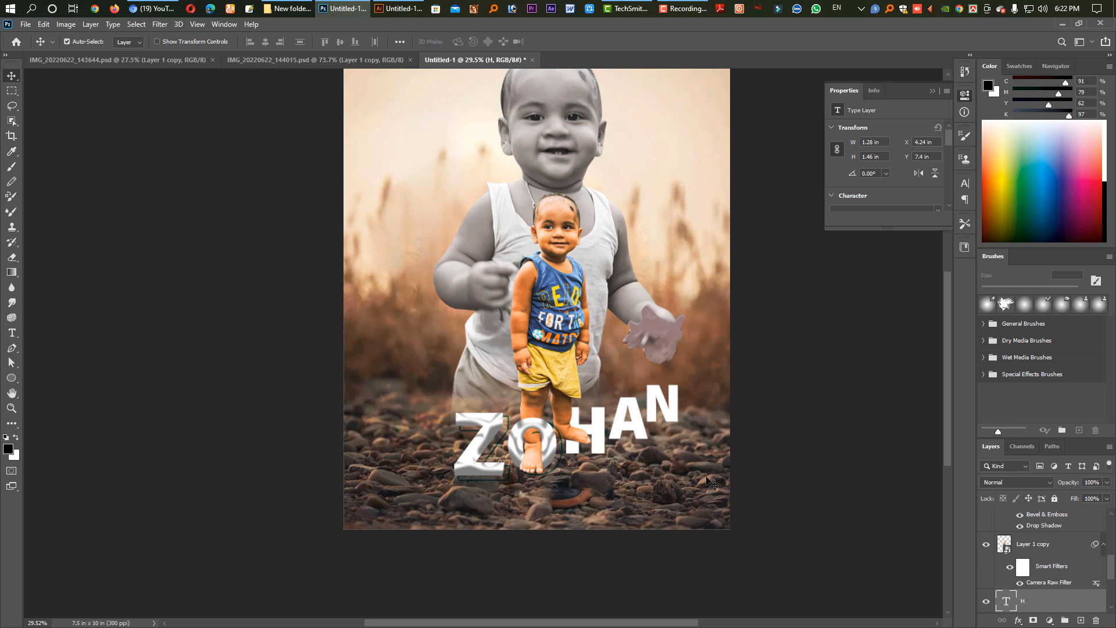
{"action": "scroll", "coordinate": [1034, 602], "scroll_direction": "down", "scroll_amount": 2}
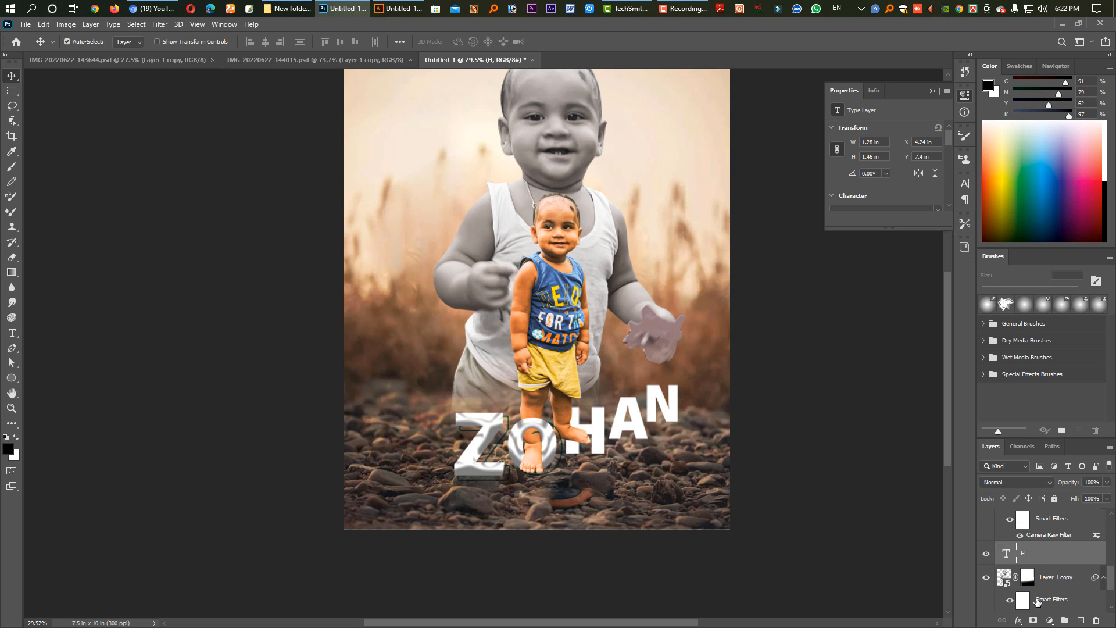
{"action": "right_click", "coordinate": [1036, 558]}
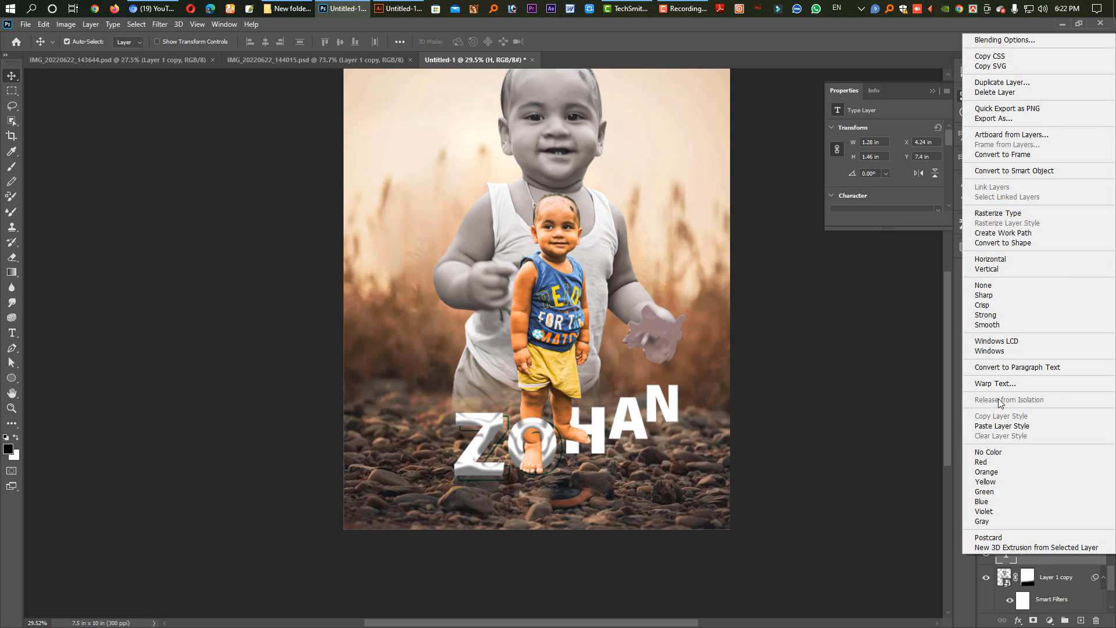
{"action": "left_click", "coordinate": [999, 426]}
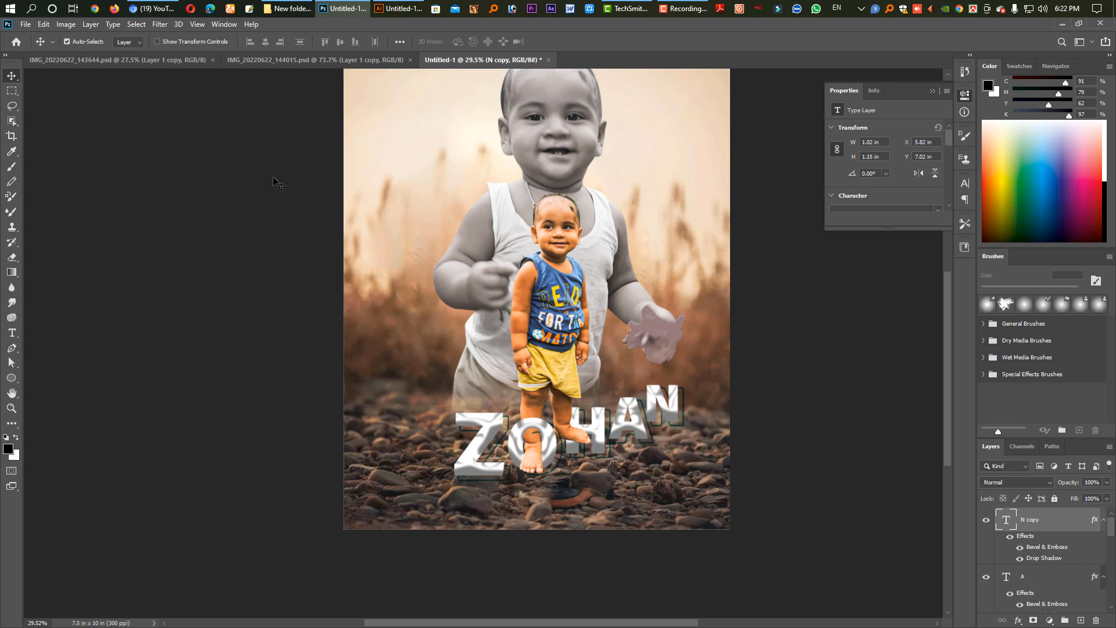
{"action": "left_click", "coordinate": [287, 8]}
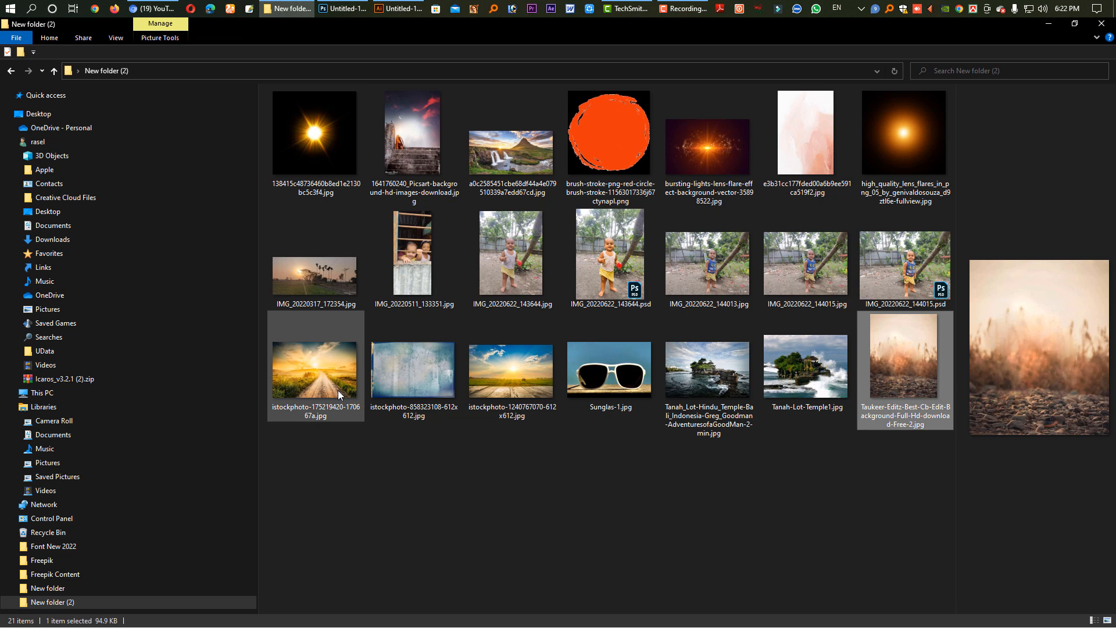
{"action": "left_click", "coordinate": [714, 141]}
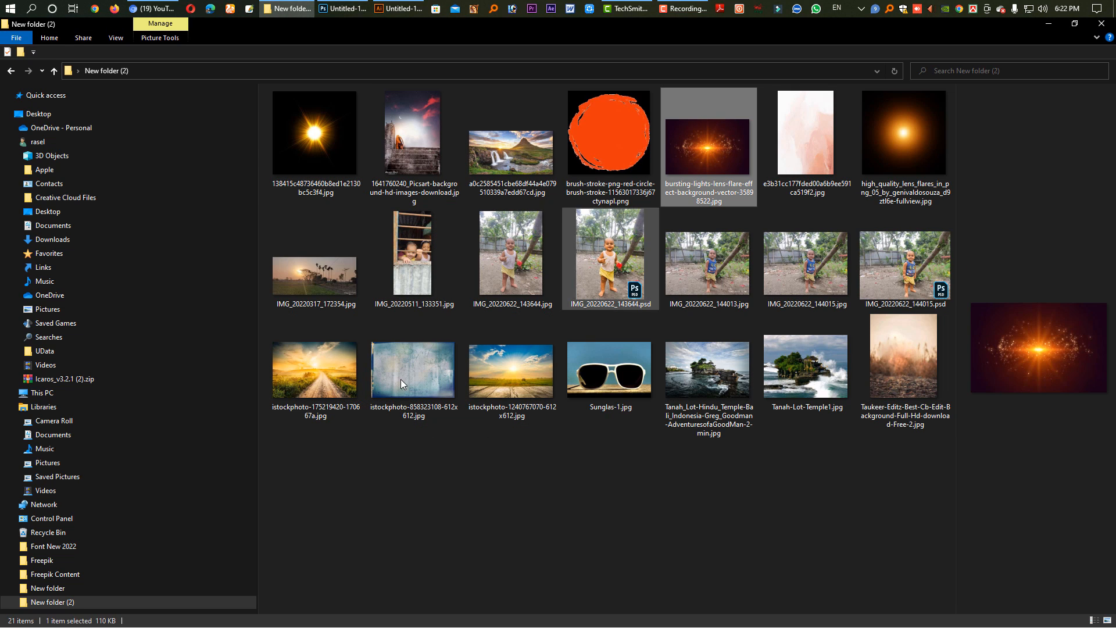
{"action": "left_click", "coordinate": [500, 404]}
{"action": "left_click", "coordinate": [347, 390]}
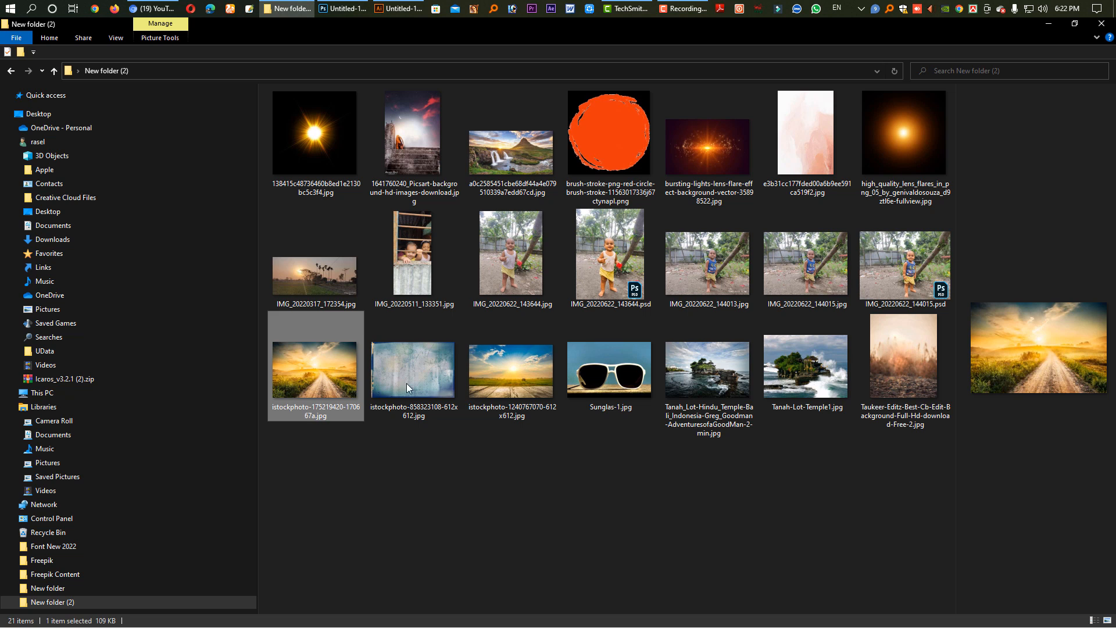
{"action": "left_click_drag", "start_coordinate": [343, 378], "coordinate": [598, 61]}
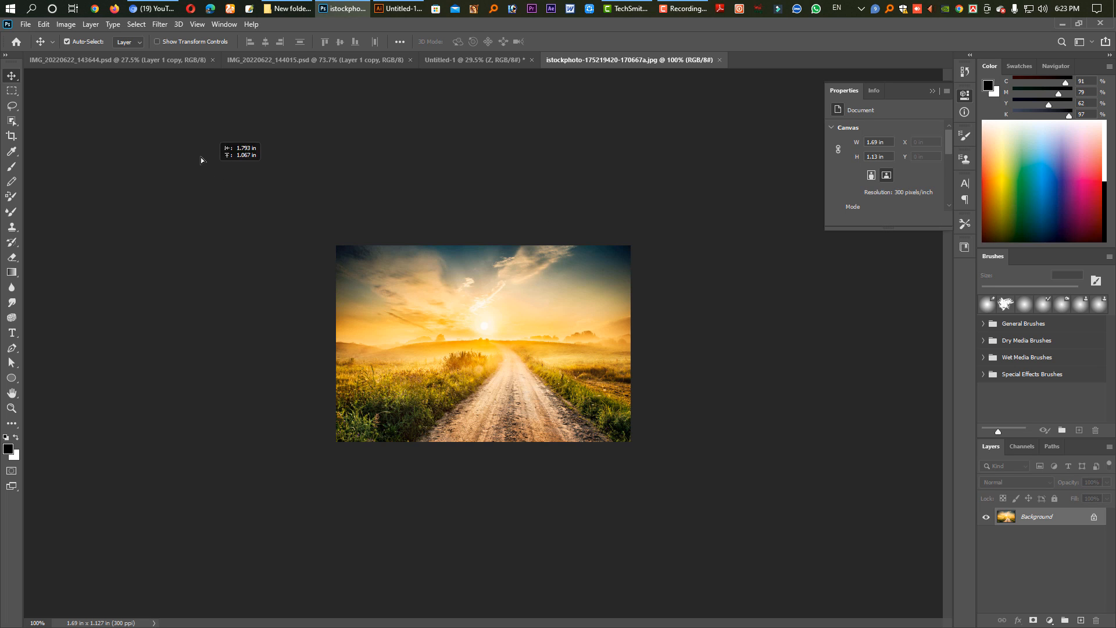
Bring the sunset road photo into the composite above the Z layer and enlarge it over the letter to about 2.47 × 1.65 in.
{"action": "left_click_drag", "start_coordinate": [453, 62], "coordinate": [488, 502]}
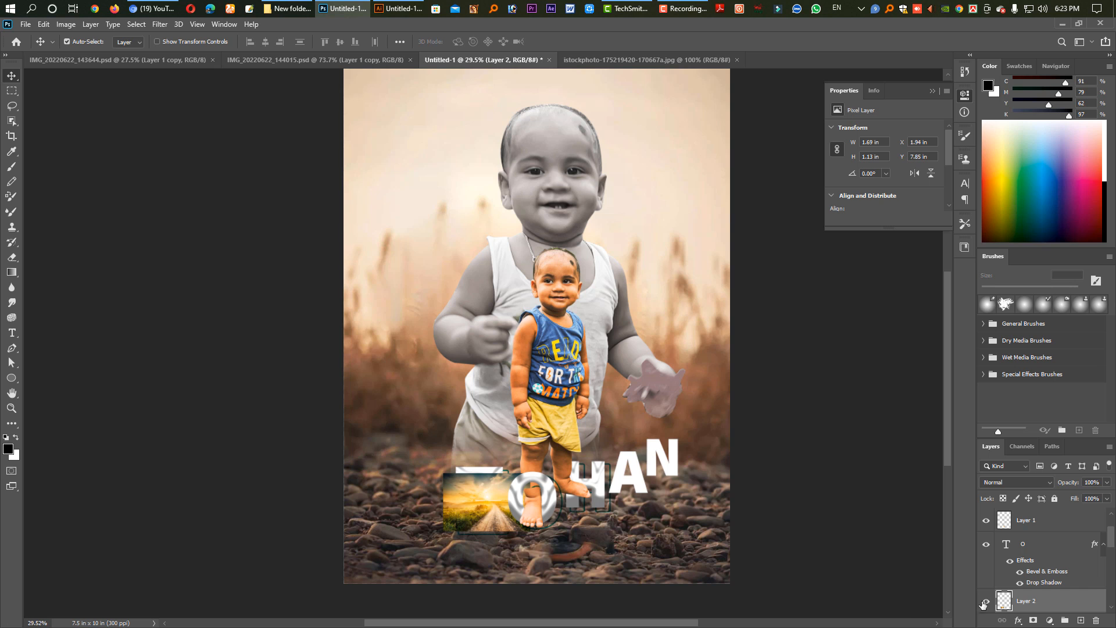
{"action": "scroll", "coordinate": [1032, 593], "scroll_direction": "down", "scroll_amount": 2}
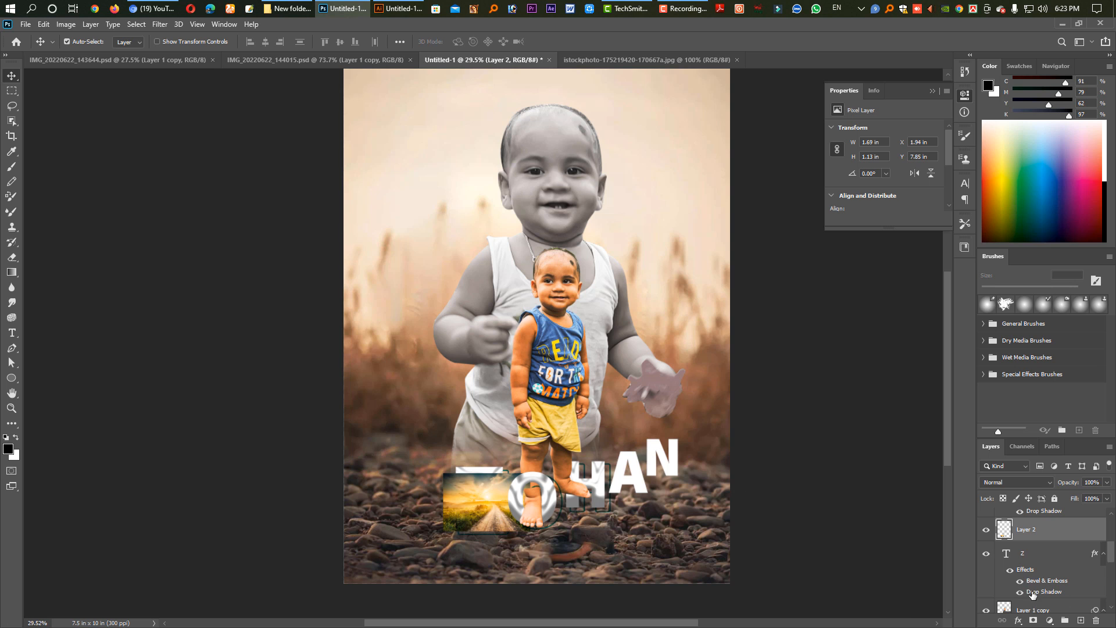
{"action": "left_click_drag", "start_coordinate": [486, 508], "coordinate": [469, 494]}
{"action": "key", "text": "ctrl+t"}
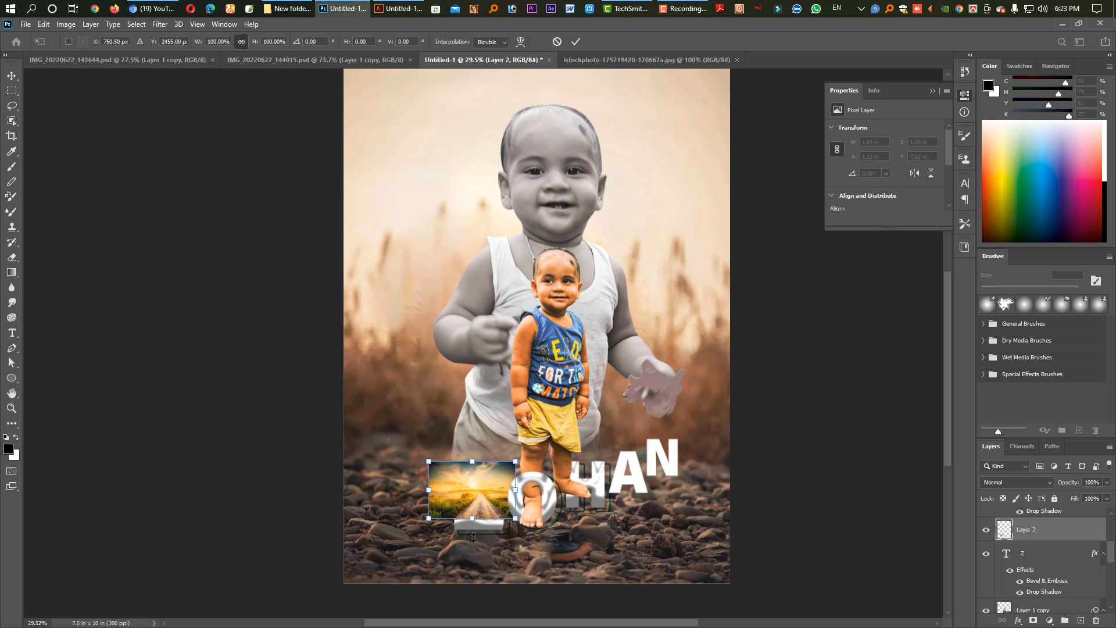
{"action": "left_click_drag", "start_coordinate": [473, 535], "coordinate": [473, 563]}
{"action": "key", "text": "Return"}
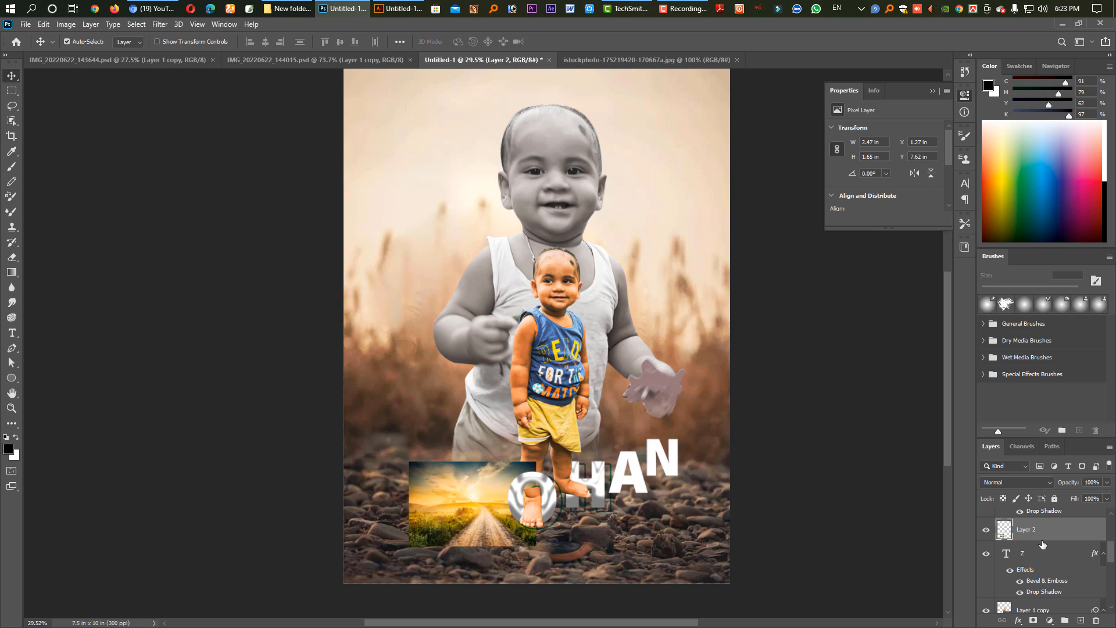
Clip the sunset road photo to the letter Z with a clipping mask and inspect the result up close.
{"action": "left_click_drag", "start_coordinate": [1042, 544], "coordinate": [1045, 537]}
{"action": "left_click", "coordinate": [1045, 538], "text": "alt"}
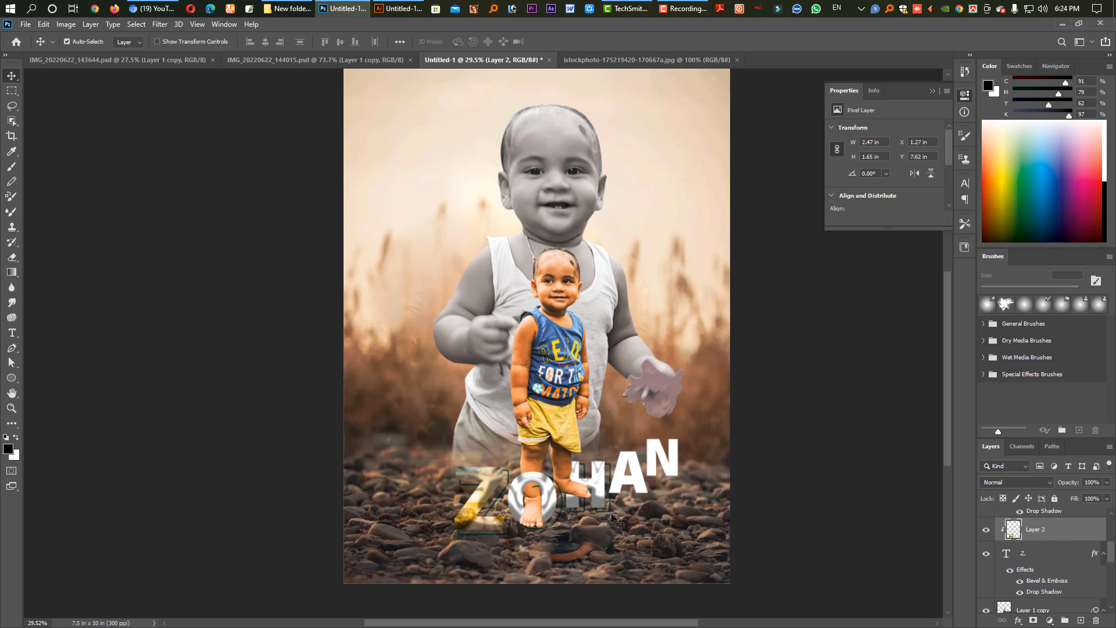
{"action": "left_click_drag", "start_coordinate": [468, 519], "coordinate": [529, 572]}
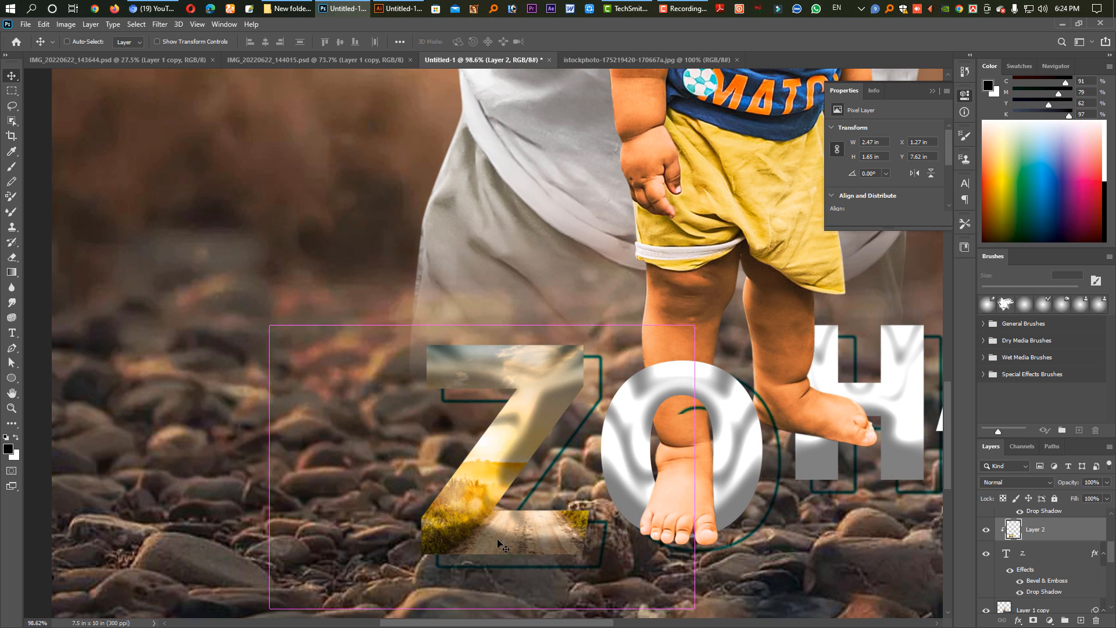
Enlarge the clipped road photo to about 6.14 × 4.09 in and reposition it so the golden sky fills the Z.
{"action": "key", "text": "ctrl+t"}
{"action": "left_click_drag", "start_coordinate": [482, 255], "coordinate": [482, 148]}
{"action": "left_click_drag", "start_coordinate": [558, 529], "coordinate": [499, 500]}
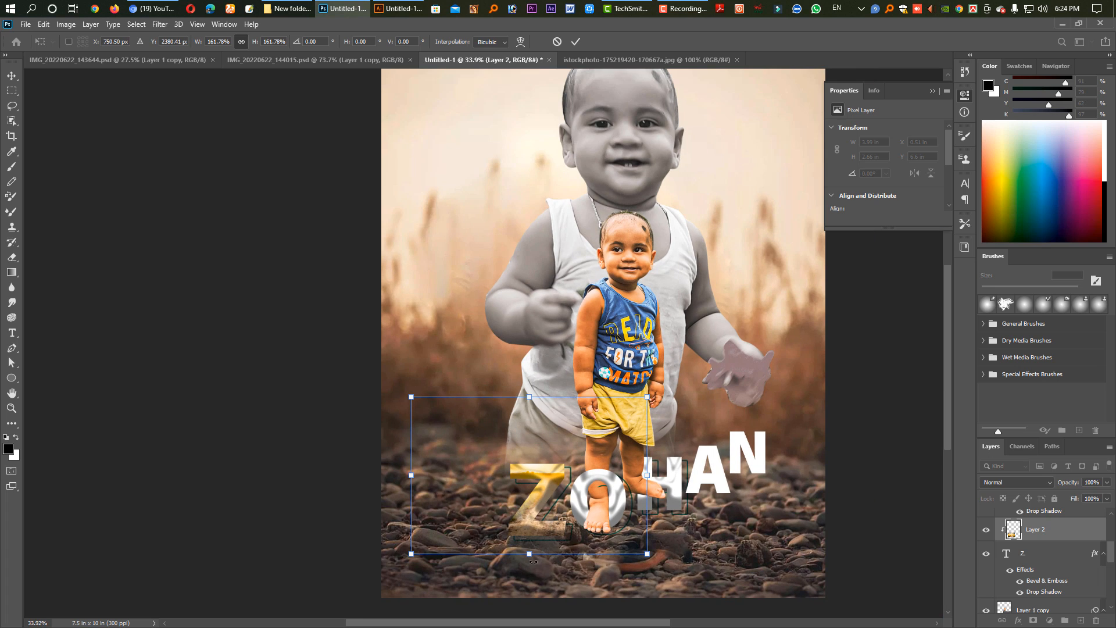
{"action": "left_click_drag", "start_coordinate": [531, 581], "coordinate": [526, 611]}
{"action": "left_click_drag", "start_coordinate": [570, 530], "coordinate": [582, 492]}
{"action": "key", "text": "Return"}
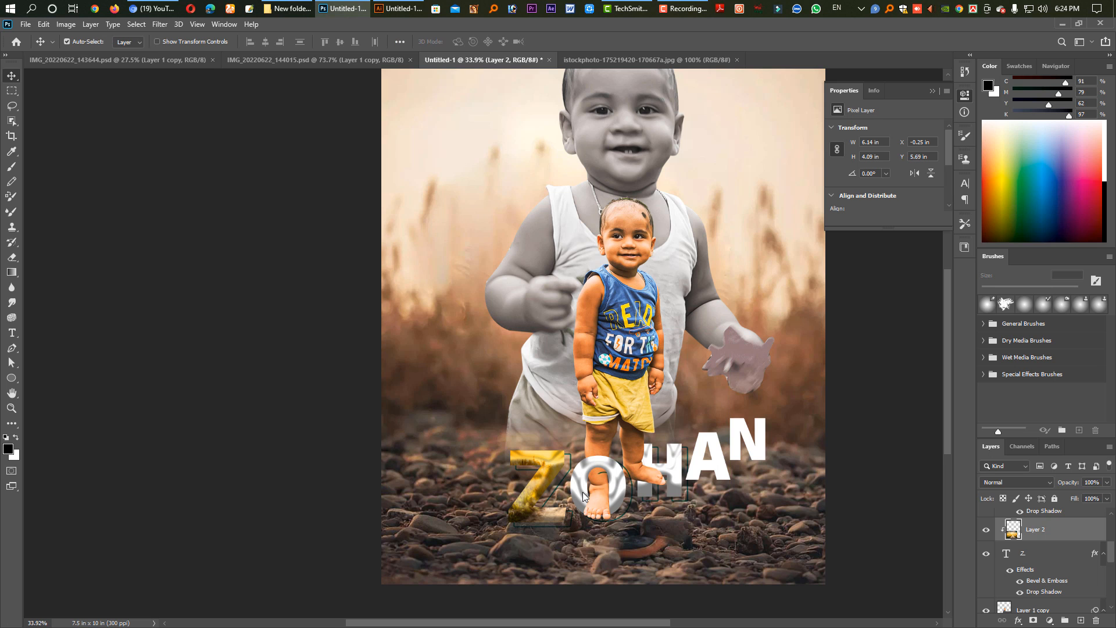
Brighten the clipped road photo with Levels by strongly lowering the white input level.
{"action": "key", "text": "ctrl+l"}
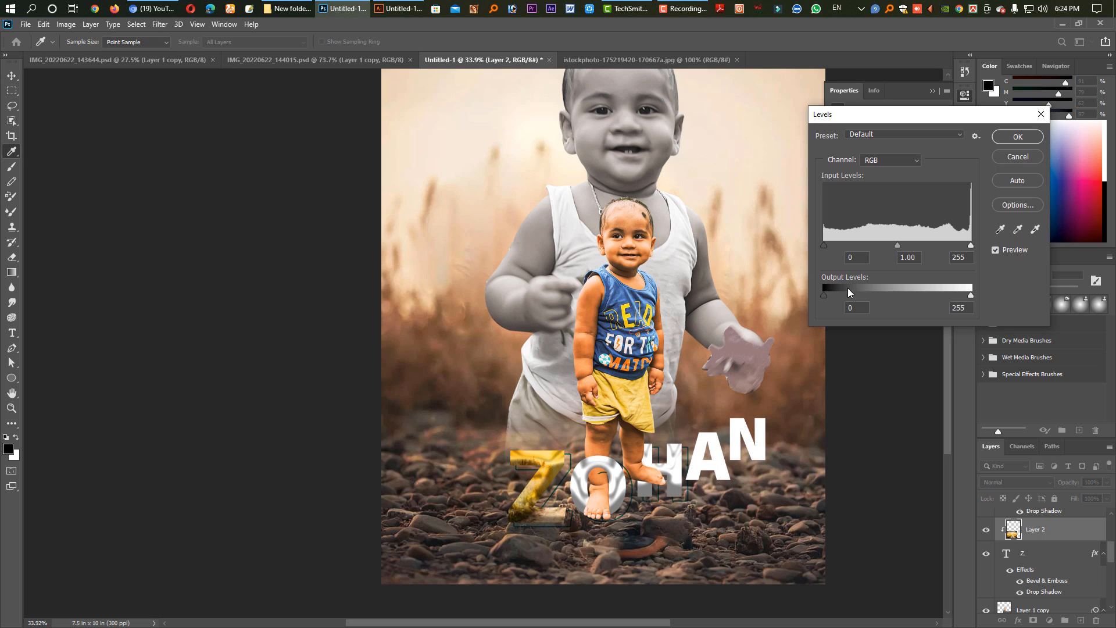
{"action": "left_click_drag", "start_coordinate": [971, 245], "coordinate": [870, 250]}
{"action": "key", "text": "Return"}
{"action": "key", "text": "v"}
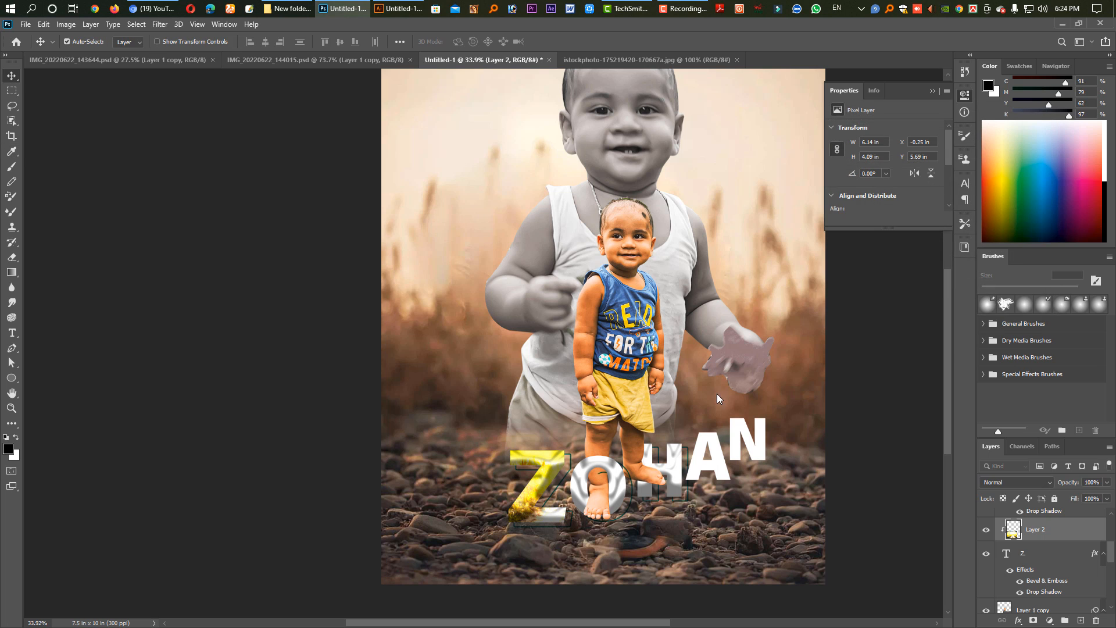
Try shifting the hue of the clipped road photo in the Z to -40 with Hue/Saturation.
{"action": "key", "text": "ctrl+u"}
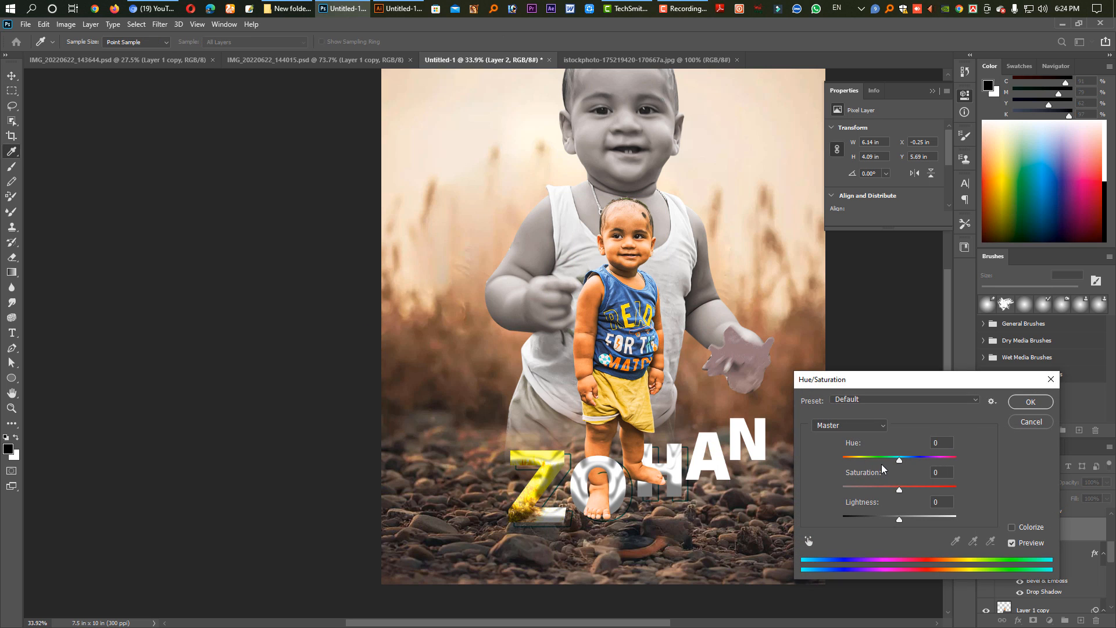
{"action": "left_click_drag", "start_coordinate": [900, 460], "coordinate": [879, 471]}
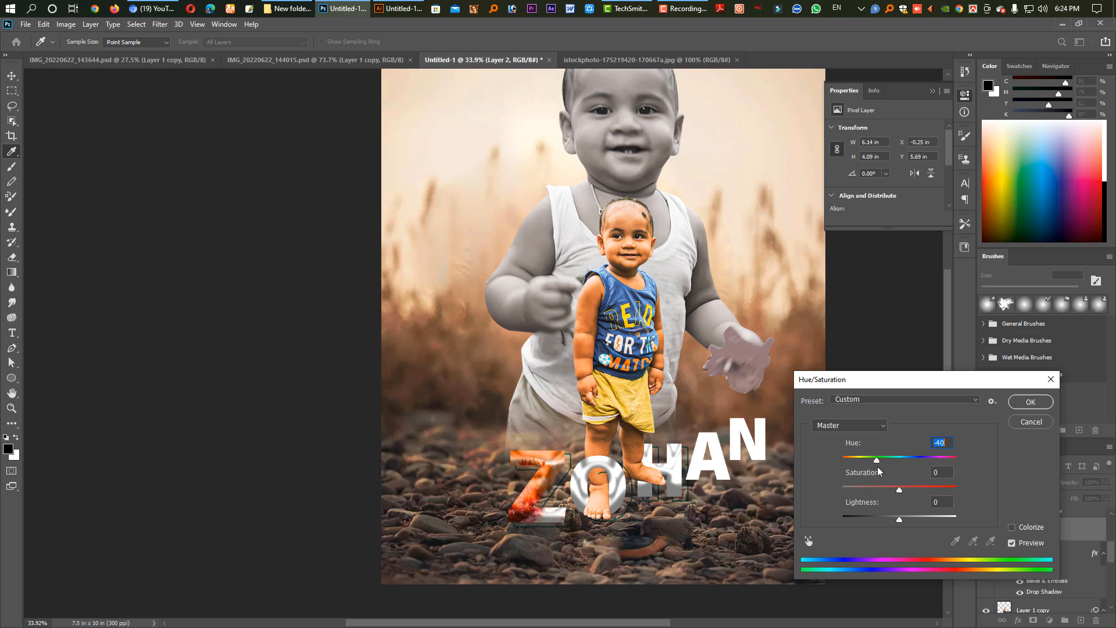
{"action": "key", "text": "Return"}
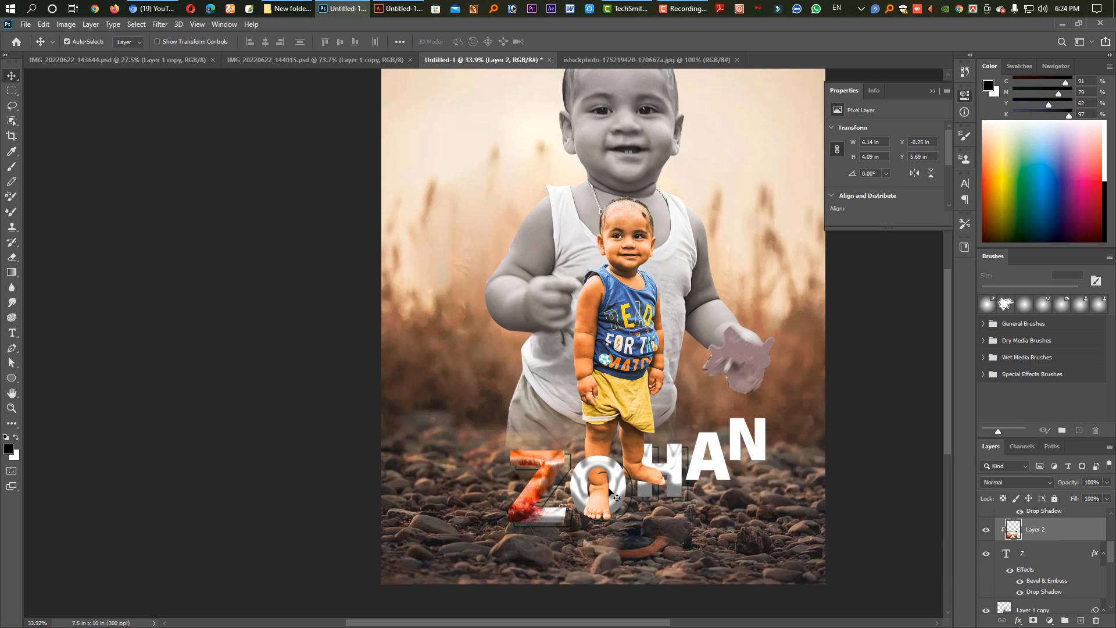
{"action": "key", "text": "ctrl+z"}
{"action": "key", "text": "ctrl+z"}
{"action": "key", "text": "ctrl+z"}
Reposition the road photo inside the Z, duplicate it as an unclipped layer and shift the copy over the other letters.
{"action": "scroll", "coordinate": [550, 495], "scroll_direction": "up", "scroll_amount": 3}
{"action": "left_click_drag", "start_coordinate": [550, 495], "coordinate": [384, 472]}
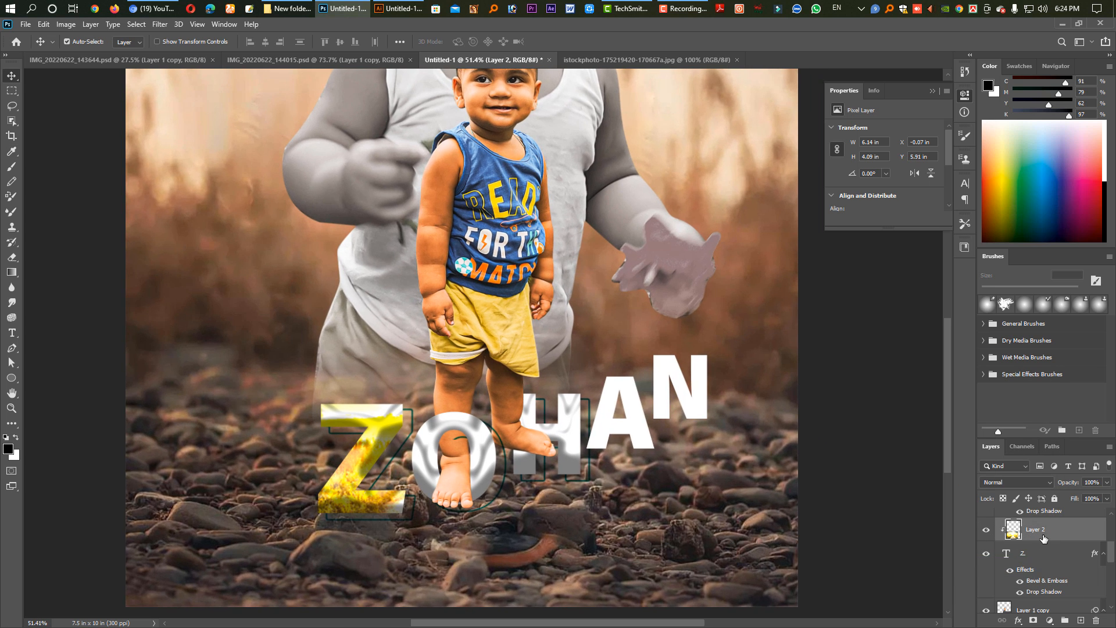
{"action": "key", "text": "ctrl+j"}
{"action": "key", "text": "ctrl+alt+g"}
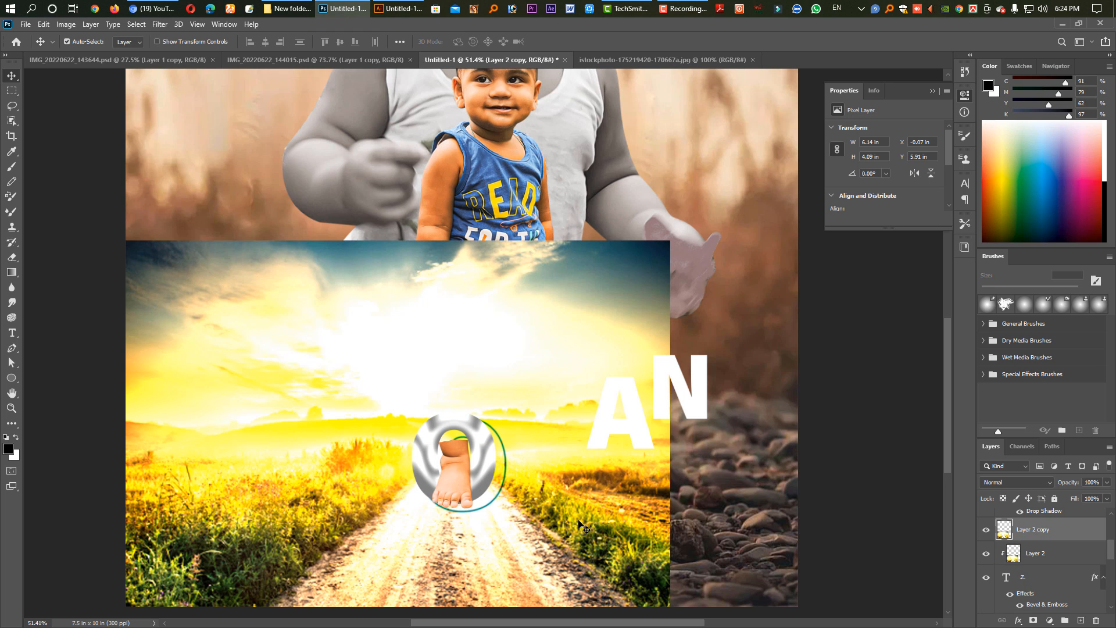
{"action": "left_click_drag", "start_coordinate": [606, 526], "coordinate": [729, 478]}
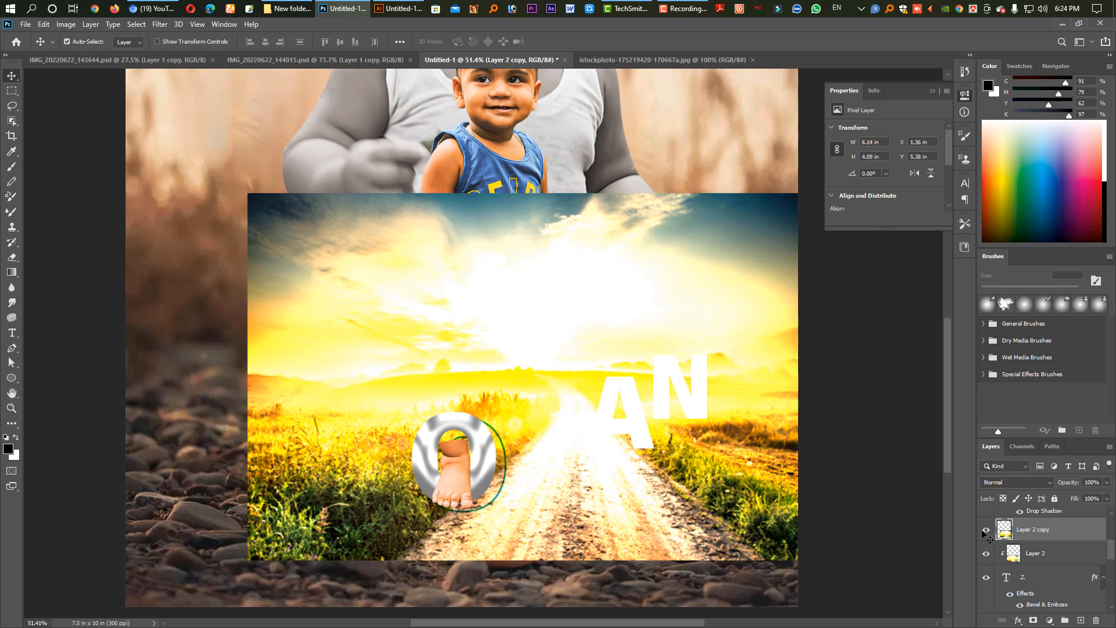
Place the road photo copy above the O layer, clip it to the letter and lower it so the bright sky shows.
{"action": "mouse_move", "coordinate": [1044, 537]}
{"action": "left_mouse_down"}
{"action": "mouse_move", "coordinate": [1043, 509]}
{"action": "mouse_move", "coordinate": [1043, 536]}
{"action": "left_mouse_up"}
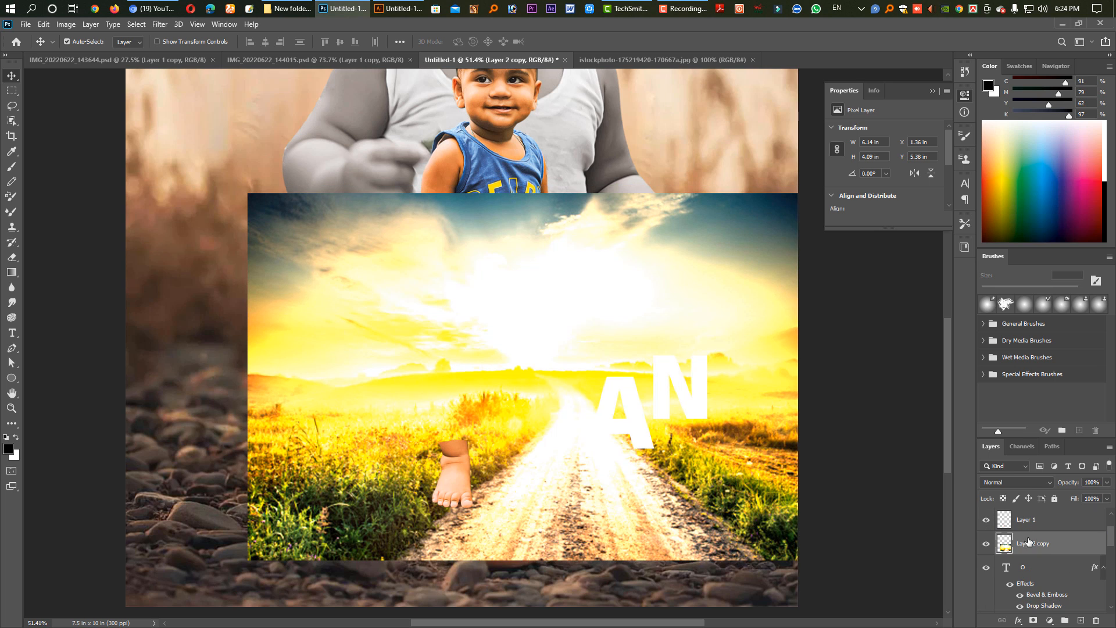
{"action": "left_click", "coordinate": [1037, 554], "text": "alt"}
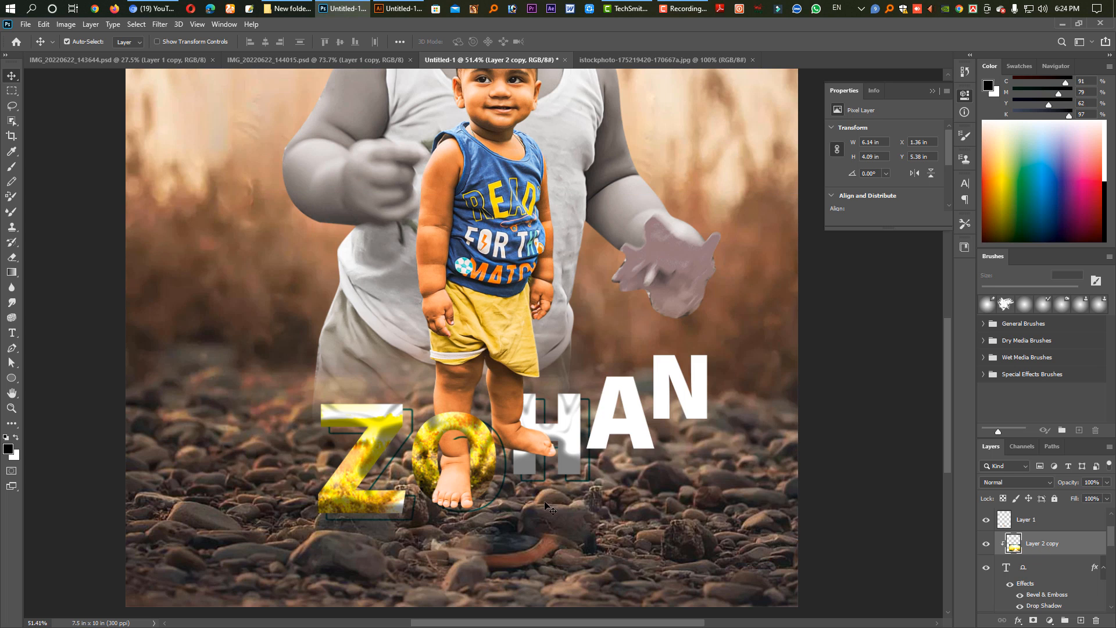
{"action": "key", "text": "ctrl+t"}
{"action": "left_click_drag", "start_coordinate": [489, 475], "coordinate": [494, 510]}
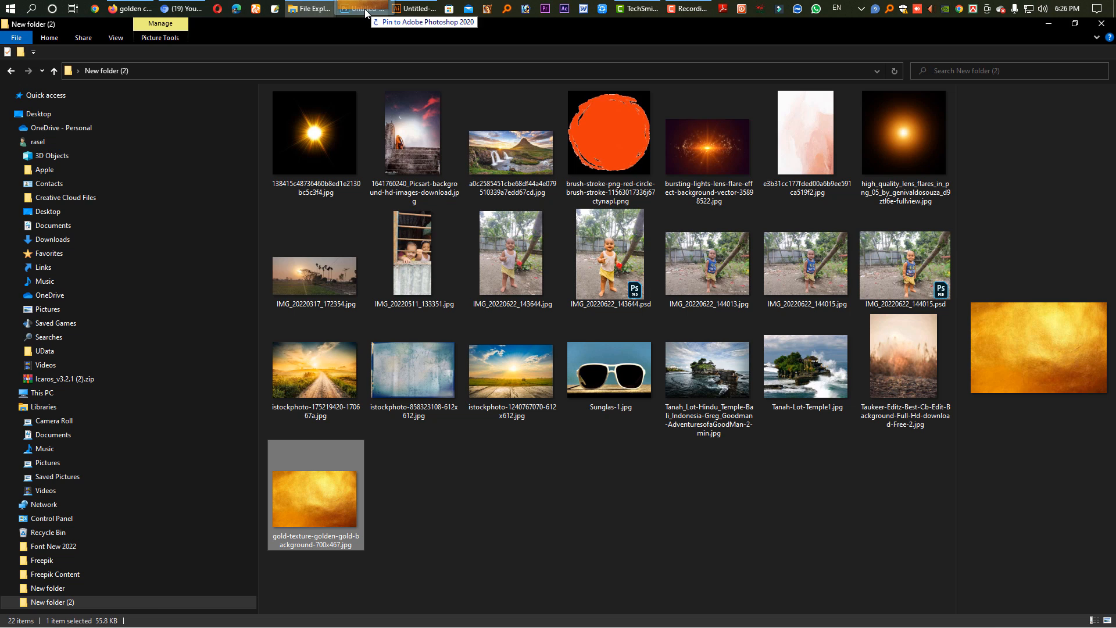
Open gold-texture-golden-gold-background-700x467.jpg, copy the whole image into the composite above the H layer and position it over the letter.
{"action": "left_click_drag", "start_coordinate": [365, 9], "coordinate": [804, 61]}
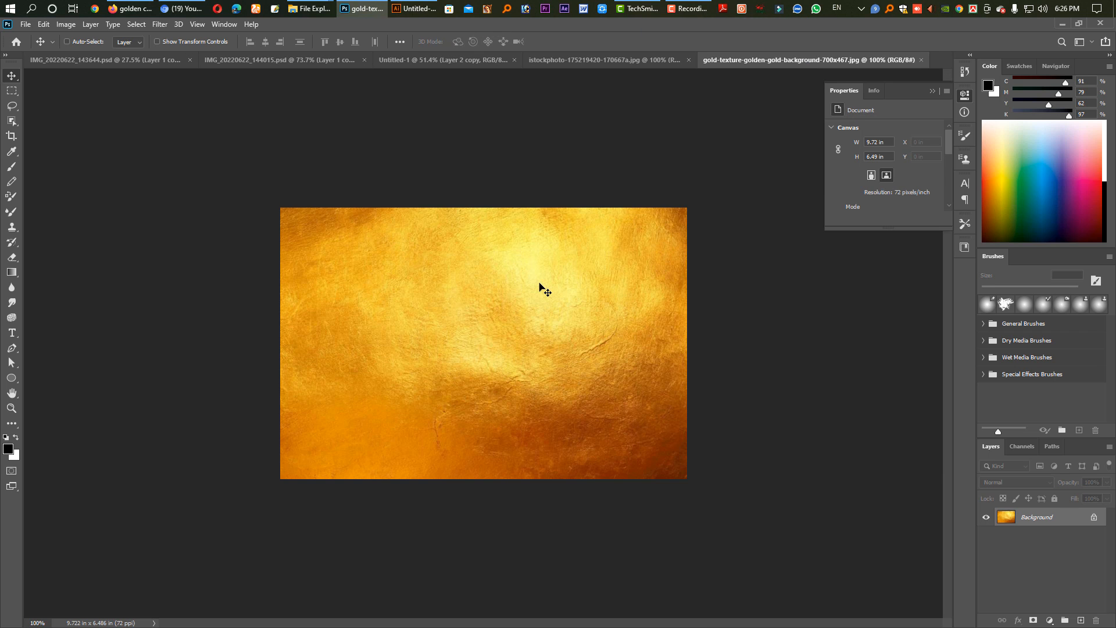
{"action": "key", "text": "ctrl+a"}
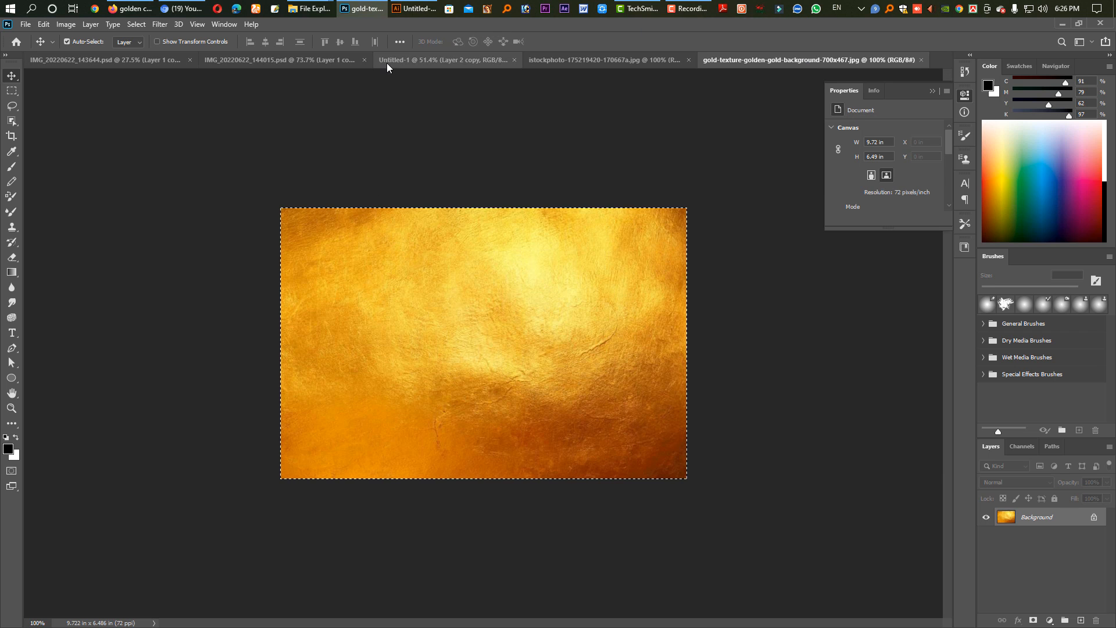
{"action": "left_click", "coordinate": [386, 63]}
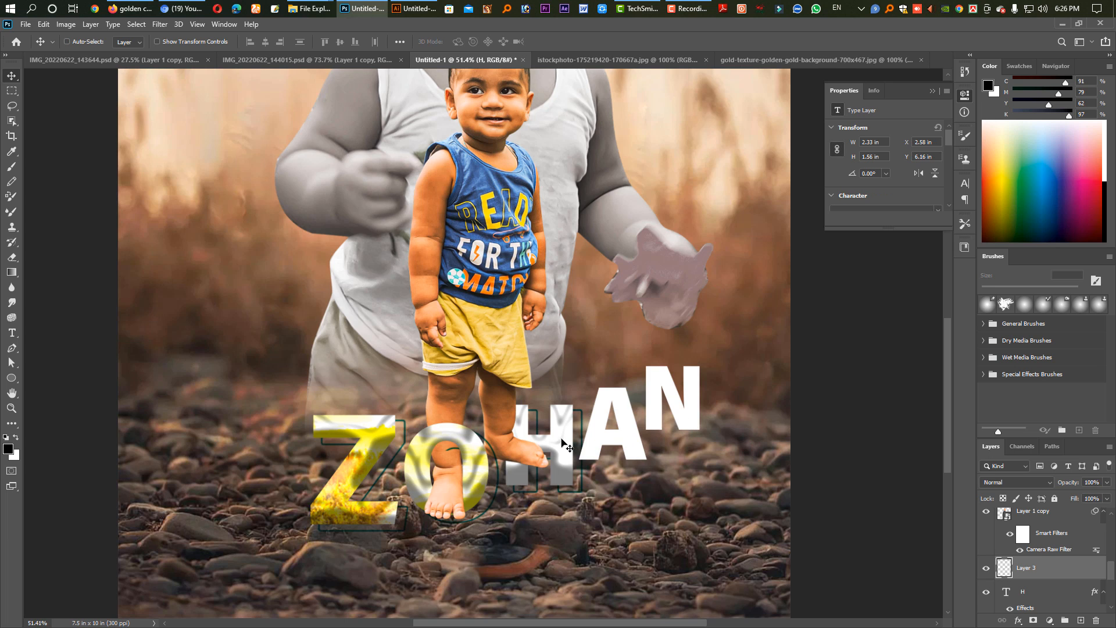
{"action": "key", "text": "ctrl+v"}
{"action": "left_click_drag", "start_coordinate": [538, 393], "coordinate": [626, 500]}
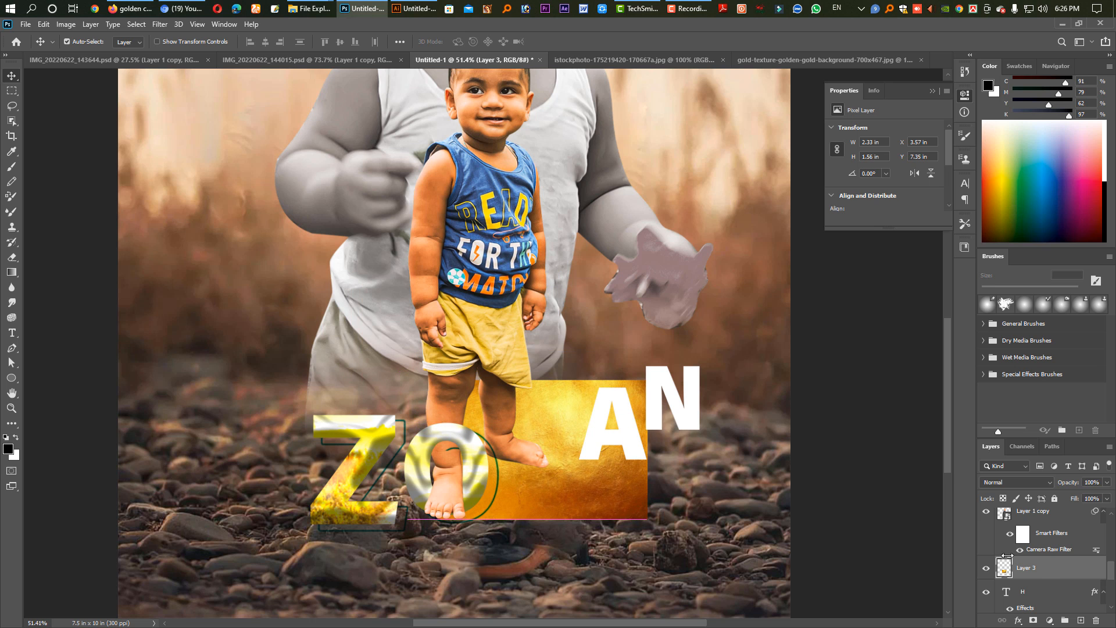
Clip the gold texture to the letter H with a clipping mask.
{"action": "left_click", "coordinate": [1041, 577], "text": "alt"}
{"action": "key", "text": "ctrl+t"}
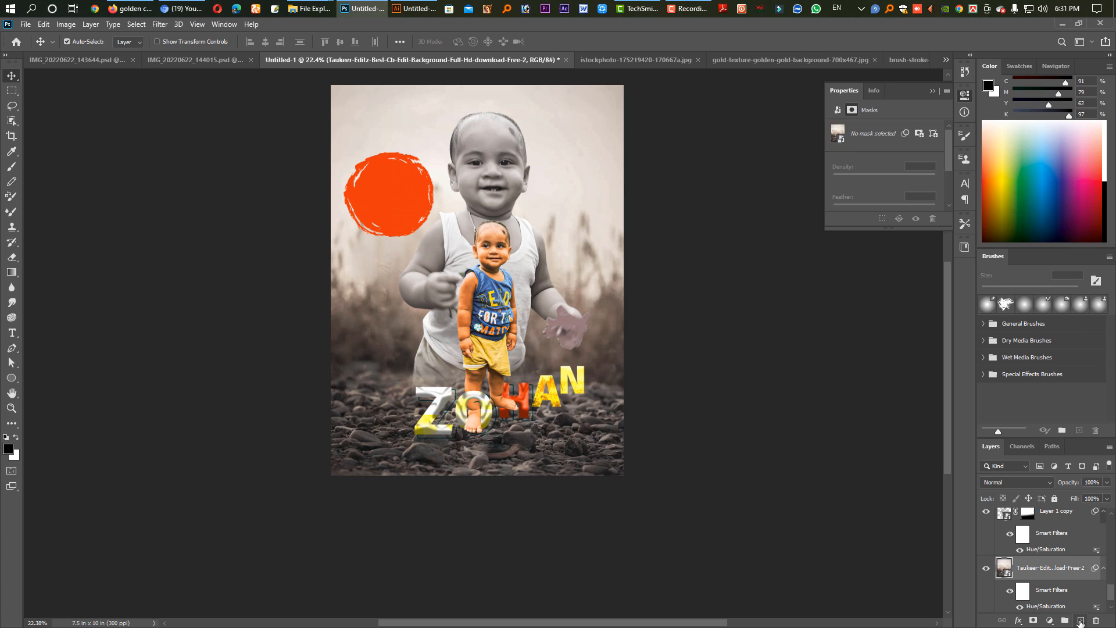
{"action": "left_click", "coordinate": [1034, 572]}
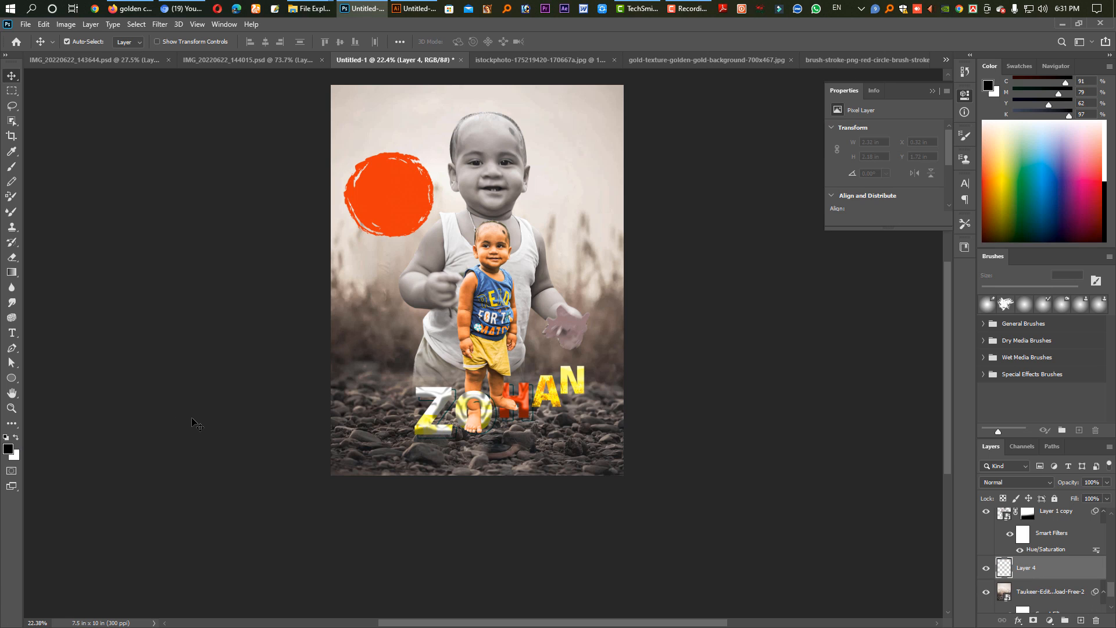
Replace the splatter brush tip with a soft round one for painting on Layer 4.
{"action": "key", "text": "b"}
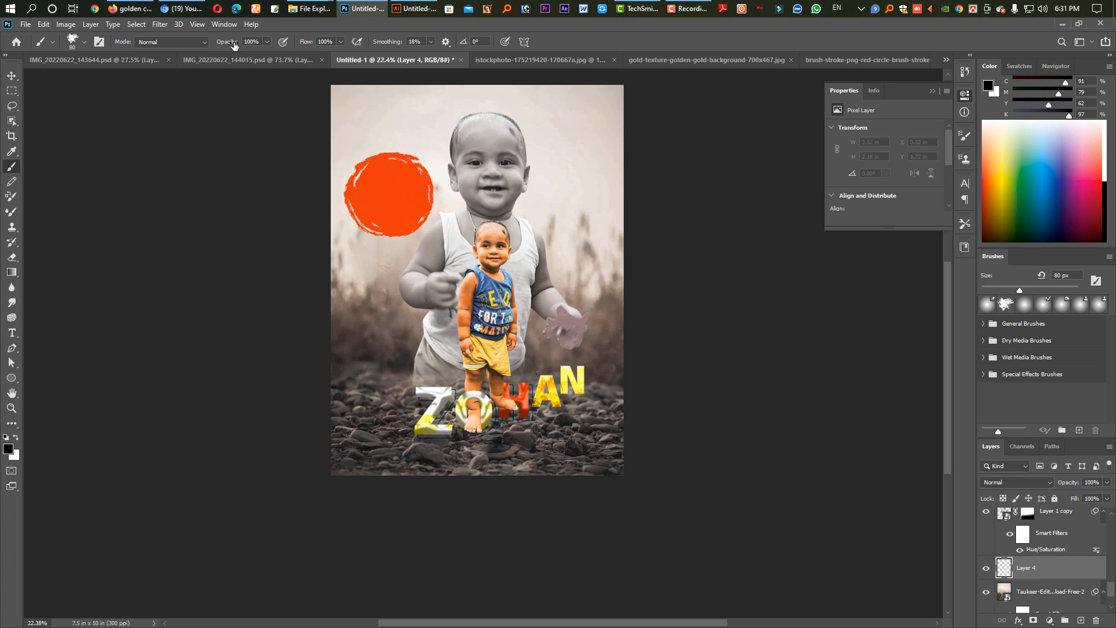
{"action": "key", "text": "bracketright"}
{"action": "key", "text": "bracketright"}
{"action": "key", "text": "bracketright"}
{"action": "left_click", "coordinate": [84, 42]}
{"action": "left_click", "coordinate": [25, 131]}
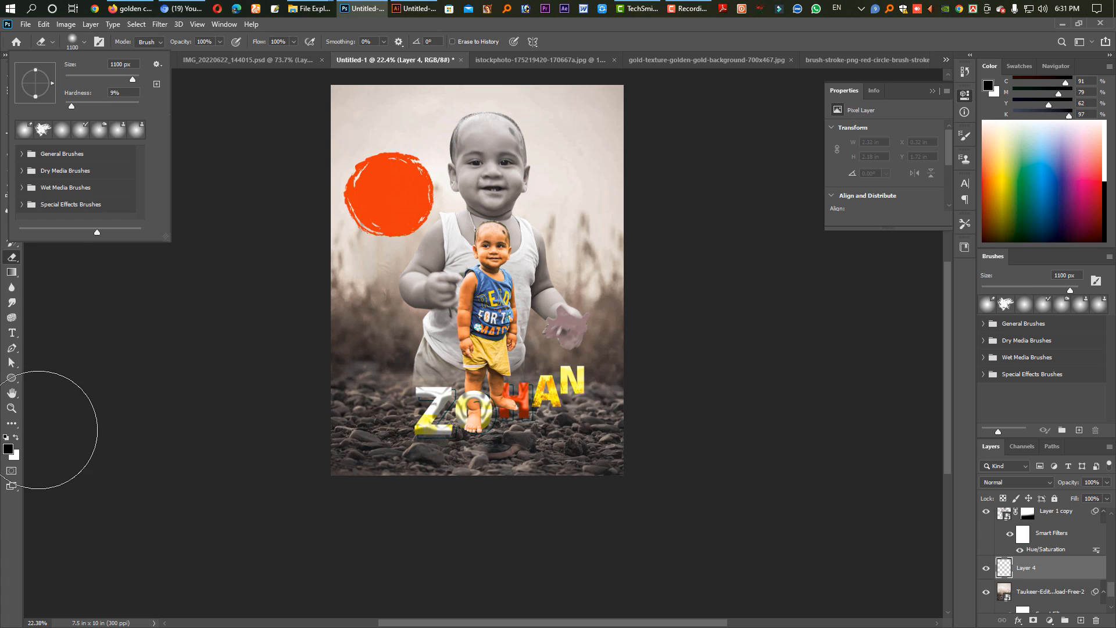
Try a black 125 px brush stroke as a shadow on the rocks beneath the Z and O.
{"action": "key", "text": "b"}
{"action": "left_click_drag", "start_coordinate": [418, 452], "coordinate": [442, 454]}
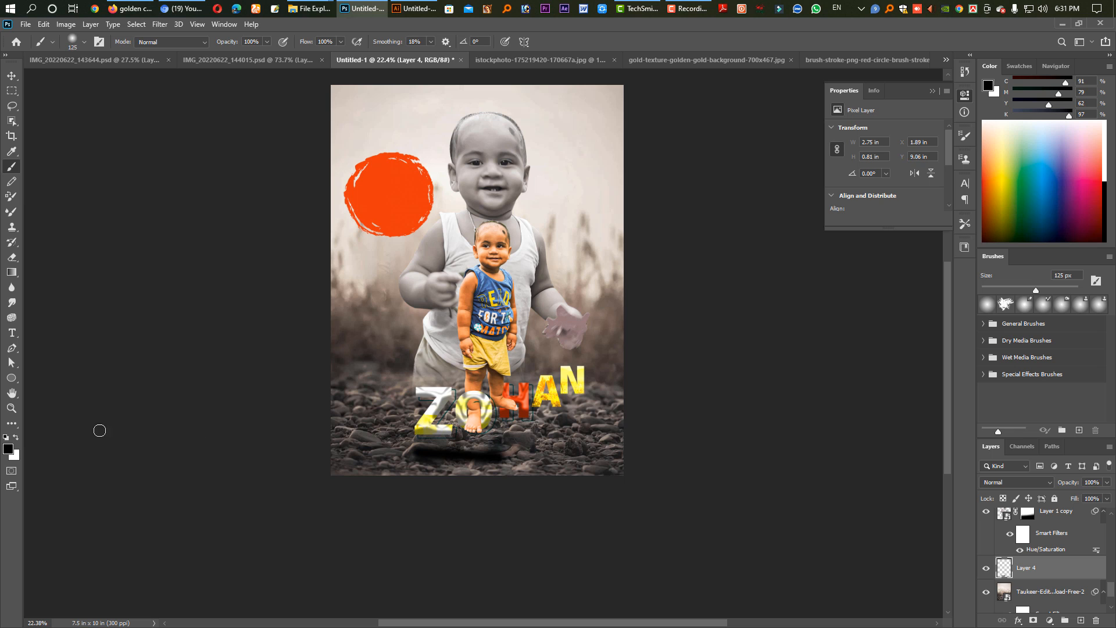
{"action": "key", "text": "ctrl+z"}
Darken the rocky foreground on Layer 4 with a black 1800 px soft brush and open the layer's blend mode choices.
{"action": "key", "text": "bracketright"}
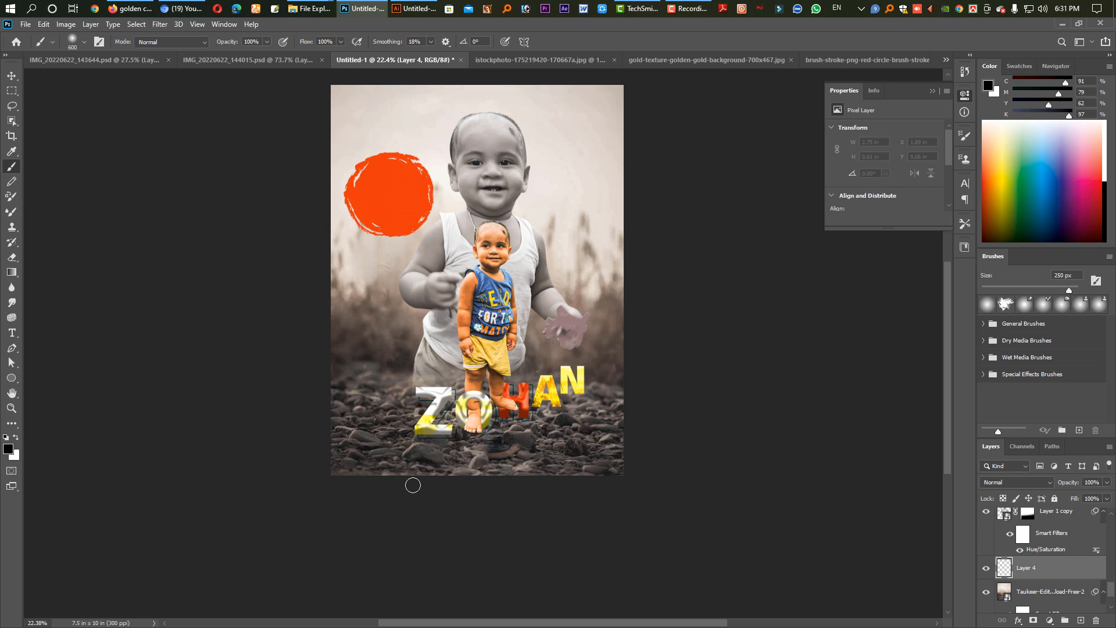
{"action": "key", "text": "bracketright"}
{"action": "key", "text": "bracketright"}
{"action": "key", "text": "bracketright"}
{"action": "key", "text": "bracketright"}
{"action": "key", "text": "bracketright"}
{"action": "key", "text": "bracketright"}
{"action": "key", "text": "bracketright"}
{"action": "key", "text": "bracketright"}
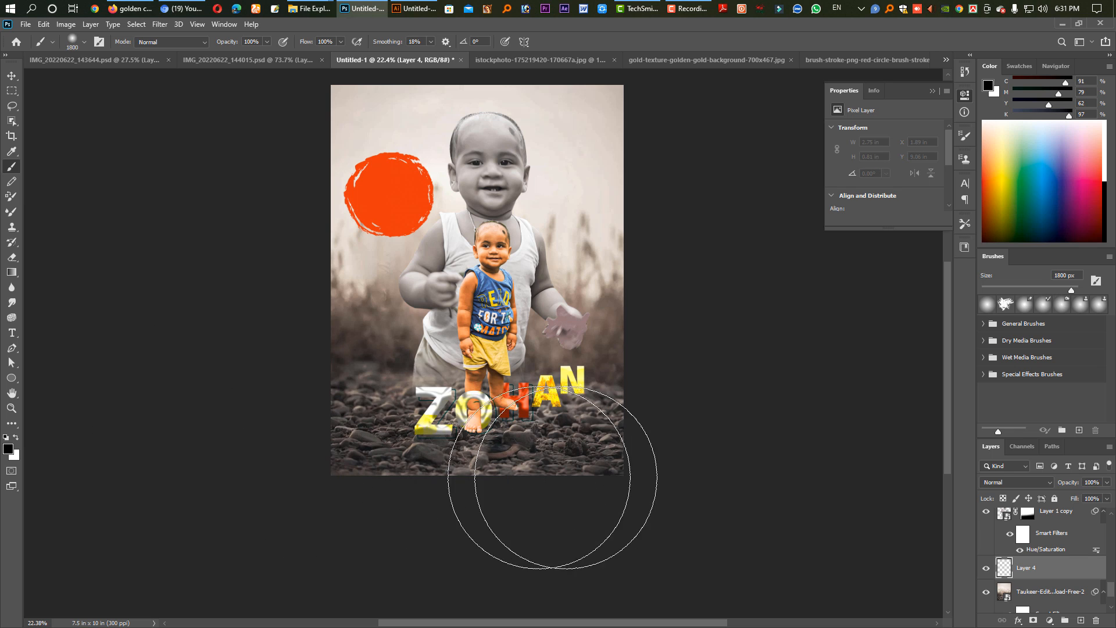
{"action": "mouse_move", "coordinate": [552, 477]}
{"action": "left_mouse_down"}
{"action": "mouse_move", "coordinate": [723, 473]}
{"action": "mouse_move", "coordinate": [835, 486]}
{"action": "left_mouse_up"}
{"action": "key", "text": "v"}
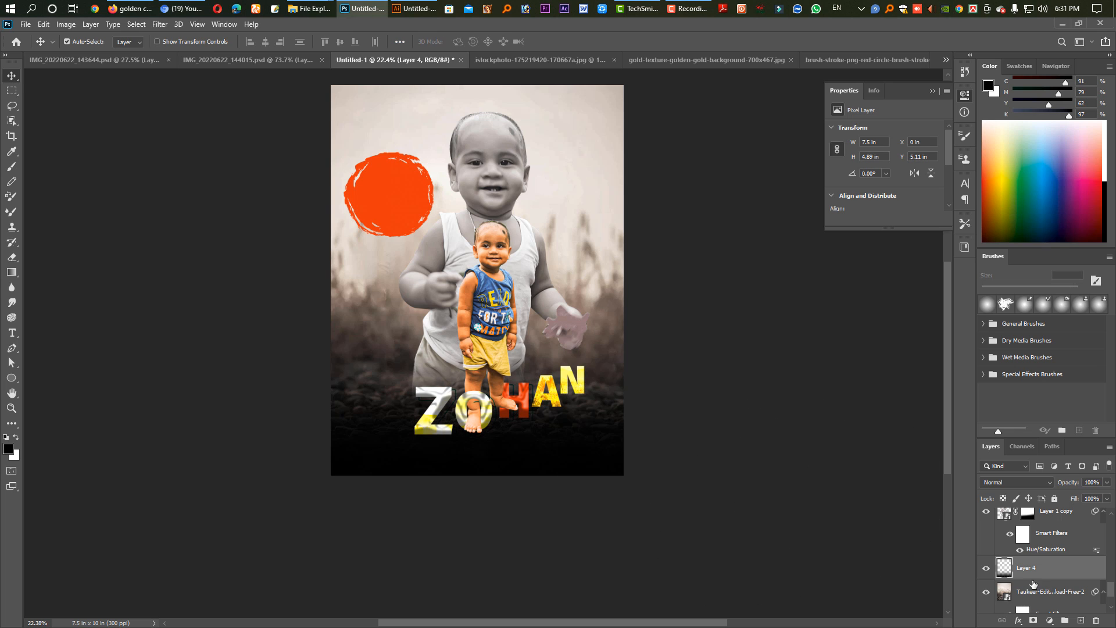
{"action": "left_click", "coordinate": [1013, 481]}
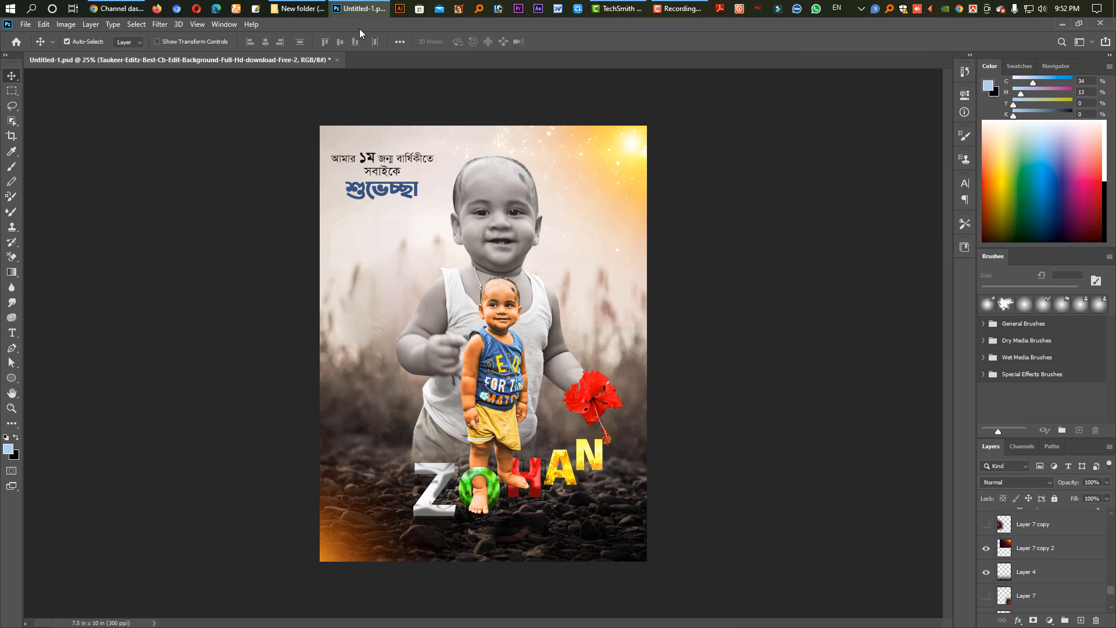
Open the bursting-lights lens flare image from New folder (2) and bring it into the Untitled-1.psd composite.
{"action": "left_click", "coordinate": [296, 8]}
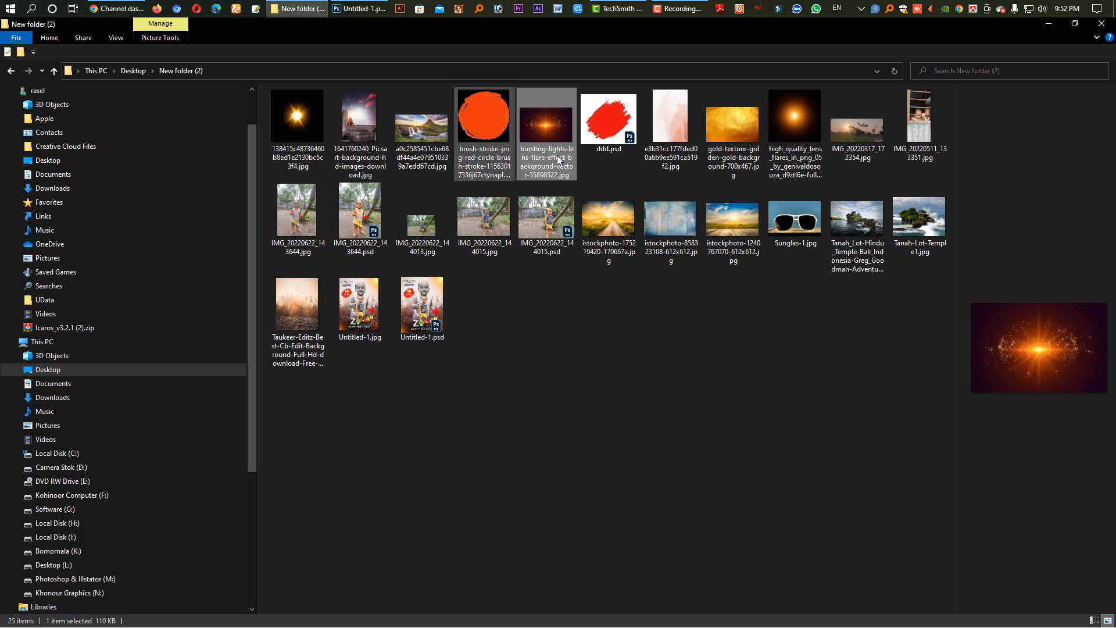
{"action": "left_click_drag", "start_coordinate": [539, 157], "coordinate": [653, 60]}
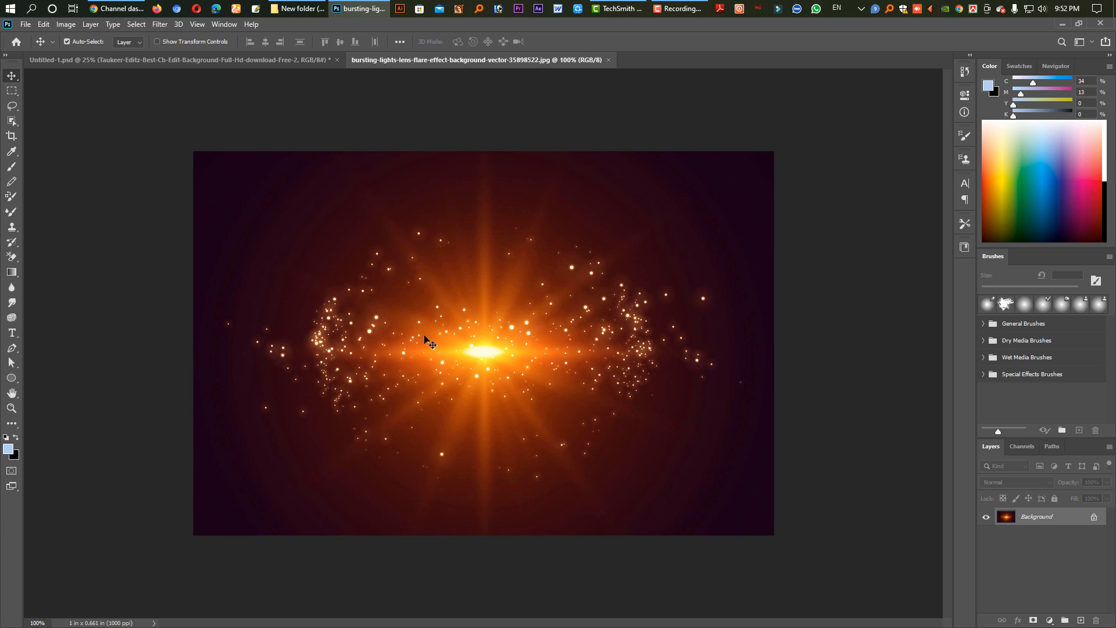
{"action": "key", "text": "ctrl"}
{"action": "left_click_drag", "start_coordinate": [412, 334], "coordinate": [674, 417]}
Enlarge the lens flare to about 170%, place it over the poster's lower-right corner and set its blend mode to Screen.
{"action": "key", "text": "ctrl+t"}
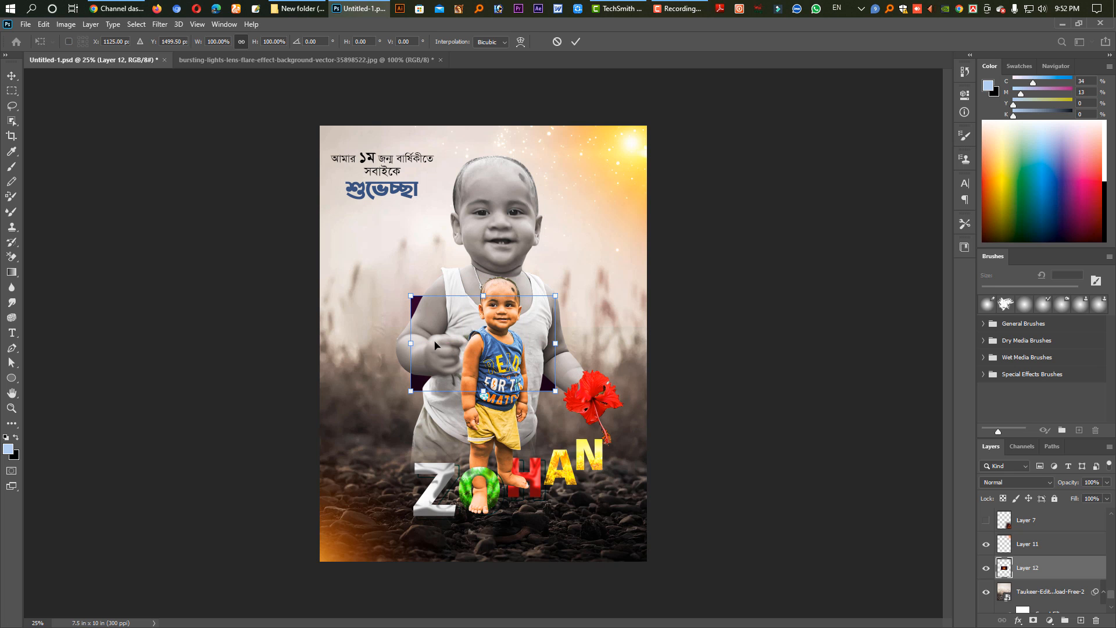
{"action": "left_click_drag", "start_coordinate": [411, 332], "coordinate": [542, 513]}
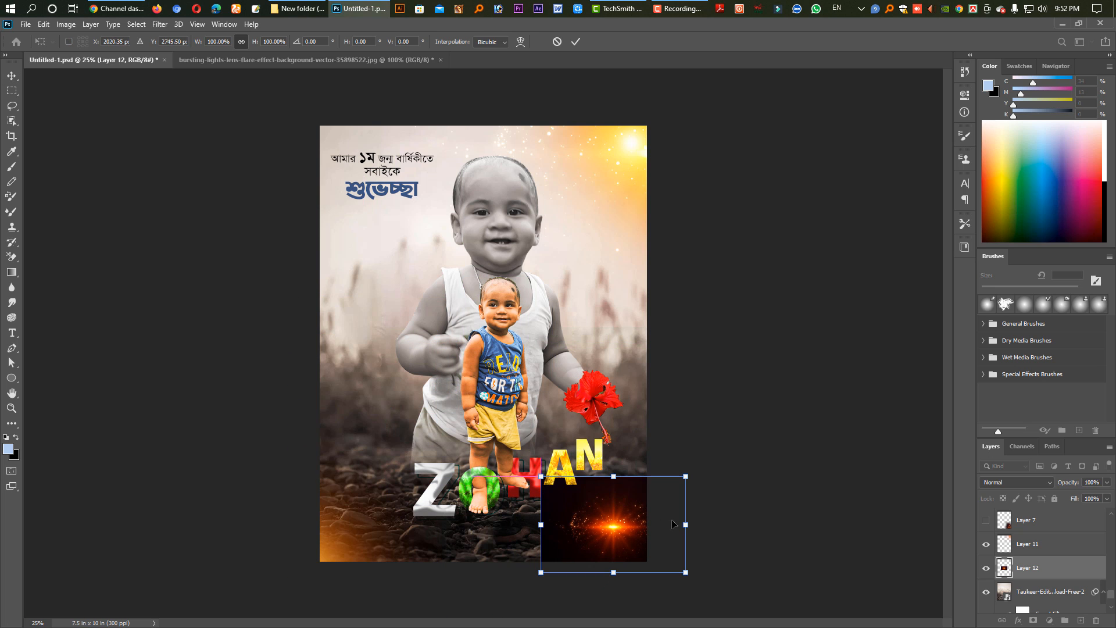
{"action": "left_click_drag", "start_coordinate": [686, 526], "coordinate": [815, 488]}
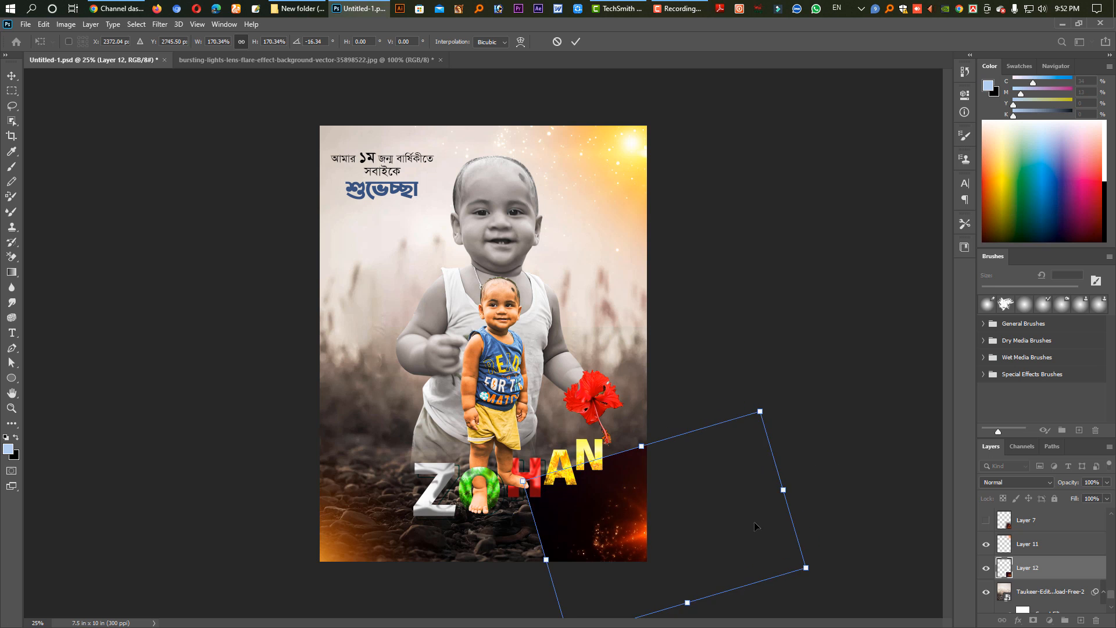
{"action": "left_click_drag", "start_coordinate": [720, 537], "coordinate": [665, 526]}
{"action": "left_click_drag", "start_coordinate": [767, 480], "coordinate": [763, 522]}
{"action": "key", "text": "Return"}
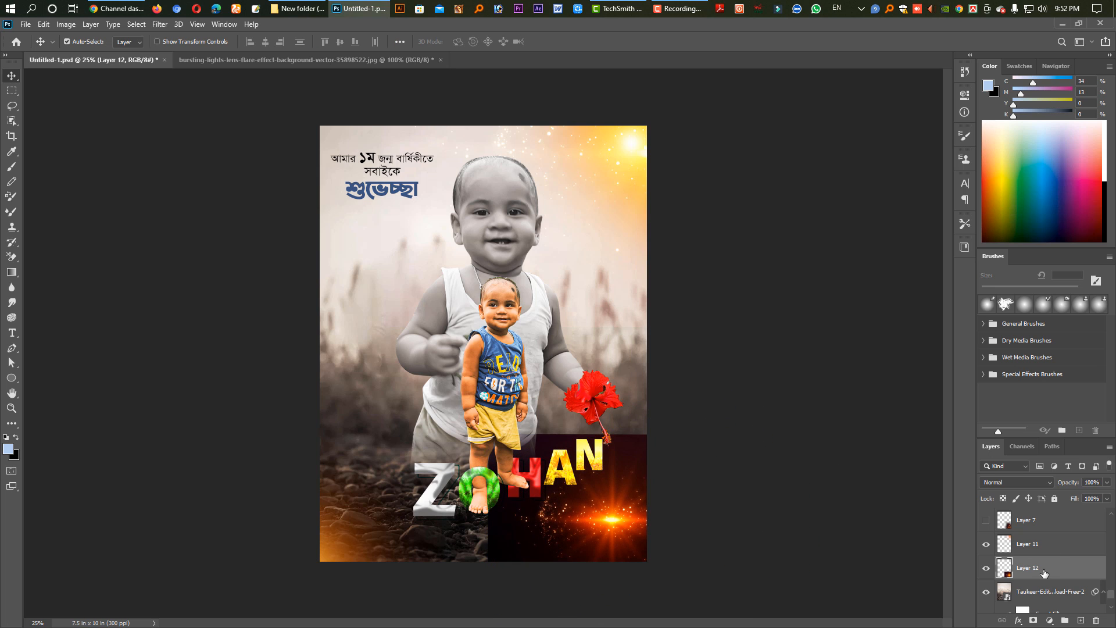
{"action": "left_click", "coordinate": [1023, 484]}
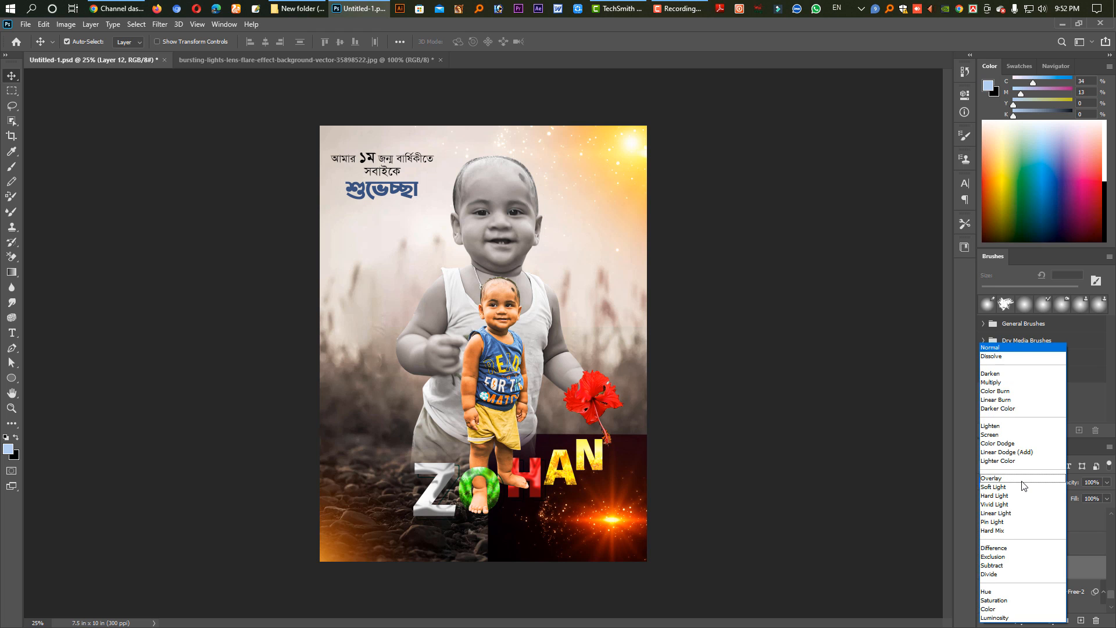
{"action": "left_click", "coordinate": [1021, 435]}
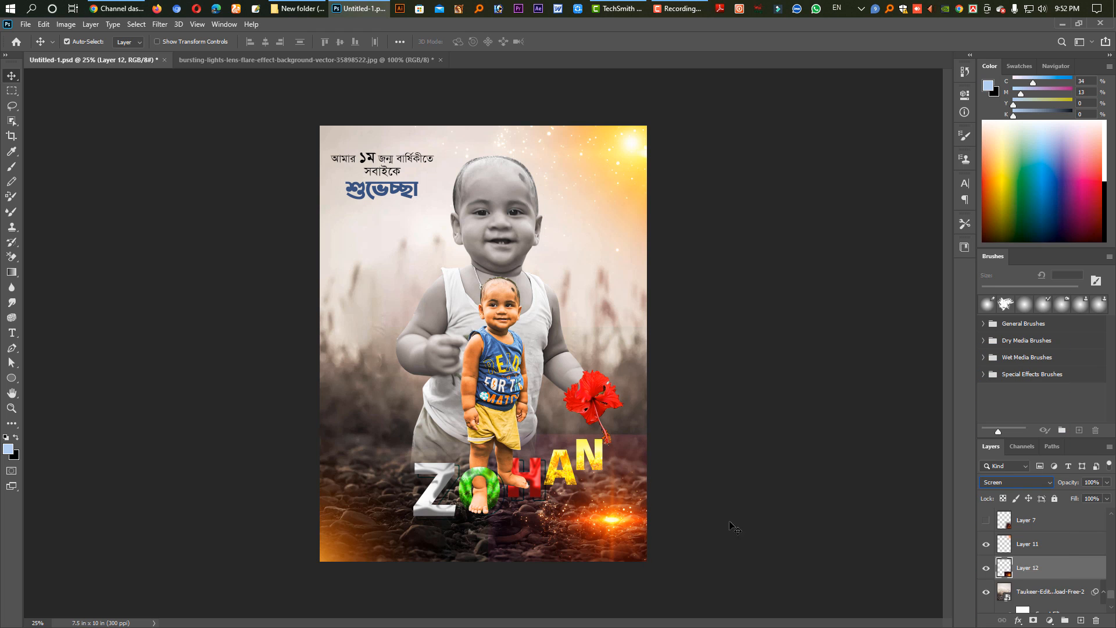
Enlarge and rotate the lens flare so its sparks rise along the poster's right edge beside the red flower.
{"action": "left_click", "coordinate": [631, 531]}
{"action": "key", "text": "ctrl+t"}
{"action": "left_click", "coordinate": [1031, 551]}
{"action": "key", "text": "ctrl+t"}
{"action": "left_click_drag", "start_coordinate": [771, 538], "coordinate": [826, 501]}
{"action": "left_click_drag", "start_coordinate": [642, 594], "coordinate": [706, 622]}
{"action": "left_click_drag", "start_coordinate": [705, 578], "coordinate": [789, 445]}
{"action": "key", "text": "Return"}
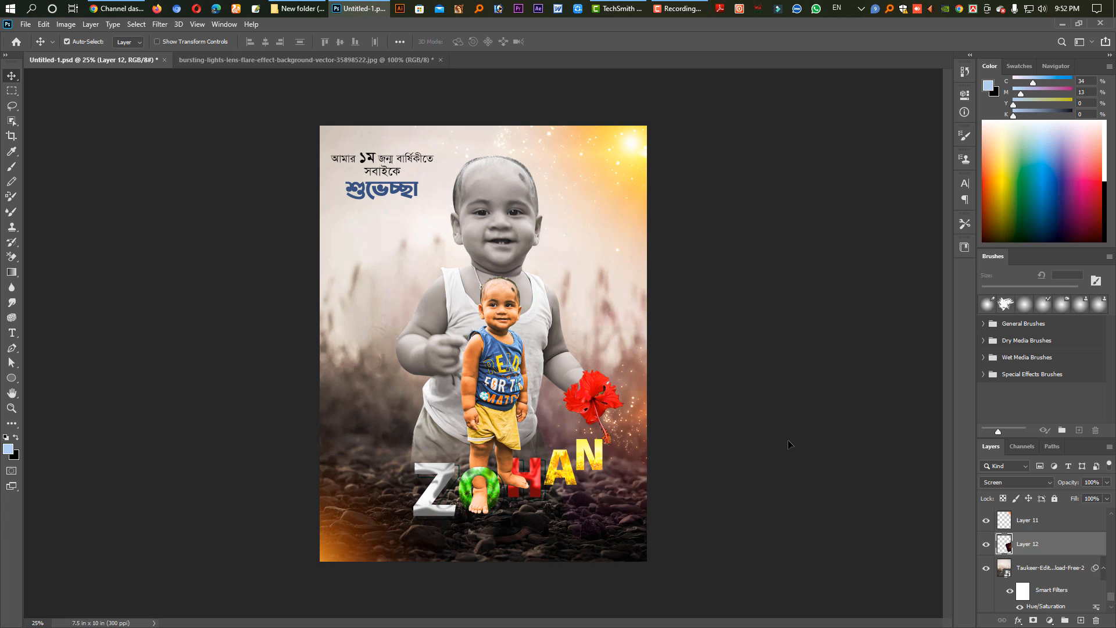
Erase the flare's leftover tint over the rocks around the letters with a soft 1100 px Eraser.
{"action": "key", "text": "e"}
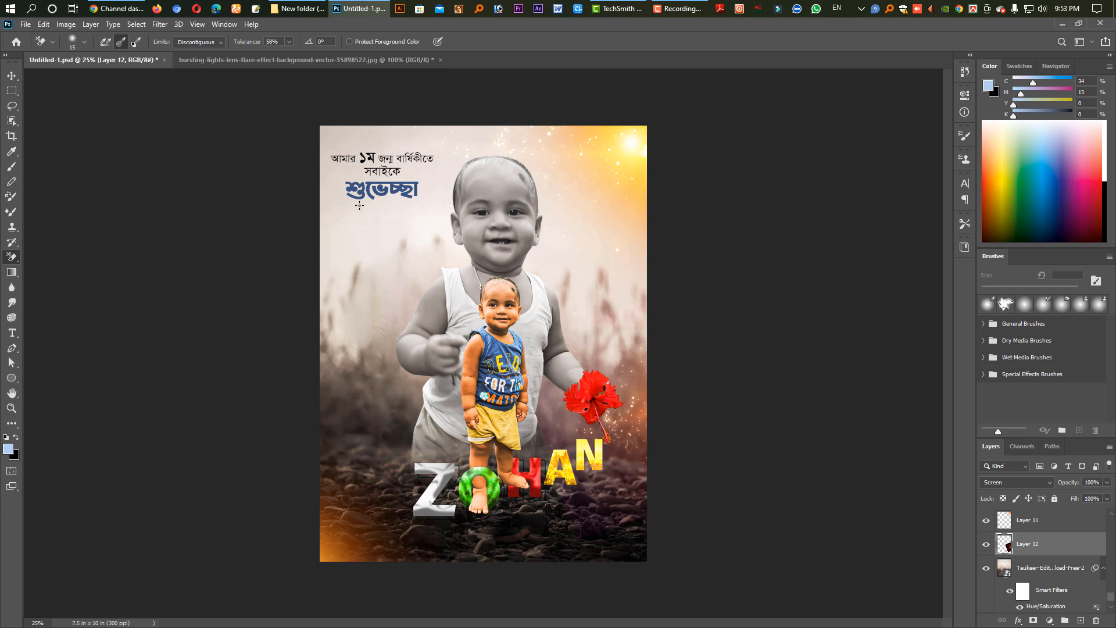
{"action": "right_click", "coordinate": [12, 257]}
{"action": "left_click", "coordinate": [42, 256]}
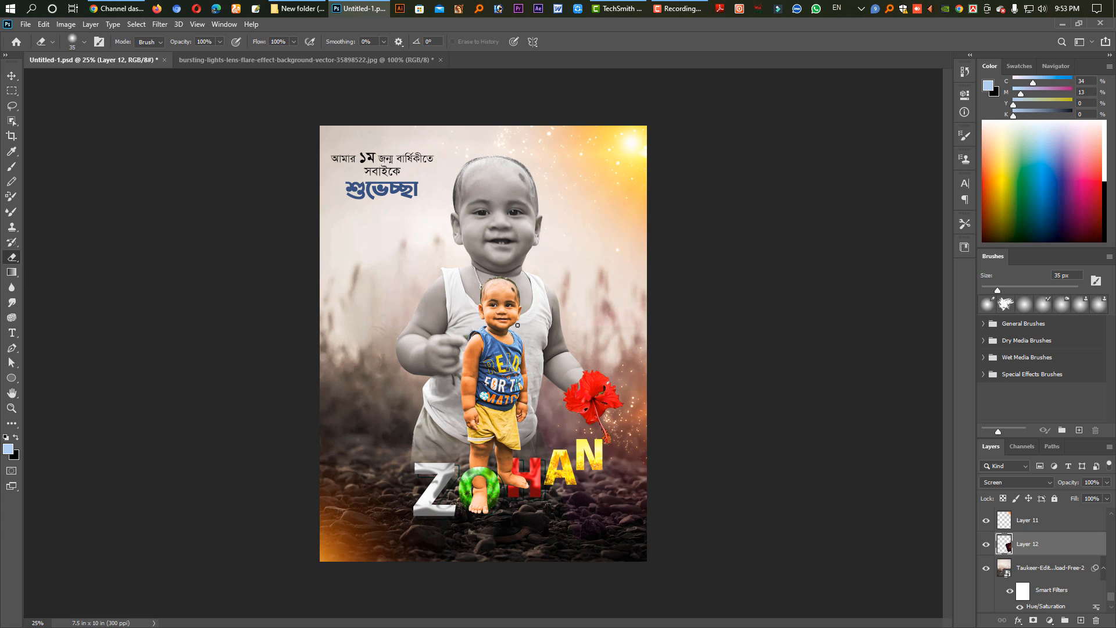
{"action": "key", "text": "bracketright"}
{"action": "key", "text": "bracketright"}
{"action": "key", "text": "bracketright"}
{"action": "key", "text": "bracketright"}
{"action": "key", "text": "bracketright"}
{"action": "key", "text": "bracketright"}
{"action": "key", "text": "bracketright"}
{"action": "key", "text": "bracketright"}
{"action": "key", "text": "bracketright"}
{"action": "key", "text": "bracketright"}
{"action": "key", "text": "bracketright"}
{"action": "key", "text": "bracketright"}
{"action": "key", "text": "bracketright"}
{"action": "key", "text": "bracketright"}
{"action": "key", "text": "bracketright"}
{"action": "key", "text": "bracketright"}
{"action": "key", "text": "bracketright"}
{"action": "key", "text": "bracketright"}
{"action": "key", "text": "bracketright"}
{"action": "key", "text": "bracketright"}
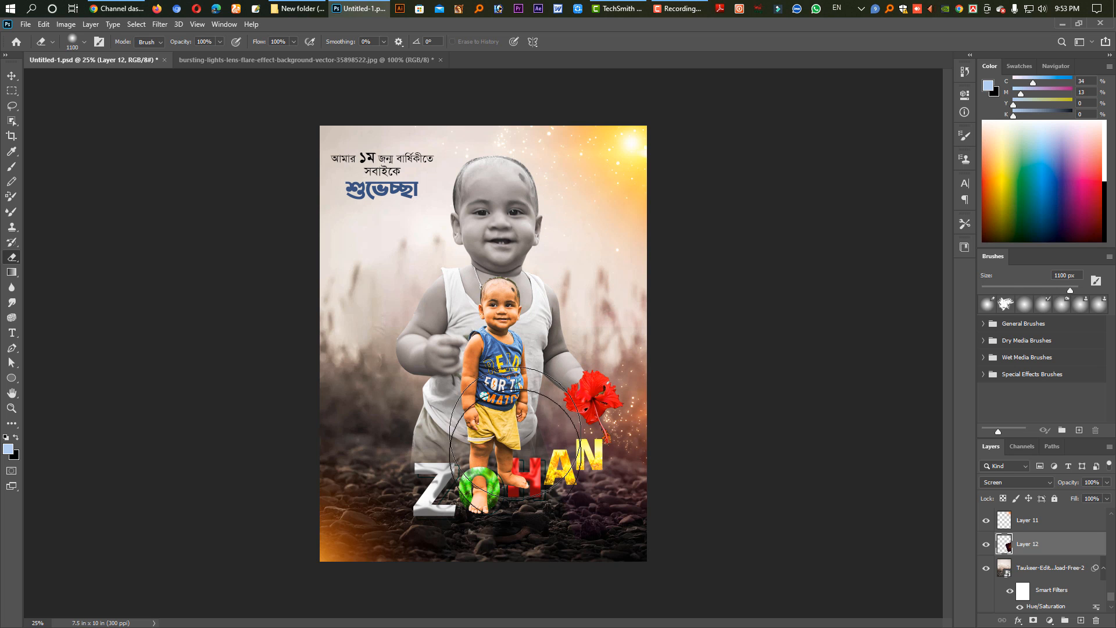
{"action": "key", "text": "v"}
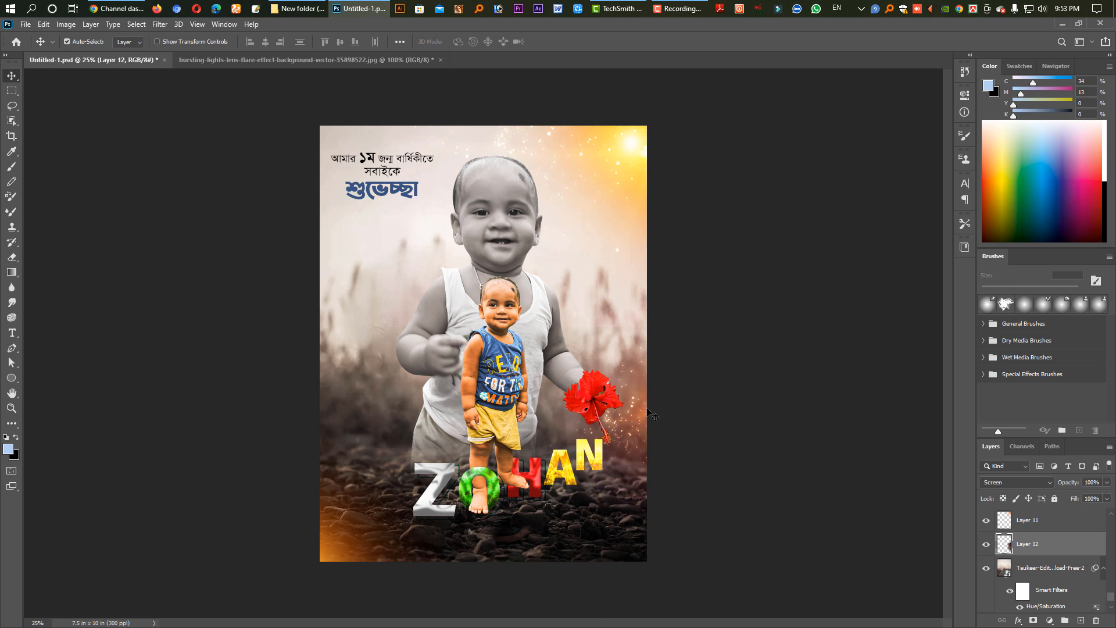
Duplicate the lens flare layer and place the copy so its sparks fall along the poster's left edge.
{"action": "left_click_drag", "start_coordinate": [649, 409], "coordinate": [237, 373]}
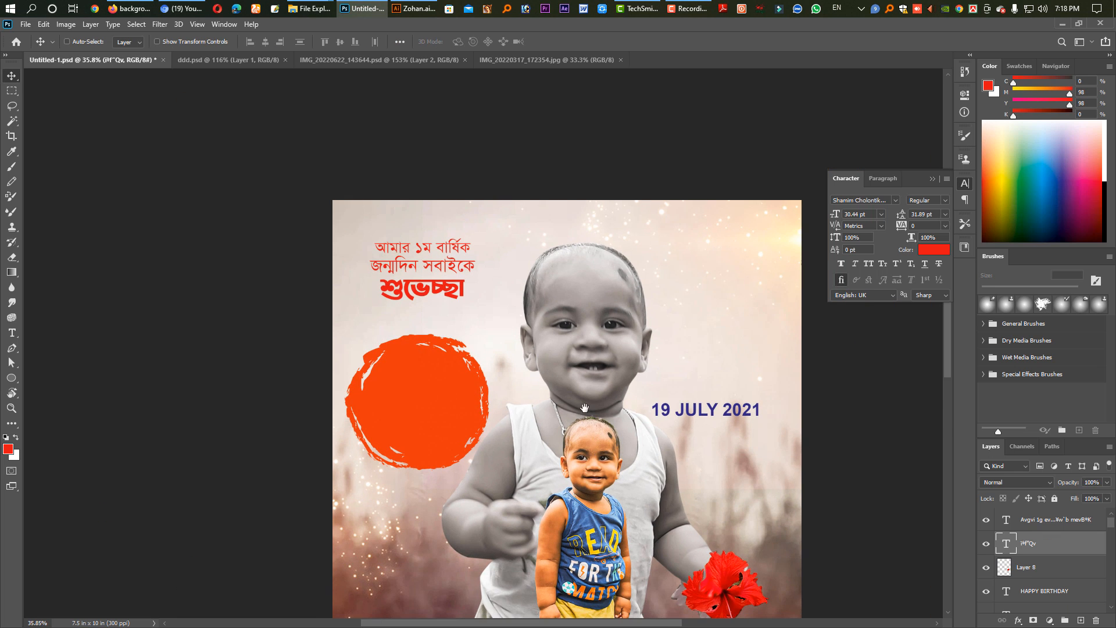
{"action": "scroll", "coordinate": [586, 440], "scroll_direction": "down", "scroll_amount": 4}
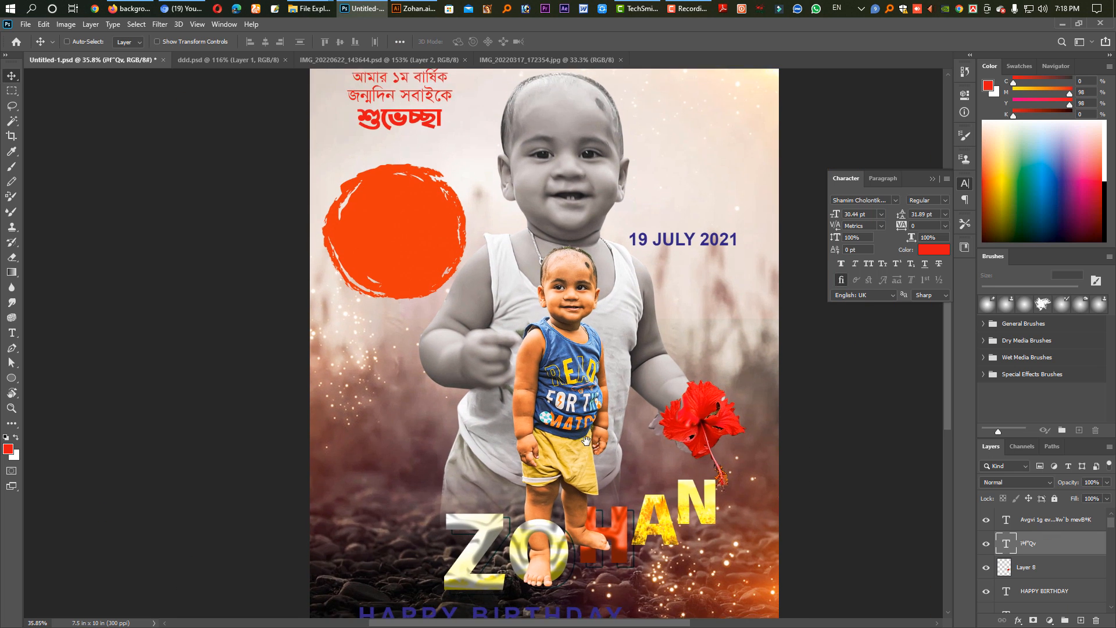
{"action": "scroll", "coordinate": [586, 440], "scroll_direction": "down", "scroll_amount": 3}
{"action": "scroll", "coordinate": [534, 276], "scroll_direction": "down", "scroll_amount": 3}
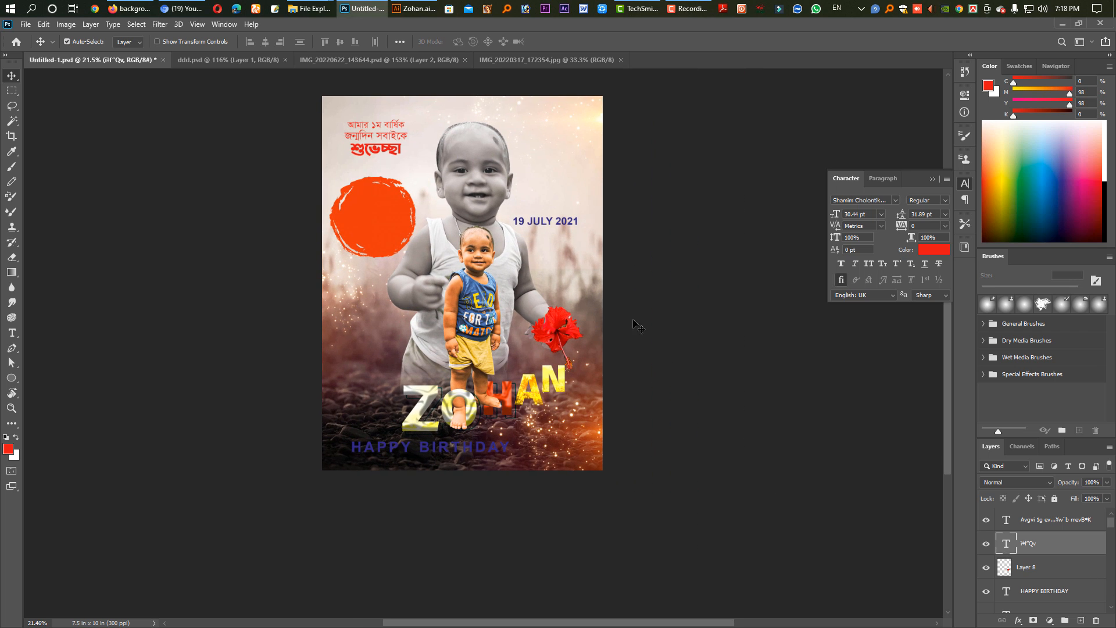
Select the large grey child's layer and open its smart object contents for editing.
{"action": "left_click", "coordinate": [514, 253]}
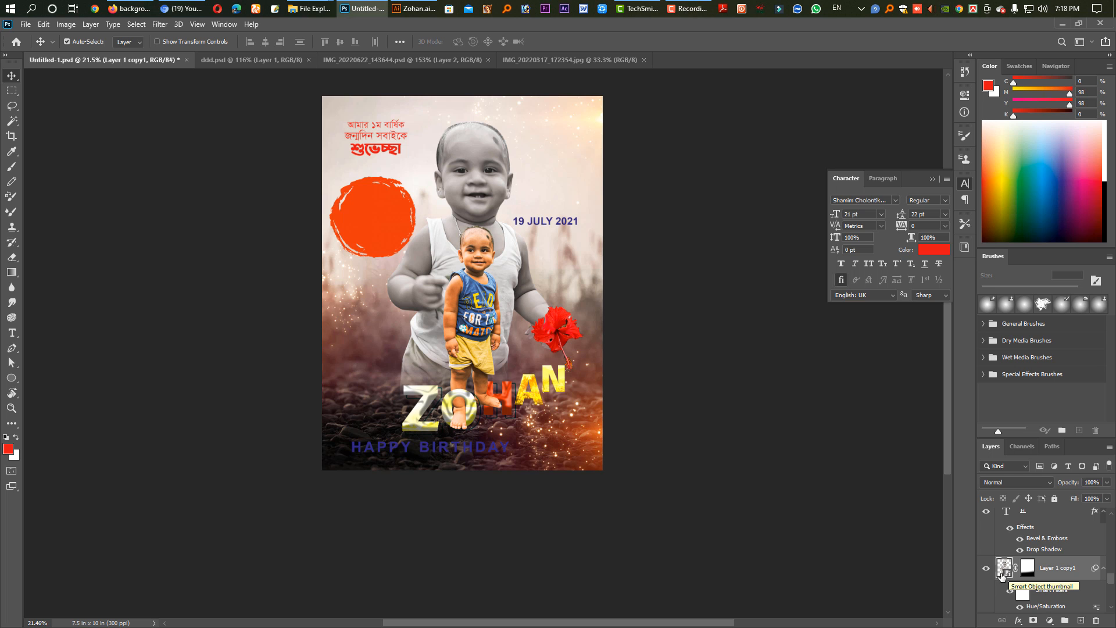
{"action": "left_click_drag", "start_coordinate": [547, 331], "coordinate": [645, 326]}
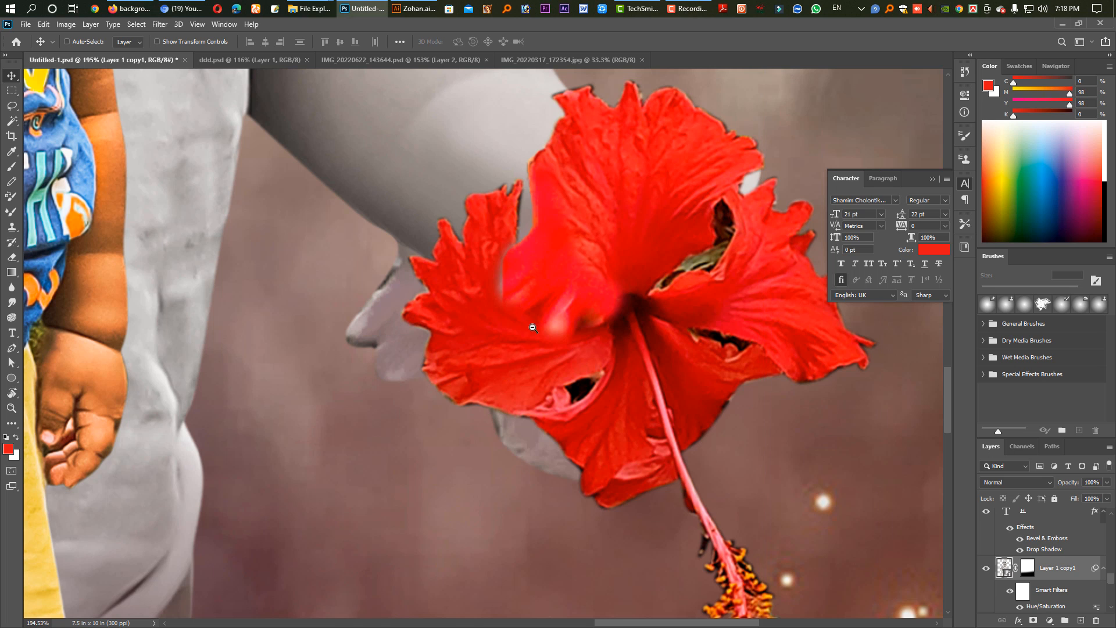
{"action": "scroll", "coordinate": [530, 326], "scroll_direction": "down", "scroll_amount": 3}
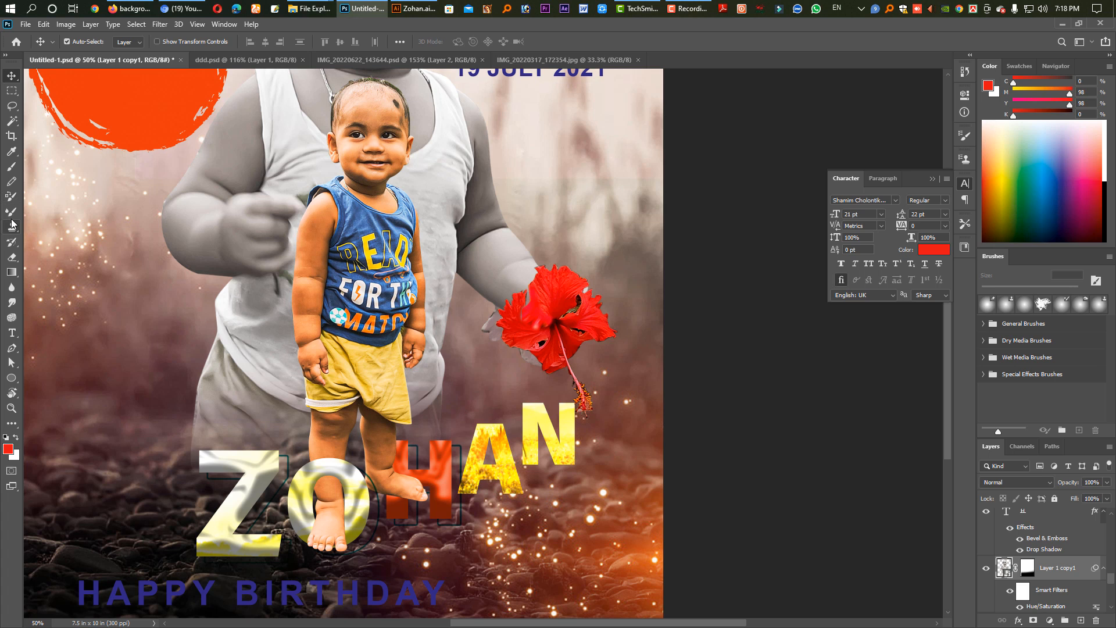
{"action": "left_click", "coordinate": [12, 257]}
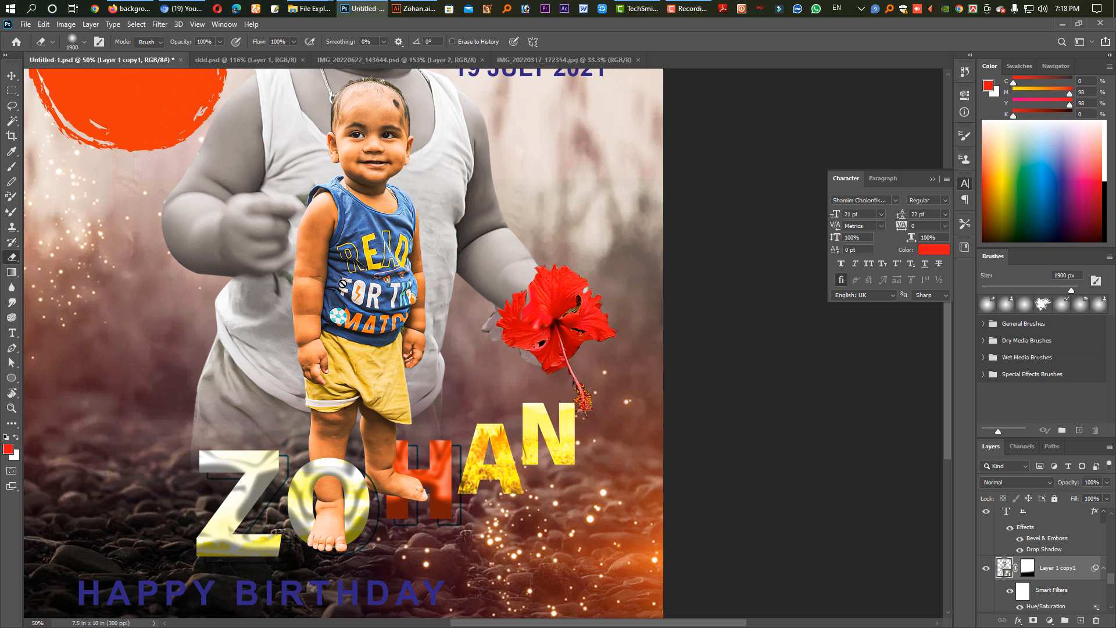
{"action": "left_click", "coordinate": [12, 75]}
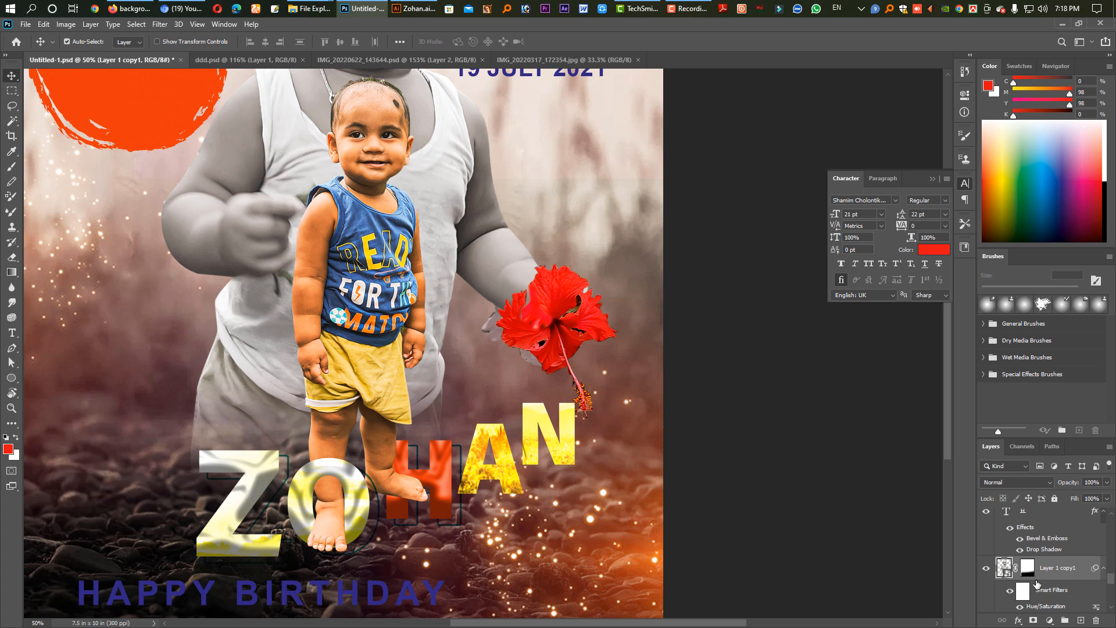
{"action": "double_click", "coordinate": [1005, 574]}
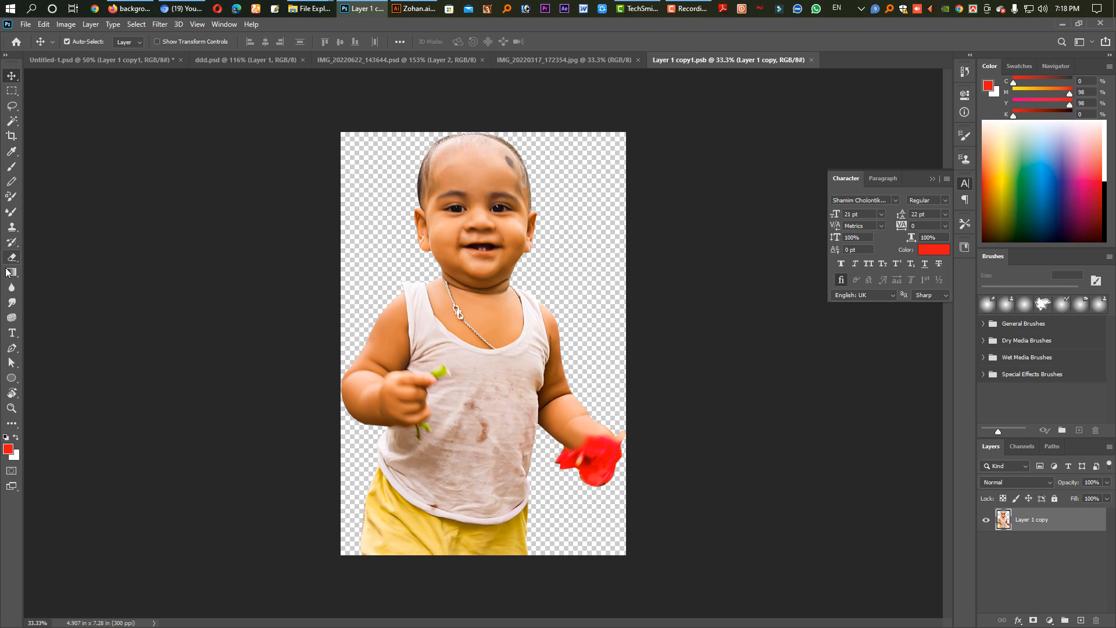
Trace a closed Pen path around the part of the red flower hanging below the child's hand.
{"action": "left_click", "coordinate": [12, 348]}
{"action": "left_click_drag", "start_coordinate": [563, 443], "coordinate": [619, 484]}
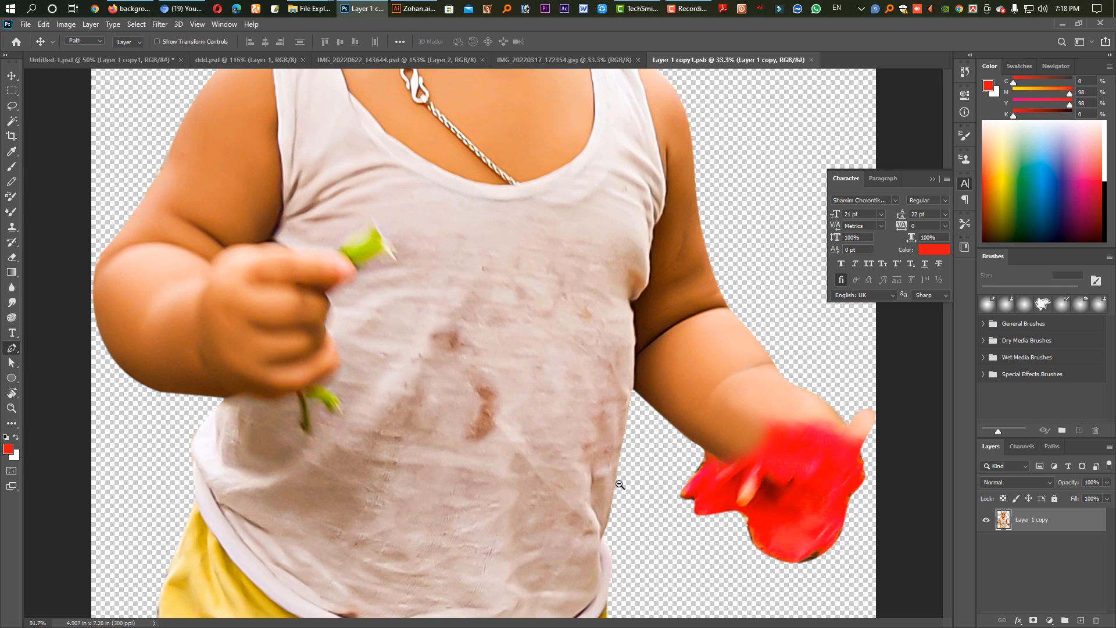
{"action": "left_click", "coordinate": [702, 449]}
{"action": "left_click", "coordinate": [737, 470]}
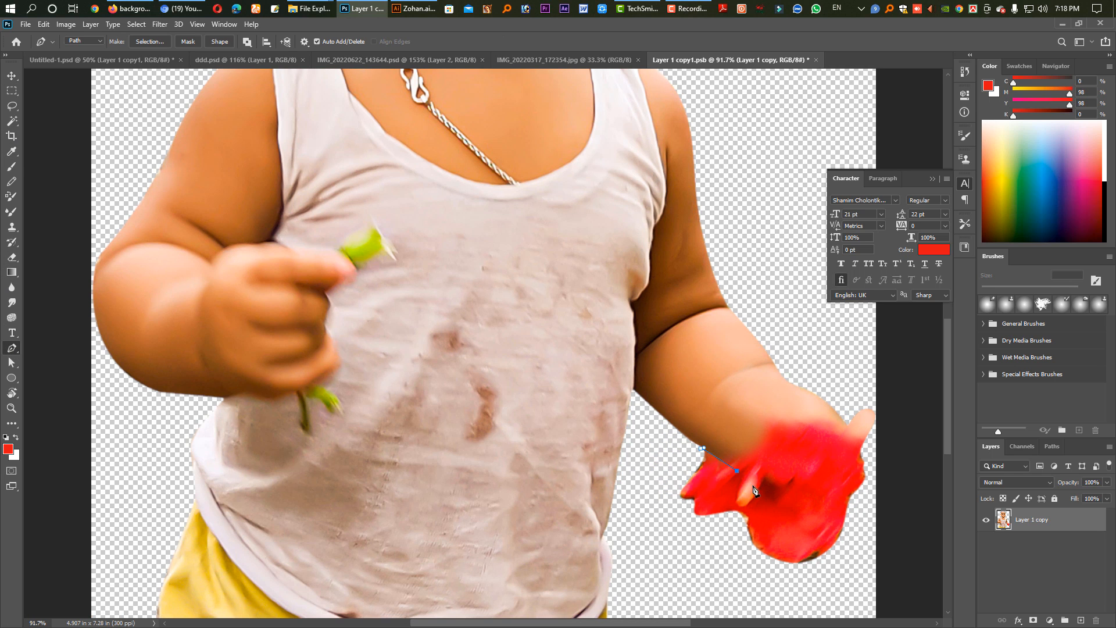
{"action": "left_click", "coordinate": [781, 500]}
{"action": "left_click_drag", "start_coordinate": [797, 503], "coordinate": [809, 504]}
{"action": "left_click", "coordinate": [845, 470]}
{"action": "left_click", "coordinate": [859, 451]}
{"action": "left_click_drag", "start_coordinate": [869, 443], "coordinate": [877, 443]}
{"action": "left_click_drag", "start_coordinate": [897, 454], "coordinate": [895, 474]}
{"action": "left_click_drag", "start_coordinate": [883, 515], "coordinate": [878, 540]}
{"action": "left_click_drag", "start_coordinate": [864, 565], "coordinate": [844, 570]}
{"action": "mouse_move", "coordinate": [814, 582]}
{"action": "left_mouse_down"}
{"action": "mouse_move", "coordinate": [758, 583]}
{"action": "mouse_move", "coordinate": [704, 553]}
{"action": "left_mouse_up"}
{"action": "left_click_drag", "start_coordinate": [668, 494], "coordinate": [665, 475]}
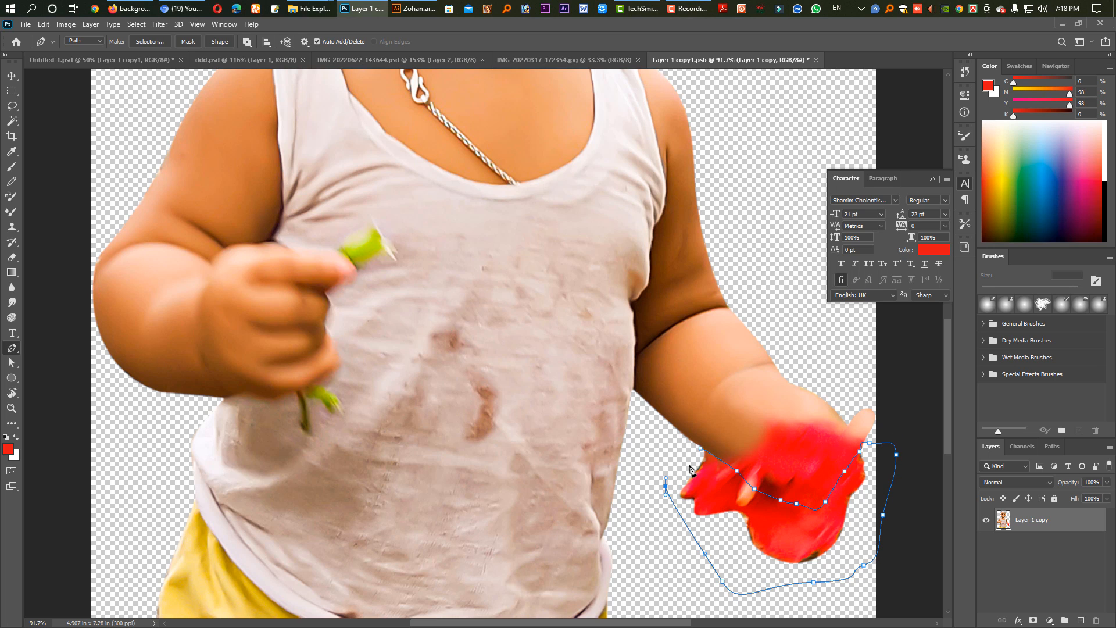
{"action": "left_click", "coordinate": [701, 449]}
Turn the path into a selection, delete the flower part inside it, deselect, then save and close the smart object.
{"action": "key", "text": "ctrl+Return"}
{"action": "key", "text": "Delete"}
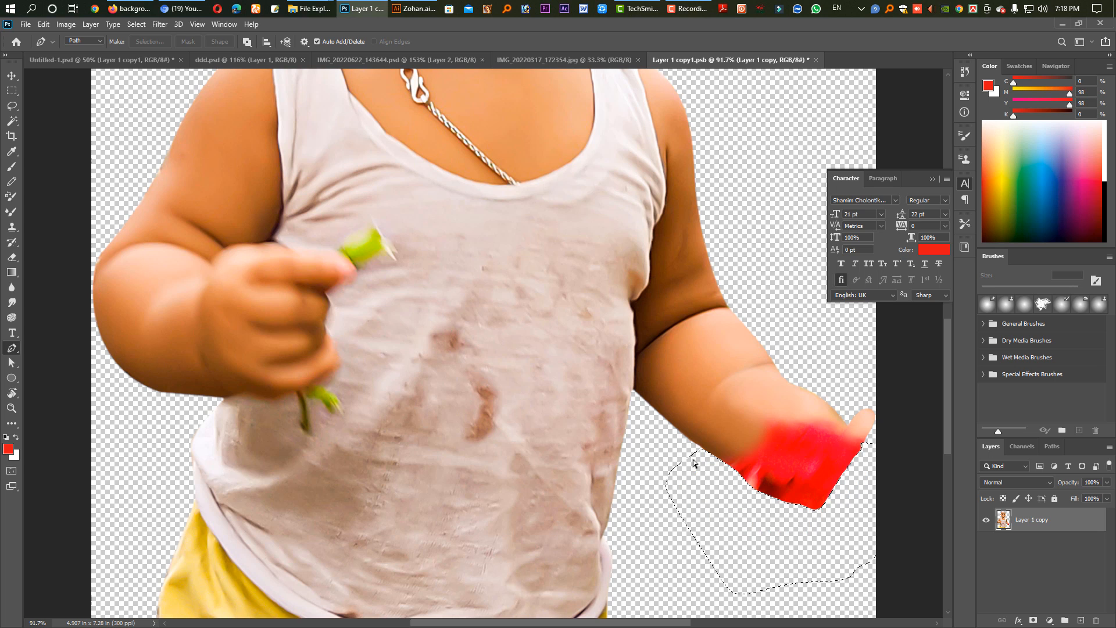
{"action": "key", "text": "ctrl+d"}
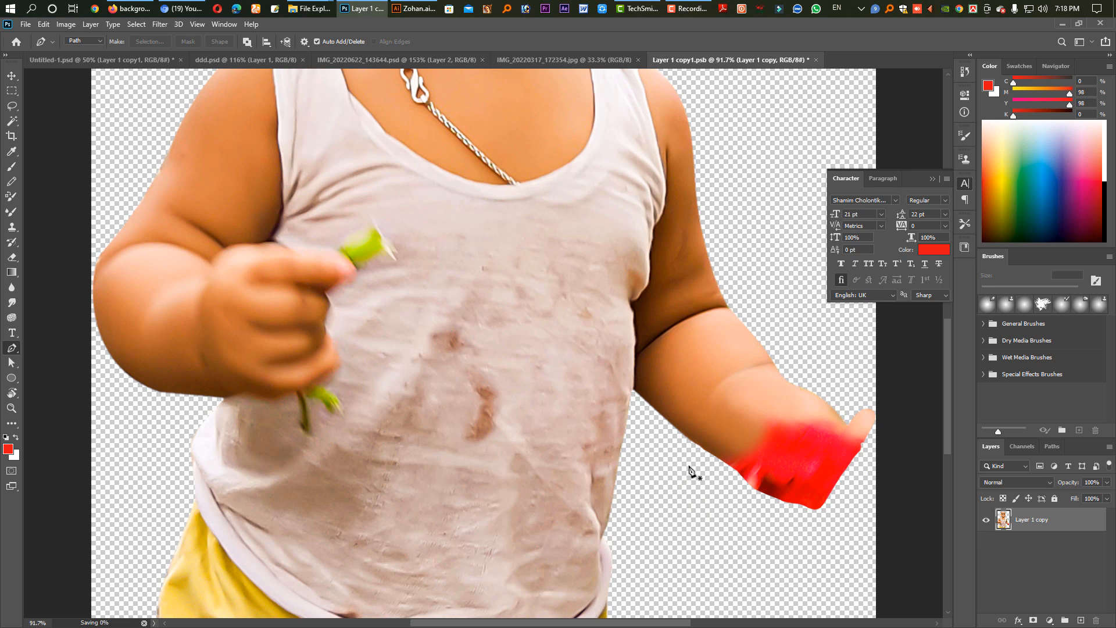
{"action": "key", "text": "ctrl+s"}
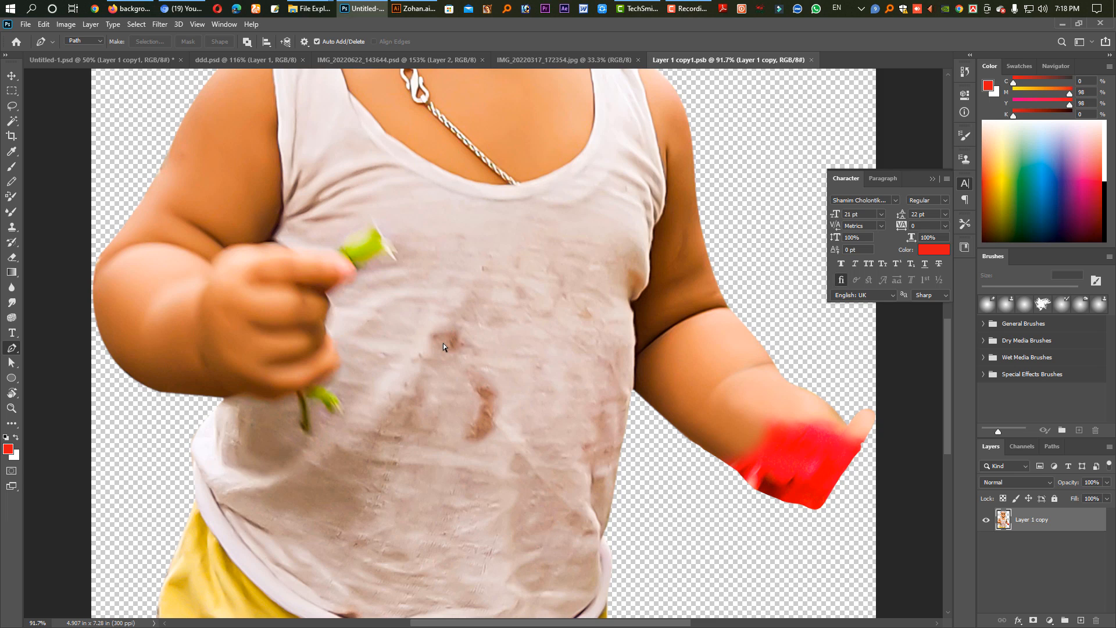
{"action": "key", "text": "ctrl+w"}
Move the HAPPY BIRTHDAY text rightward to centre it beneath the name letters and set its colour to ffffff.
{"action": "key", "text": "v"}
{"action": "scroll", "coordinate": [501, 343], "scroll_direction": "down", "scroll_amount": 4}
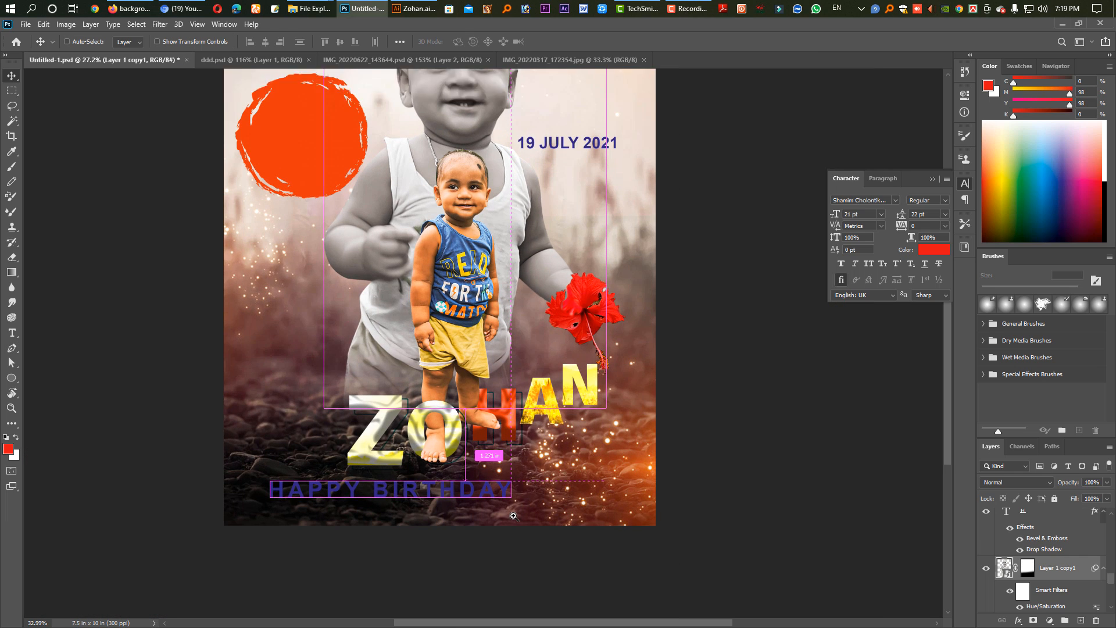
{"action": "scroll", "coordinate": [476, 493], "scroll_direction": "up", "scroll_amount": 1}
{"action": "left_click_drag", "start_coordinate": [476, 493], "coordinate": [538, 493]}
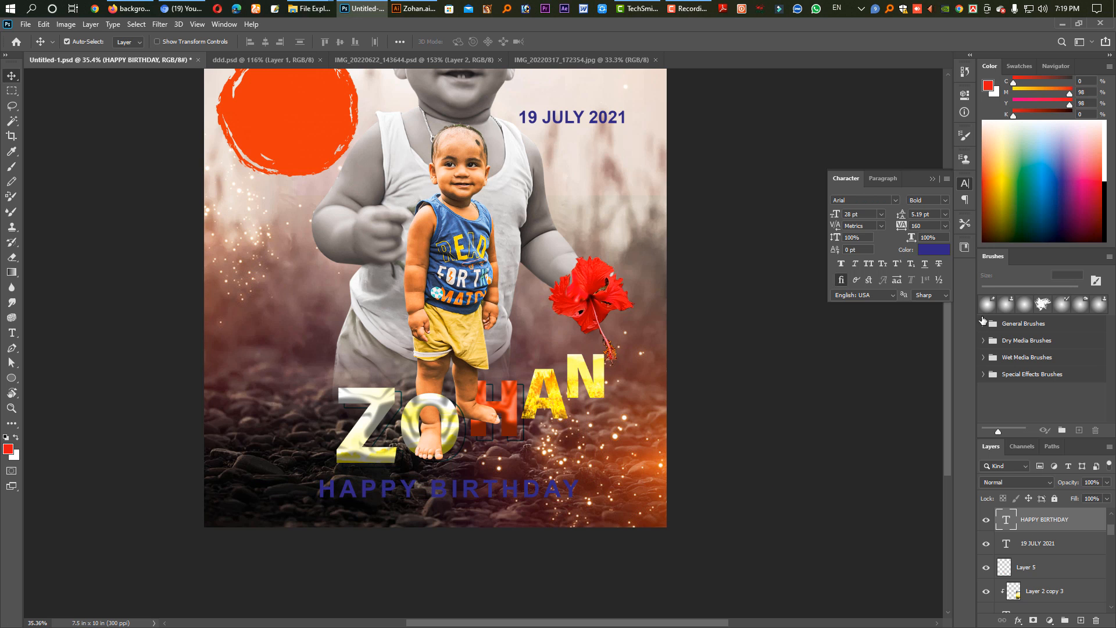
{"action": "left_click", "coordinate": [937, 250]}
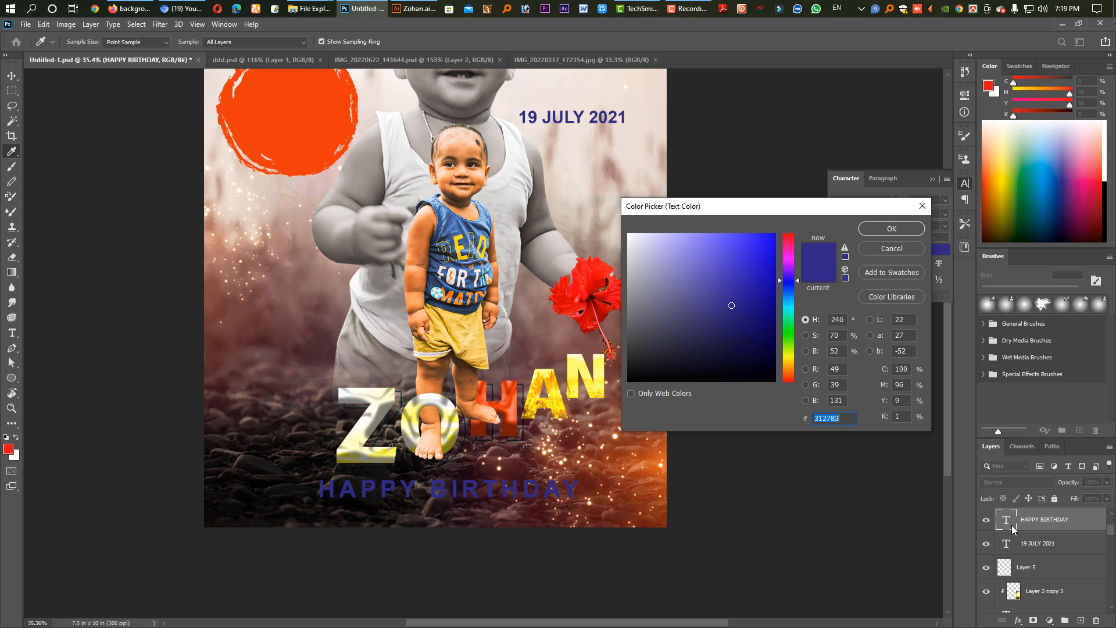
{"action": "type", "text": "ffffff"}
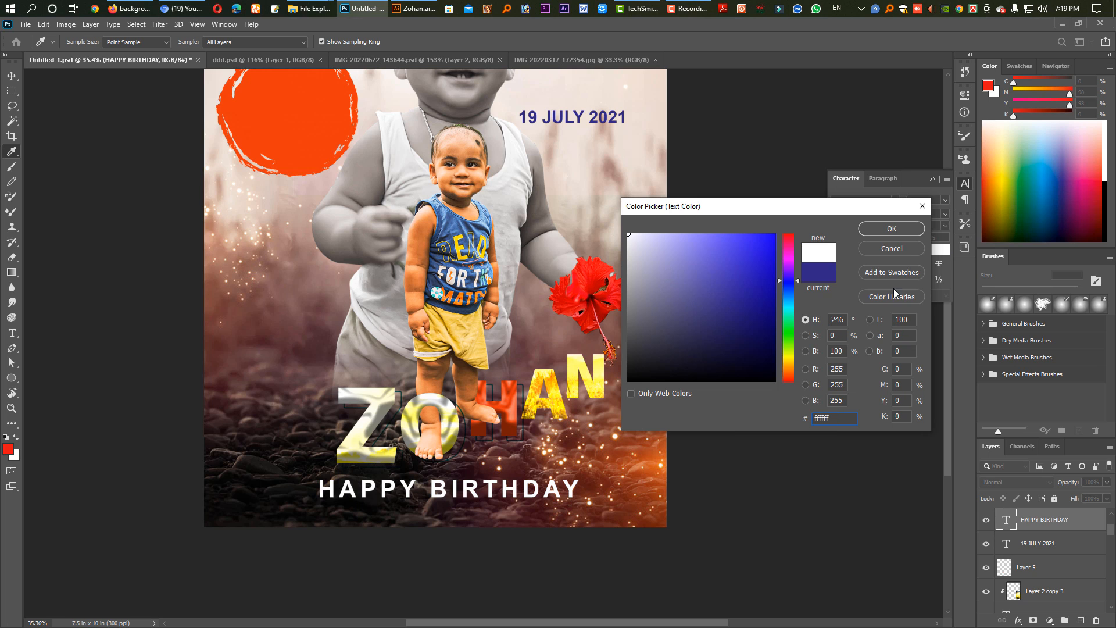
{"action": "left_click", "coordinate": [891, 229]}
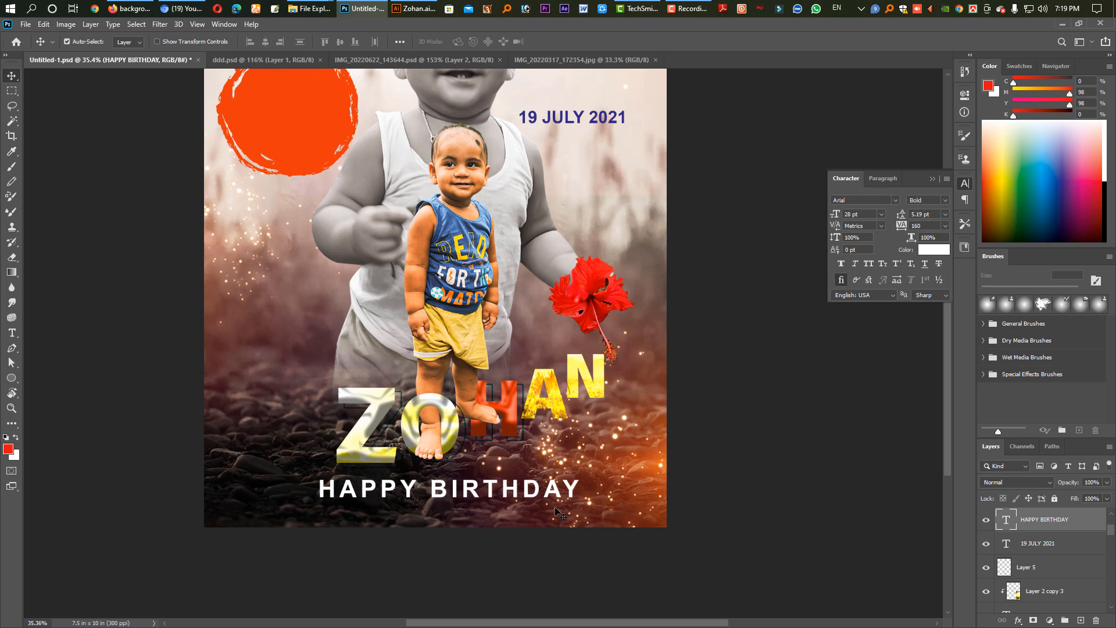
Add a drop shadow without bevel to the HAPPY BIRTHDAY layer and choose the straight diagonal contour for it.
{"action": "right_click", "coordinate": [1045, 525]}
{"action": "left_click", "coordinate": [948, 115]}
{"action": "left_click", "coordinate": [670, 235]}
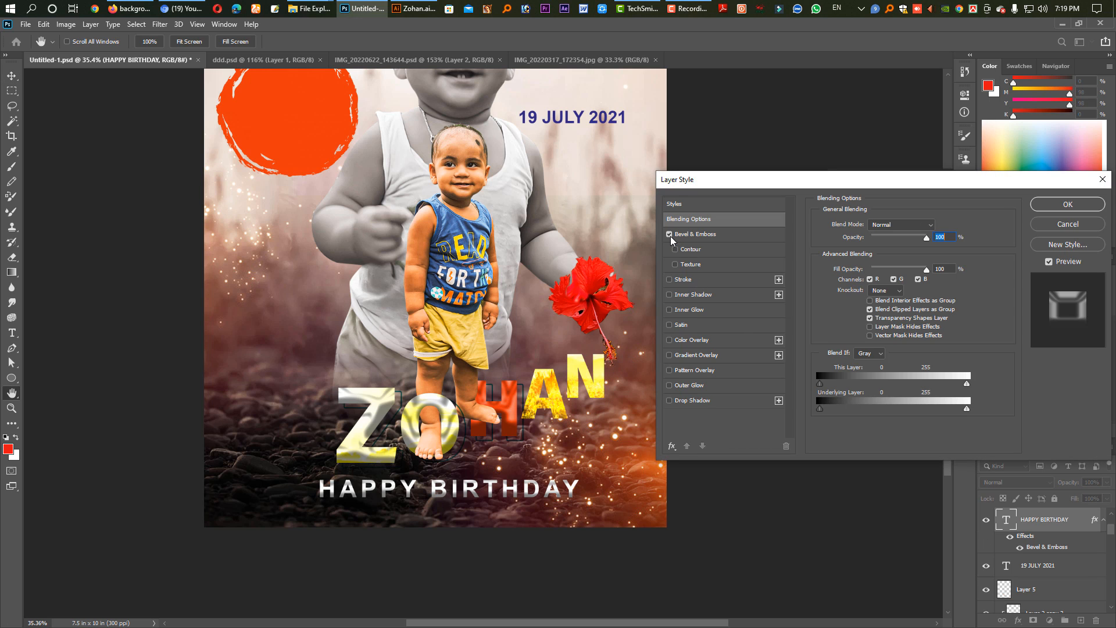
{"action": "left_click", "coordinate": [671, 235]}
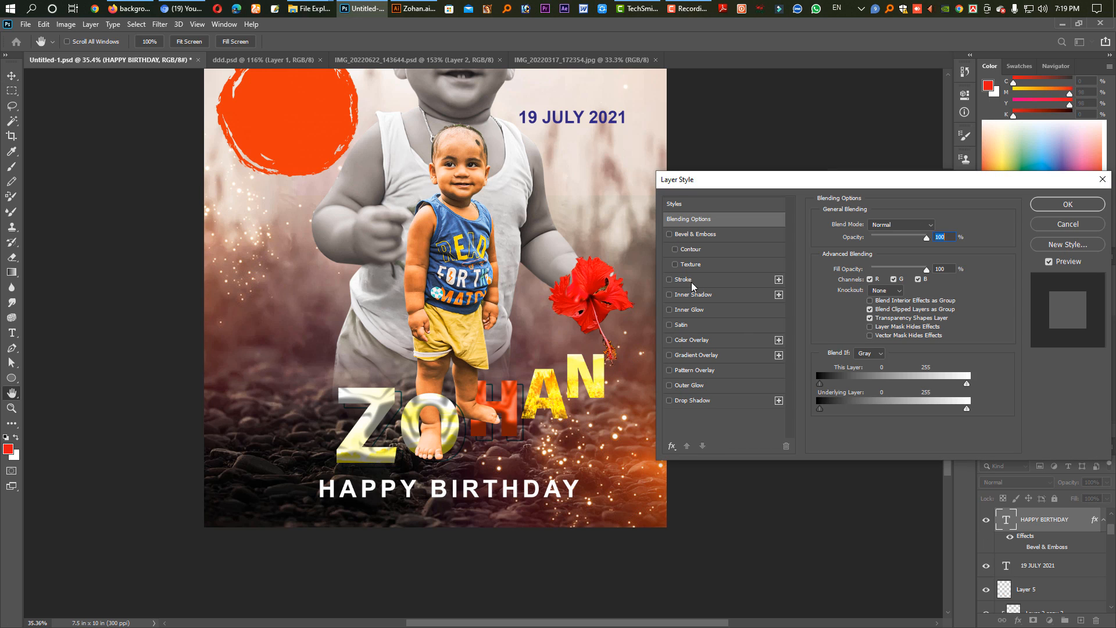
{"action": "left_click", "coordinate": [670, 401]}
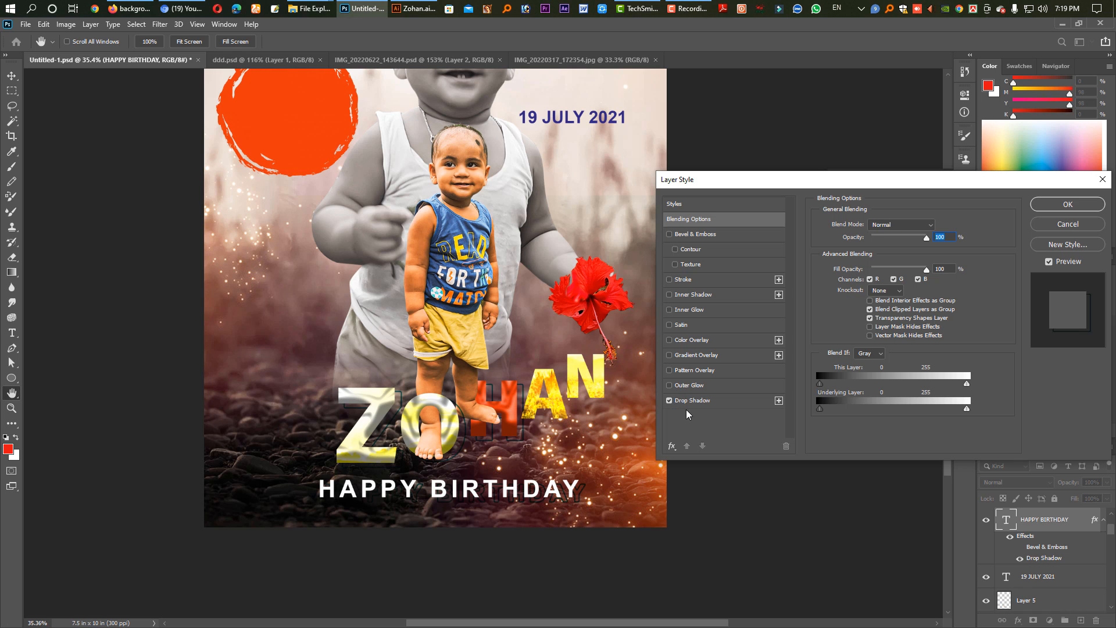
{"action": "left_click", "coordinate": [691, 401]}
{"action": "left_click", "coordinate": [868, 339]}
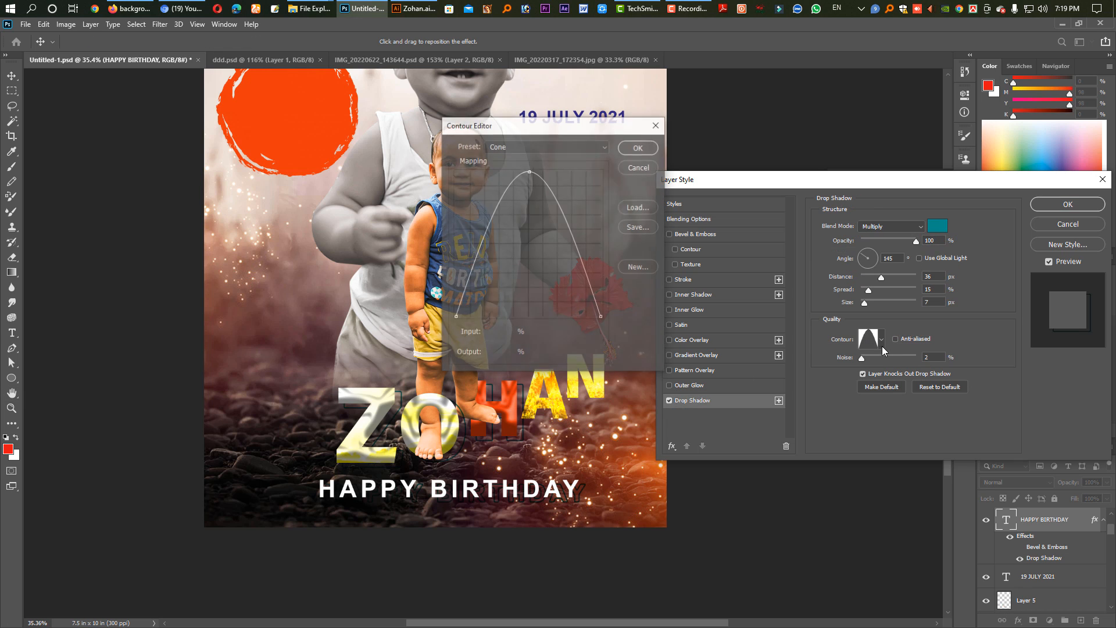
{"action": "key", "text": "Escape"}
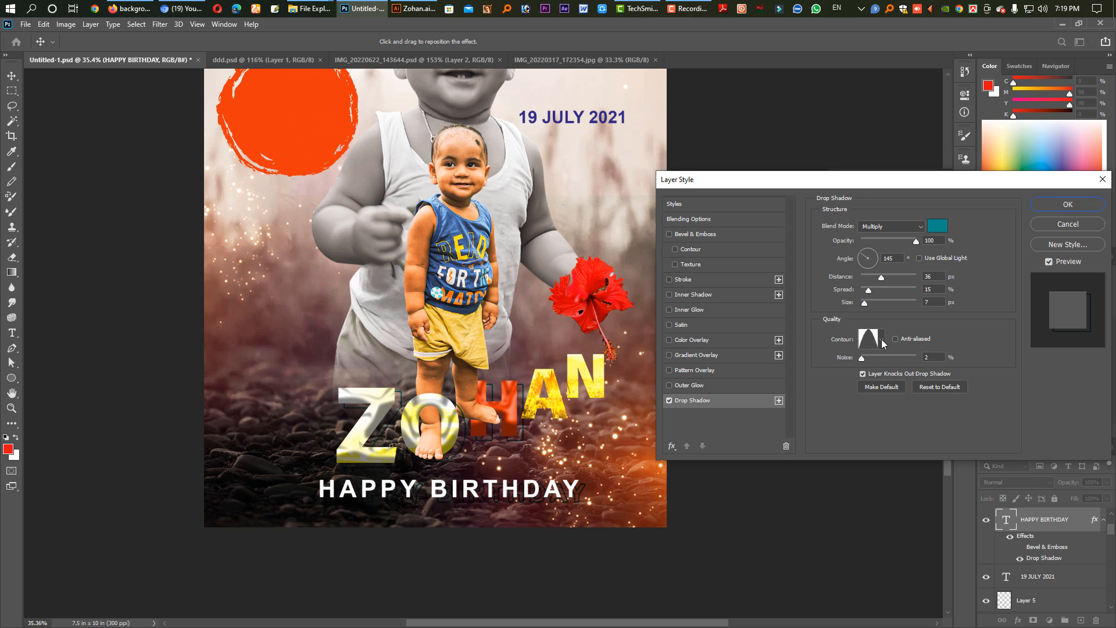
{"action": "left_click", "coordinate": [880, 340]}
{"action": "left_click", "coordinate": [812, 367]}
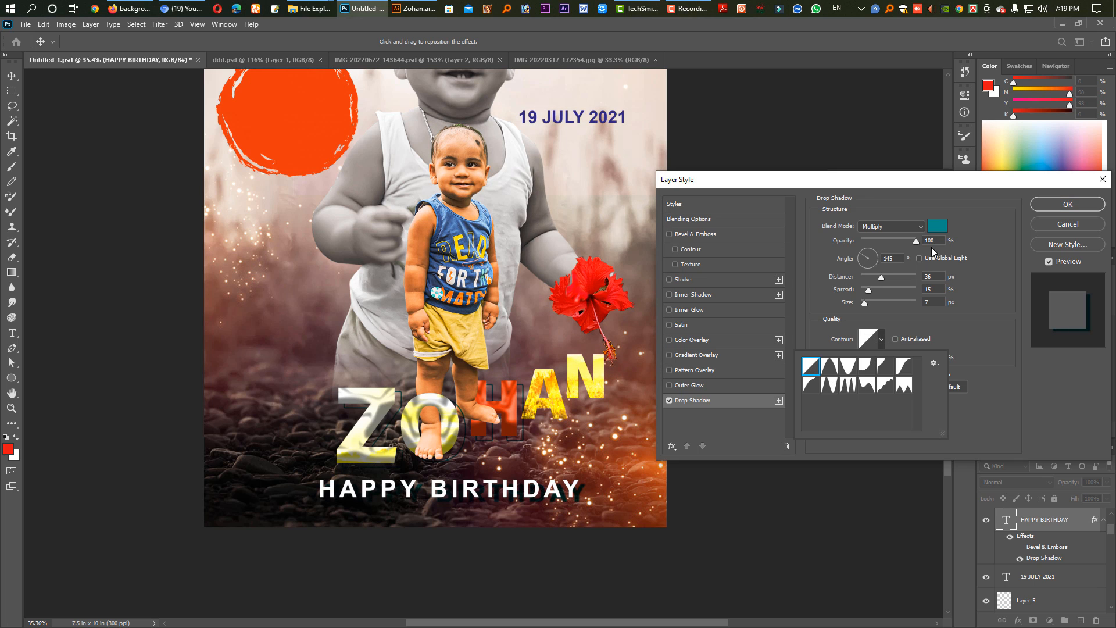
Set the HAPPY BIRTHDAY drop shadow's colour to 000000 and its size to about 87 px, and apply the style.
{"action": "left_click", "coordinate": [937, 226]}
{"action": "type", "text": "000000"}
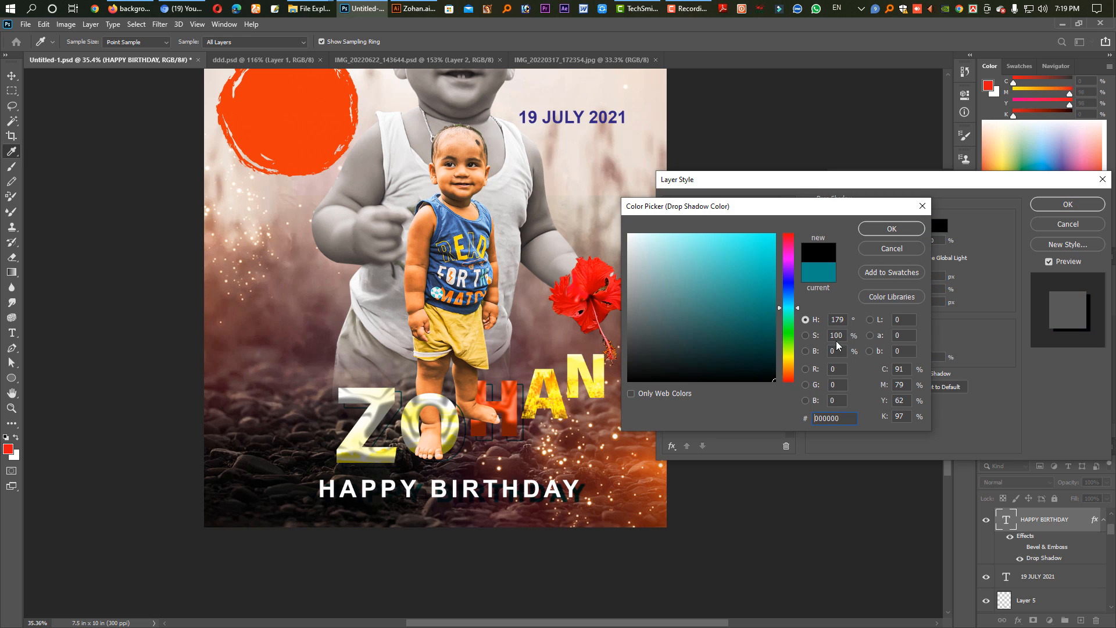
{"action": "key", "text": "Return"}
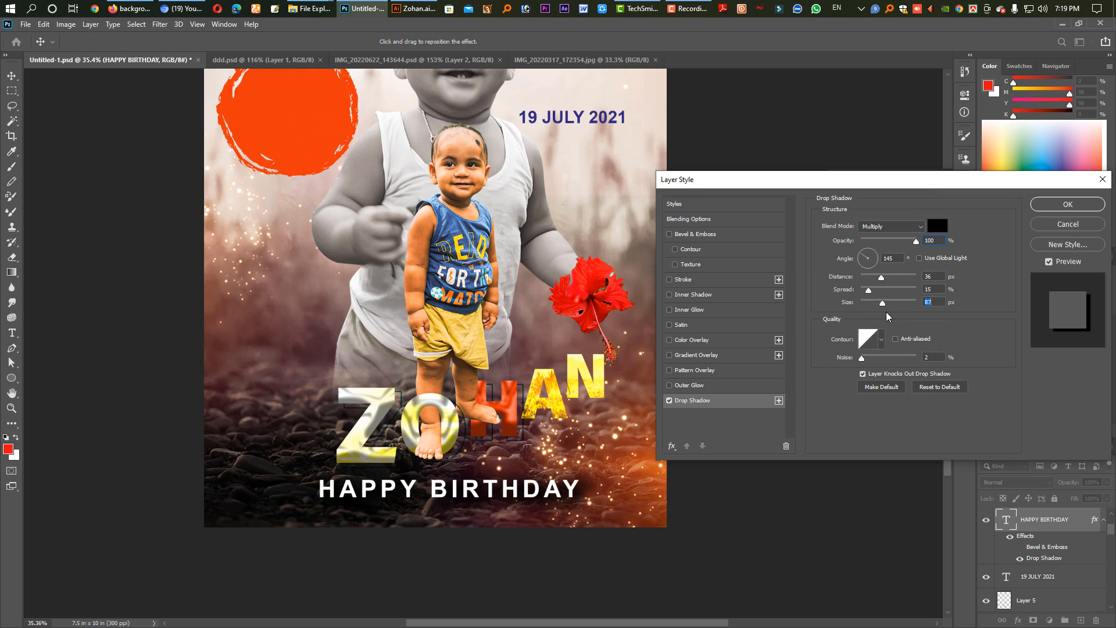
{"action": "left_click_drag", "start_coordinate": [886, 313], "coordinate": [889, 313]}
{"action": "left_click", "coordinate": [1052, 206]}
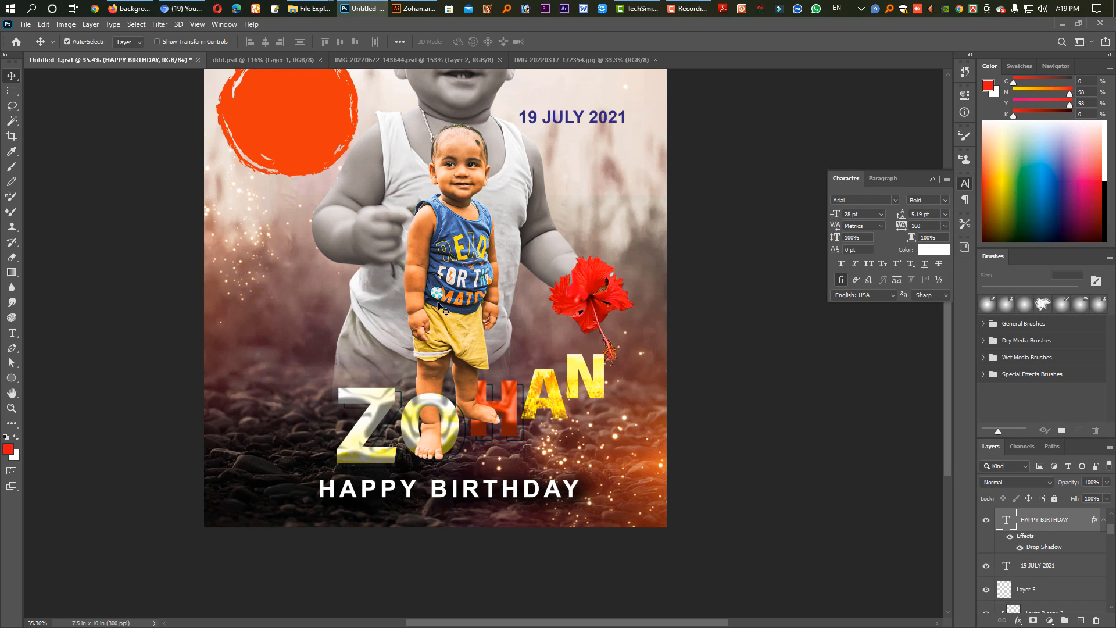
Delete the orange brushed circle below the Bengali greeting.
{"action": "left_click_drag", "start_coordinate": [409, 255], "coordinate": [433, 410]}
{"action": "left_click", "coordinate": [332, 274]}
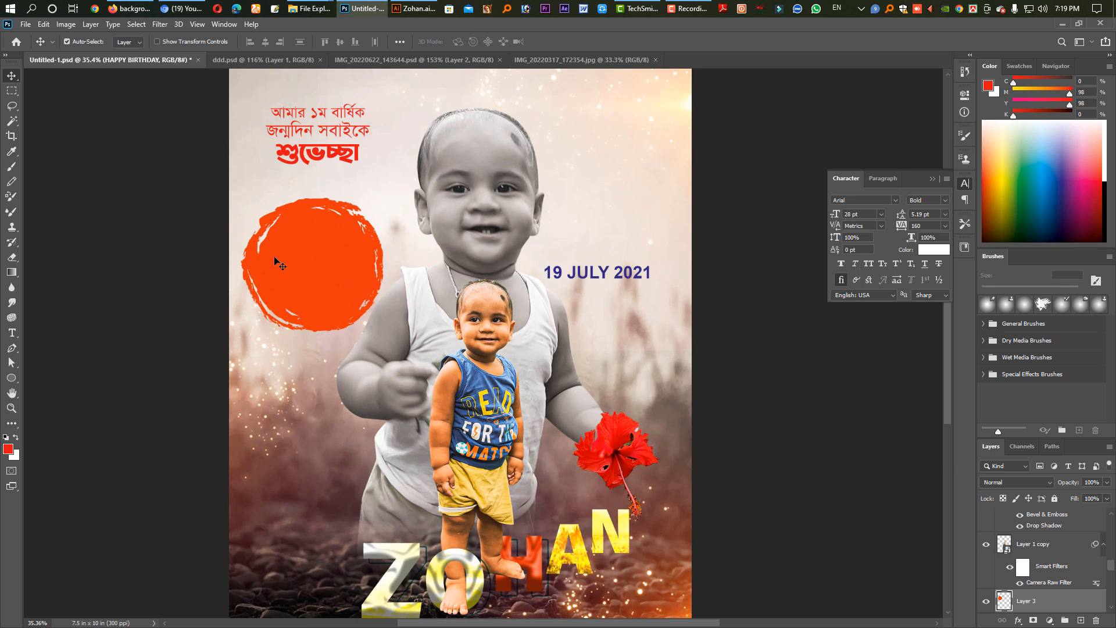
{"action": "key", "text": "Delete"}
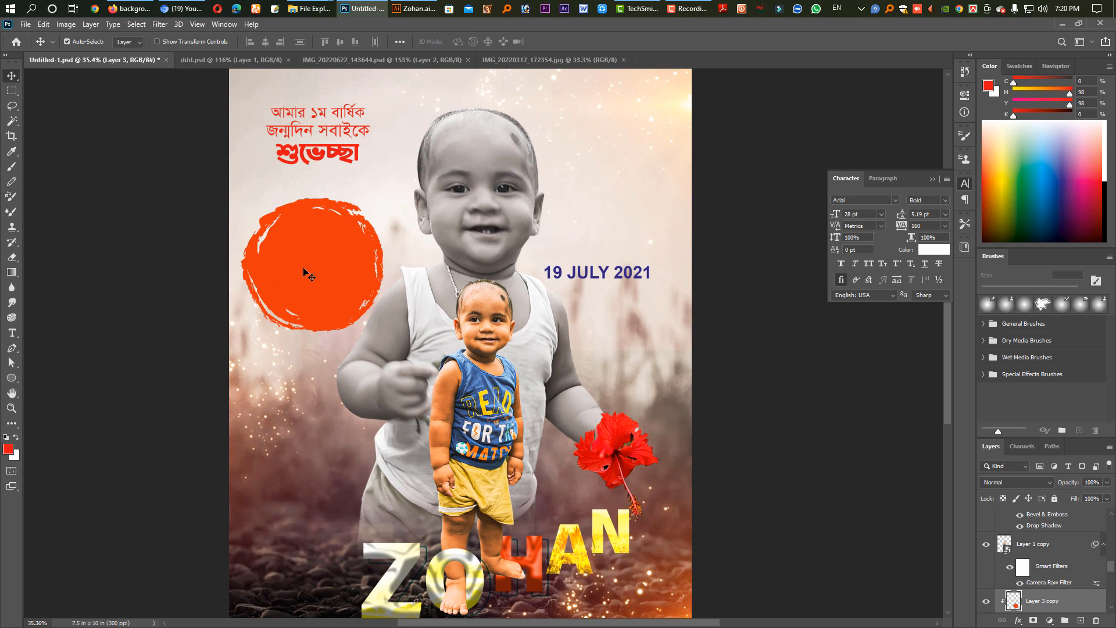
Bring the red brush stroke from ddd.psd into the poster, enlarge it to about 226% and place it below the Bengali greeting.
{"action": "left_click", "coordinate": [259, 60]}
{"action": "mouse_move", "coordinate": [594, 358]}
{"action": "left_mouse_down"}
{"action": "mouse_move", "coordinate": [526, 140]}
{"action": "mouse_move", "coordinate": [525, 62]}
{"action": "mouse_move", "coordinate": [105, 61]}
{"action": "mouse_move", "coordinate": [396, 344]}
{"action": "mouse_move", "coordinate": [331, 299]}
{"action": "mouse_move", "coordinate": [311, 252]}
{"action": "mouse_move", "coordinate": [323, 328]}
{"action": "mouse_move", "coordinate": [322, 312]}
{"action": "left_mouse_up"}
{"action": "key", "text": "ctrl+t"}
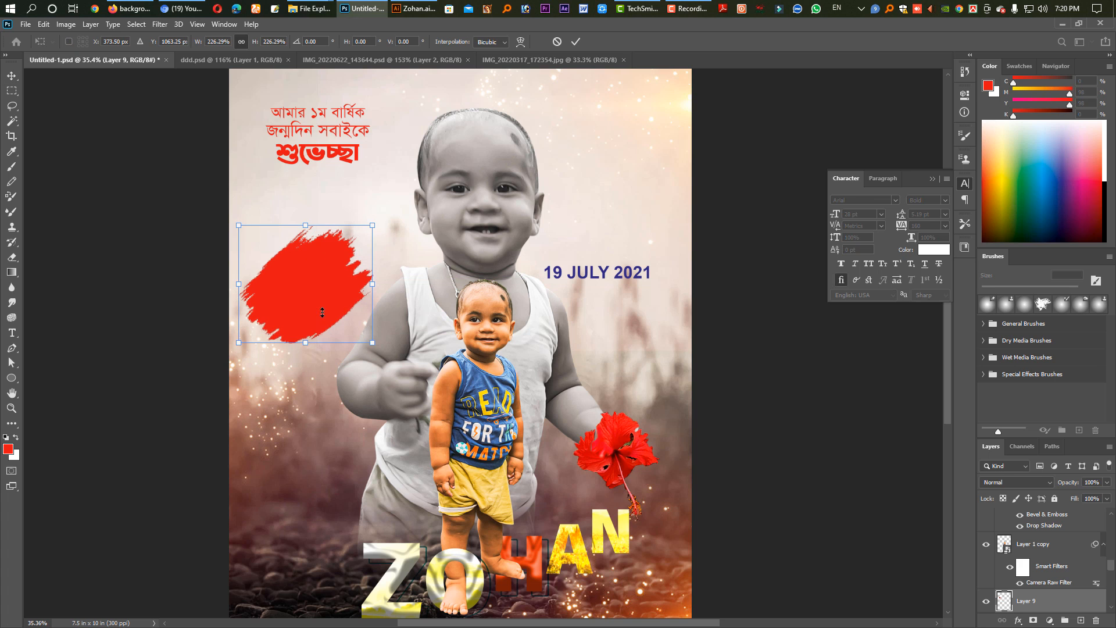
{"action": "left_click_drag", "start_coordinate": [335, 248], "coordinate": [335, 262]}
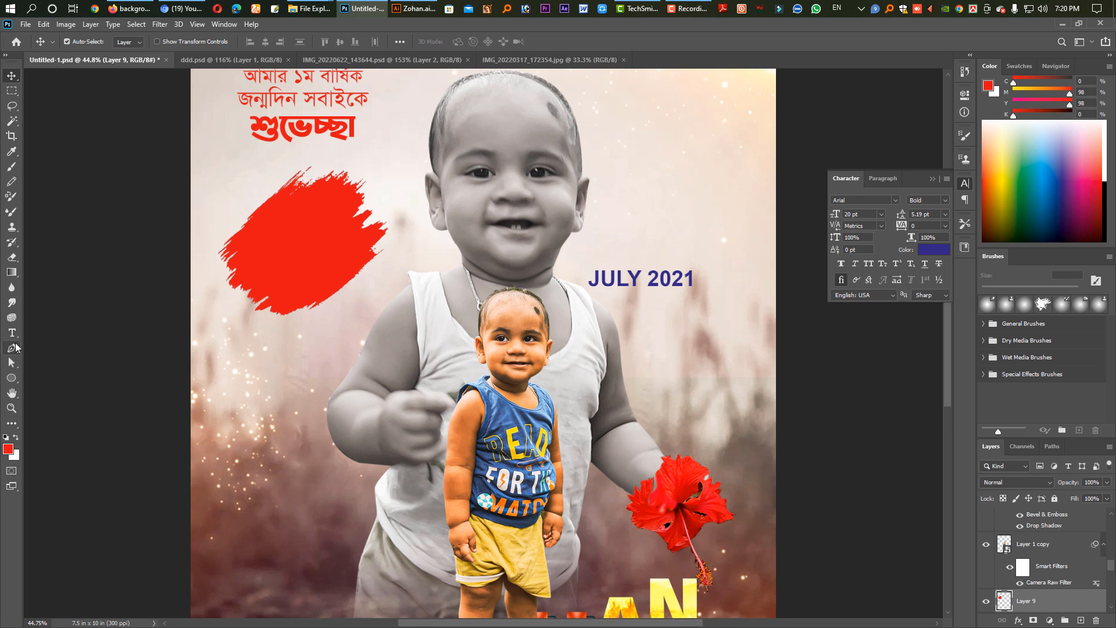
Add the birth date's day number on the red brush stroke in Akhand-Black and enlarge it to about 363%.
{"action": "left_click", "coordinate": [12, 334]}
{"action": "left_click", "coordinate": [294, 232]}
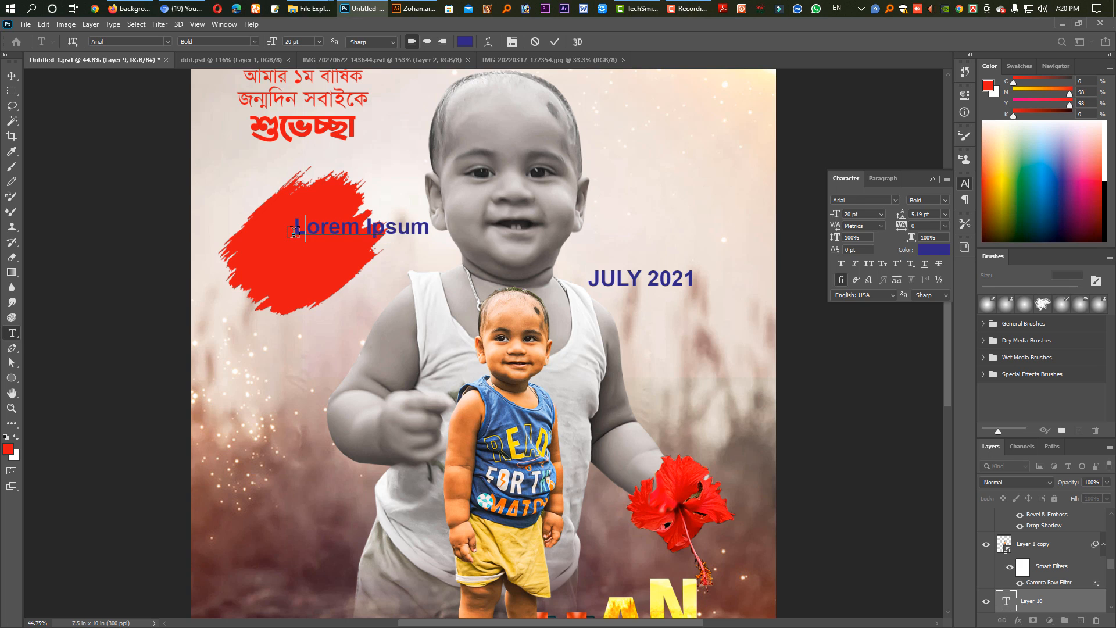
{"action": "type", "text": "19"}
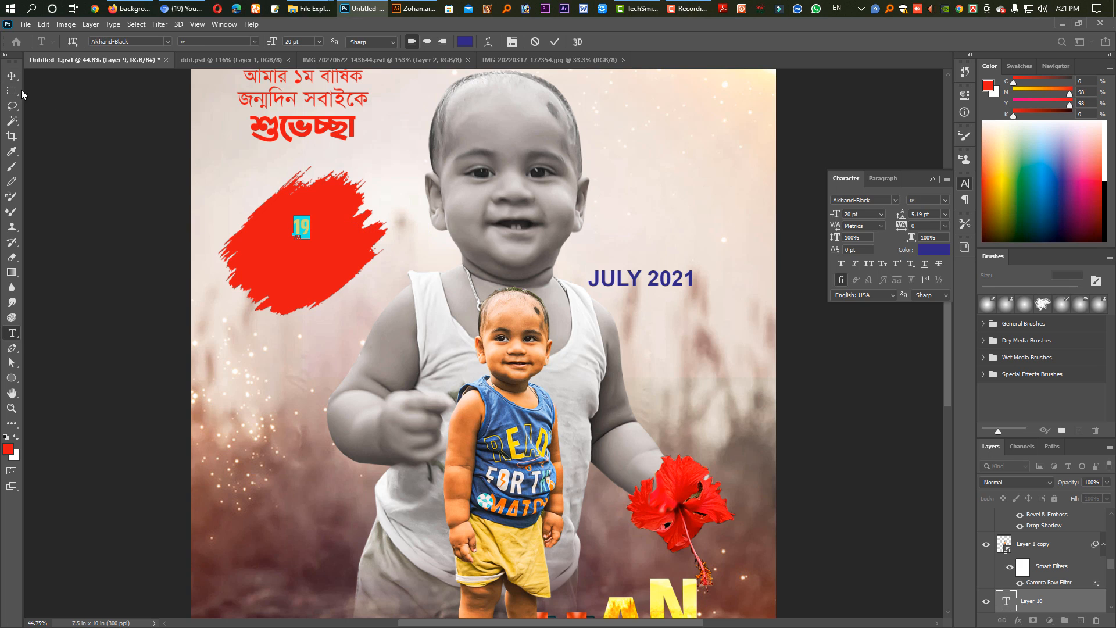
{"action": "left_click", "coordinate": [11, 75]}
{"action": "key", "text": "ctrl+t"}
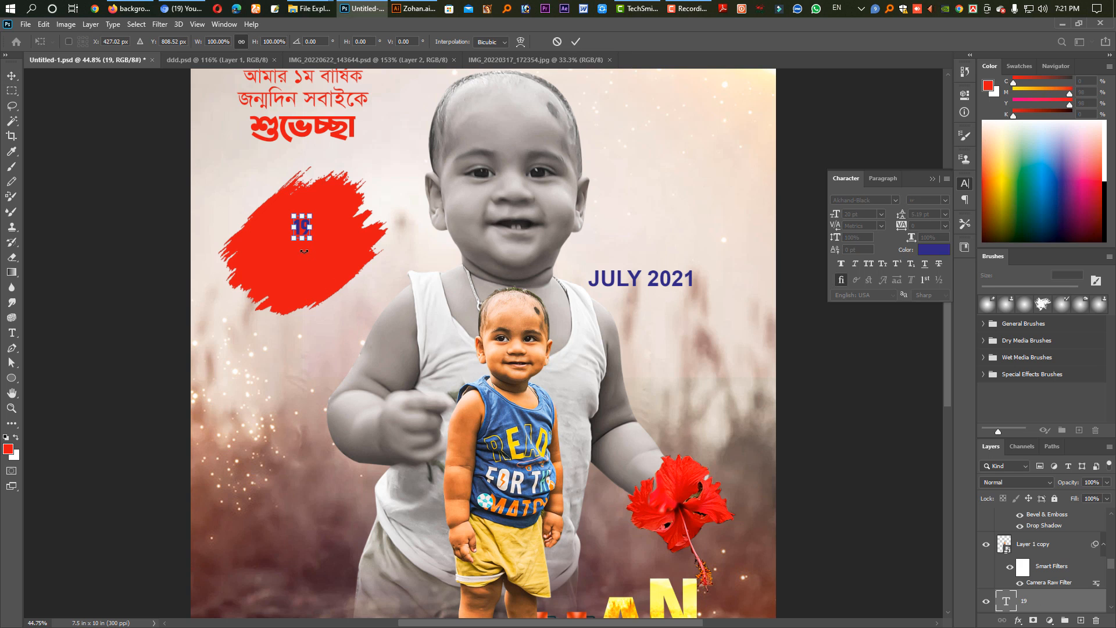
{"action": "left_click_drag", "start_coordinate": [302, 237], "coordinate": [303, 272]}
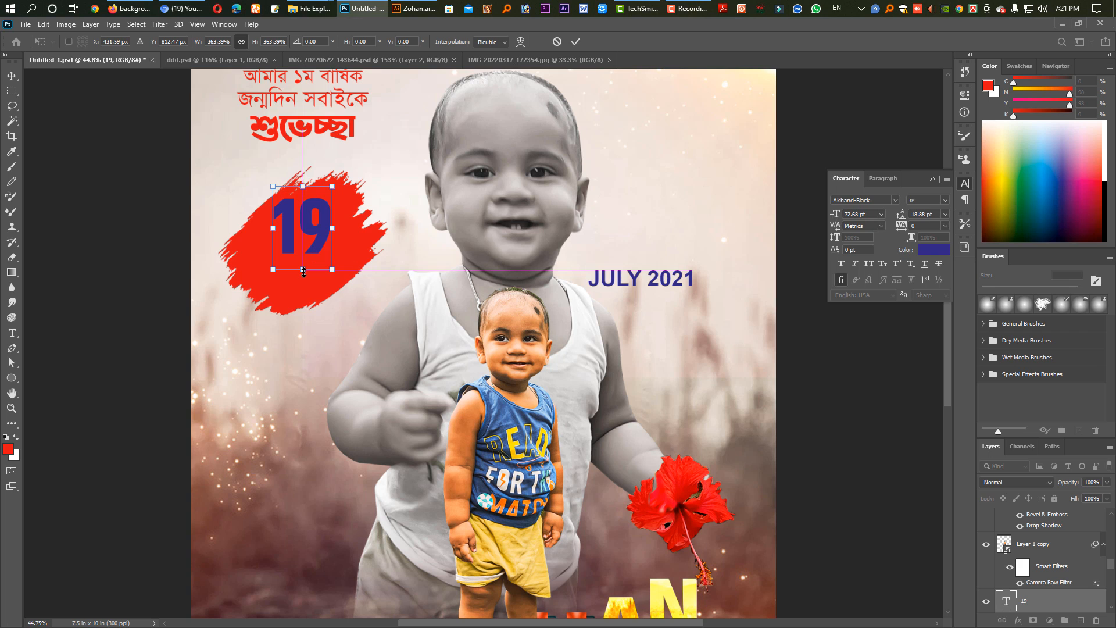
{"action": "key", "text": "Return"}
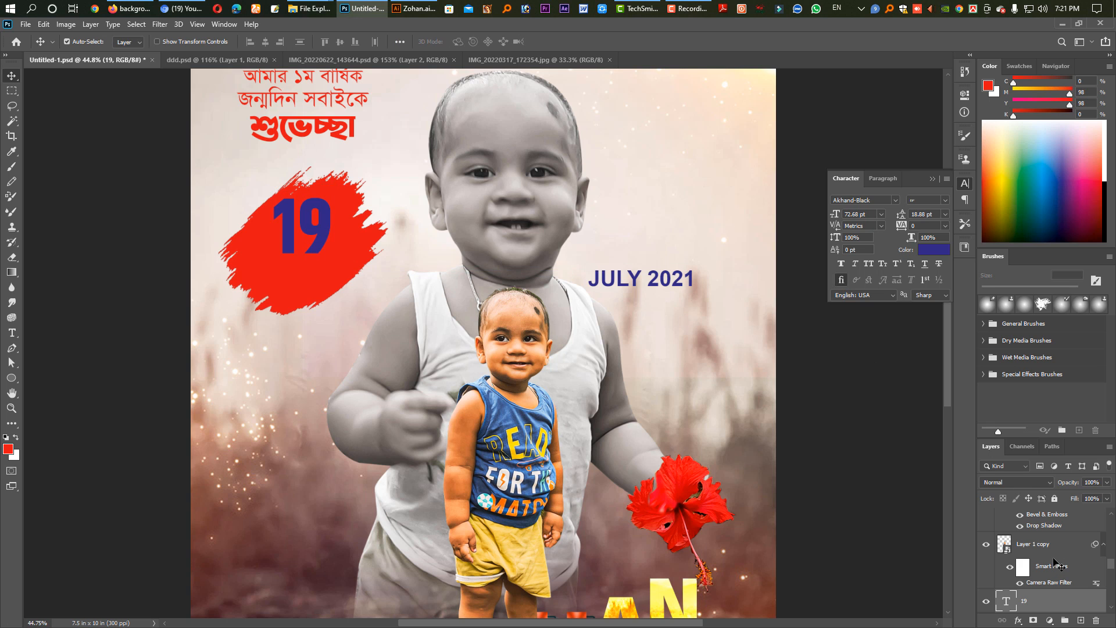
Add a gradient overlay to the day number's layer and choose the Orange_10 gradient preset.
{"action": "double_click", "coordinate": [1038, 603]}
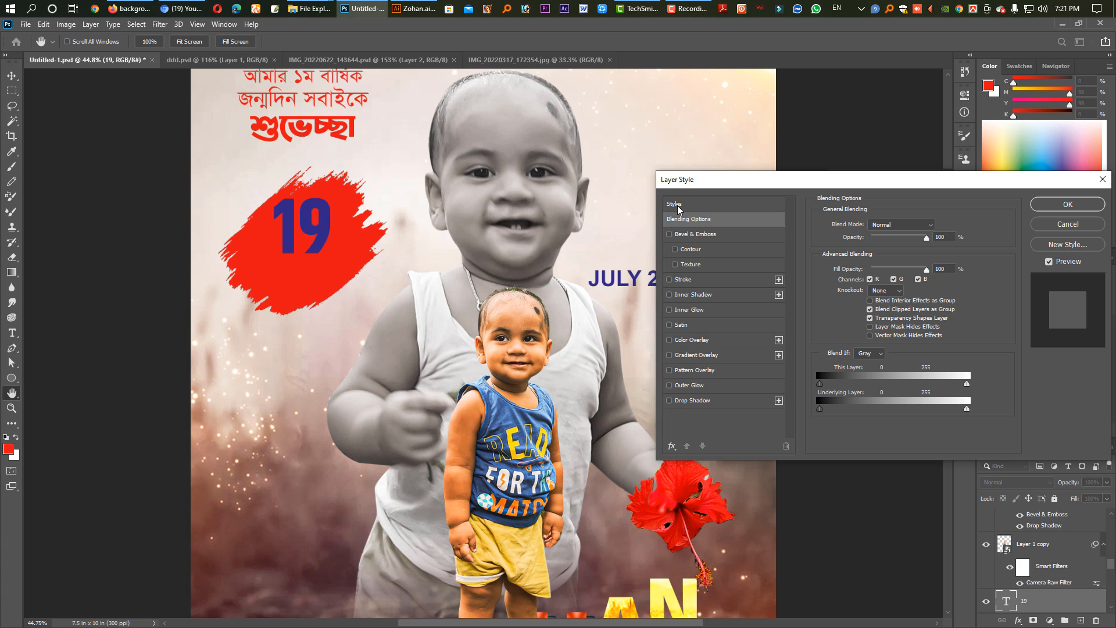
{"action": "left_click", "coordinate": [694, 400]}
{"action": "left_click", "coordinate": [699, 354]}
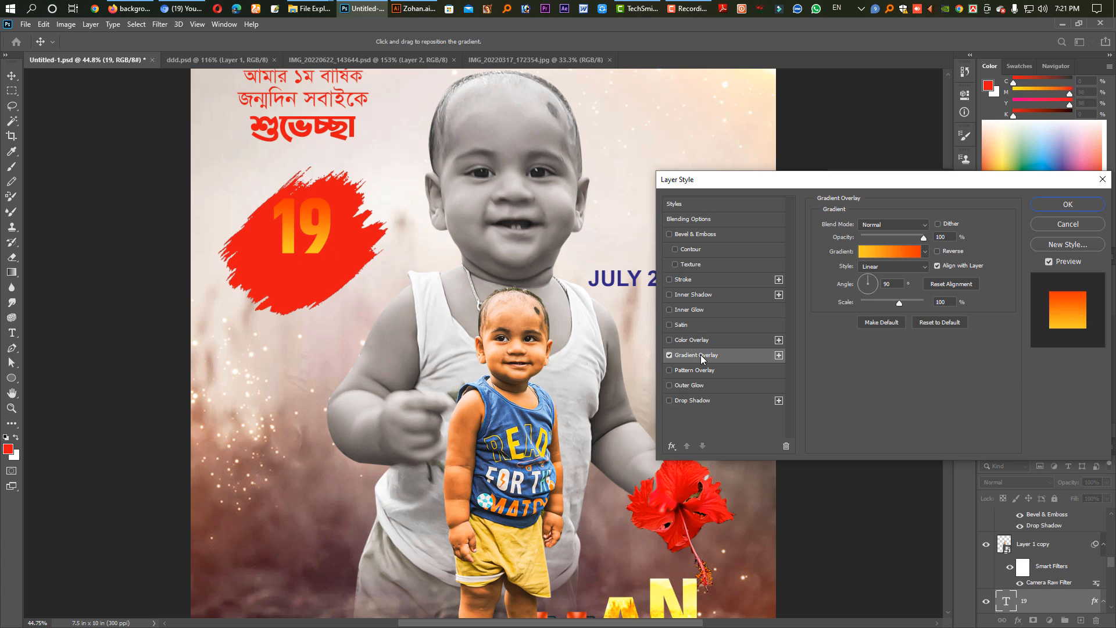
{"action": "left_click", "coordinate": [908, 253]}
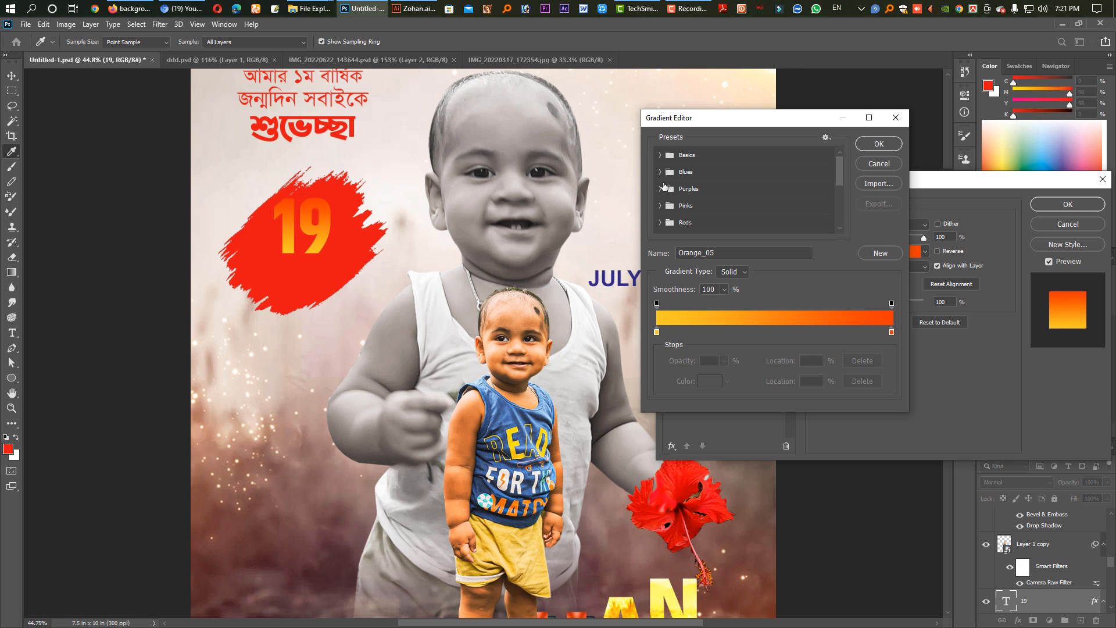
{"action": "scroll", "coordinate": [671, 220], "scroll_direction": "down", "scroll_amount": 1}
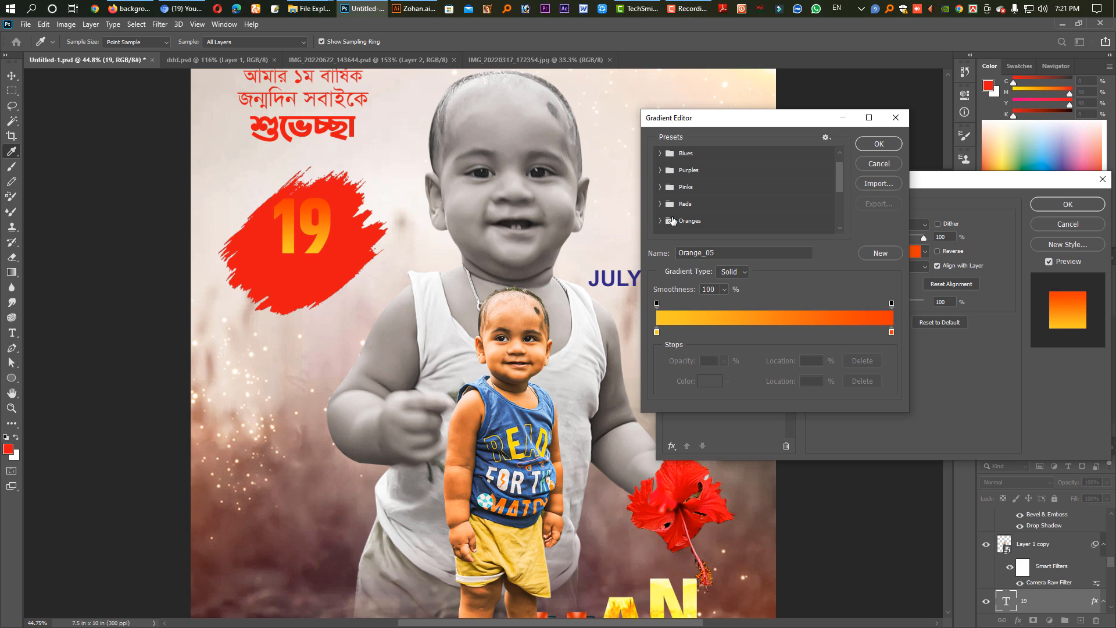
{"action": "left_click", "coordinate": [657, 223]}
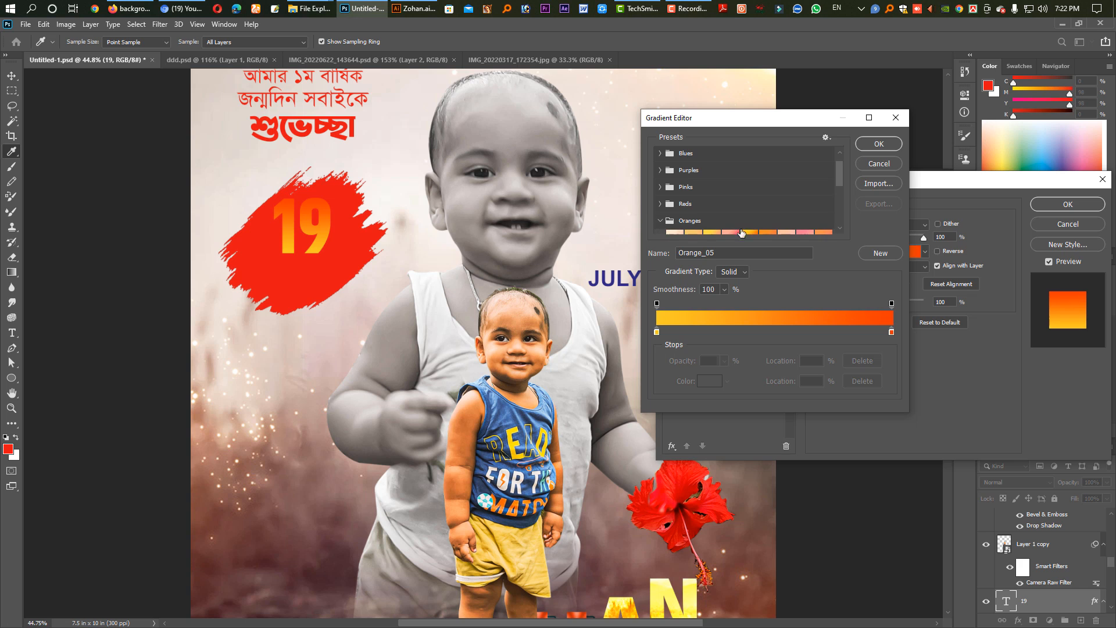
{"action": "scroll", "coordinate": [755, 227], "scroll_direction": "down", "scroll_amount": 2}
{"action": "left_click", "coordinate": [752, 224]}
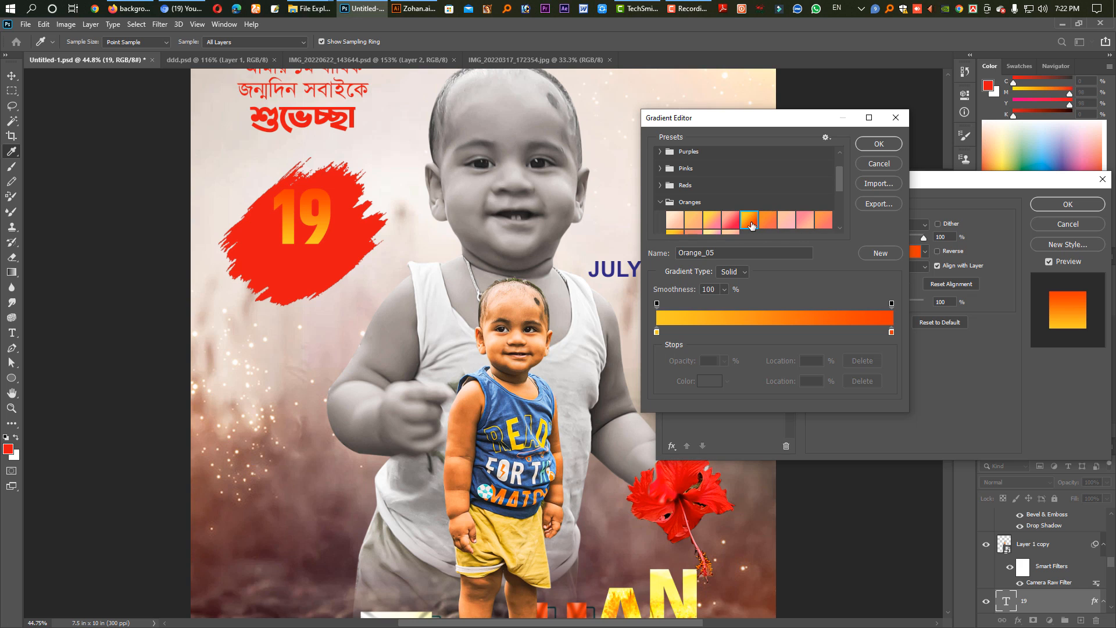
{"action": "left_click", "coordinate": [711, 223]}
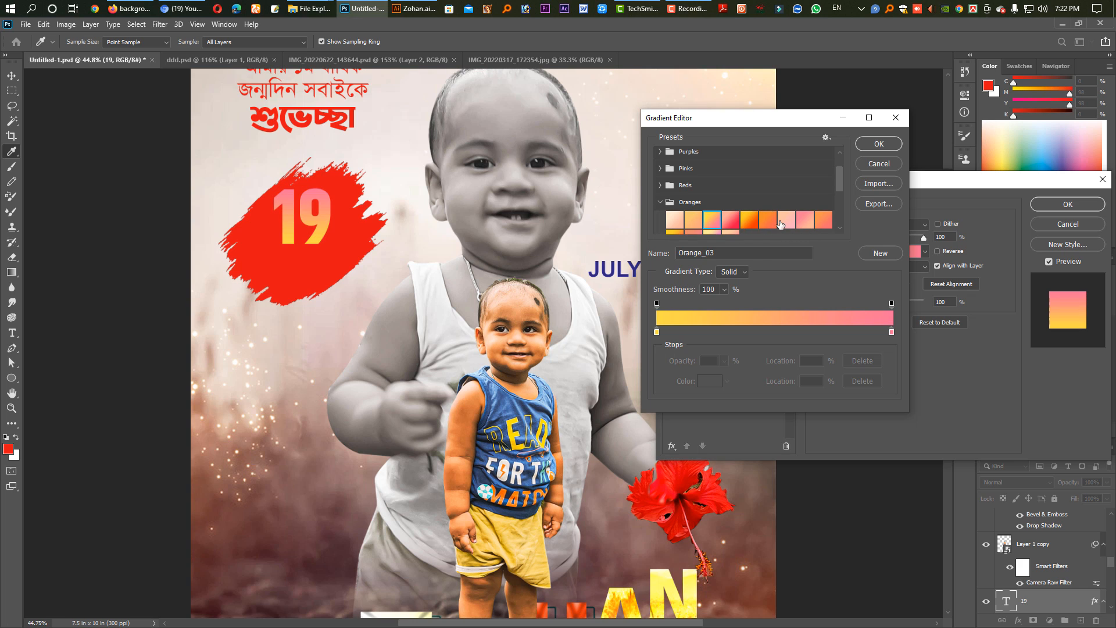
{"action": "scroll", "coordinate": [780, 225], "scroll_direction": "down", "scroll_amount": 1}
{"action": "left_click", "coordinate": [675, 216]}
{"action": "left_click", "coordinate": [676, 228]}
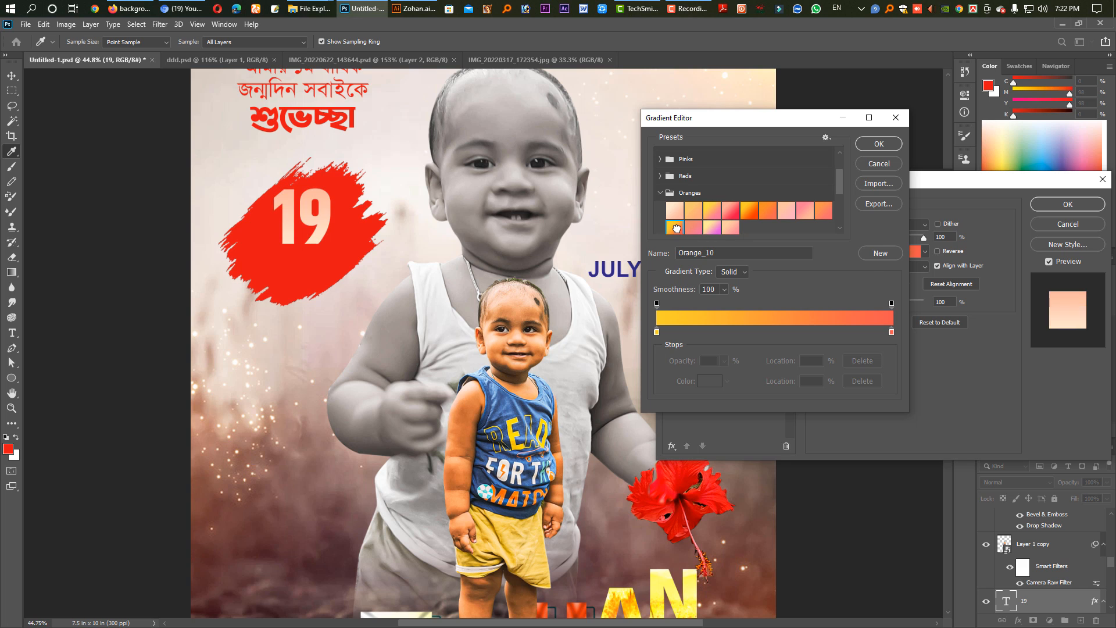
Set the end colour stop of the day number's gradient to white, ffffff.
{"action": "left_click", "coordinate": [890, 332]}
{"action": "double_click", "coordinate": [892, 333]}
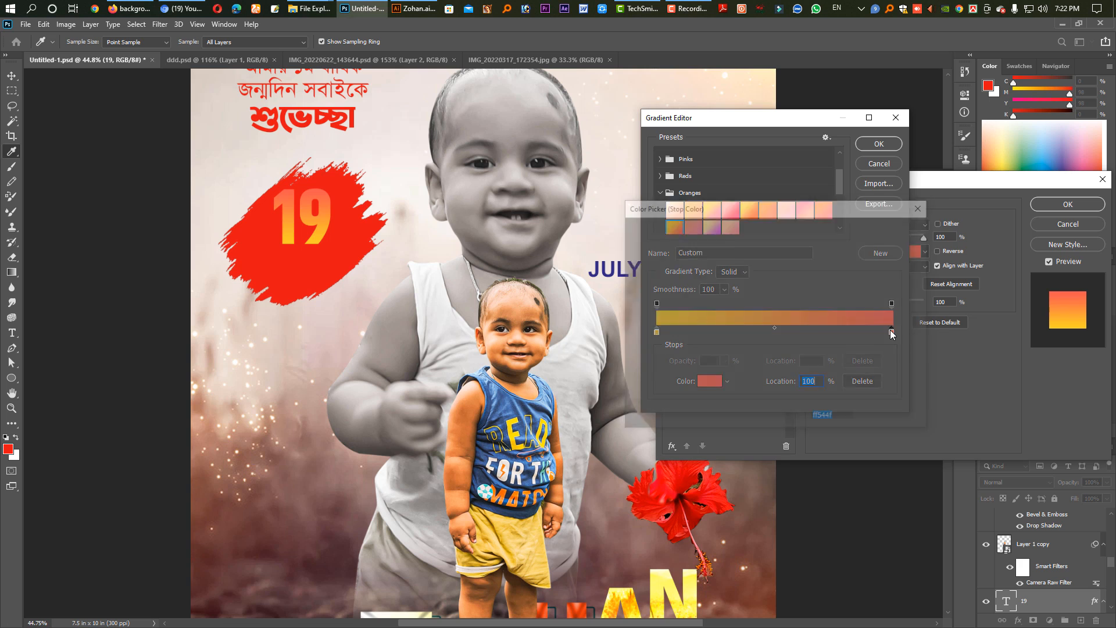
{"action": "left_click", "coordinate": [629, 235]}
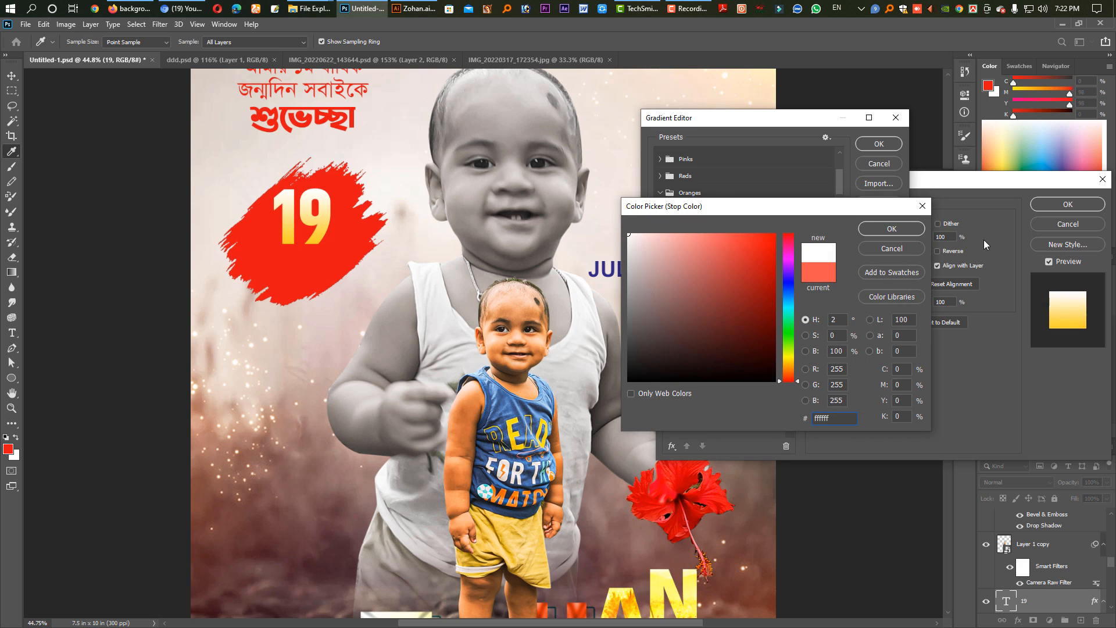
{"action": "left_click", "coordinate": [904, 231]}
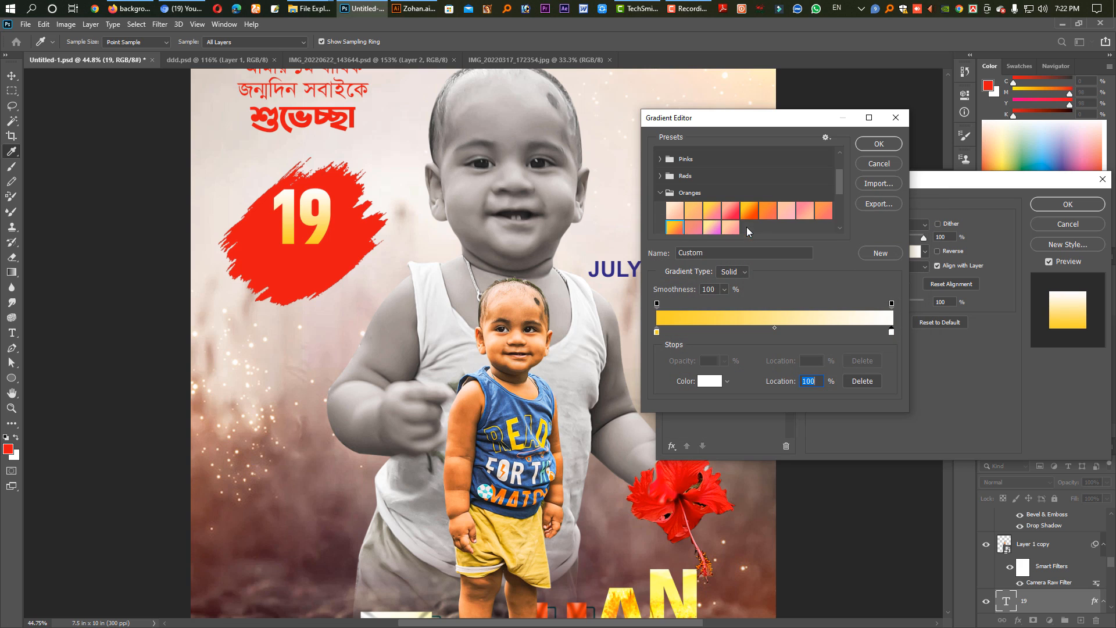
{"action": "left_click", "coordinate": [875, 144]}
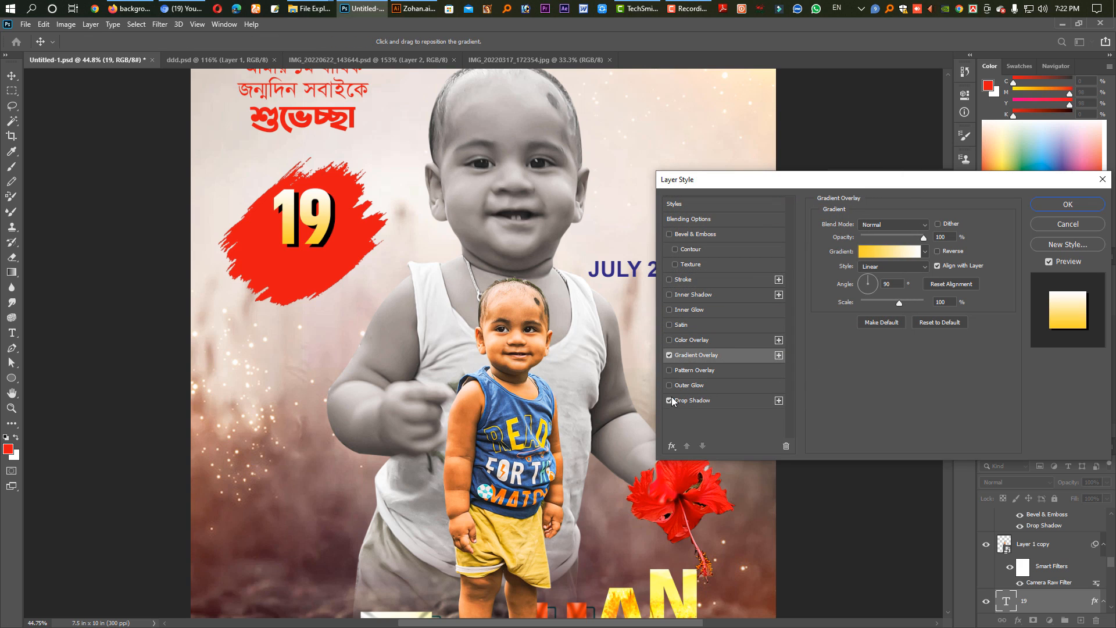
Set the day number's drop shadow to distance 4 px, angle -165°, size 32 px and opacity 54%, and apply the style.
{"action": "left_click", "coordinate": [692, 401]}
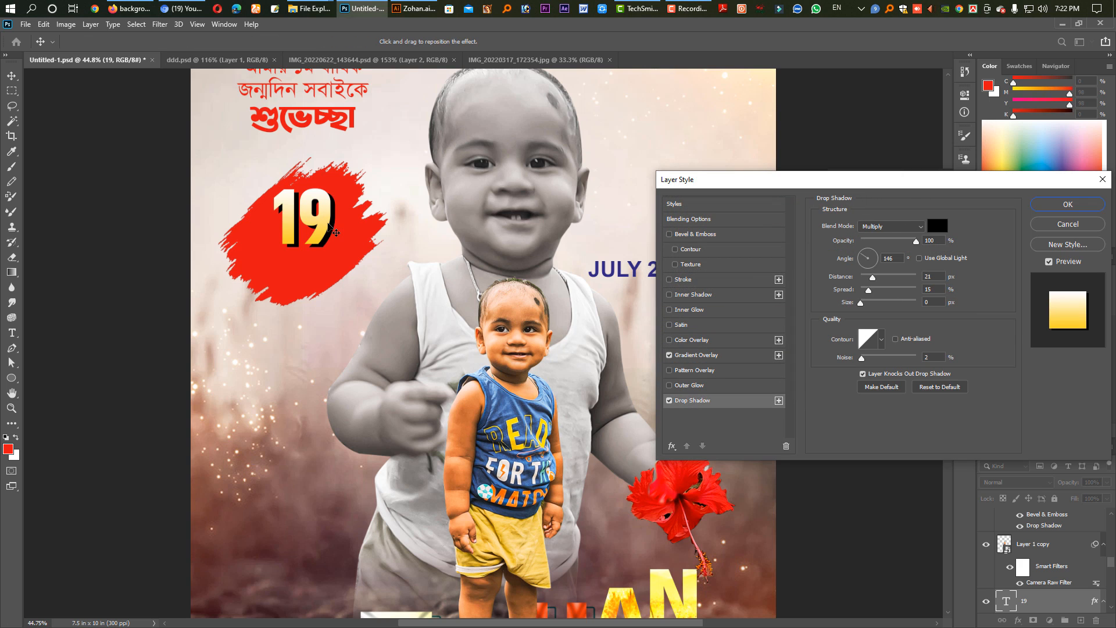
{"action": "left_click_drag", "start_coordinate": [326, 223], "coordinate": [325, 221]}
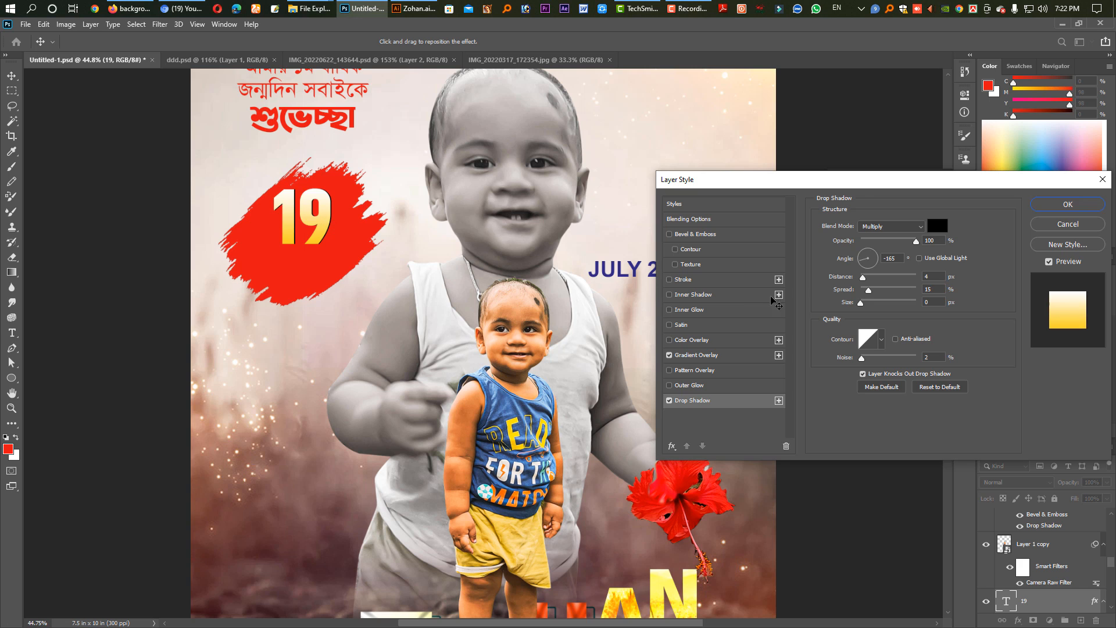
{"action": "left_click_drag", "start_coordinate": [862, 305], "coordinate": [872, 310]}
{"action": "left_click_drag", "start_coordinate": [897, 242], "coordinate": [891, 244]}
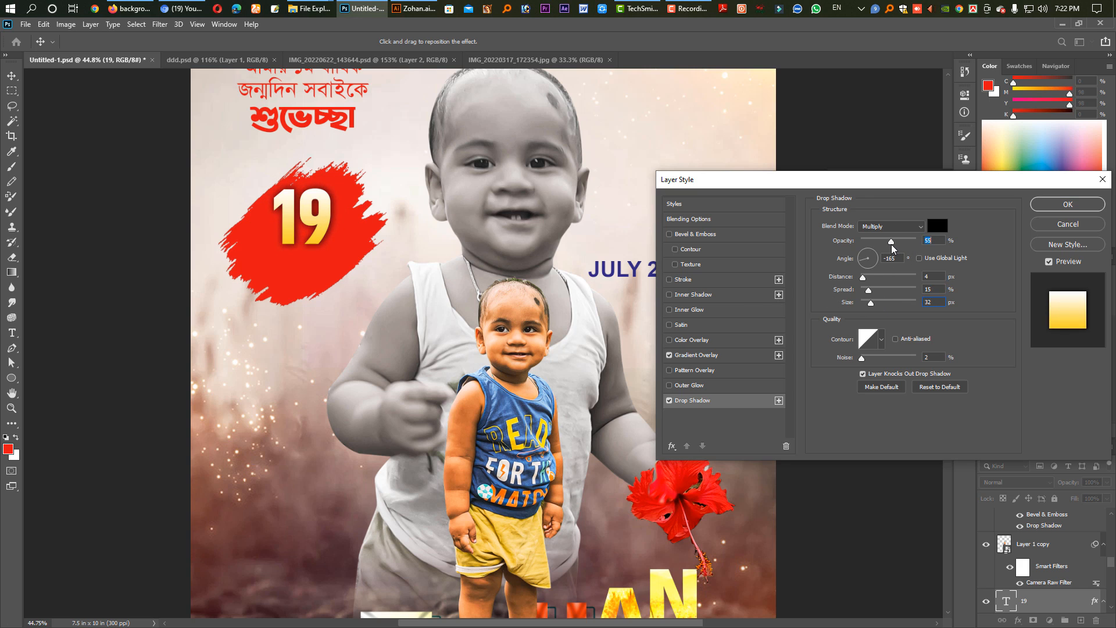
{"action": "left_click", "coordinate": [1068, 204]}
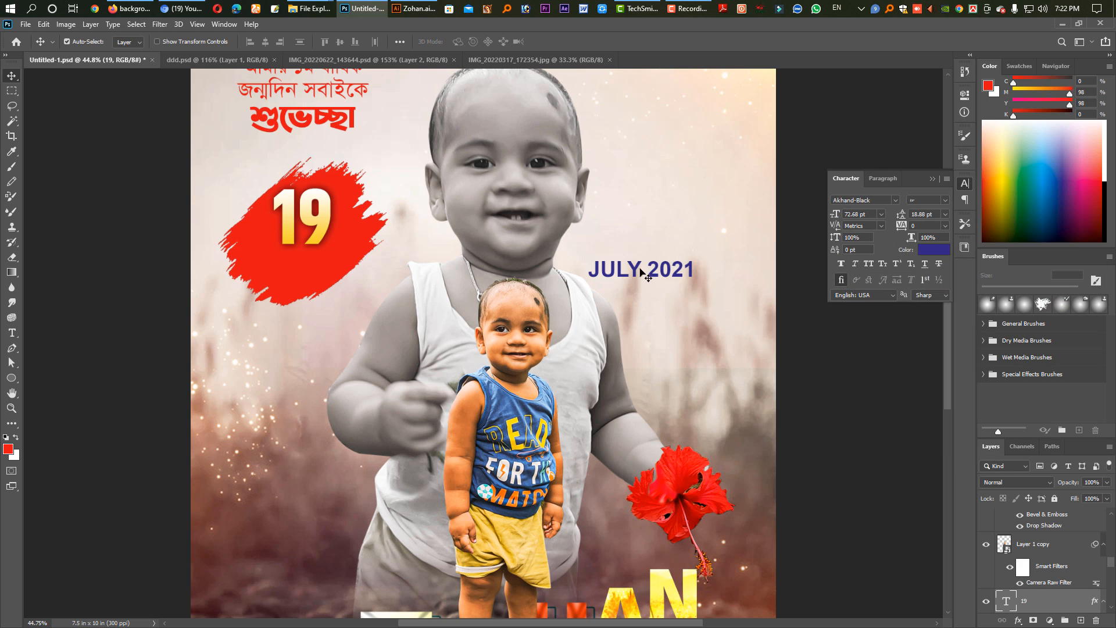
Move the month and year text onto the red brush stroke below the day number and scale it down to 17.18 pt.
{"action": "left_click", "coordinate": [632, 270]}
{"action": "mouse_move", "coordinate": [644, 277]}
{"action": "left_mouse_down"}
{"action": "mouse_move", "coordinate": [312, 267]}
{"action": "mouse_move", "coordinate": [351, 261]}
{"action": "left_mouse_up"}
{"action": "key", "text": "ctrl+t"}
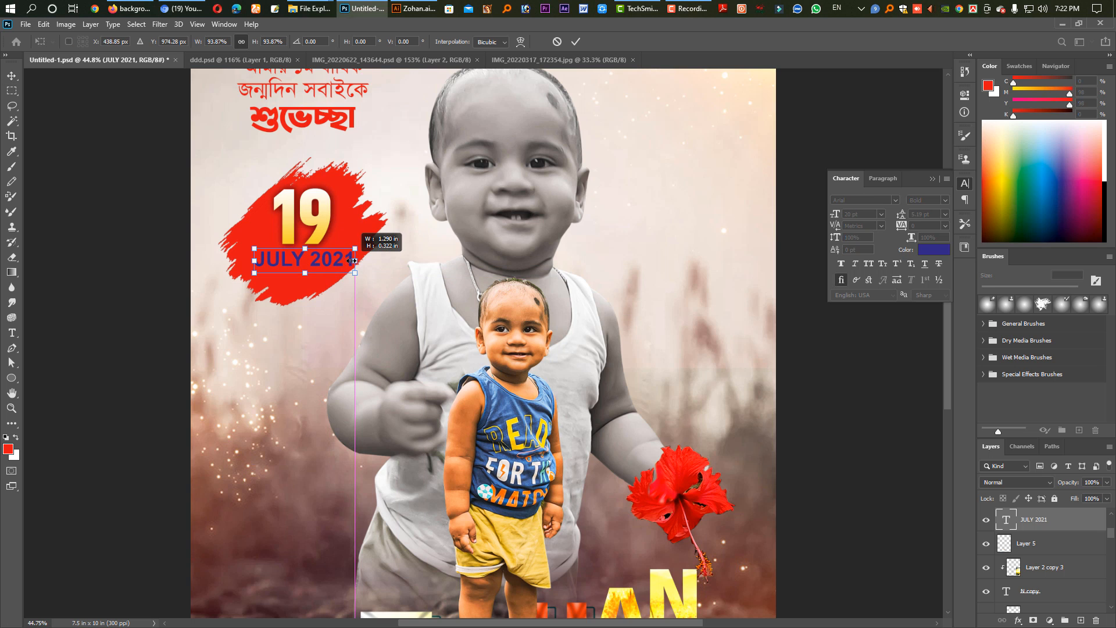
{"action": "key", "text": "Return"}
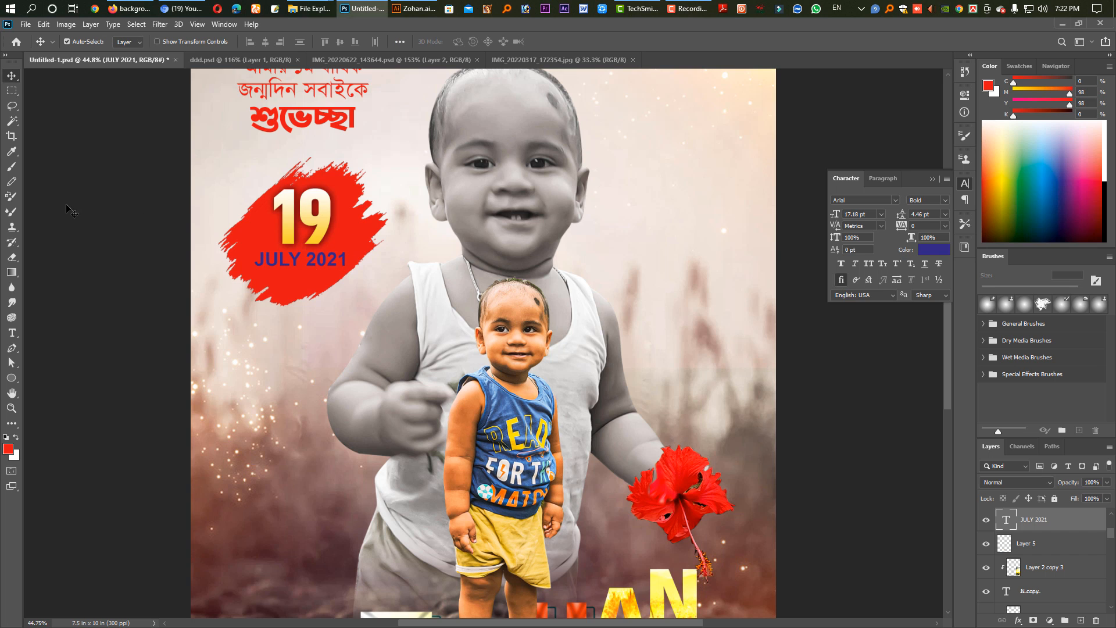
Change the colour of the month and year text to white, ffffff.
{"action": "left_click", "coordinate": [12, 333]}
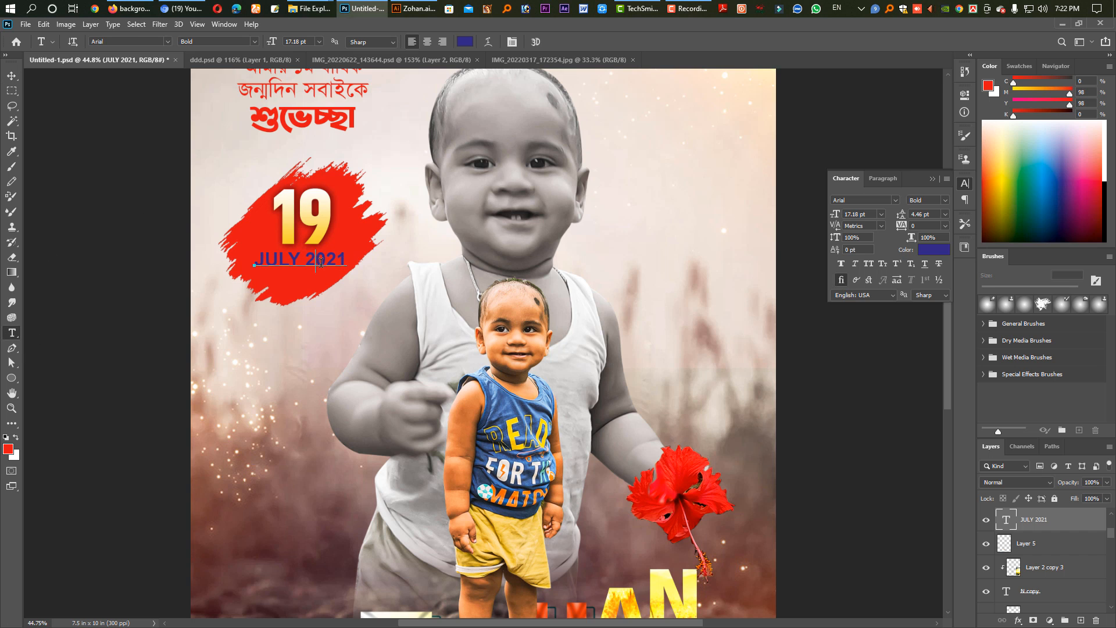
{"action": "left_click", "coordinate": [323, 261]}
{"action": "key", "text": "ctrl+a"}
{"action": "left_click", "coordinate": [941, 256]}
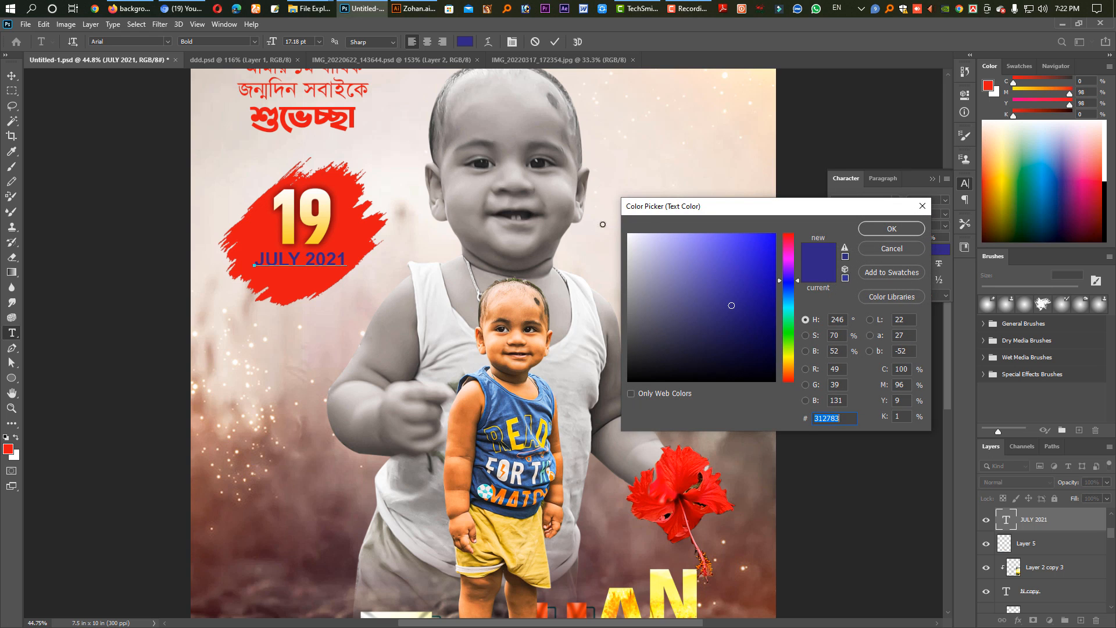
{"action": "type", "text": "ffffff"}
{"action": "left_click", "coordinate": [892, 228]}
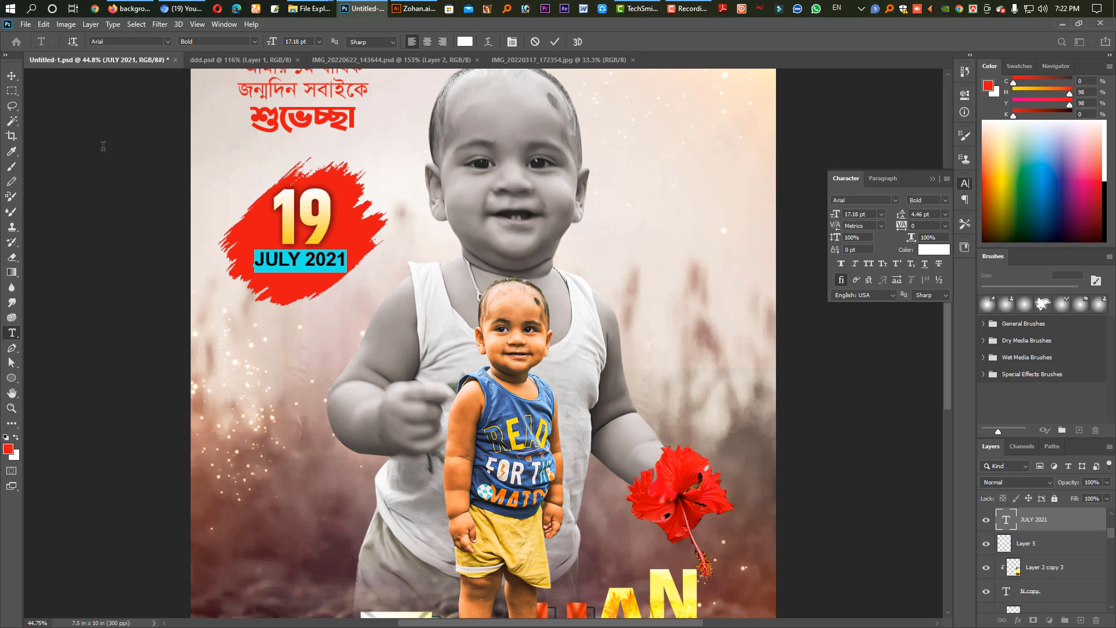
{"action": "left_click", "coordinate": [12, 75]}
Enlarge the word ১ম in the Bengali greeting to 29 pt and make it Bold.
{"action": "left_click_drag", "start_coordinate": [330, 236], "coordinate": [344, 373]}
{"action": "left_click_drag", "start_coordinate": [343, 272], "coordinate": [372, 285]}
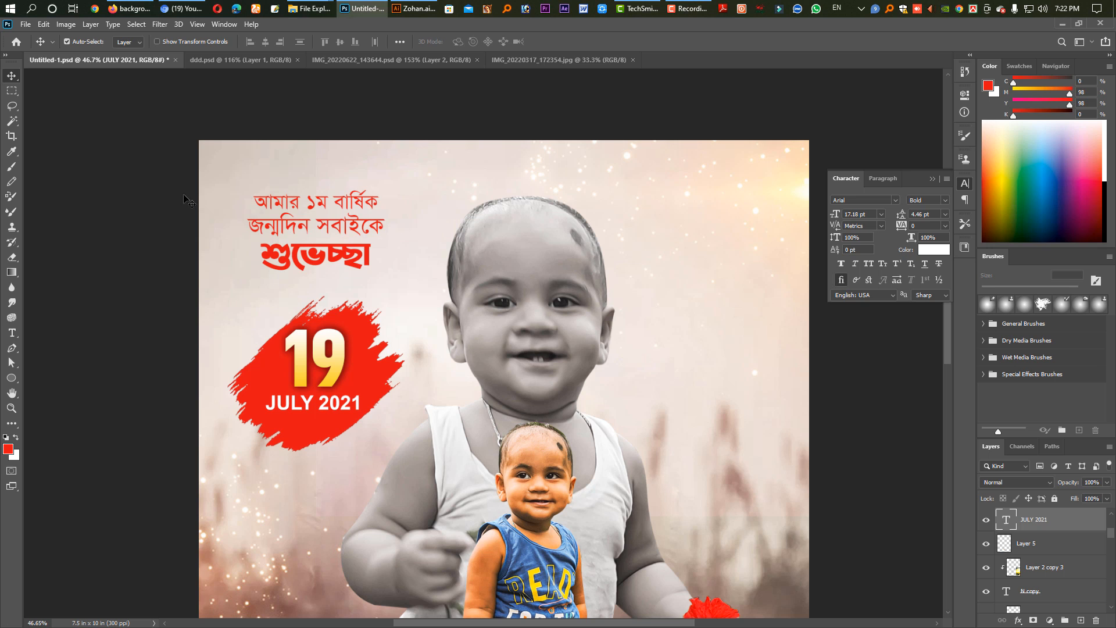
{"action": "double_click", "coordinate": [317, 201]}
{"action": "left_click_drag", "start_coordinate": [316, 201], "coordinate": [295, 201]}
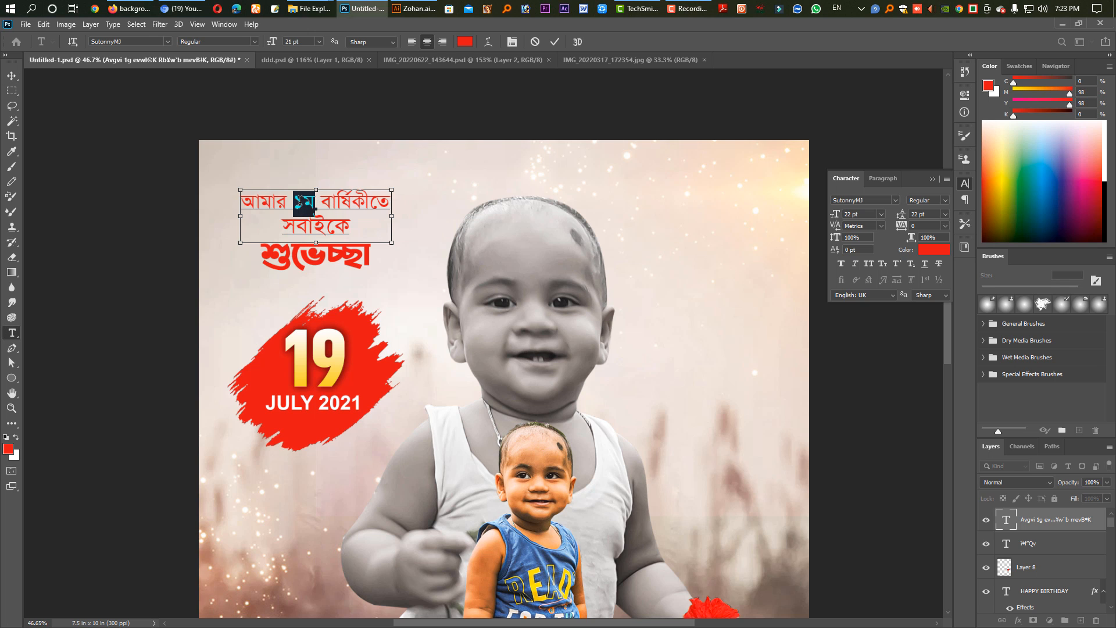
{"action": "key", "text": "ctrl+shift+period"}
{"action": "key", "text": "ctrl+shift+period"}
{"action": "key", "text": "ctrl+shift+period"}
{"action": "key", "text": "ctrl+shift+period"}
{"action": "key", "text": "ctrl+shift+period"}
{"action": "key", "text": "ctrl+shift+period"}
{"action": "key", "text": "ctrl+shift+period"}
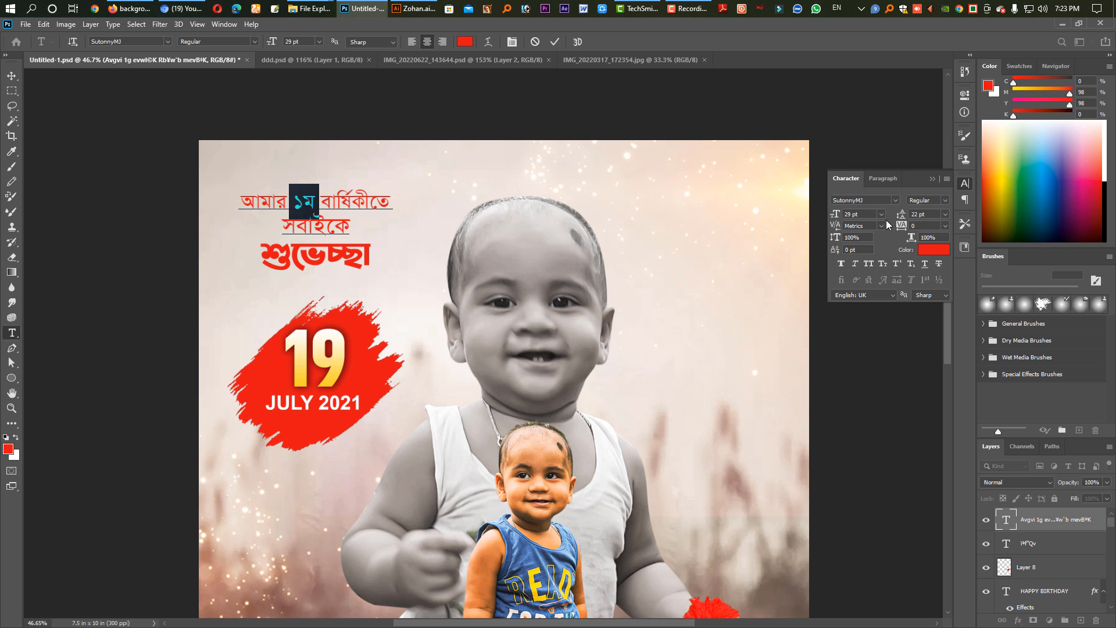
{"action": "left_click", "coordinate": [945, 200]}
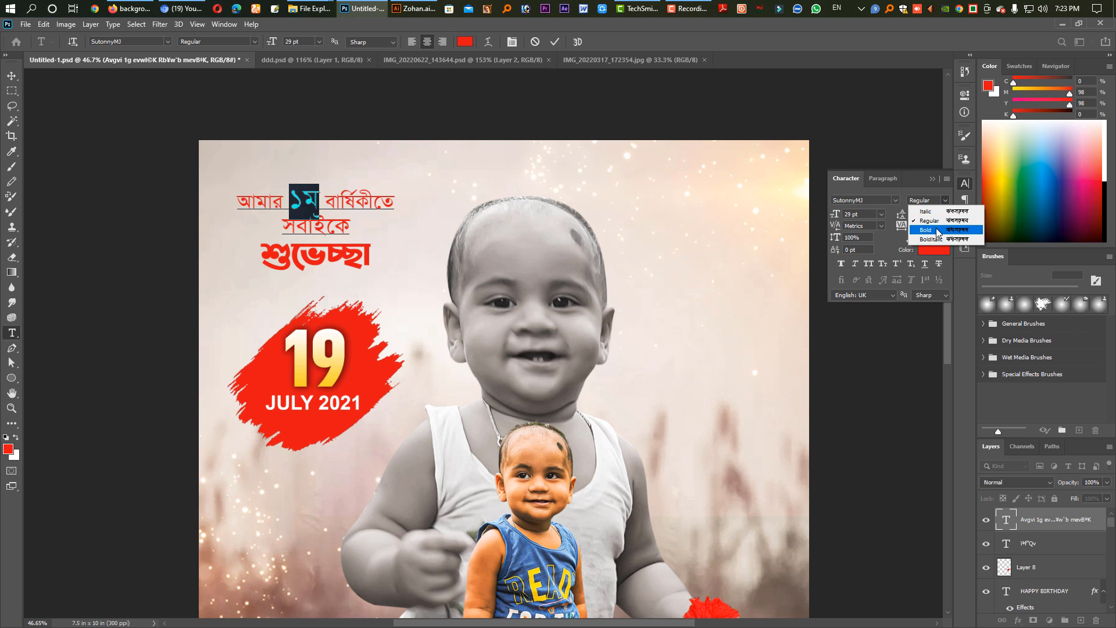
{"action": "left_click", "coordinate": [922, 219]}
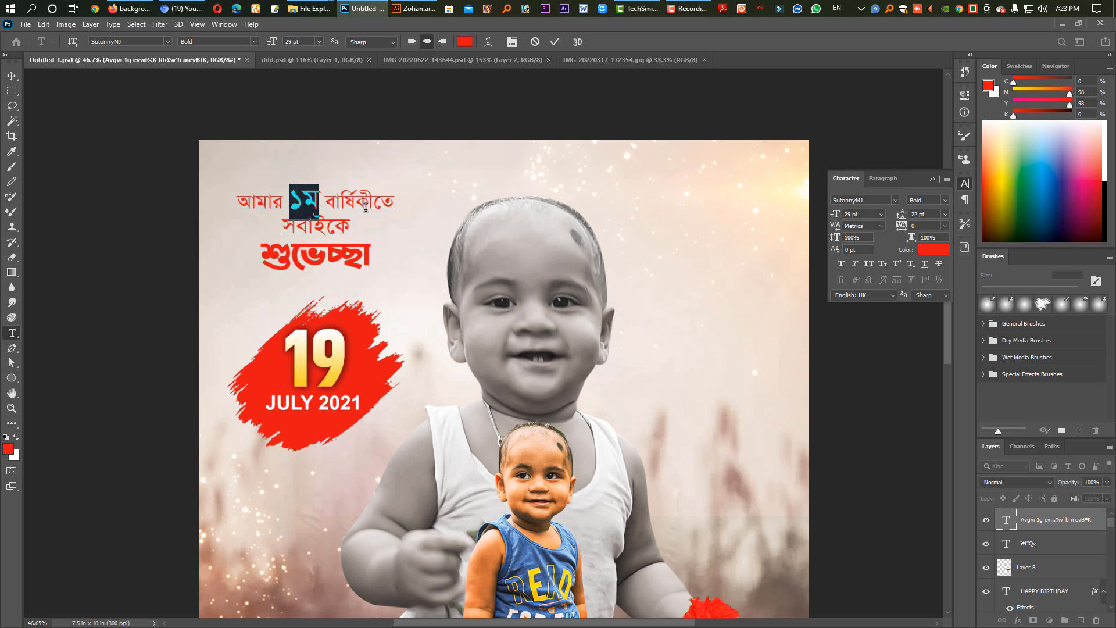
Change the colour of all the text in the upper two lines of the Bengali greeting to black, 000000.
{"action": "left_click", "coordinate": [327, 221]}
{"action": "key", "text": "ctrl+a"}
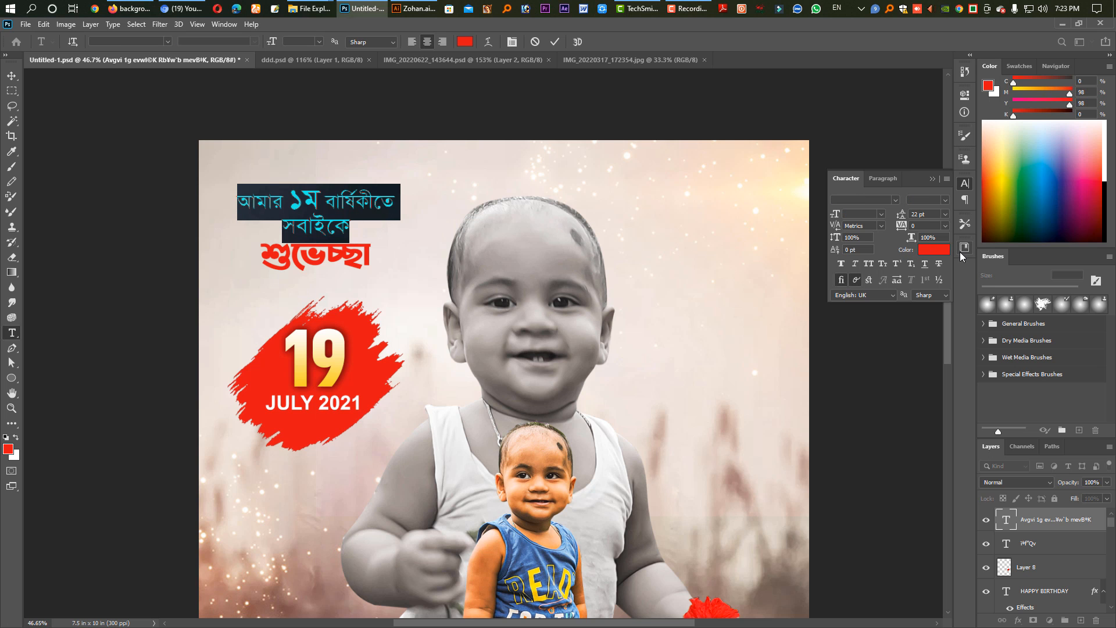
{"action": "left_click", "coordinate": [930, 251]}
{"action": "type", "text": "000000"}
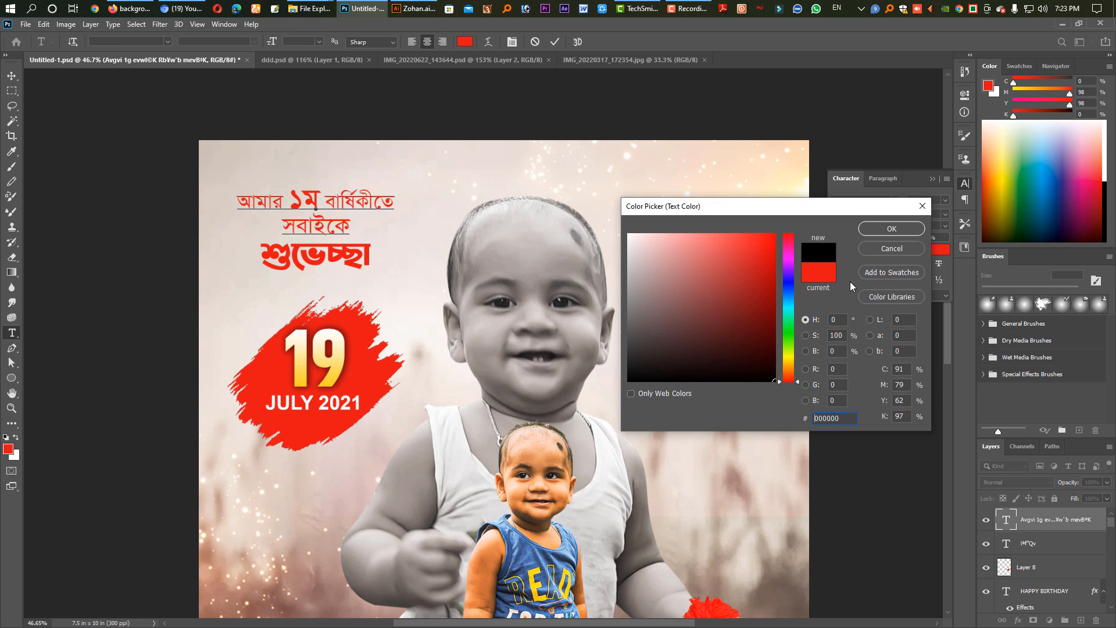
{"action": "left_click", "coordinate": [892, 228]}
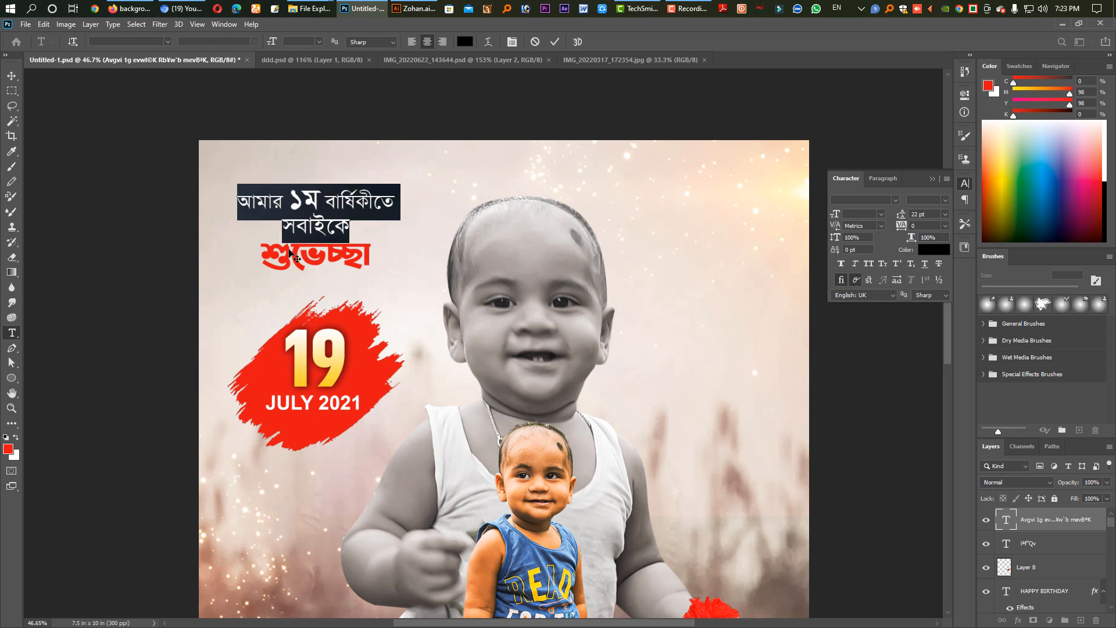
Scale the word শুভেচ্ছা up to 123.60% and position it just below the black greeting lines.
{"action": "left_click", "coordinate": [294, 256], "text": "ctrl"}
{"action": "left_click_drag", "start_coordinate": [352, 257], "coordinate": [353, 257]}
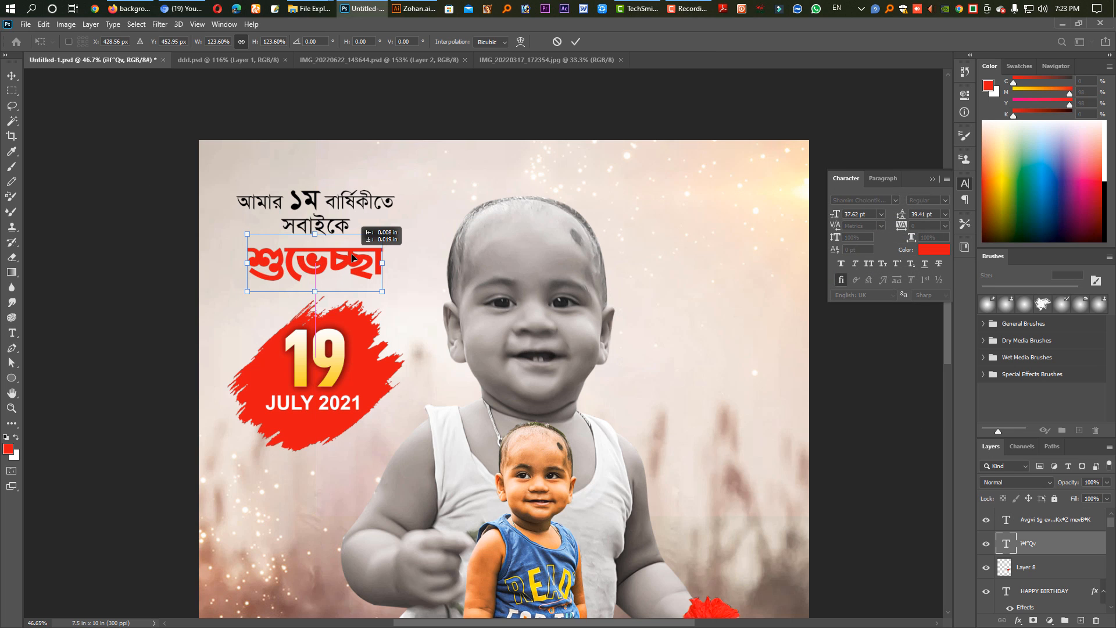
{"action": "key", "text": "Return"}
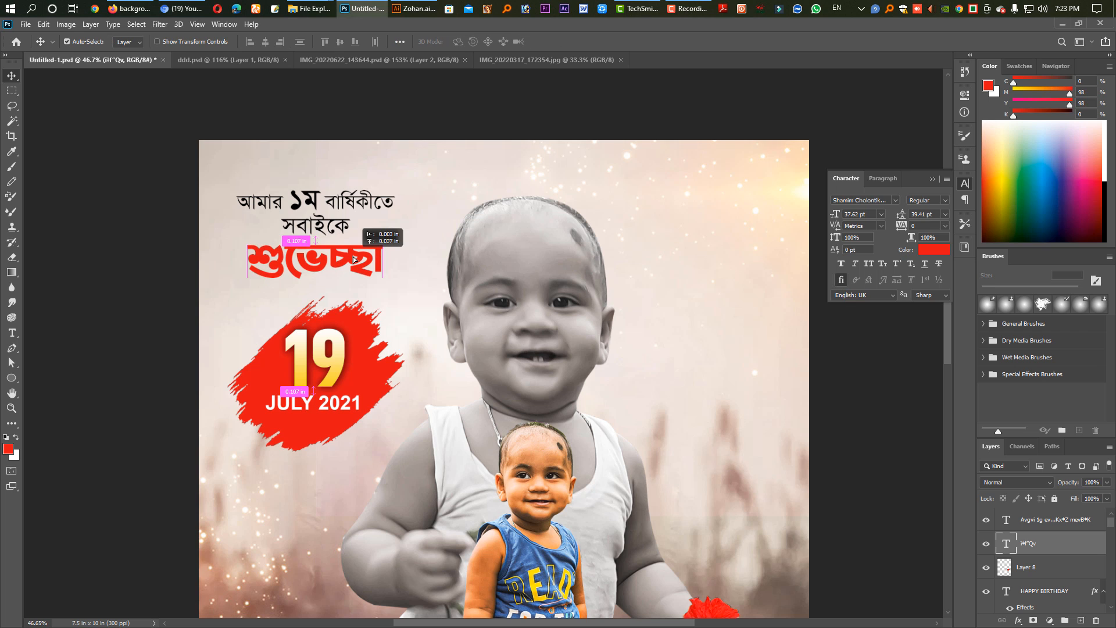
Recolour the word শুভেচ্ছা with the blue 3a537e sampled from the child's shirt.
{"action": "left_click", "coordinate": [936, 251]}
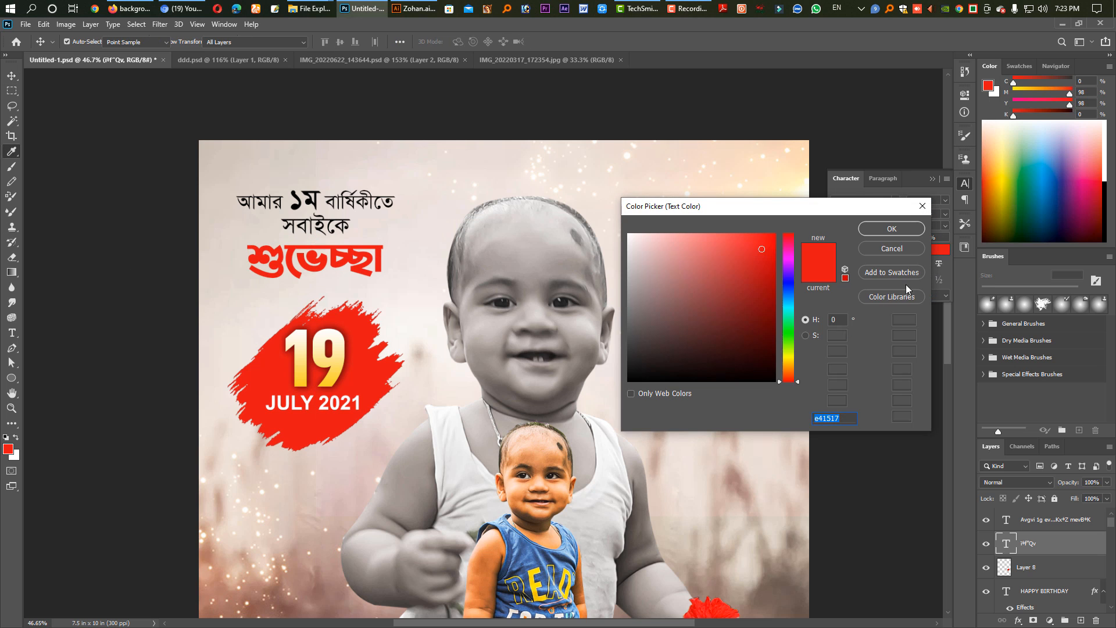
{"action": "left_click", "coordinate": [524, 549]}
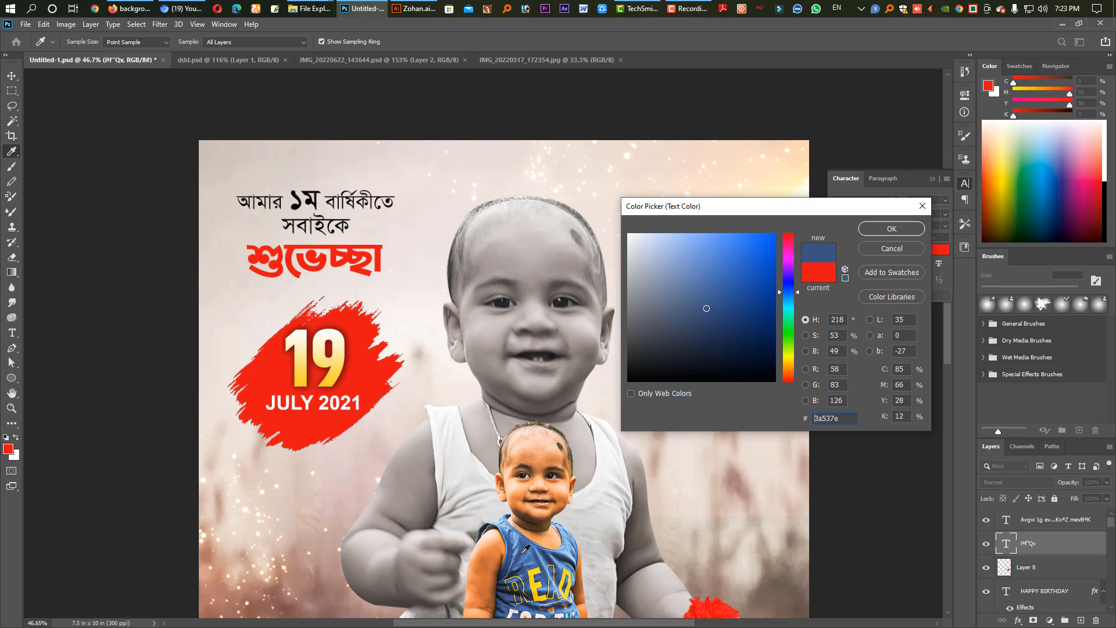
{"action": "left_click", "coordinate": [892, 229]}
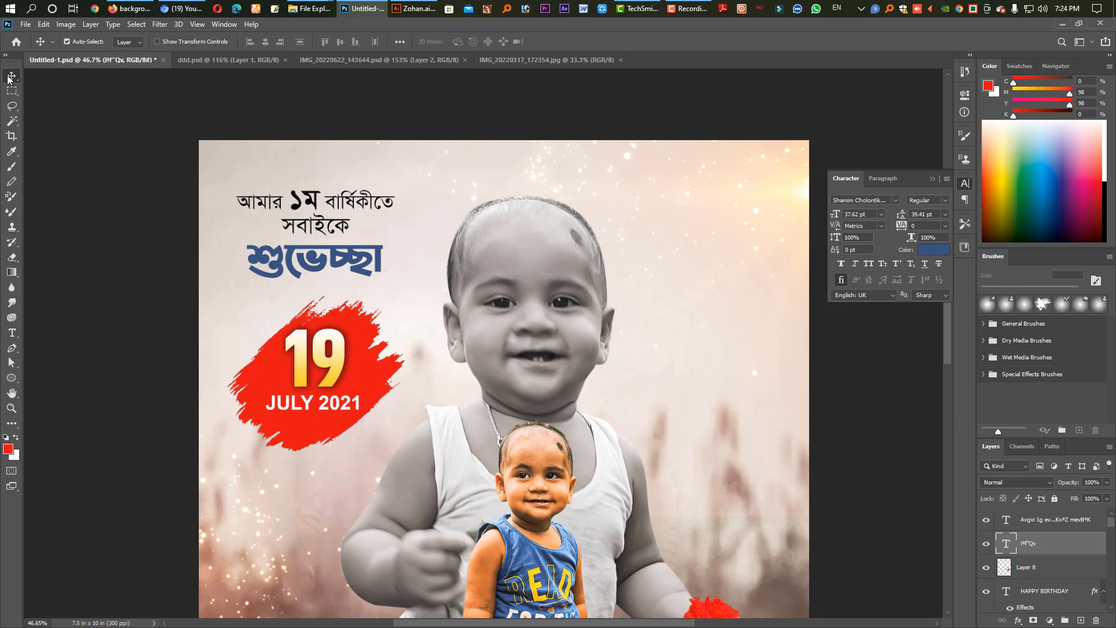
Nudge the HAPPY BIRTHDAY text slightly to the left and save the poster.
{"action": "scroll", "coordinate": [619, 343], "scroll_direction": "down", "scroll_amount": 4}
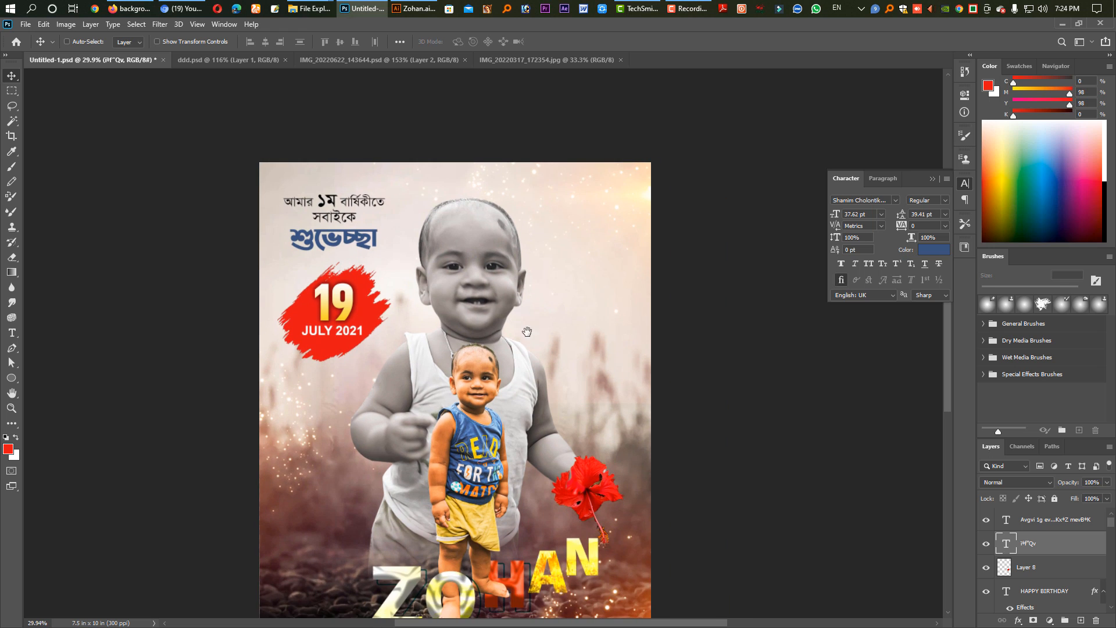
{"action": "scroll", "coordinate": [527, 332], "scroll_direction": "down", "scroll_amount": 3}
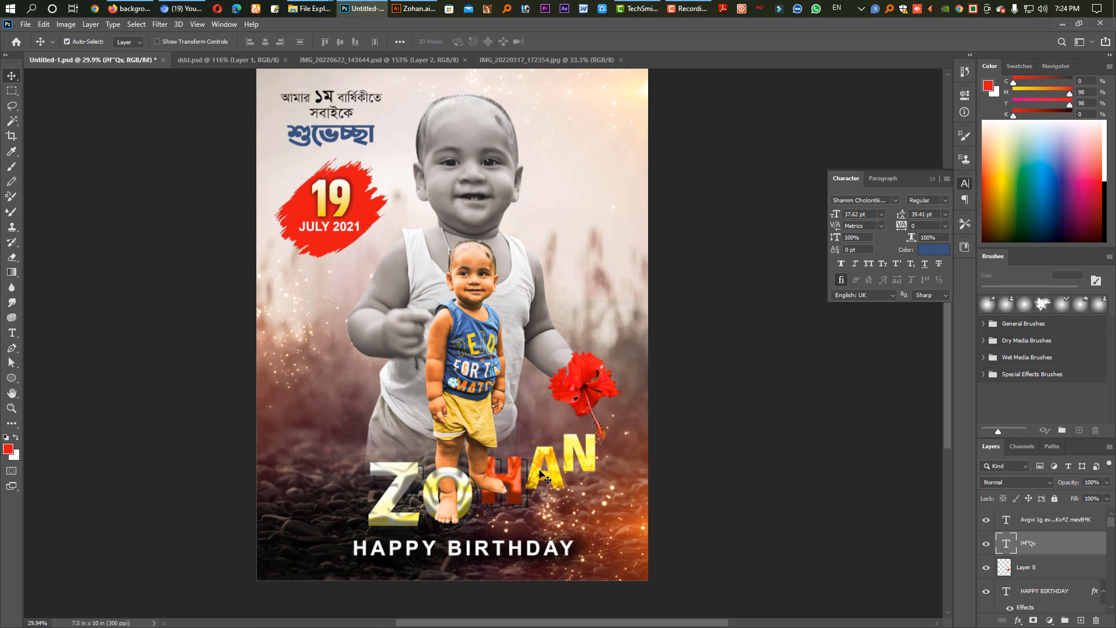
{"action": "left_click_drag", "start_coordinate": [505, 555], "coordinate": [495, 551]}
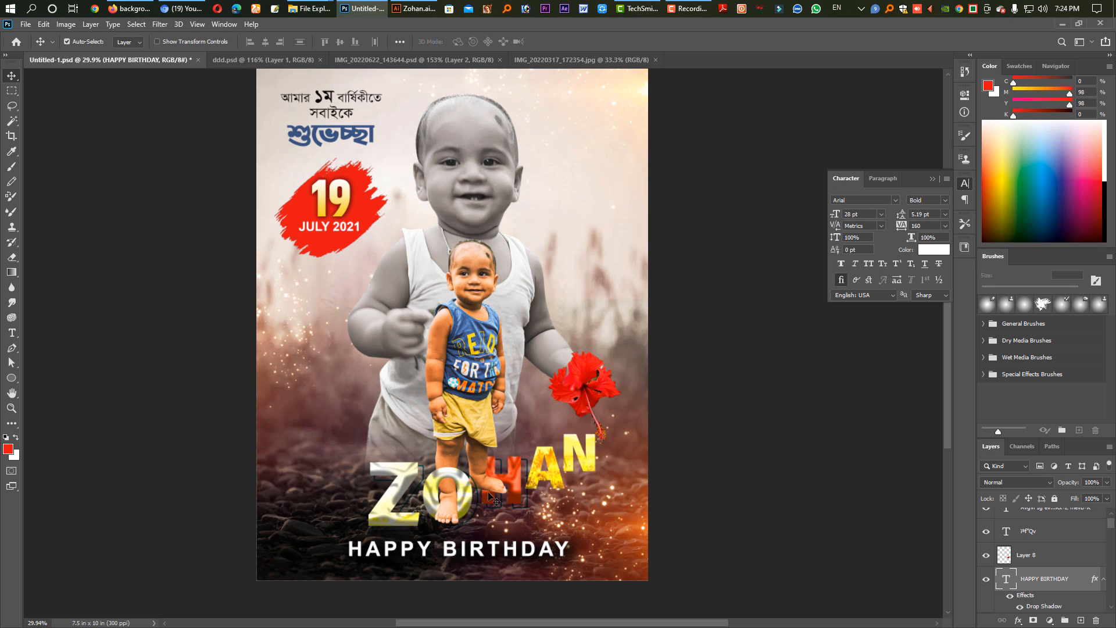
{"action": "left_click_drag", "start_coordinate": [598, 290], "coordinate": [575, 279], "text": "ctrl+alt"}
{"action": "key", "text": "ctrl+z"}
{"action": "scroll", "coordinate": [613, 298], "scroll_direction": "down", "scroll_amount": 3}
{"action": "key", "text": "ctrl+s"}
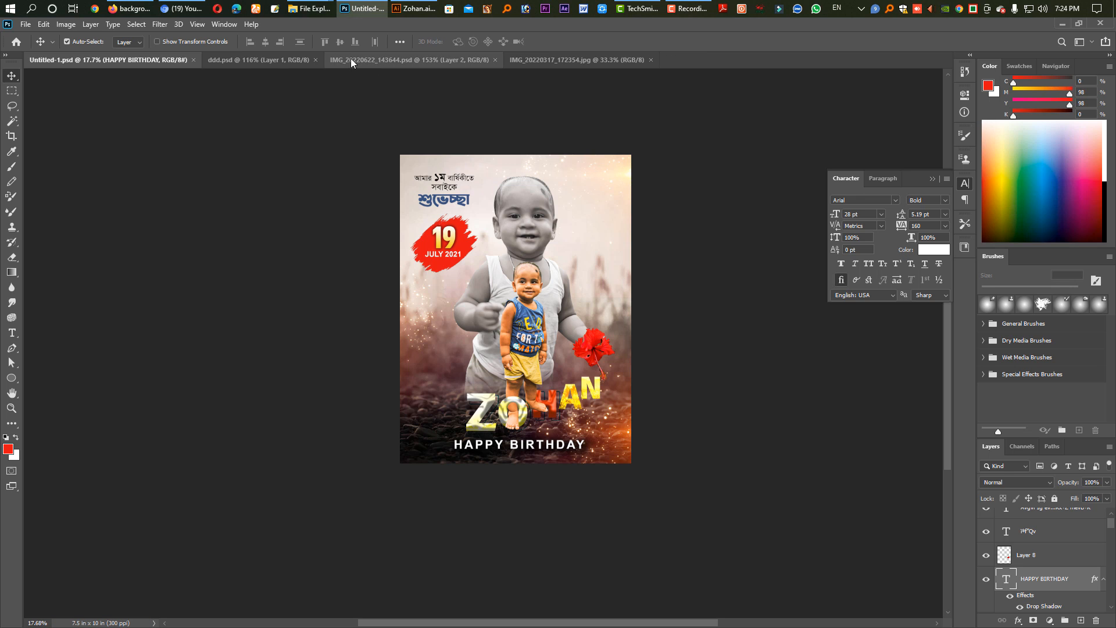
Open the round orange lens flare image from New folder (2) and paste the whole picture into the poster as a new layer.
{"action": "left_click", "coordinate": [308, 8]}
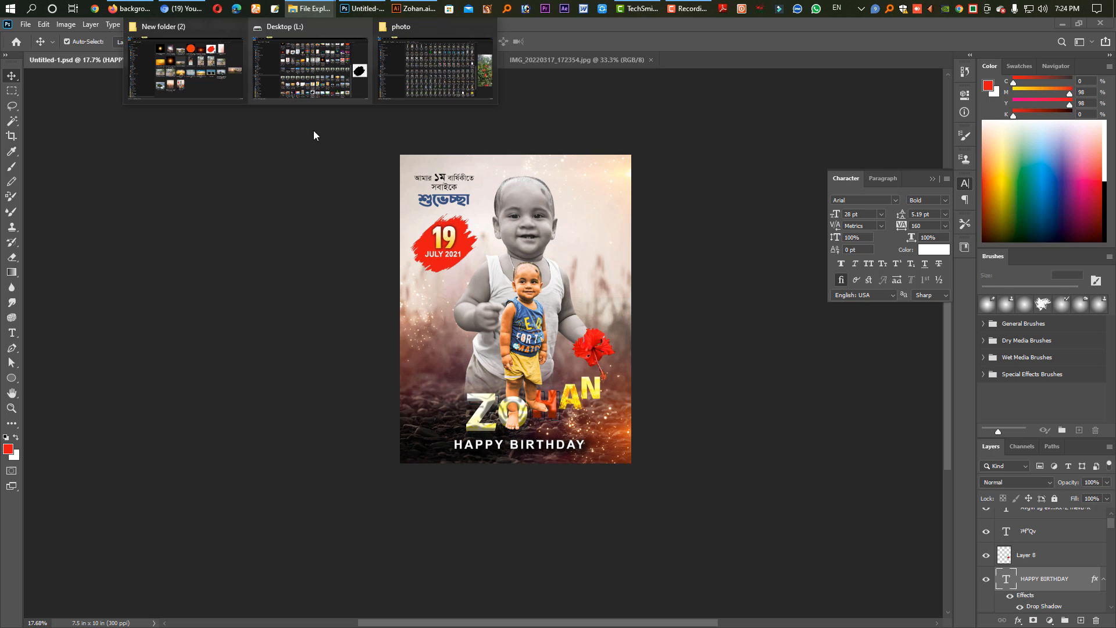
{"action": "left_click", "coordinate": [207, 79]}
{"action": "left_click", "coordinate": [407, 264]}
{"action": "left_click_drag", "start_coordinate": [408, 261], "coordinate": [697, 61]}
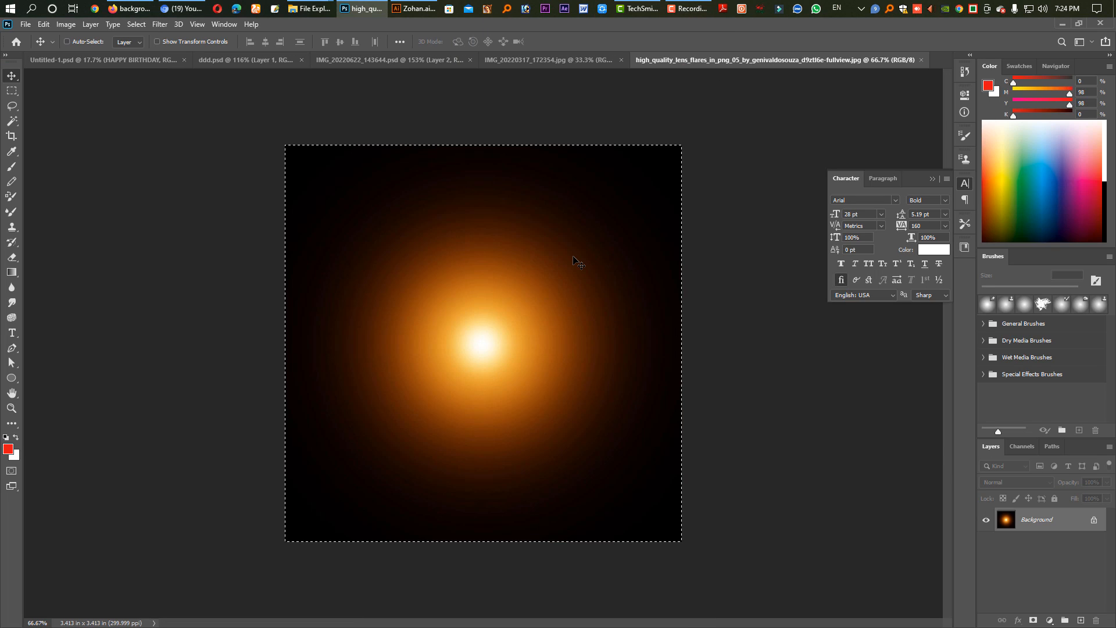
{"action": "key", "text": "ctrl+x"}
{"action": "left_click", "coordinate": [110, 59]}
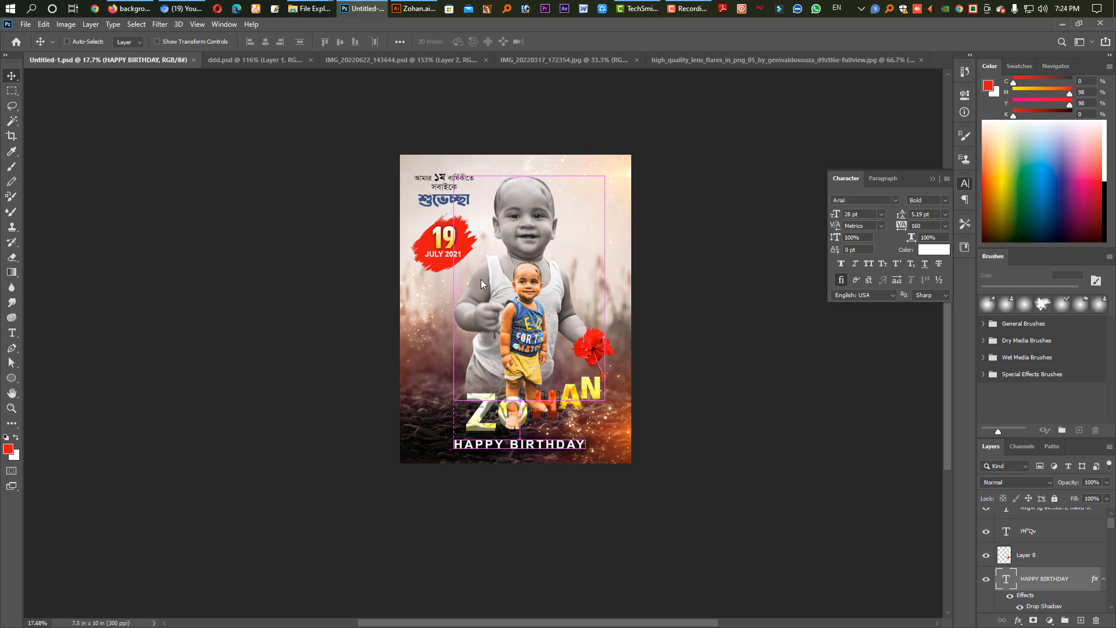
{"action": "key", "text": "ctrl+v"}
Move the lens flare into the poster's upper-right corner and set its blend mode to Screen.
{"action": "key", "text": "i"}
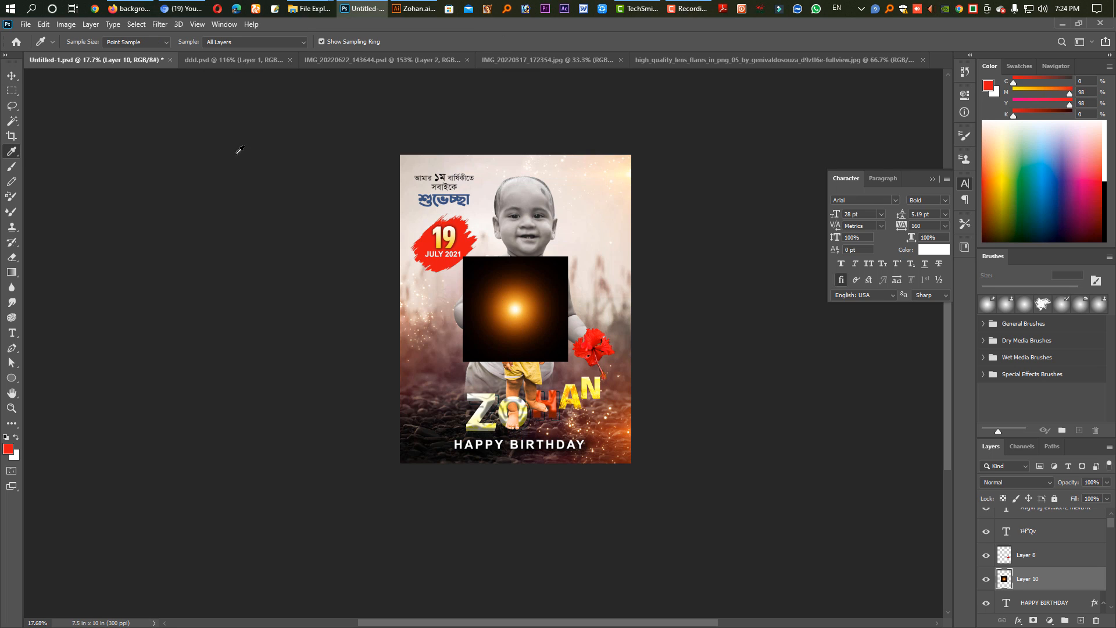
{"action": "key", "text": "v"}
{"action": "left_click_drag", "start_coordinate": [543, 306], "coordinate": [651, 163]}
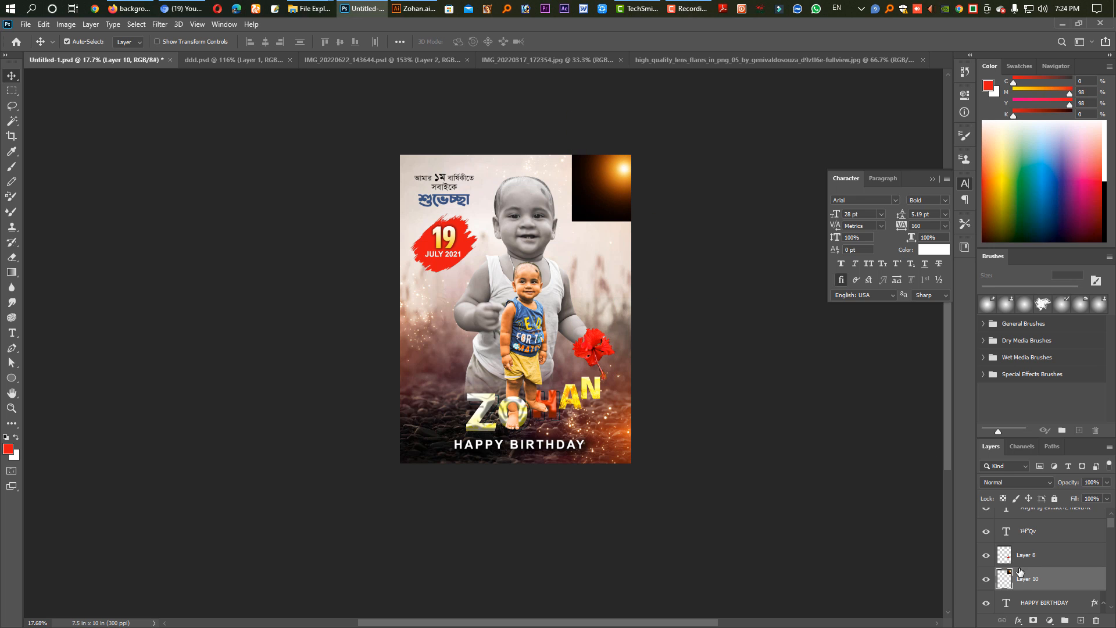
{"action": "left_click", "coordinate": [1013, 483]}
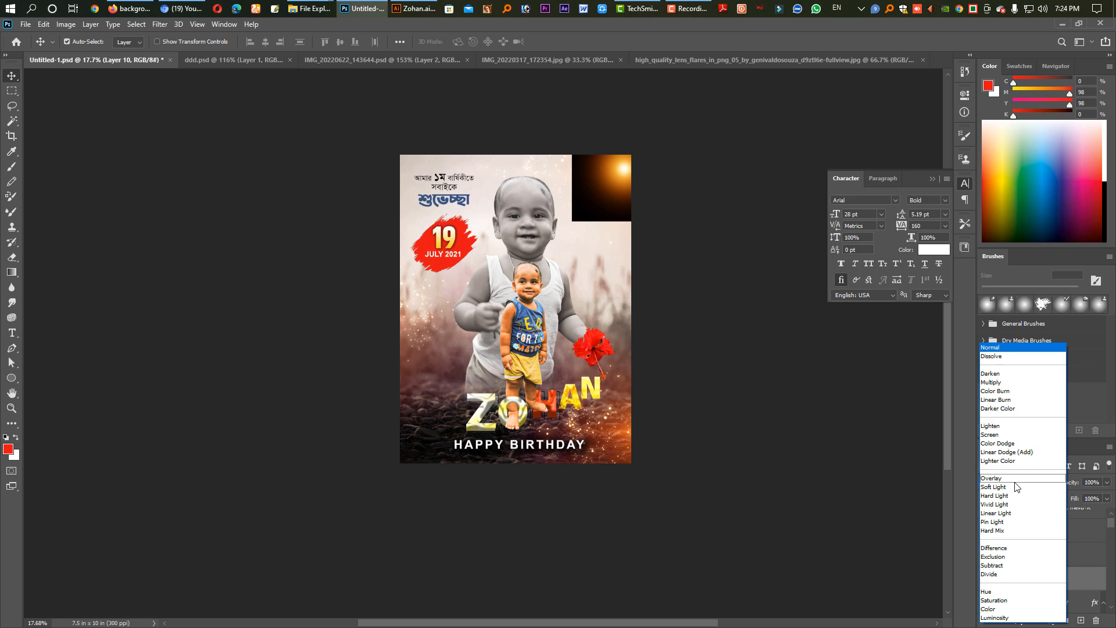
{"action": "left_click", "coordinate": [1000, 434]}
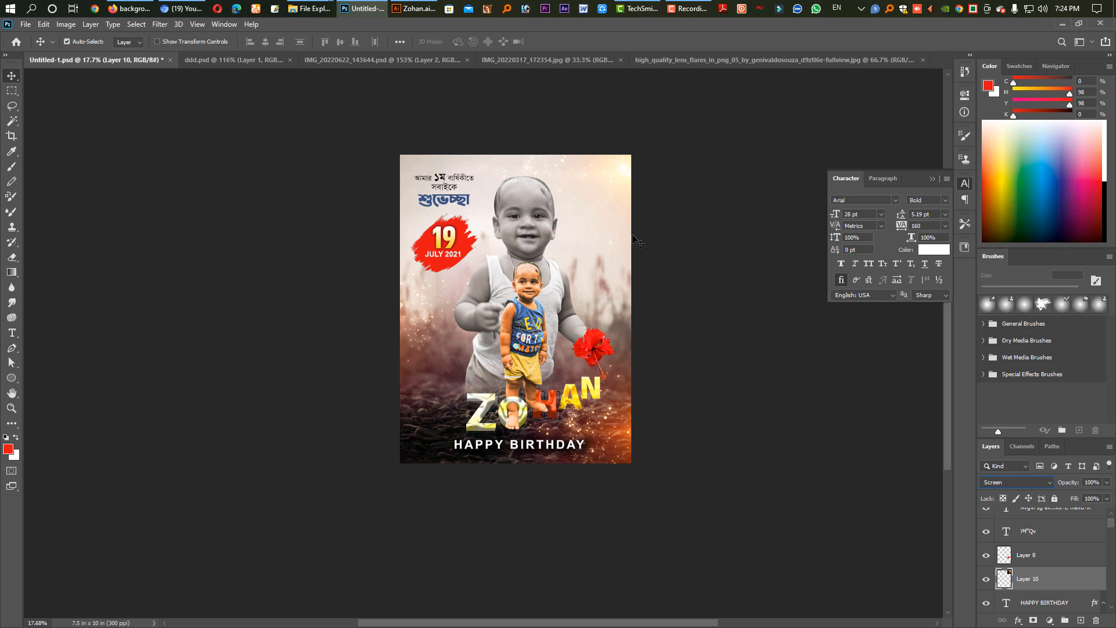
Add a new layer above the background photo and set up a yellow soft brush, M 9 and Y 98, at 1700 px.
{"action": "key", "text": "e"}
{"action": "scroll", "coordinate": [1037, 526], "scroll_direction": "down", "scroll_amount": 5}
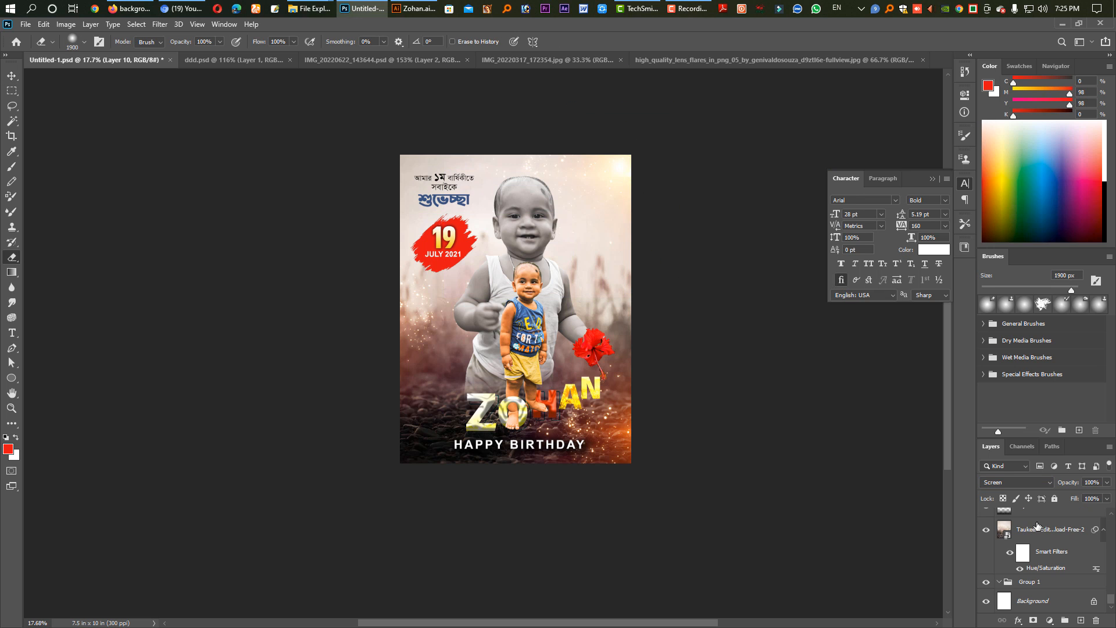
{"action": "left_click", "coordinate": [1039, 533]}
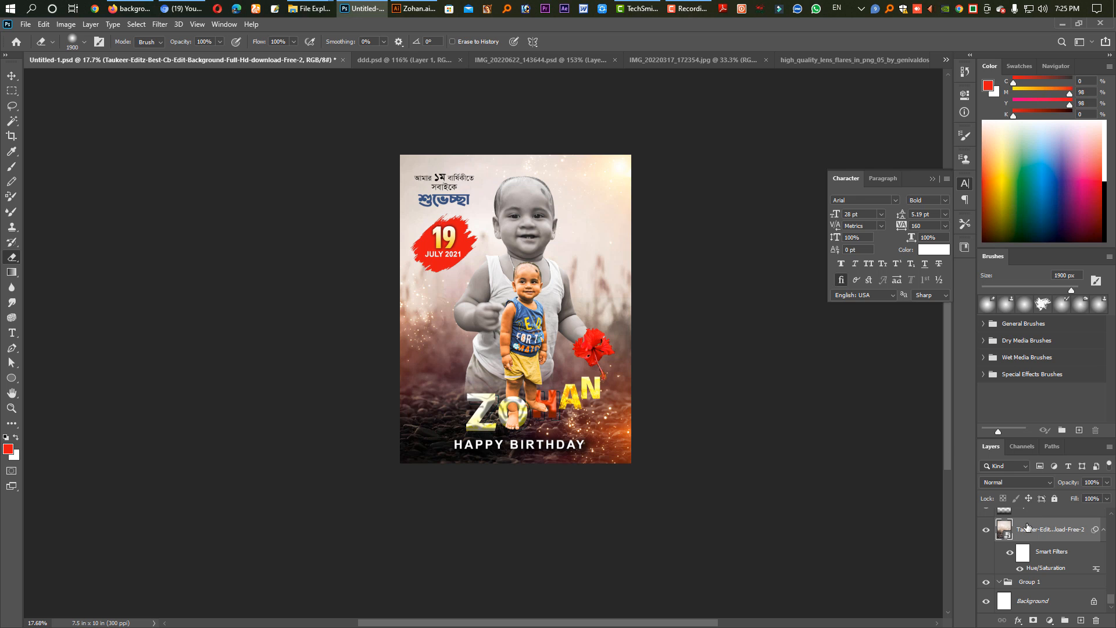
{"action": "key", "text": "ctrl+shift+alt+n"}
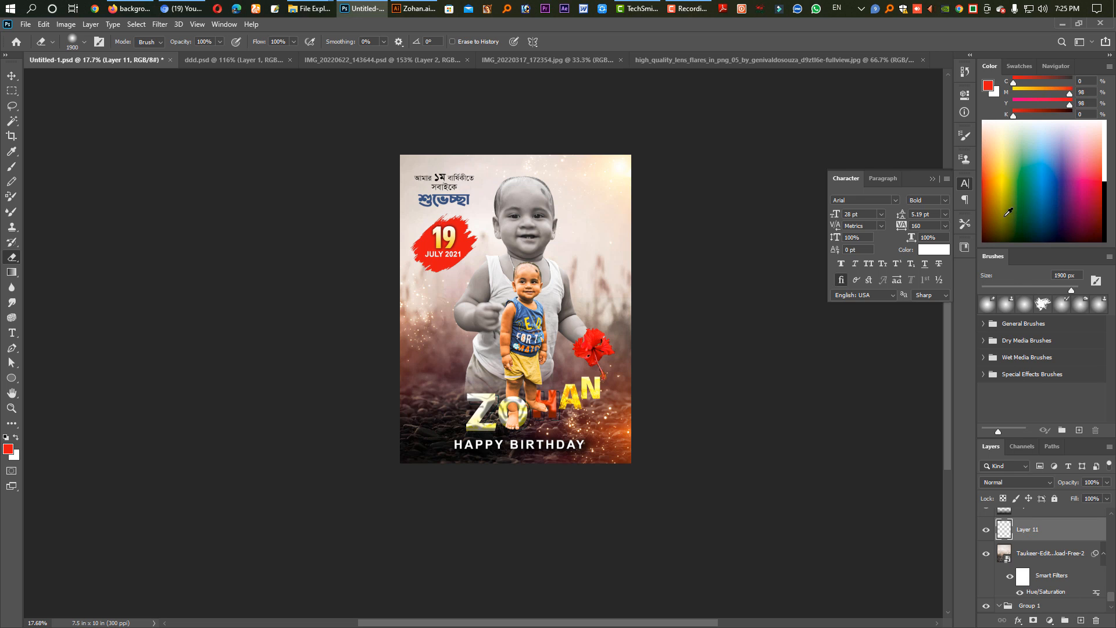
{"action": "left_click", "coordinate": [1019, 91]}
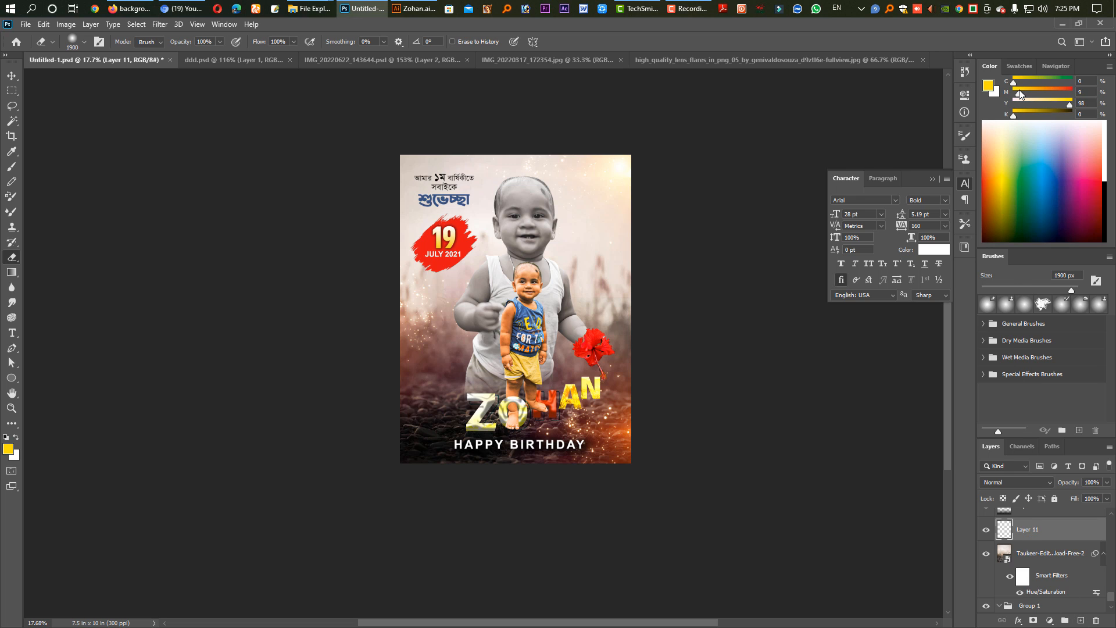
{"action": "key", "text": "b"}
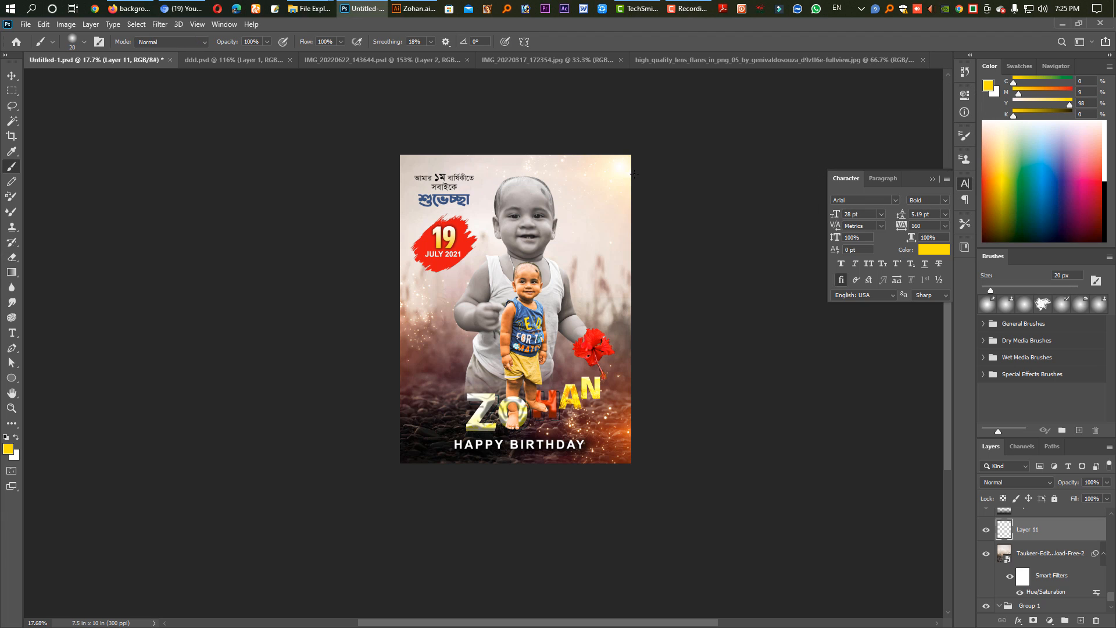
{"action": "key", "text": "bracketright"}
{"action": "key", "text": "bracketright"}
{"action": "key", "text": "bracketright"}
{"action": "key", "text": "bracketright"}
{"action": "key", "text": "bracketright"}
{"action": "key", "text": "bracketright"}
{"action": "key", "text": "bracketright"}
{"action": "key", "text": "bracketright"}
{"action": "key", "text": "bracketright"}
{"action": "key", "text": "bracketright"}
{"action": "key", "text": "bracketright"}
{"action": "key", "text": "bracketright"}
{"action": "key", "text": "bracketright"}
{"action": "key", "text": "bracketright"}
{"action": "key", "text": "bracketright"}
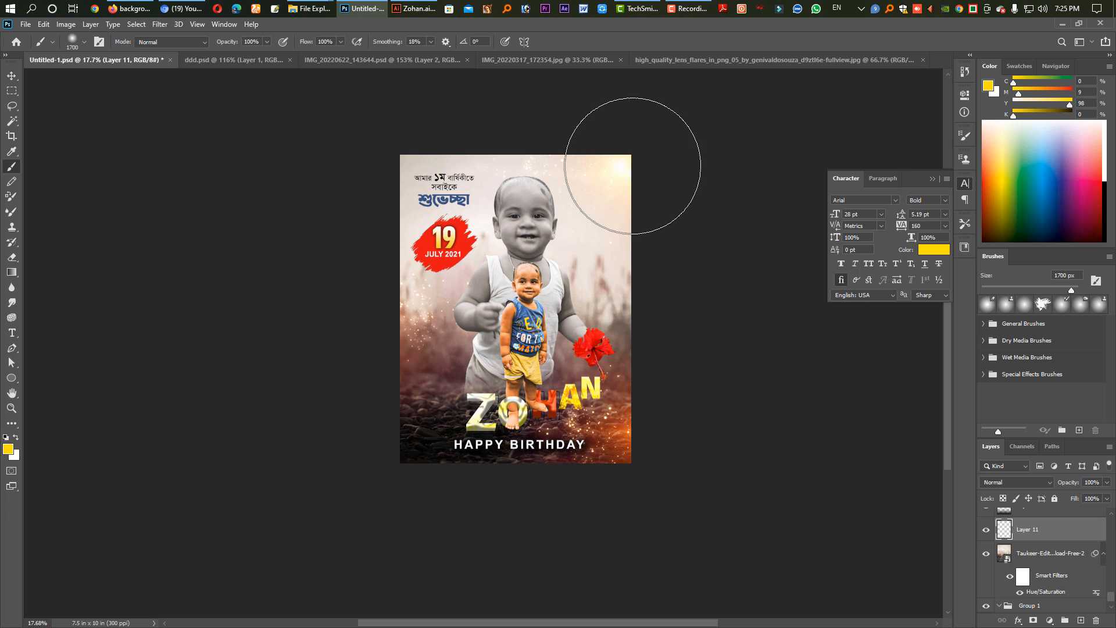
Try a yellow brush dab over the poster's upper-right corner and undo it.
{"action": "left_click", "coordinate": [633, 166]}
{"action": "key", "text": "bracketright"}
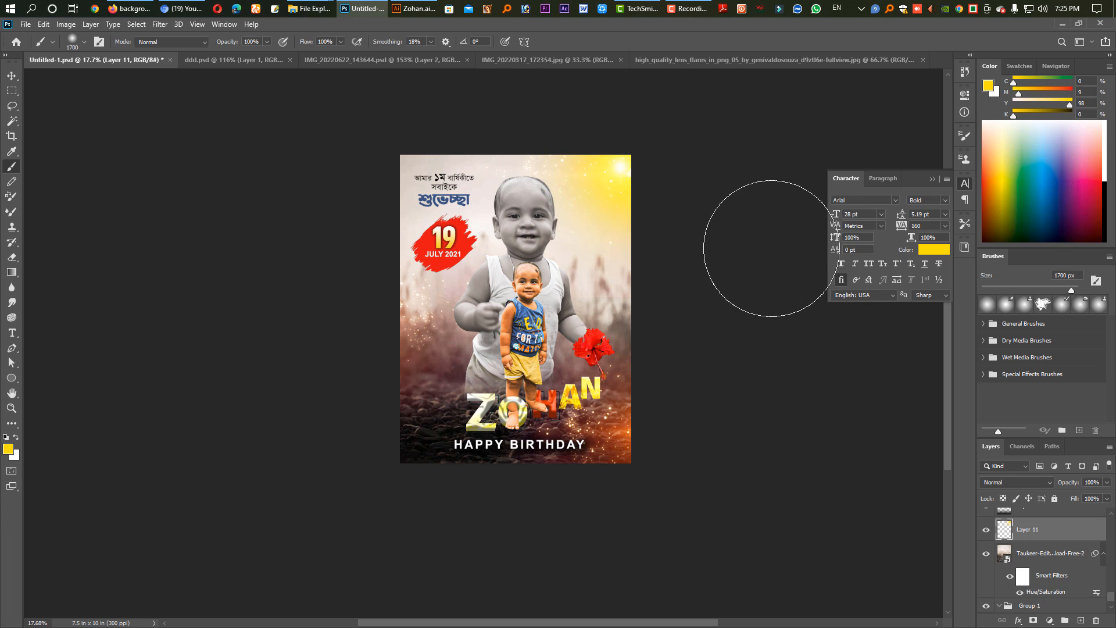
{"action": "key", "text": "ctrl+z"}
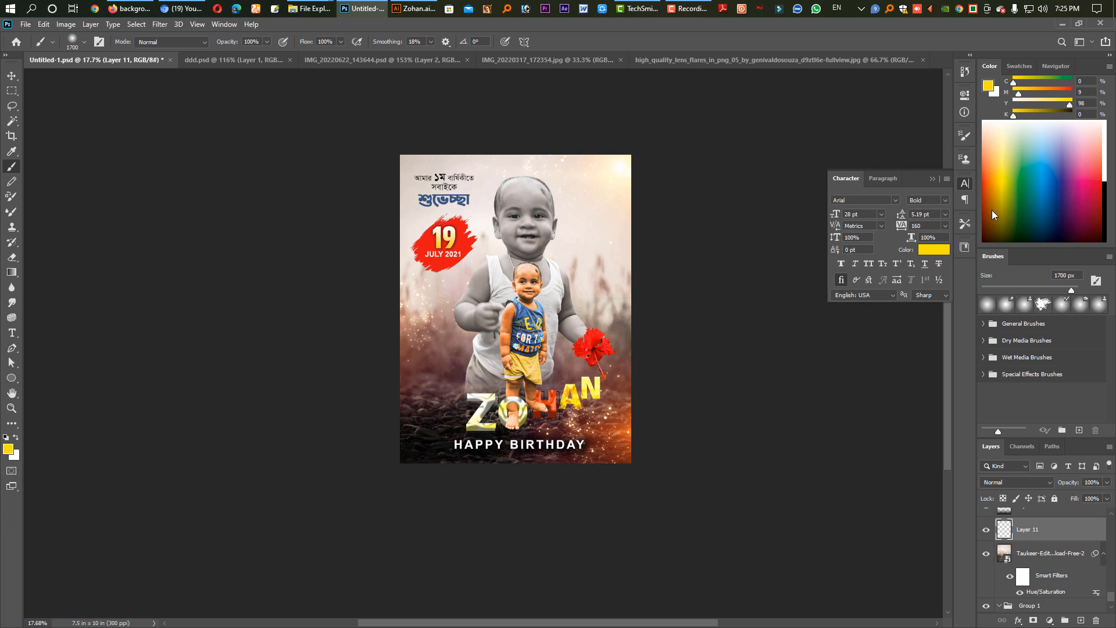
Paint an orange glow with M 62 and Y 98 just beyond the poster's upper-right corner and save the poster.
{"action": "left_click", "coordinate": [1046, 94]}
{"action": "left_click", "coordinate": [680, 165]}
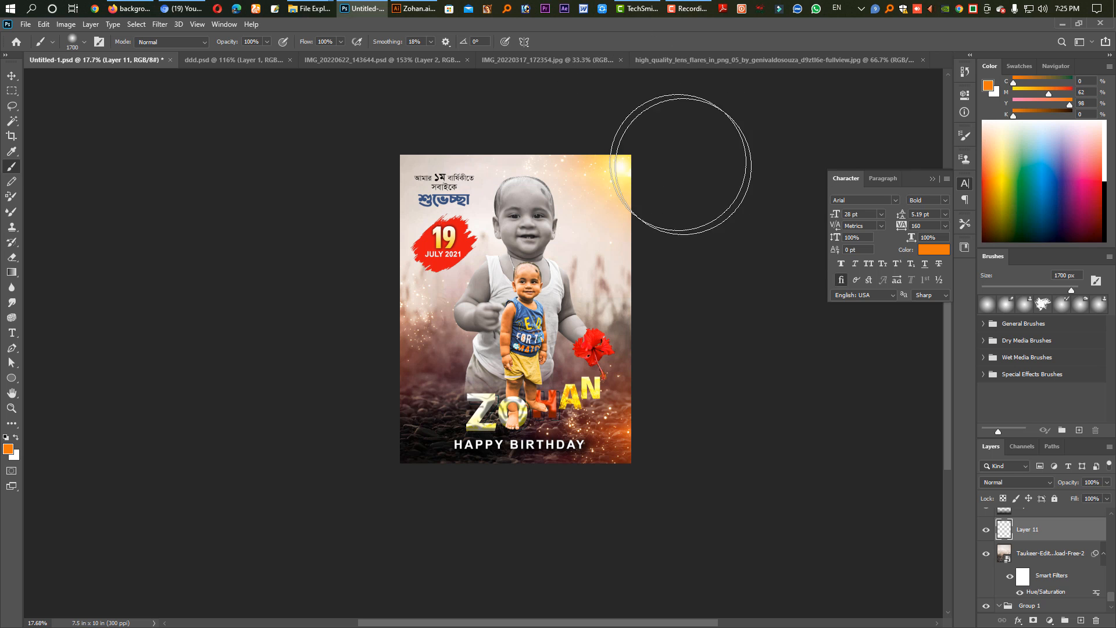
{"action": "key", "text": "i"}
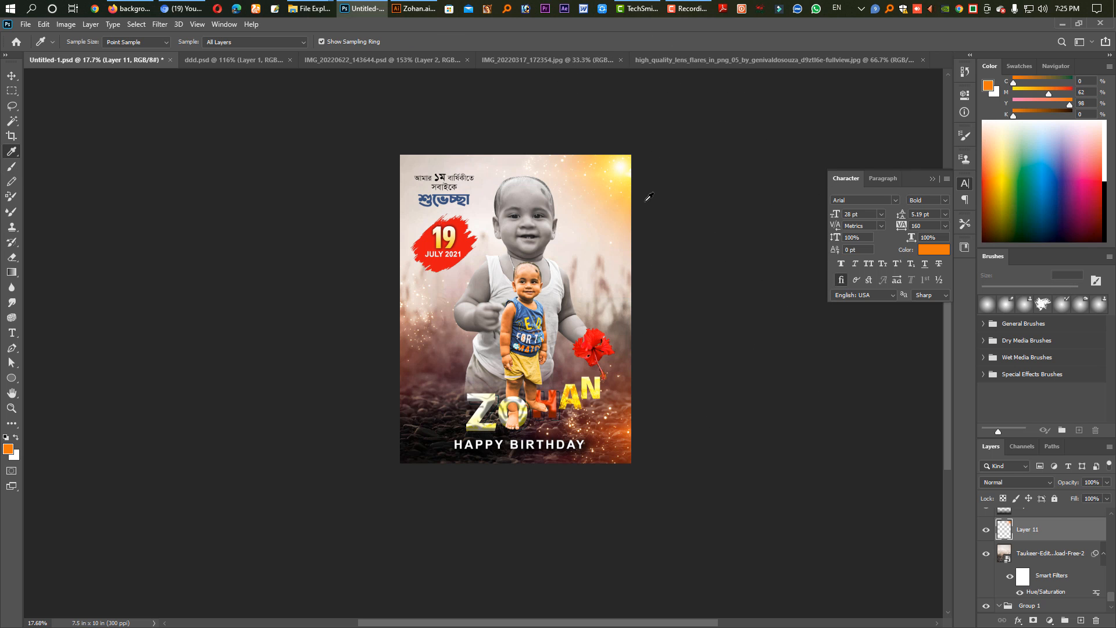
{"action": "key", "text": "v"}
{"action": "key", "text": "ctrl+0"}
{"action": "key", "text": "ctrl+s"}
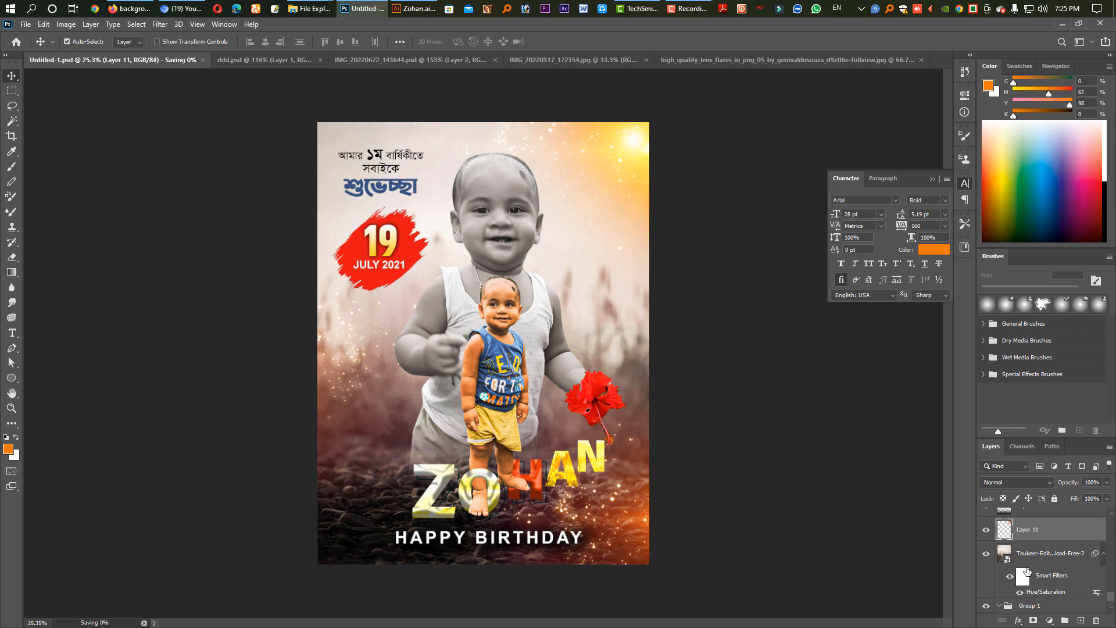
Select the yellow texture layer clipped to the letter Z, shift it within the letter and desaturate it.
{"action": "scroll", "coordinate": [1027, 580], "scroll_direction": "down", "scroll_amount": 1}
{"action": "scroll", "coordinate": [1026, 593], "scroll_direction": "up", "scroll_amount": 5}
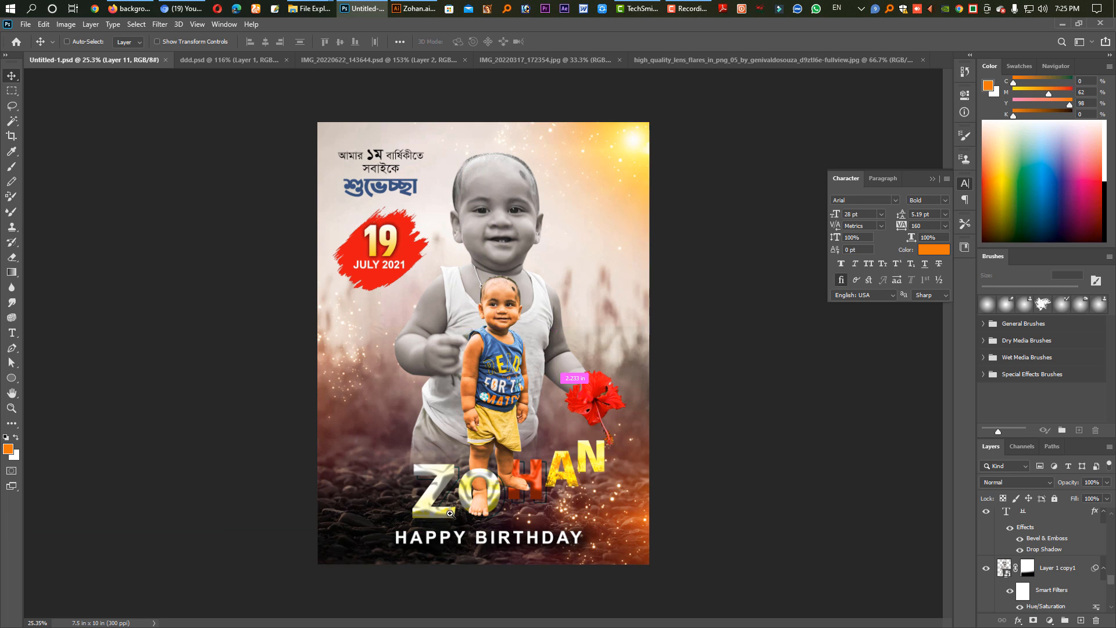
{"action": "left_click", "coordinate": [482, 507], "text": "ctrl"}
{"action": "left_click", "coordinate": [478, 517], "text": "ctrl"}
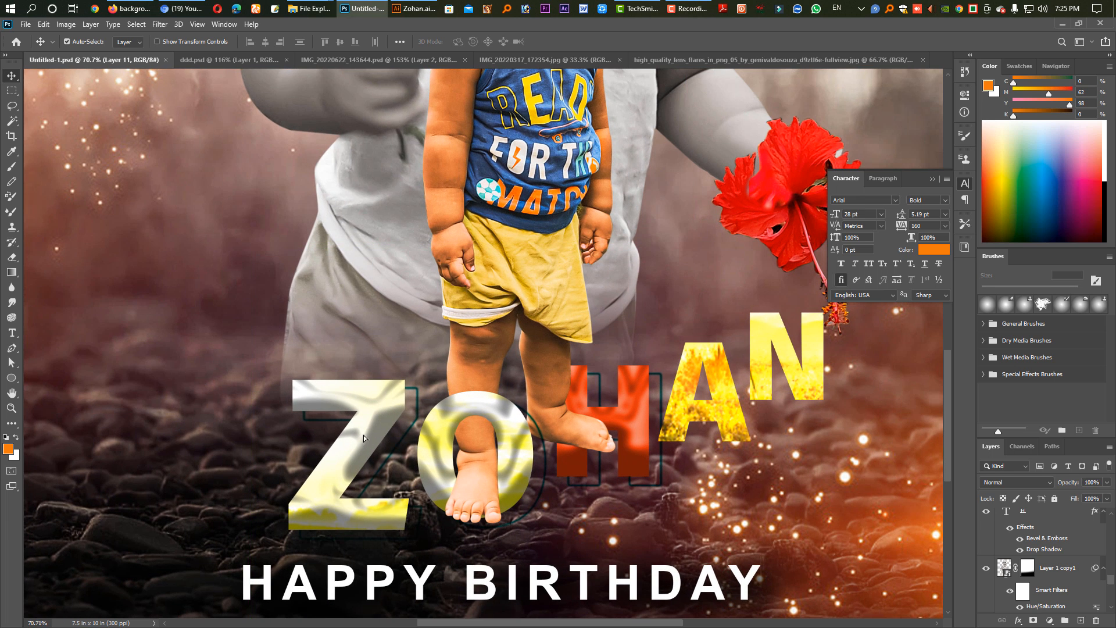
{"action": "left_click_drag", "start_coordinate": [370, 428], "coordinate": [361, 462]}
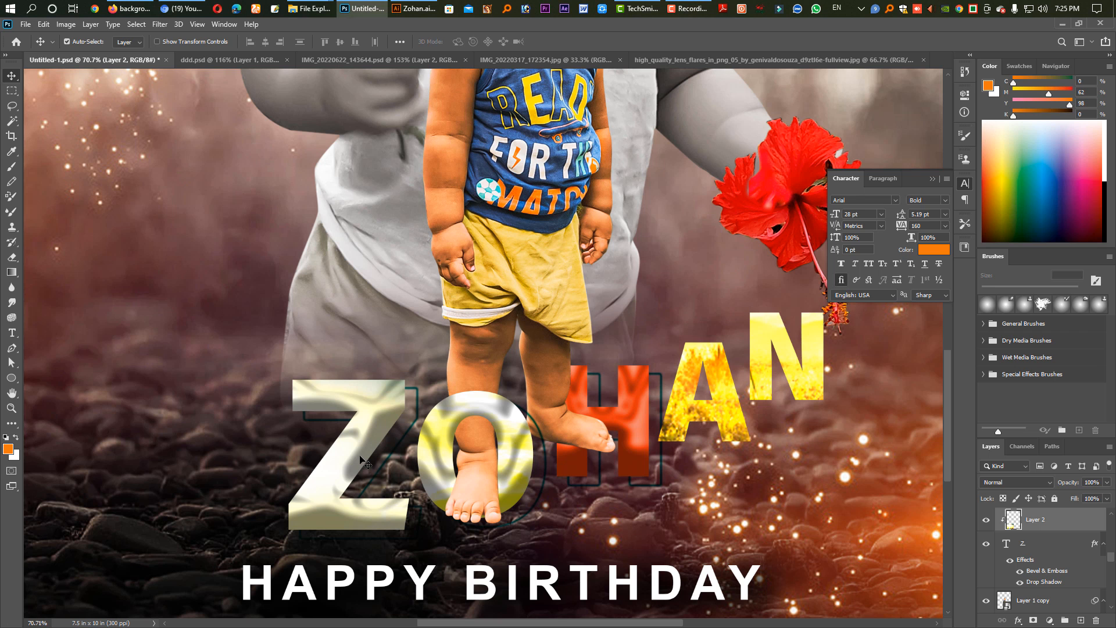
{"action": "key", "text": "ctrl+shift+u"}
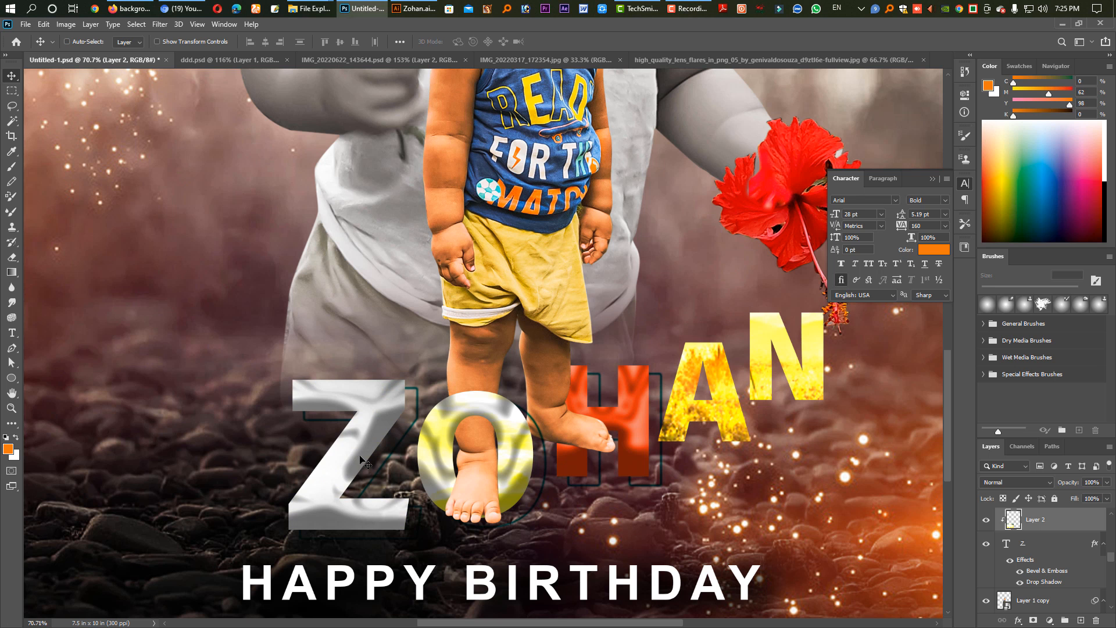
Transform the desaturated texture clipped to the letter Z, shifting it slightly within the letter.
{"action": "key", "text": "ctrl+t"}
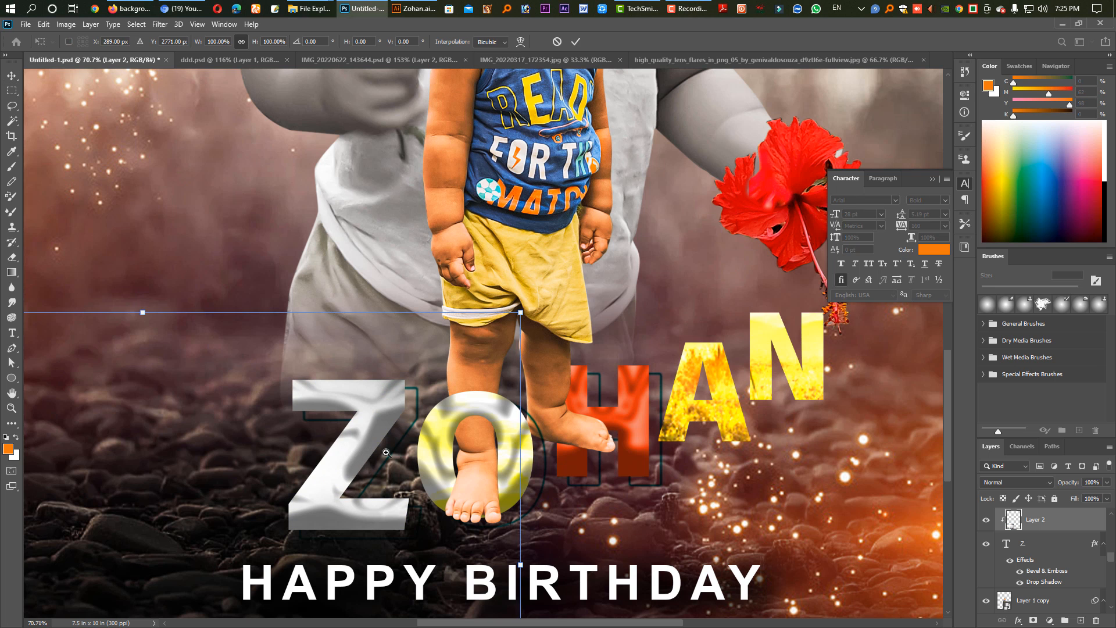
{"action": "key", "text": "ctrl+0"}
{"action": "left_click_drag", "start_coordinate": [340, 444], "coordinate": [333, 443]}
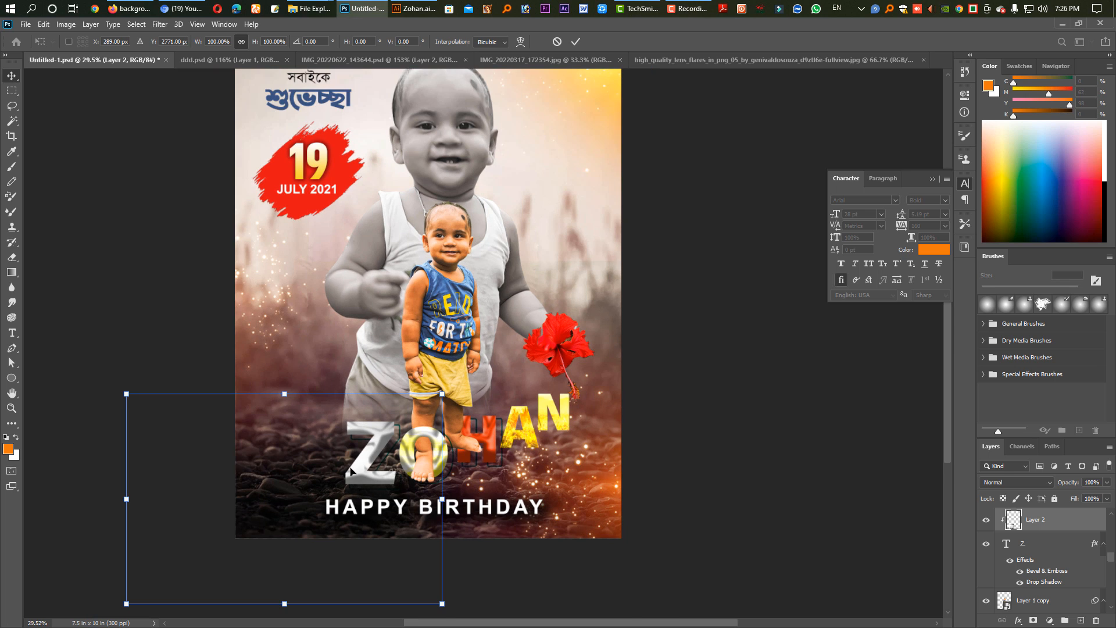
{"action": "key", "text": "Return"}
Shift the texture clipped to the letter O so it fills the letter, and set its hue to +52 for green.
{"action": "key", "text": "ctrl+j"}
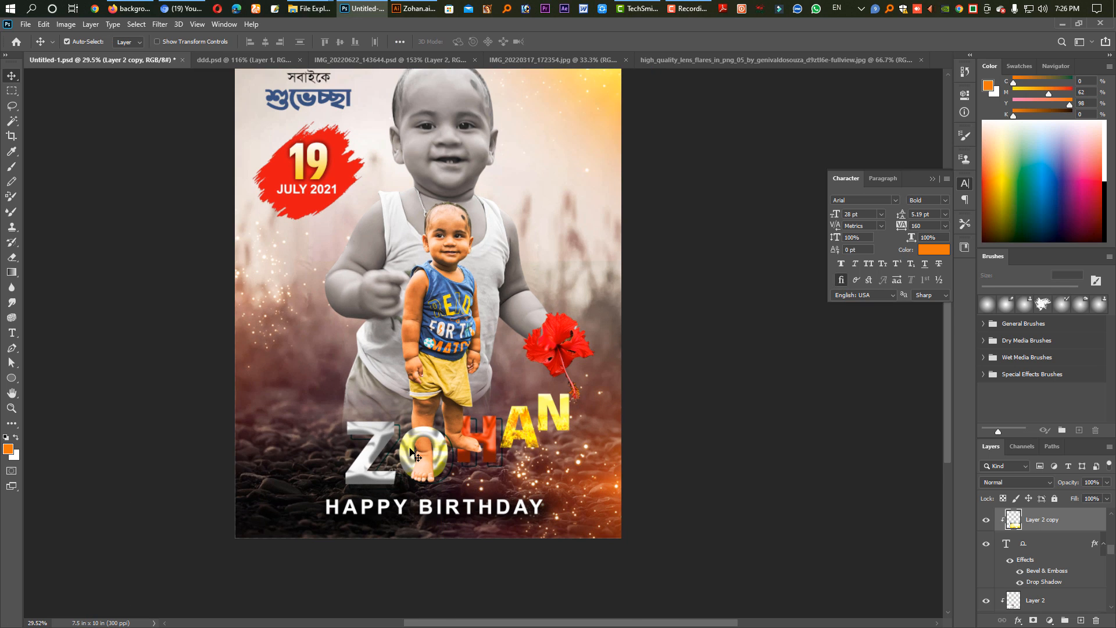
{"action": "key", "text": "ctrl+t"}
{"action": "left_click_drag", "start_coordinate": [449, 472], "coordinate": [428, 408]}
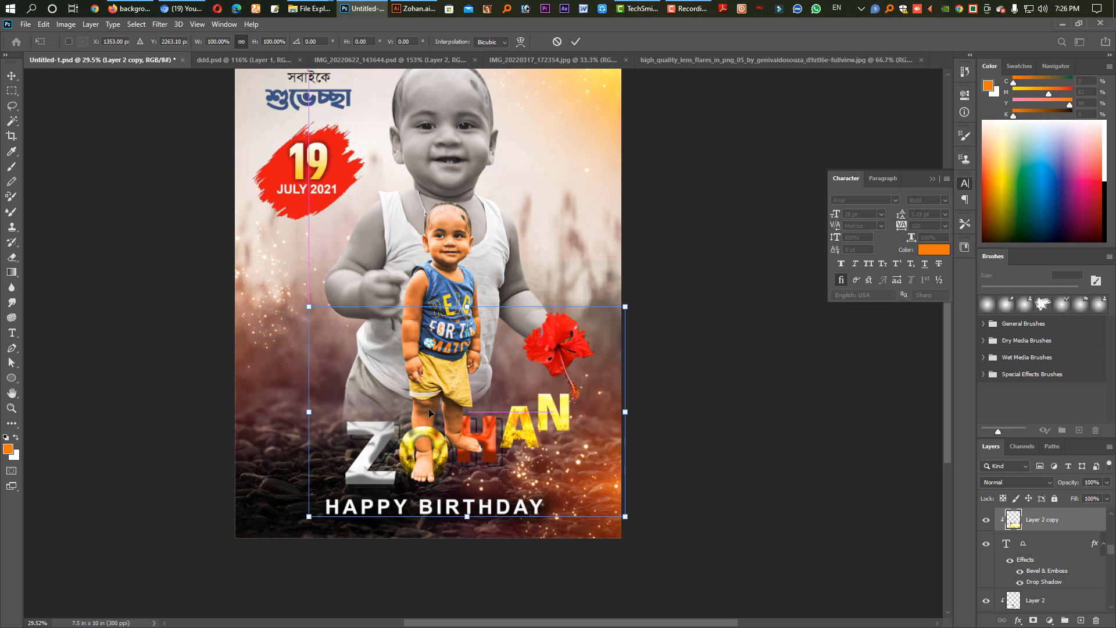
{"action": "key", "text": "Return"}
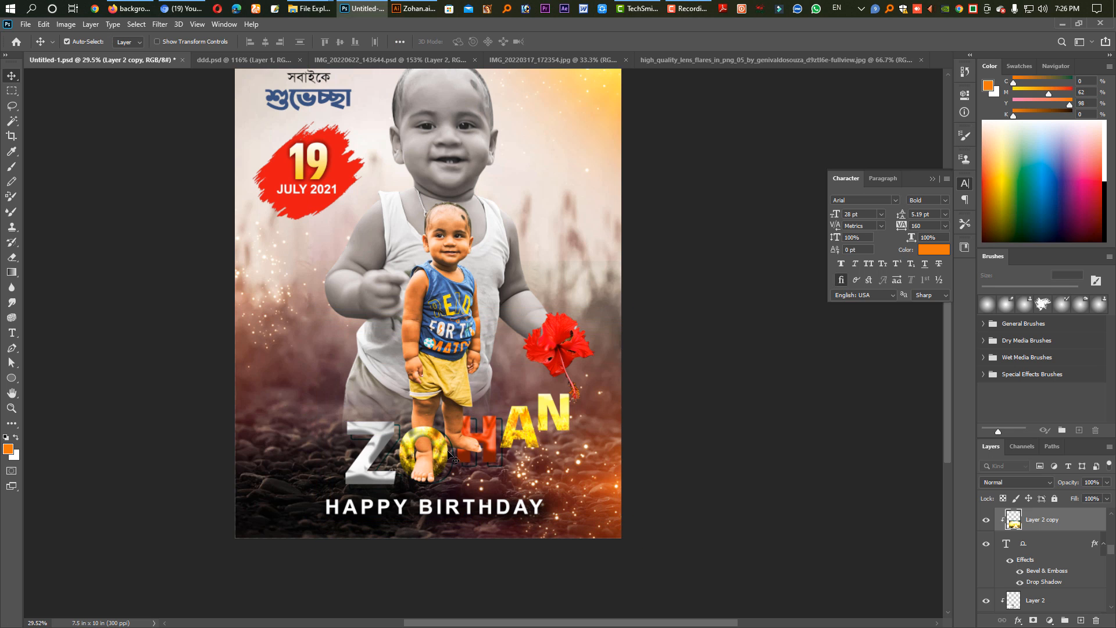
{"action": "key", "text": "ctrl+u"}
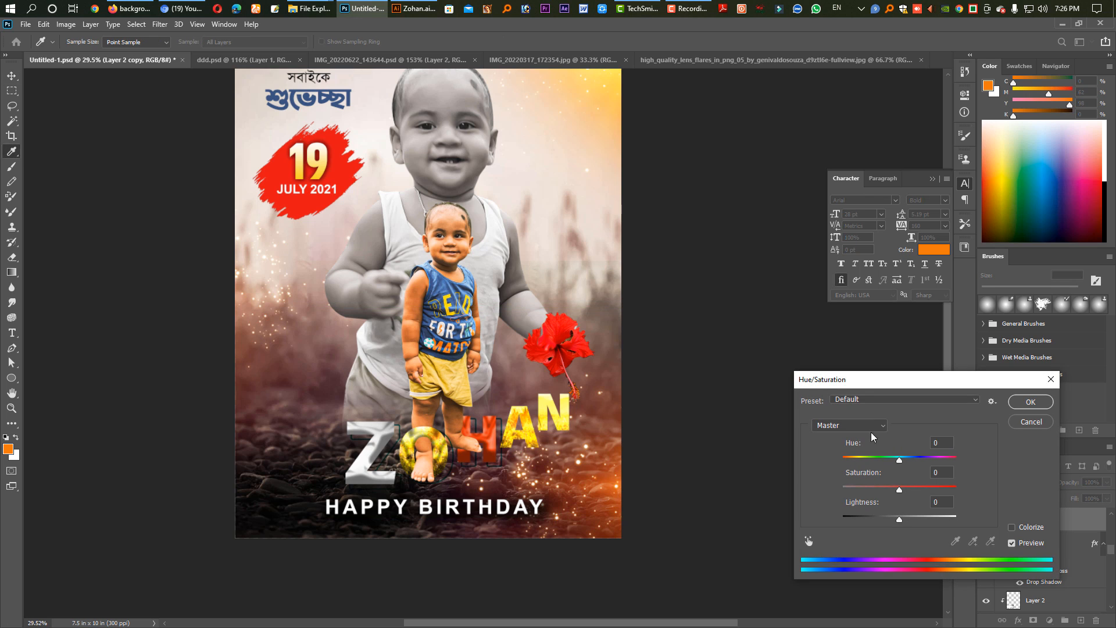
{"action": "left_click_drag", "start_coordinate": [899, 459], "coordinate": [928, 461]}
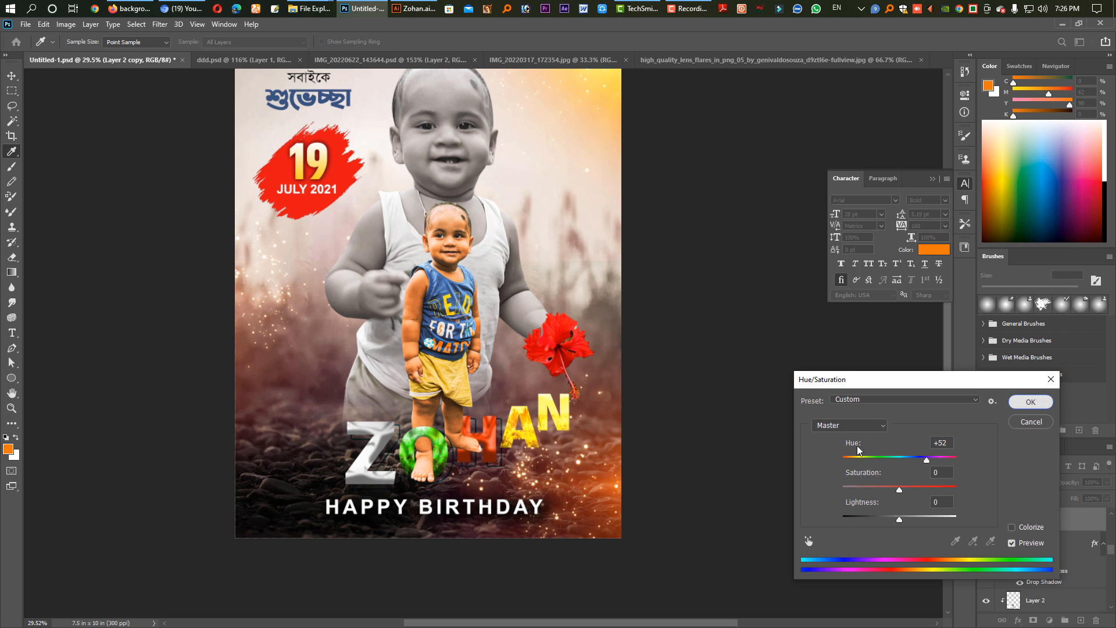
{"action": "left_click", "coordinate": [1026, 402]}
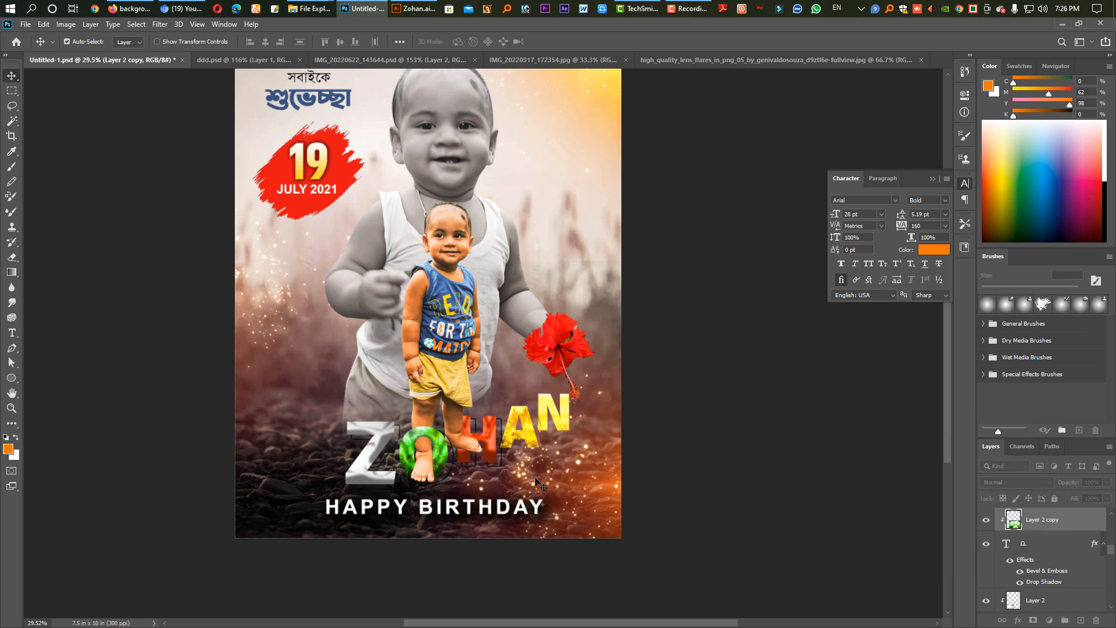
Select the orange-red texture clipped to the letter H and shift its hue to a deeper crimson red.
{"action": "left_click", "coordinate": [491, 445]}
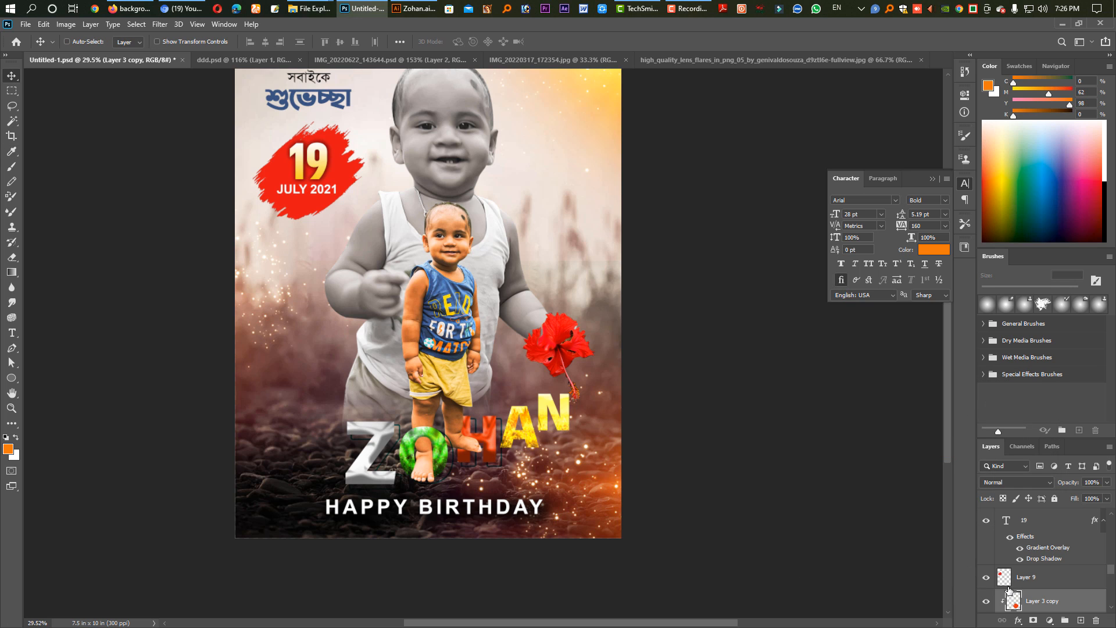
{"action": "key", "text": "ctrl+u"}
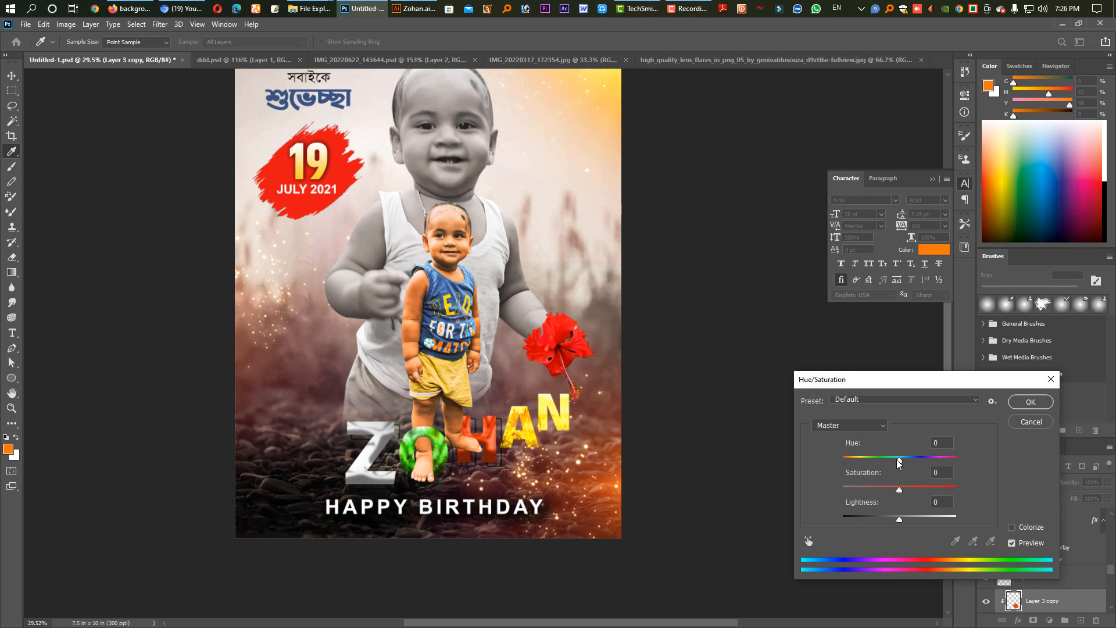
{"action": "left_click_drag", "start_coordinate": [900, 458], "coordinate": [868, 463]}
{"action": "key", "text": "Escape"}
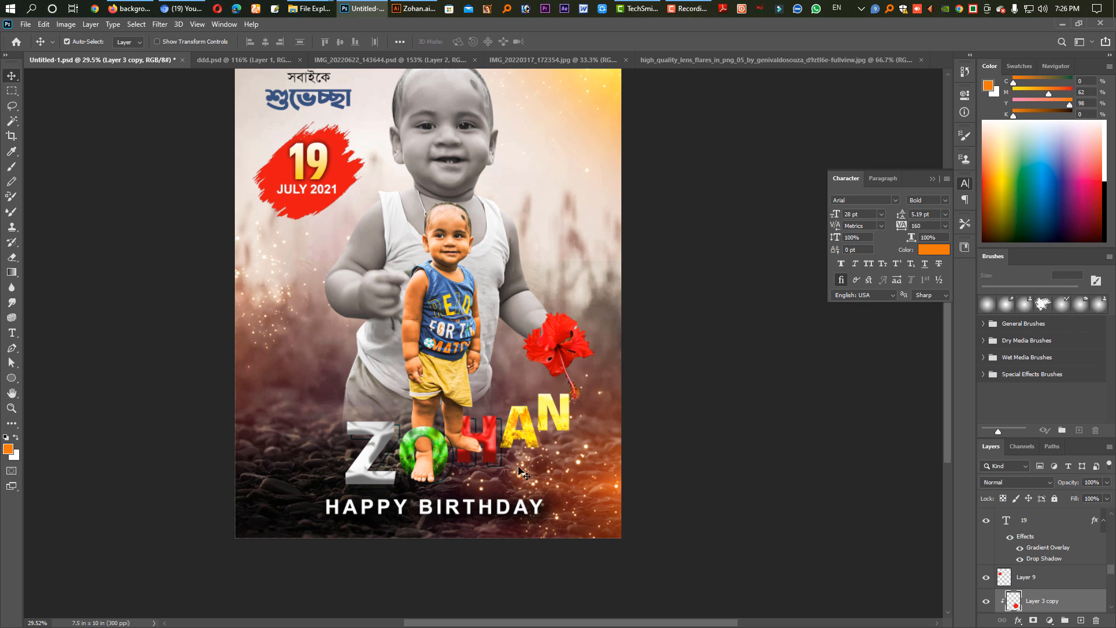
Move the Layer 7 lens flare down and outward past the poster's lower-right corner.
{"action": "left_click", "coordinate": [617, 488]}
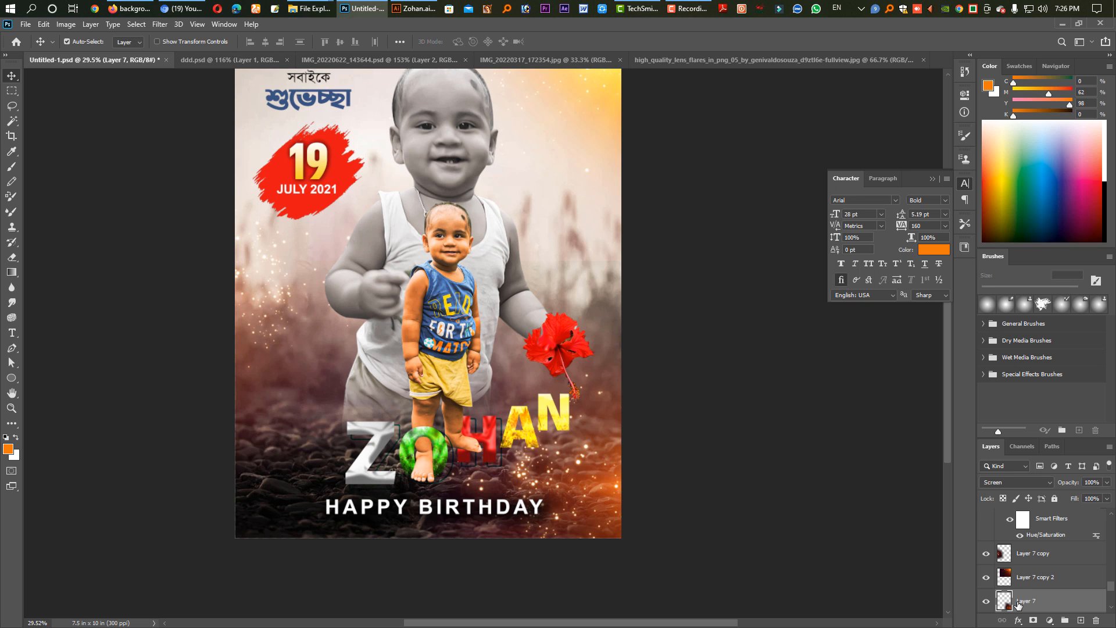
{"action": "left_click_drag", "start_coordinate": [629, 498], "coordinate": [674, 515]}
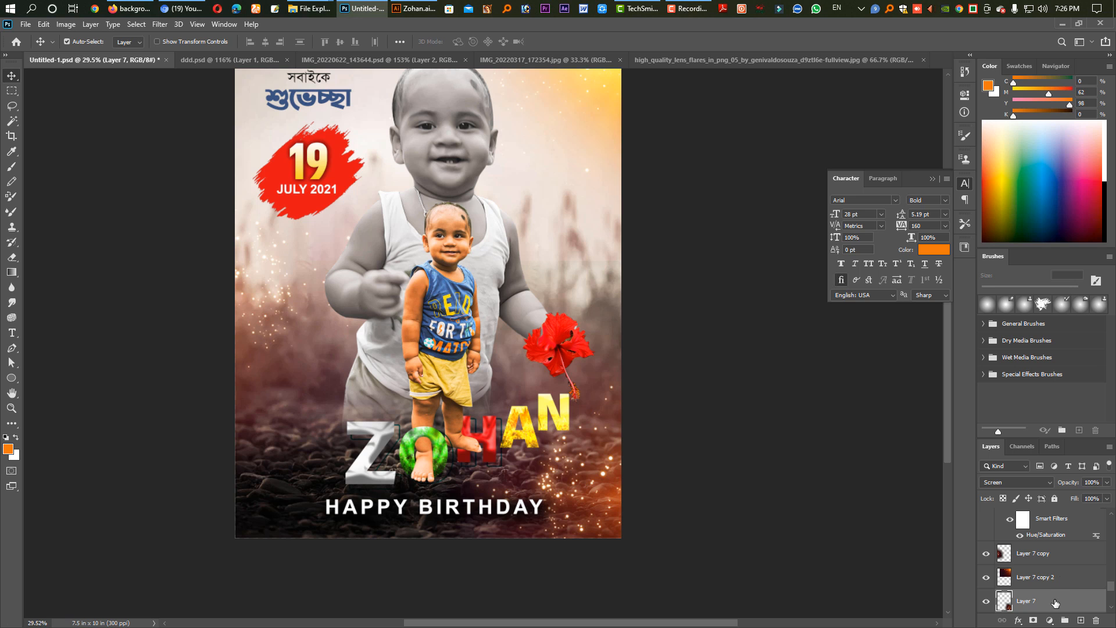
Select the Soft Light Layer 4 and move it above Layer 7 in the layer stack.
{"action": "scroll", "coordinate": [1052, 604], "scroll_direction": "down", "scroll_amount": 3}
{"action": "scroll", "coordinate": [1048, 606], "scroll_direction": "up", "scroll_amount": 1}
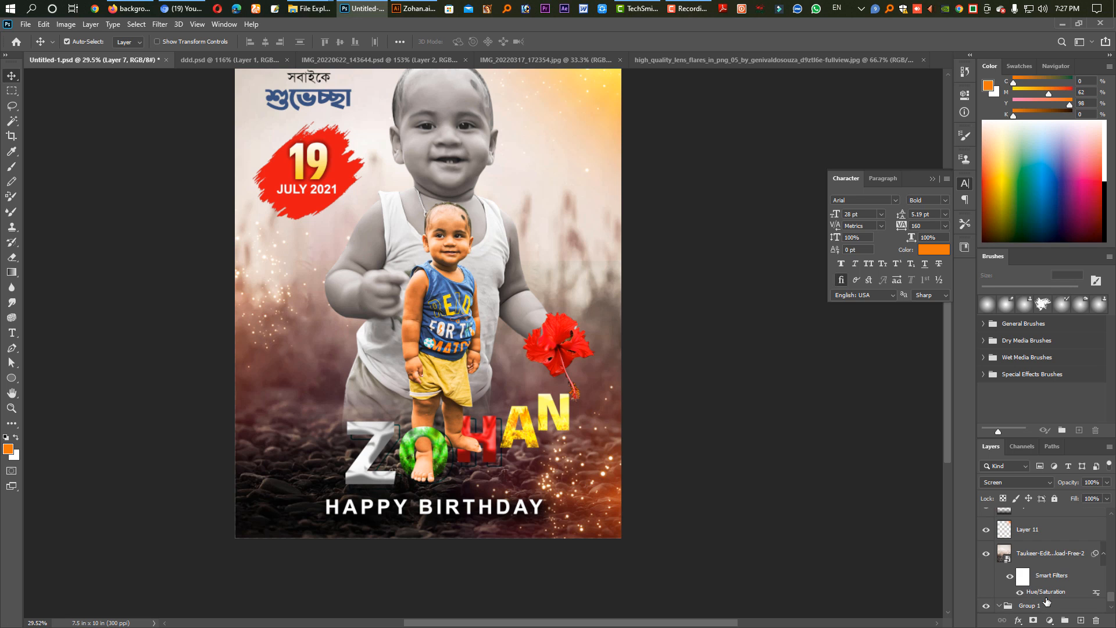
{"action": "scroll", "coordinate": [1031, 532], "scroll_direction": "up", "scroll_amount": 1}
{"action": "left_click", "coordinate": [1029, 538]}
{"action": "scroll", "coordinate": [1039, 558], "scroll_direction": "up", "scroll_amount": 1}
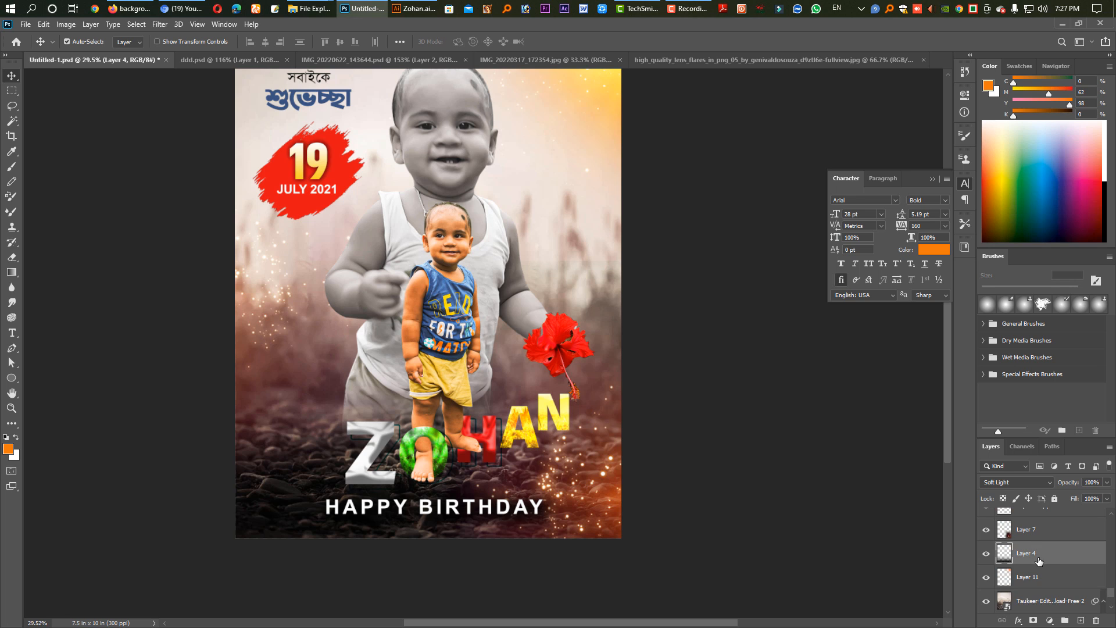
{"action": "left_click_drag", "start_coordinate": [1031, 553], "coordinate": [1030, 522]}
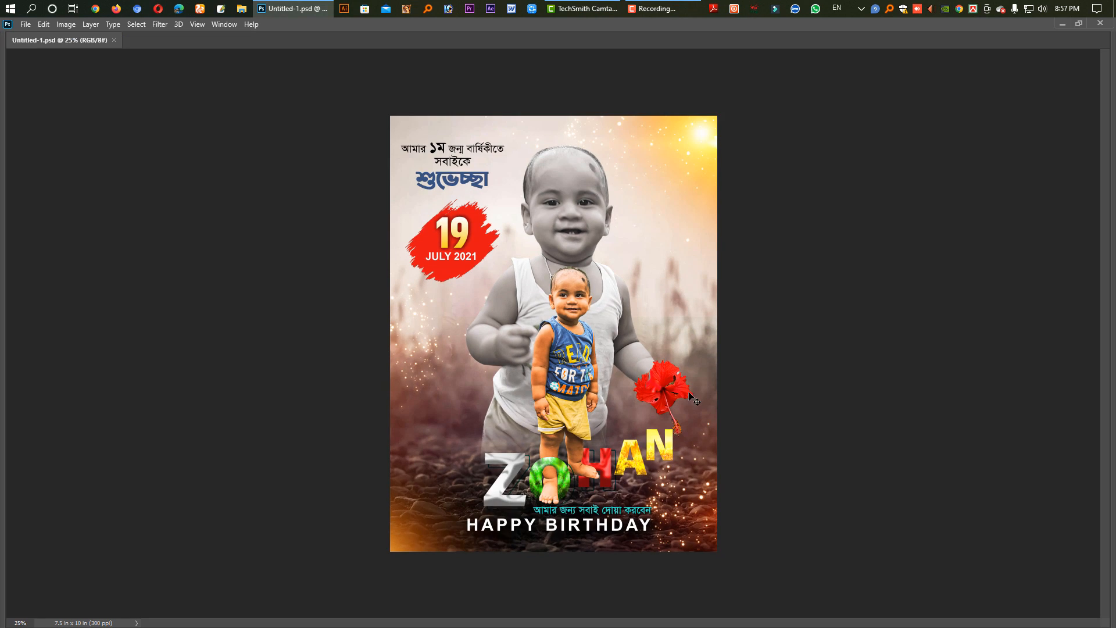
{"action": "left_click_drag", "start_coordinate": [627, 385], "coordinate": [629, 387]}
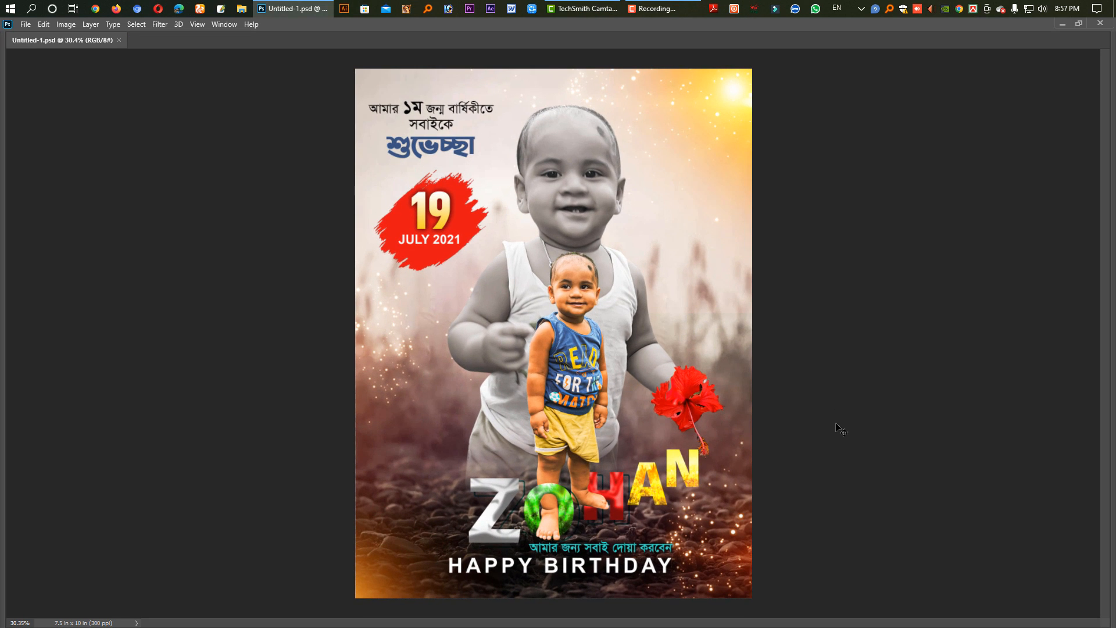